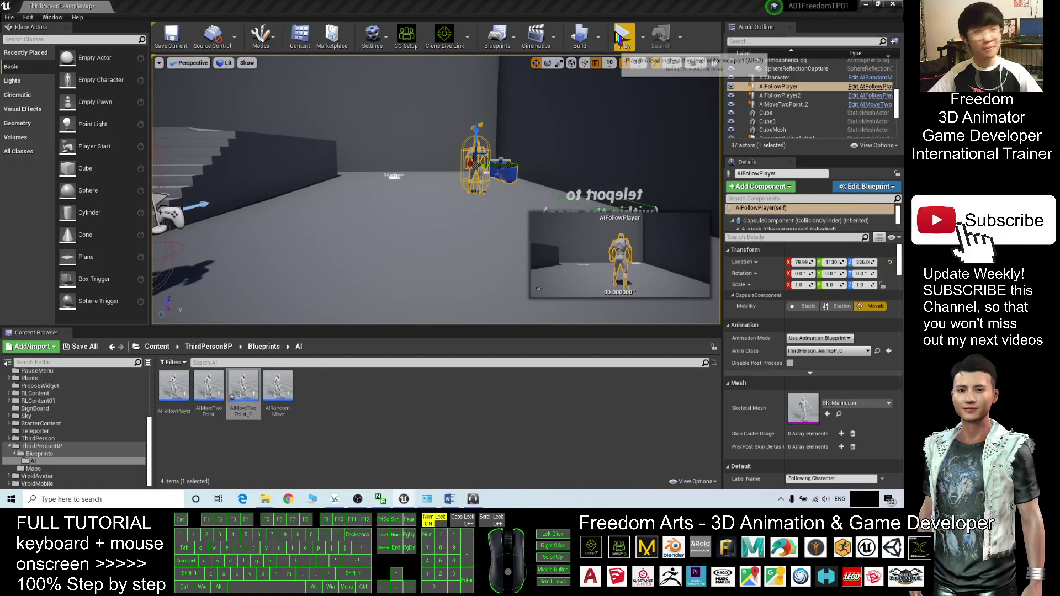
- Play the level and run the player character around to observe how the AI NPCs move, and end the play session
left_click(622, 36)
key("s")
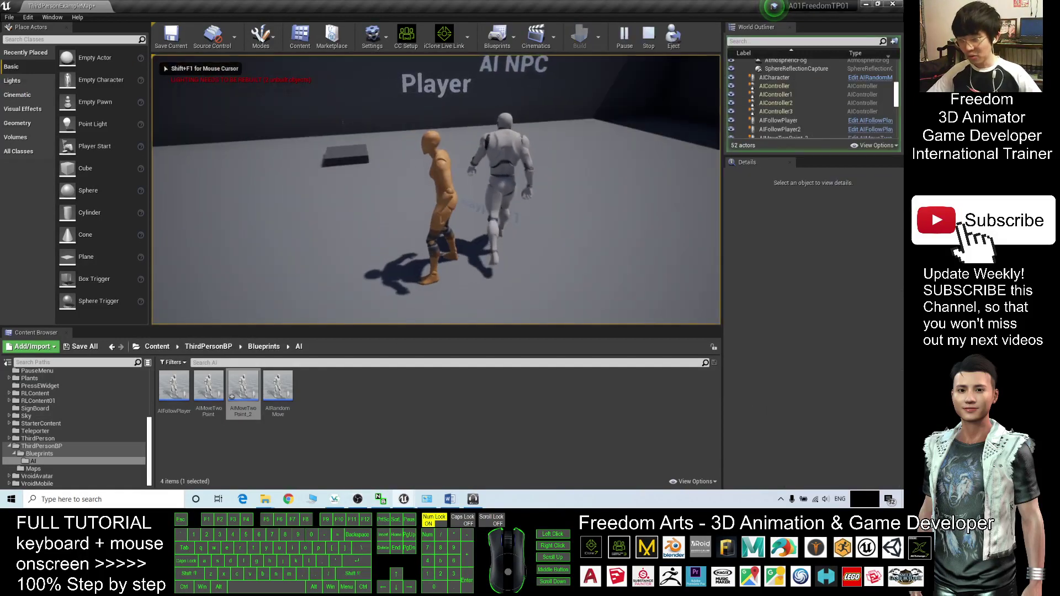
key("d")
key("a")
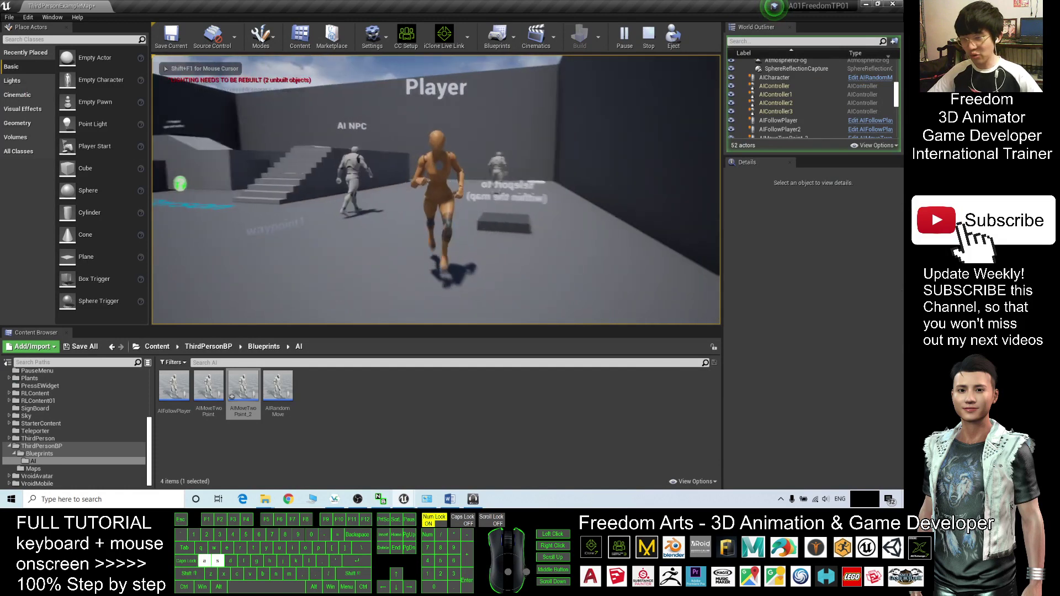
key("w")
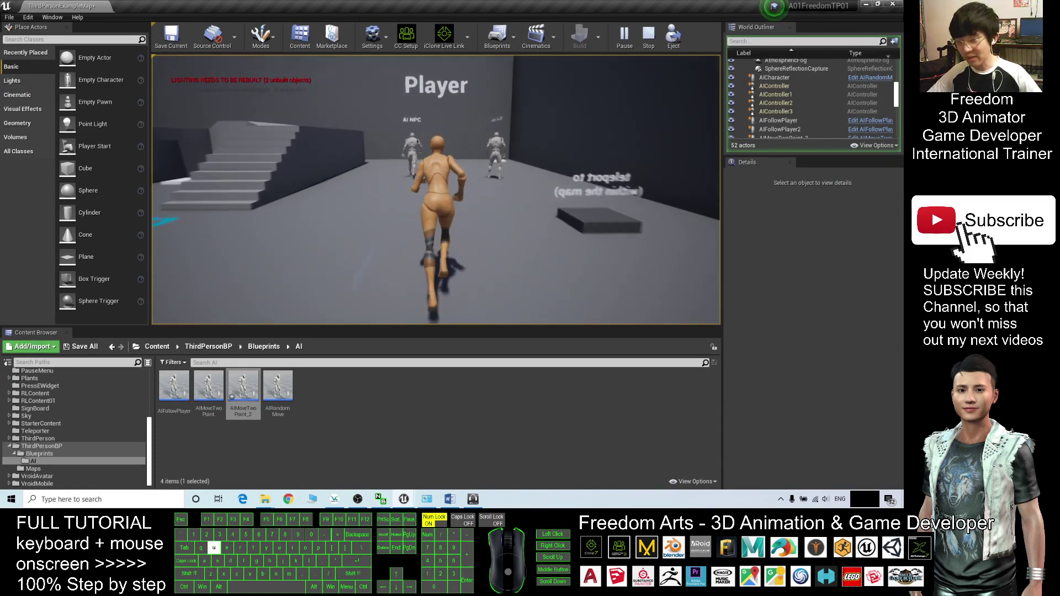
key("d")
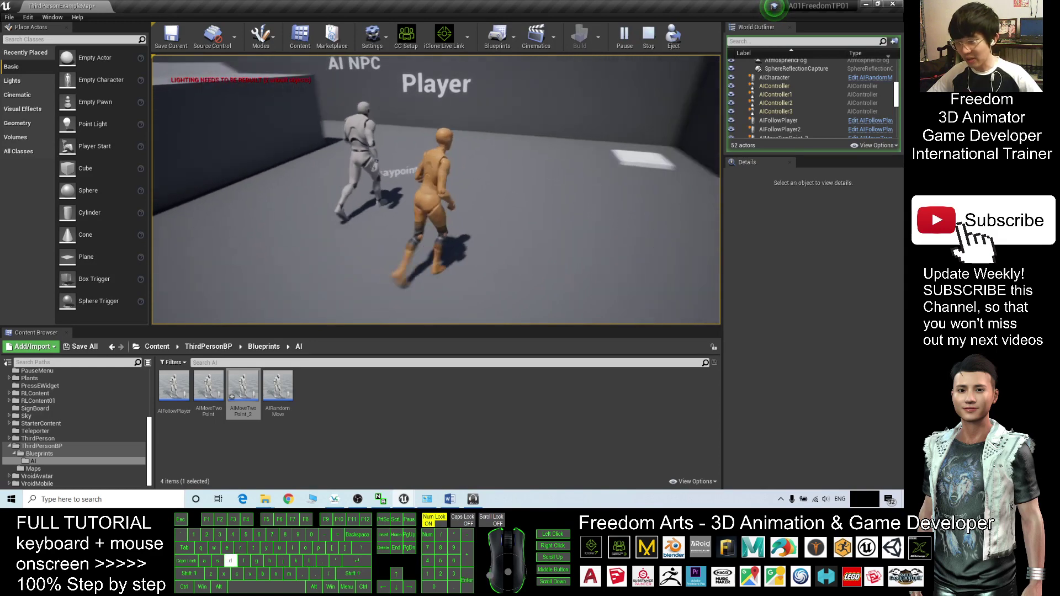
key("w")
key("s")
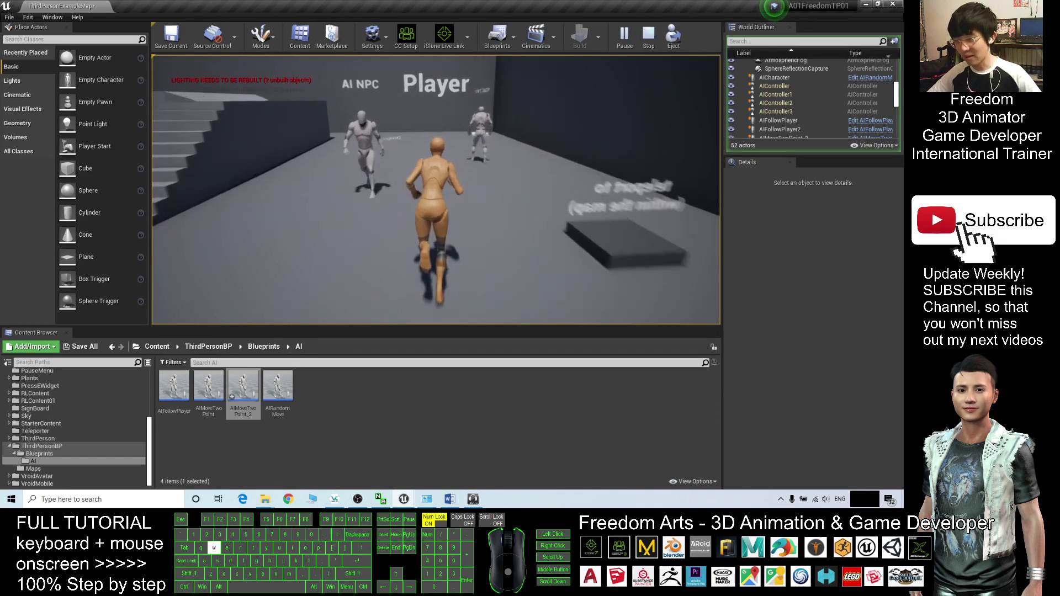
key("d")
key("d")
key("w")
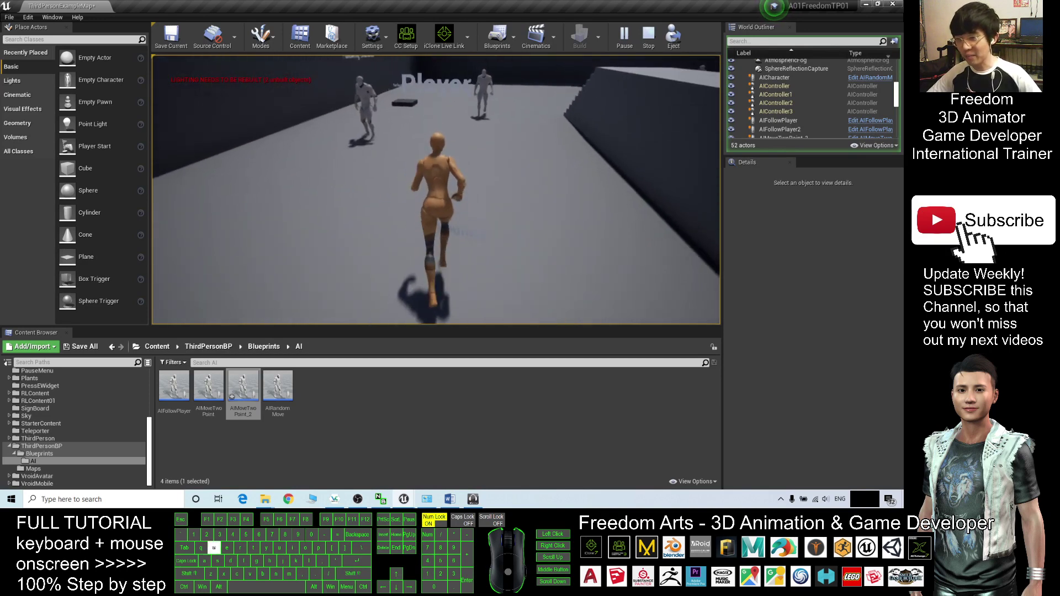
key("a")
key("w")
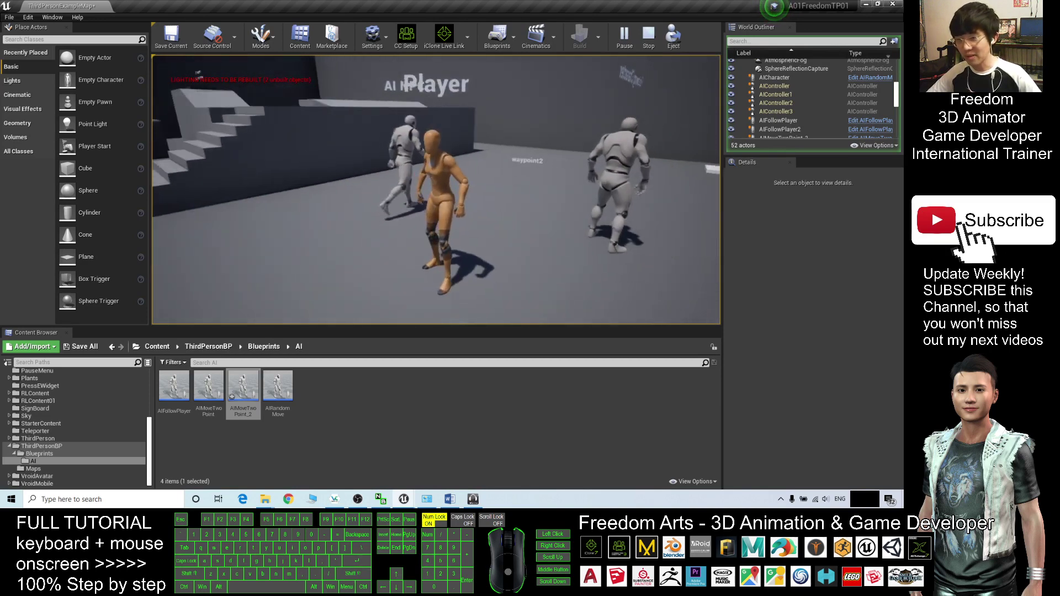
key("d")
key("s")
key("w")
key("w")
key("d")
key("s")
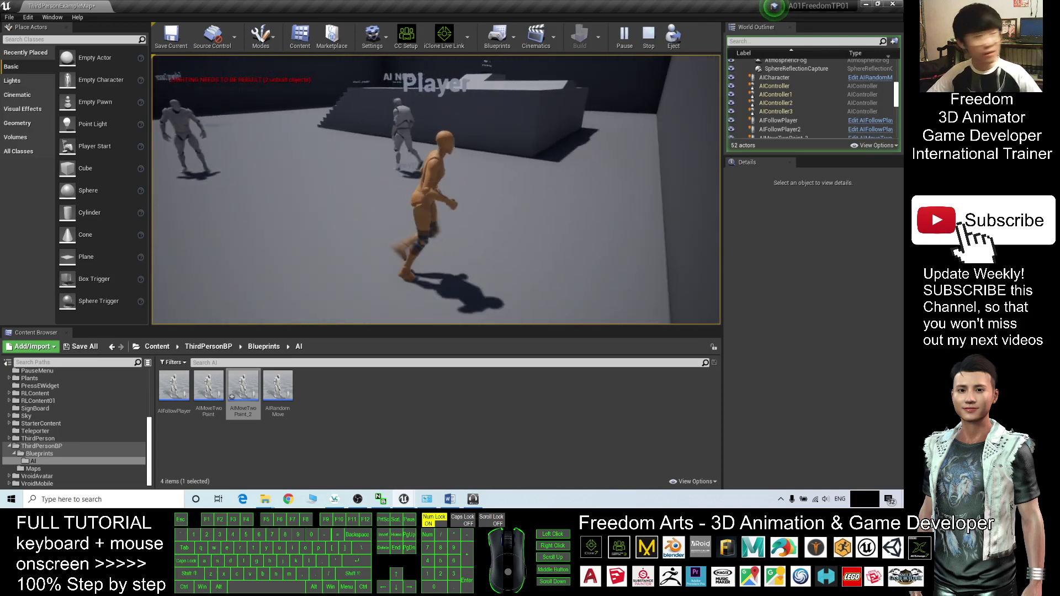
key("w")
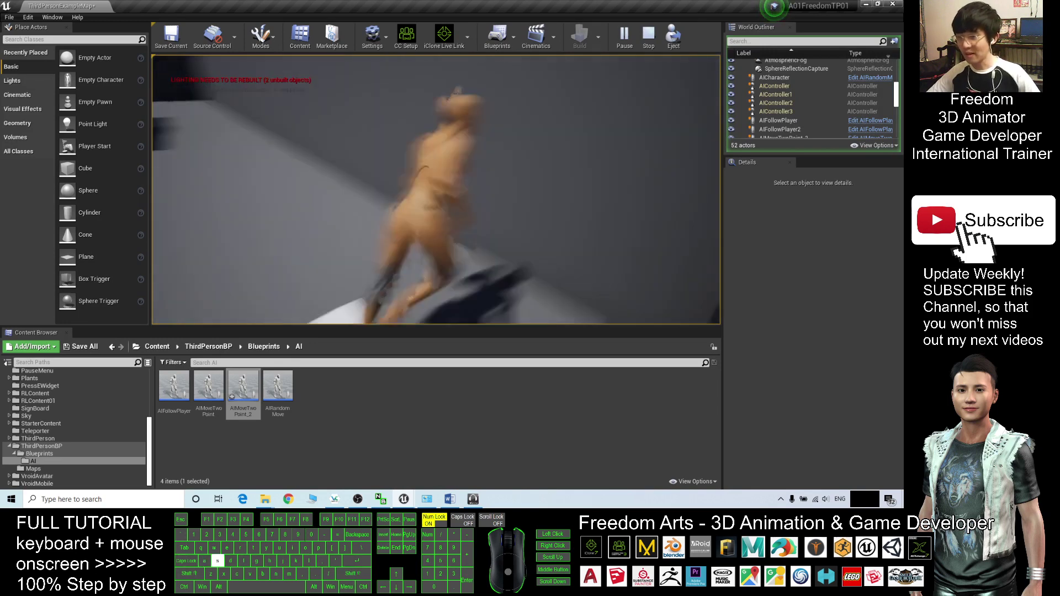
key("a")
key("w")
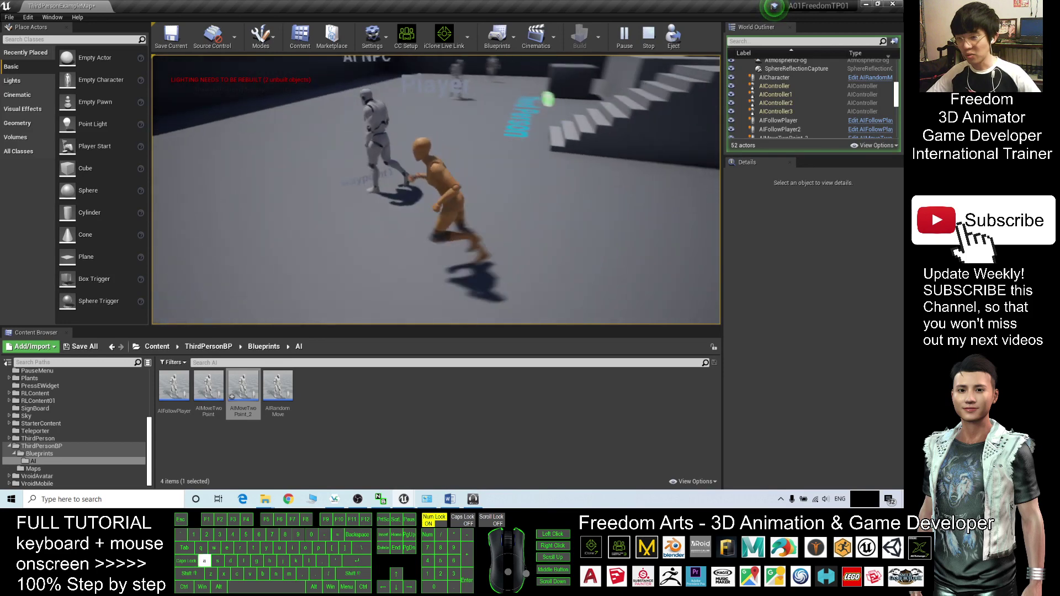
key("s")
key("w")
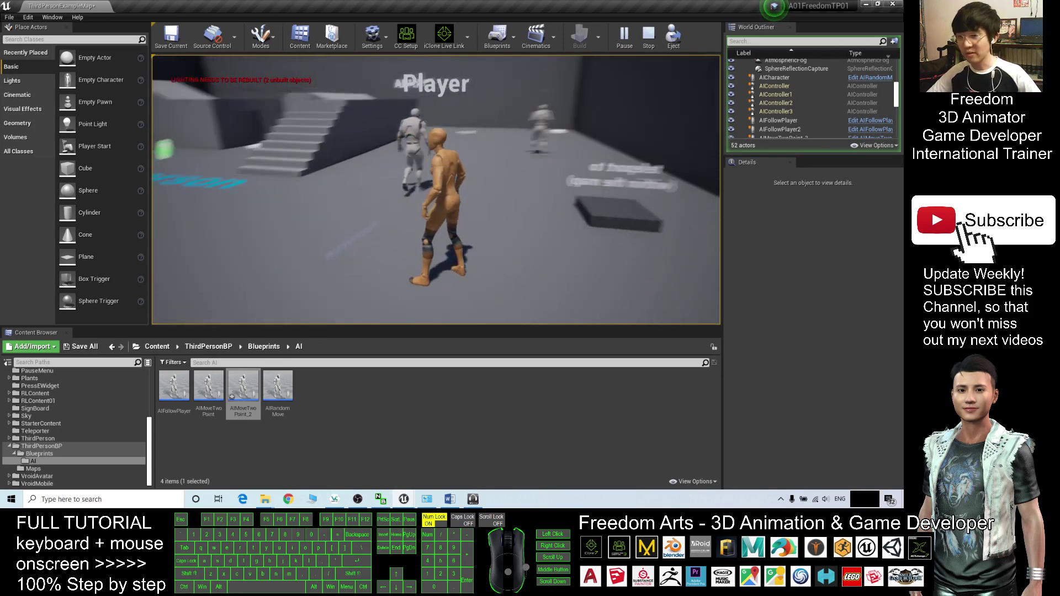
key("Escape")
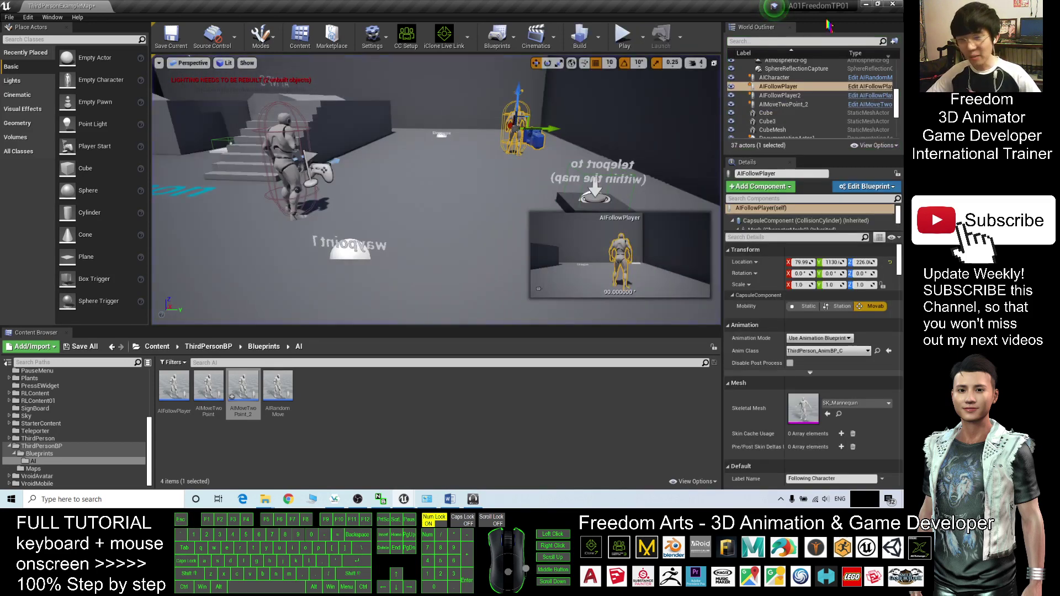
- Close the editor, saving AIMoveTwoPoint_2 and ThirdPersonExampleMap, and close the Control Panel and File Explorer windows
left_click(892, 4)
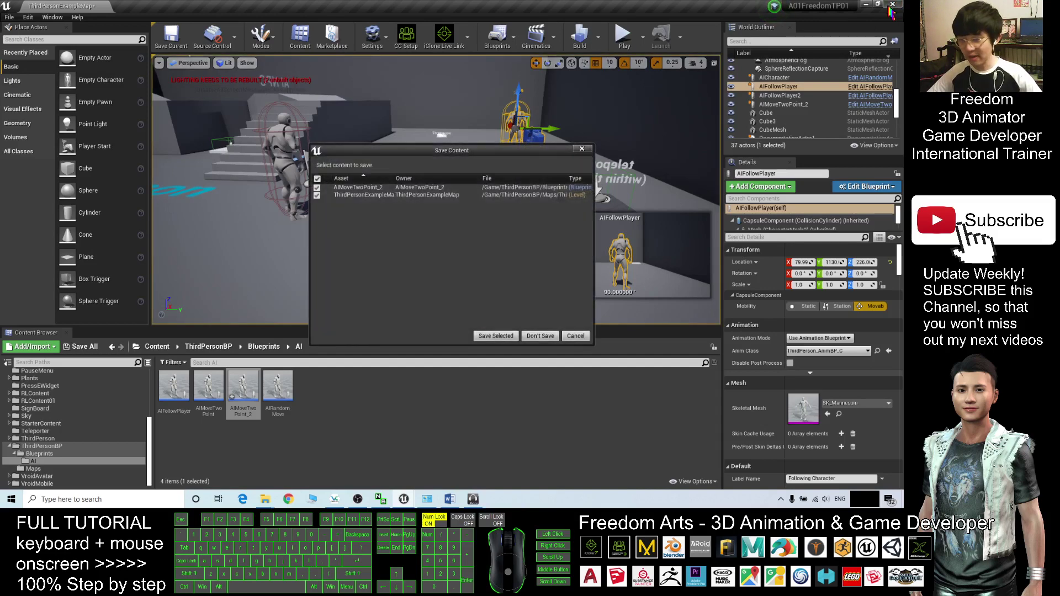
left_click(508, 334)
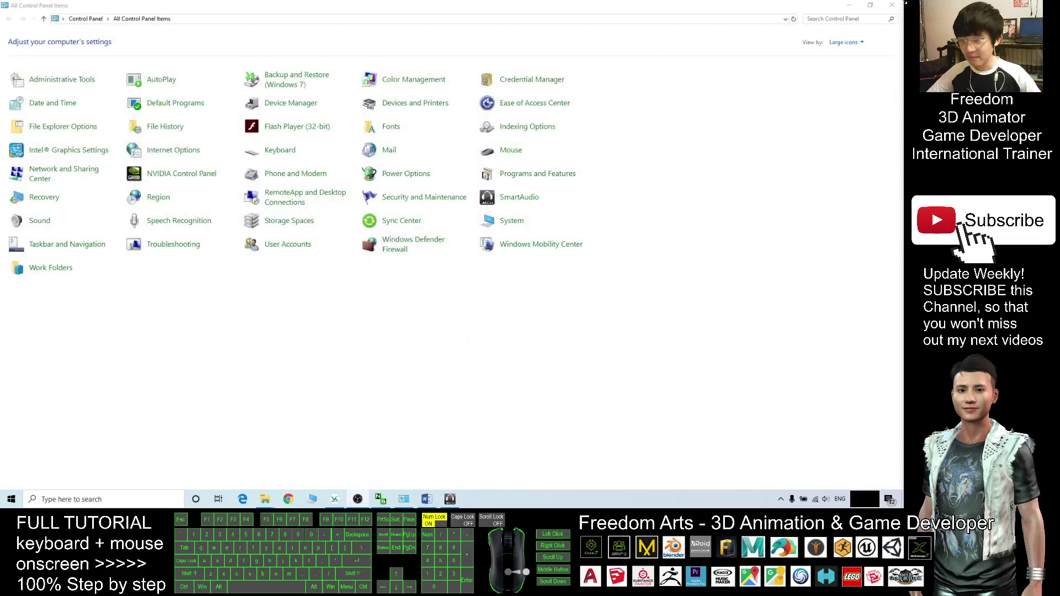
left_click(891, 5)
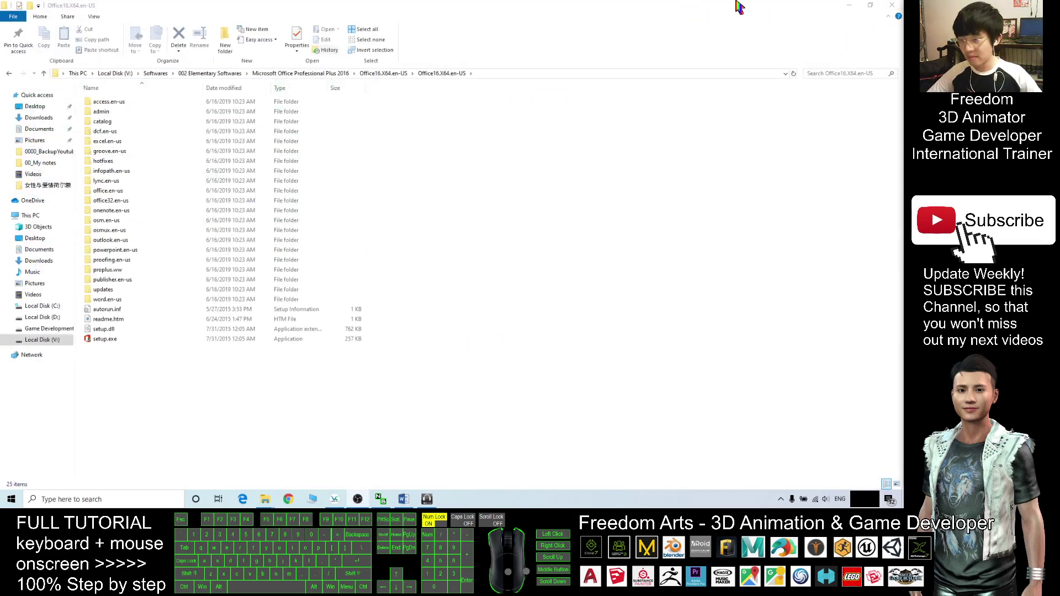
left_click(894, 5)
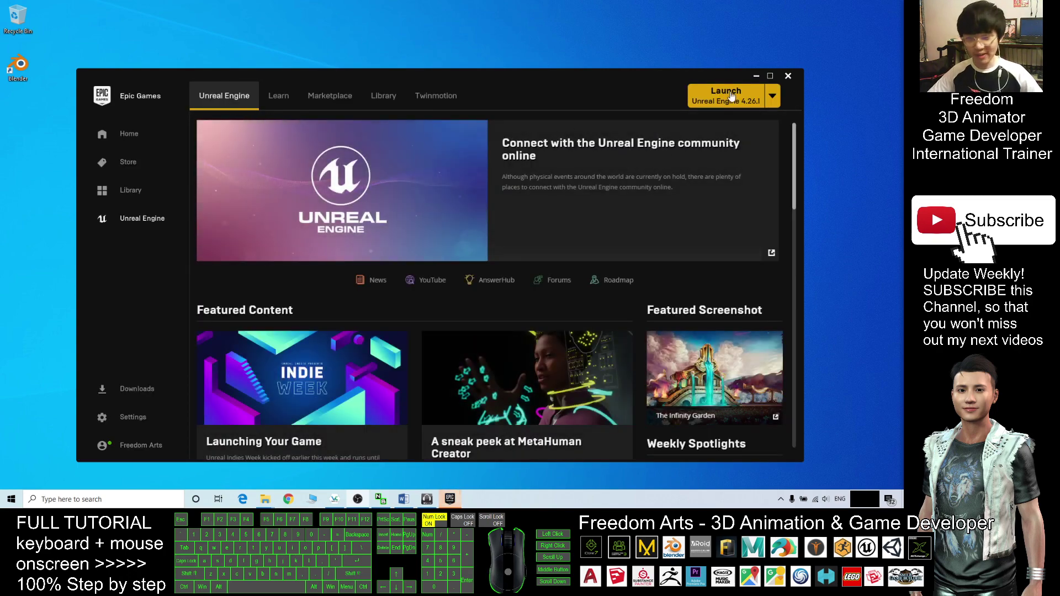
- Launch Unreal Engine 4.26.1 and start a new Games project from the Third Person template
left_click(728, 98)
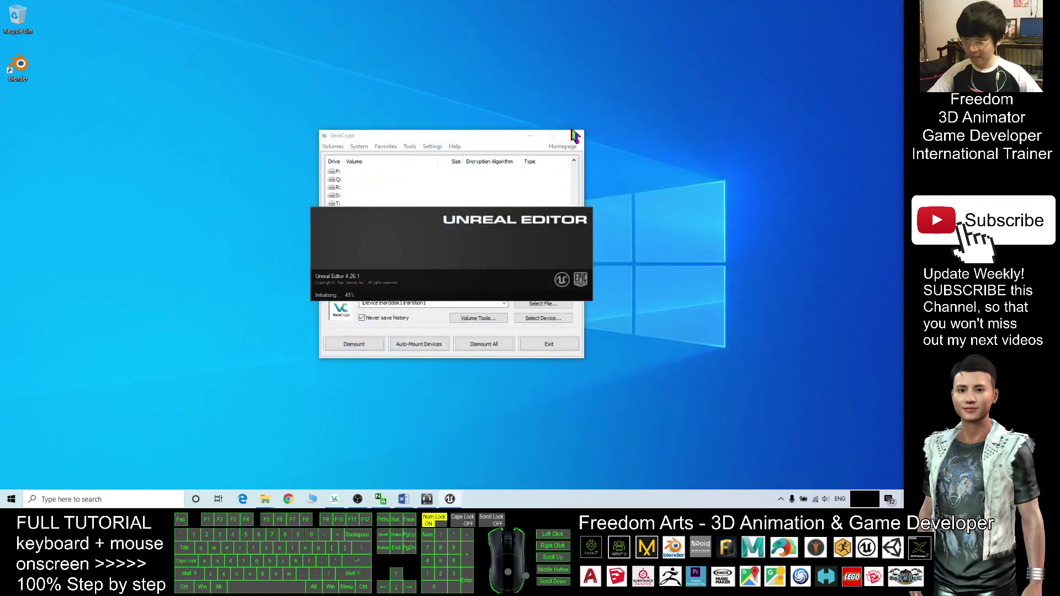
left_click(531, 135)
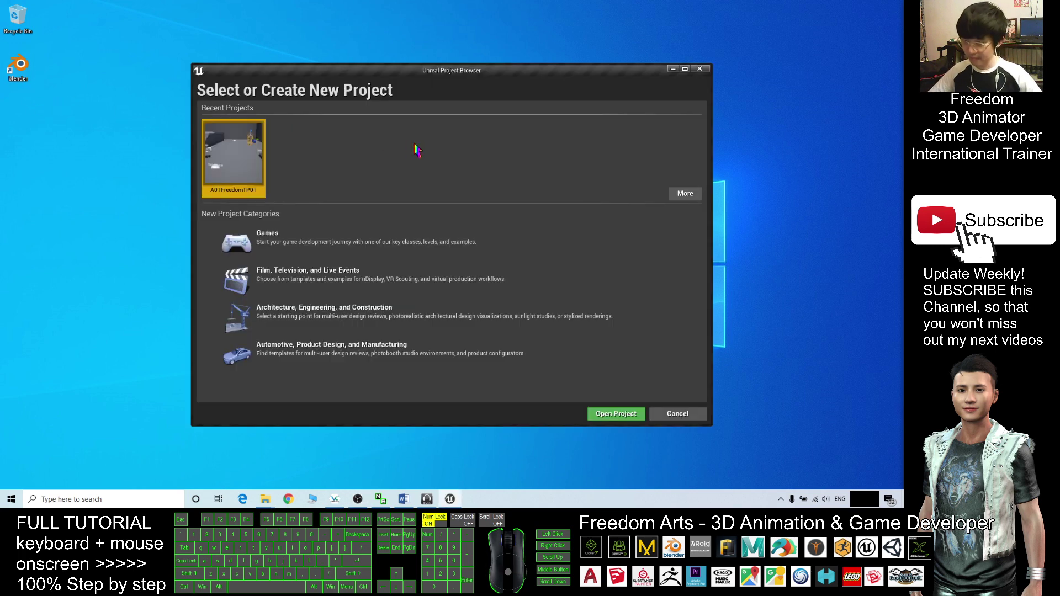
left_click(266, 243)
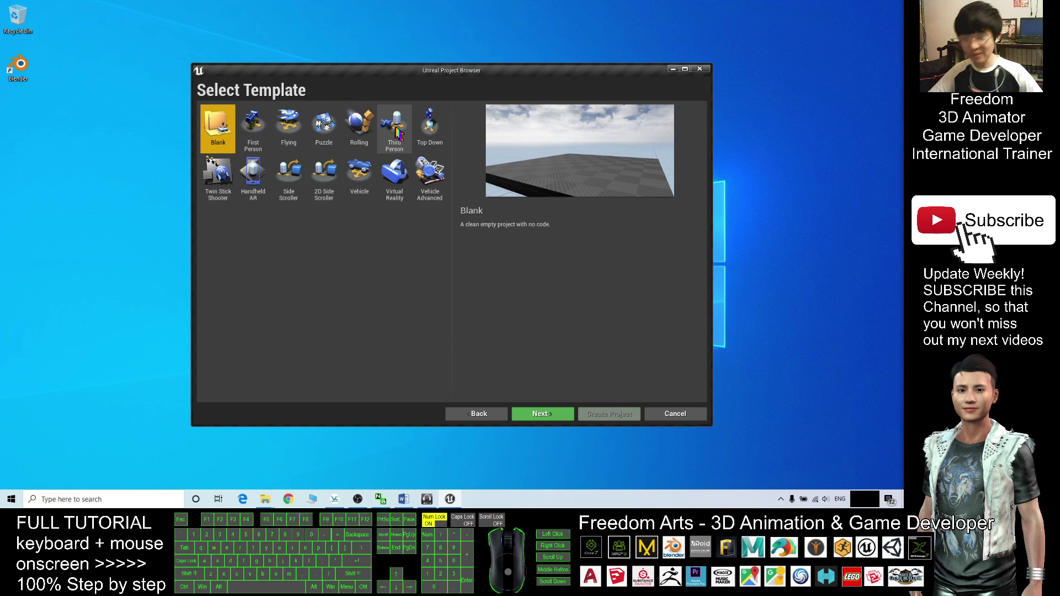
double_click(397, 132)
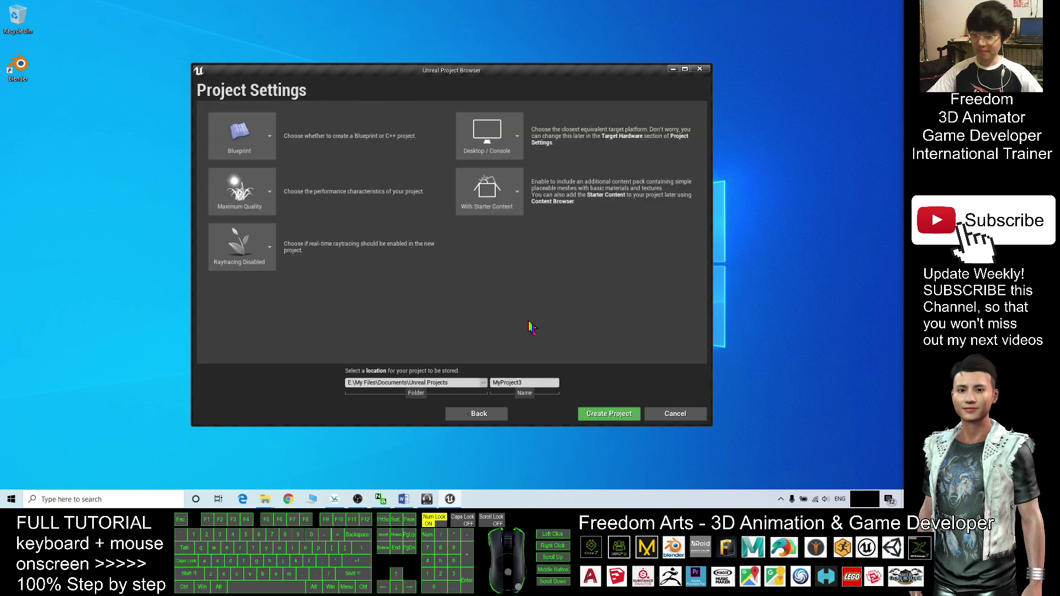
- Name the new project TutorialNPCWaypoint and create it with the default Blueprint project settings
left_click(531, 383)
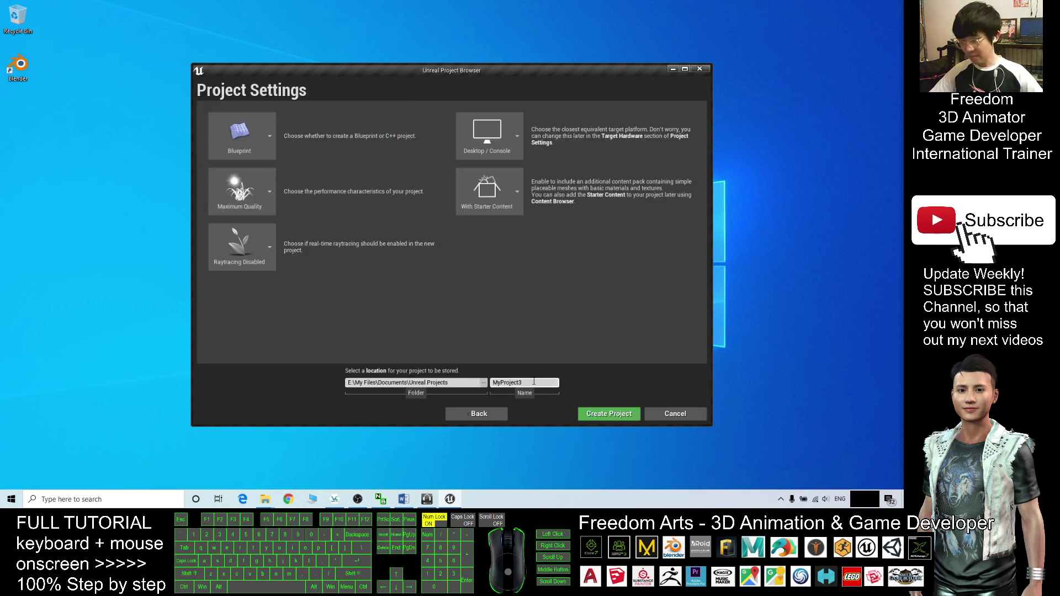
left_click_drag(534, 382, 420, 375)
type("T")
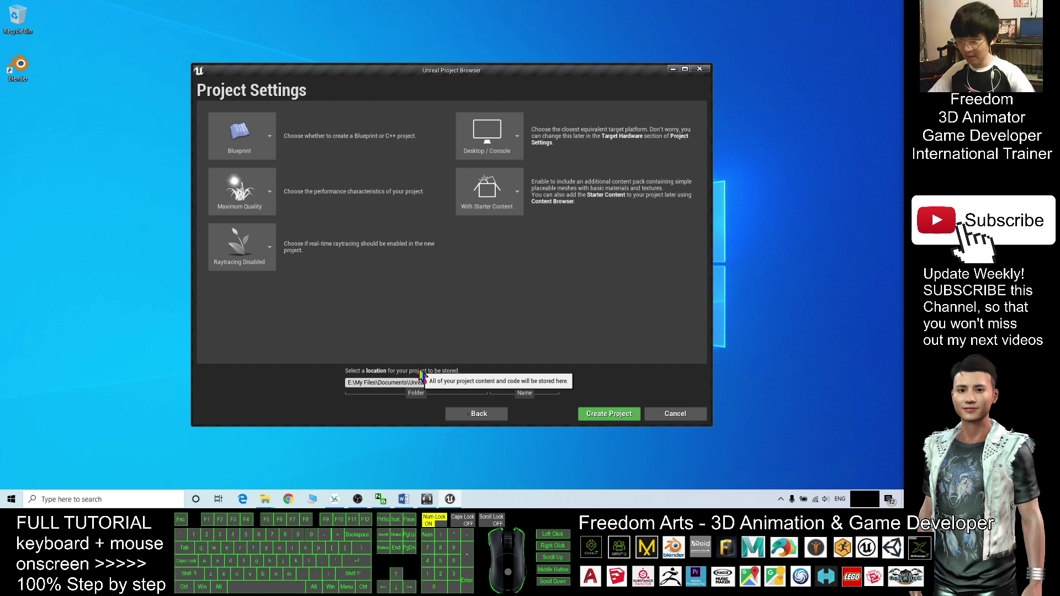
type("Tutorial")
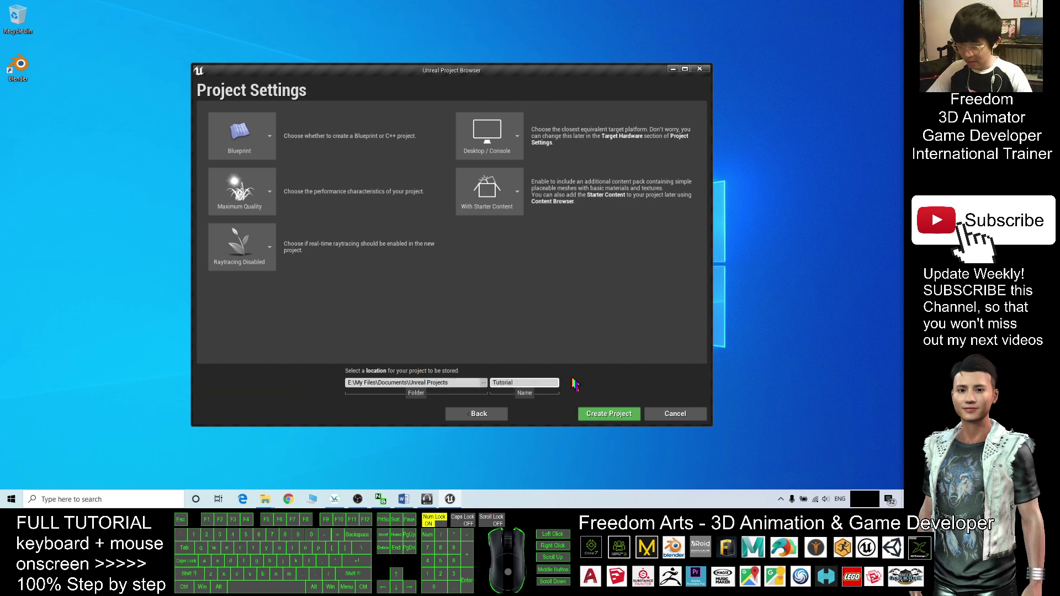
type("A)")
key("BackSpace")
type("(")
key("BackSpace")
type("IWaypoint")
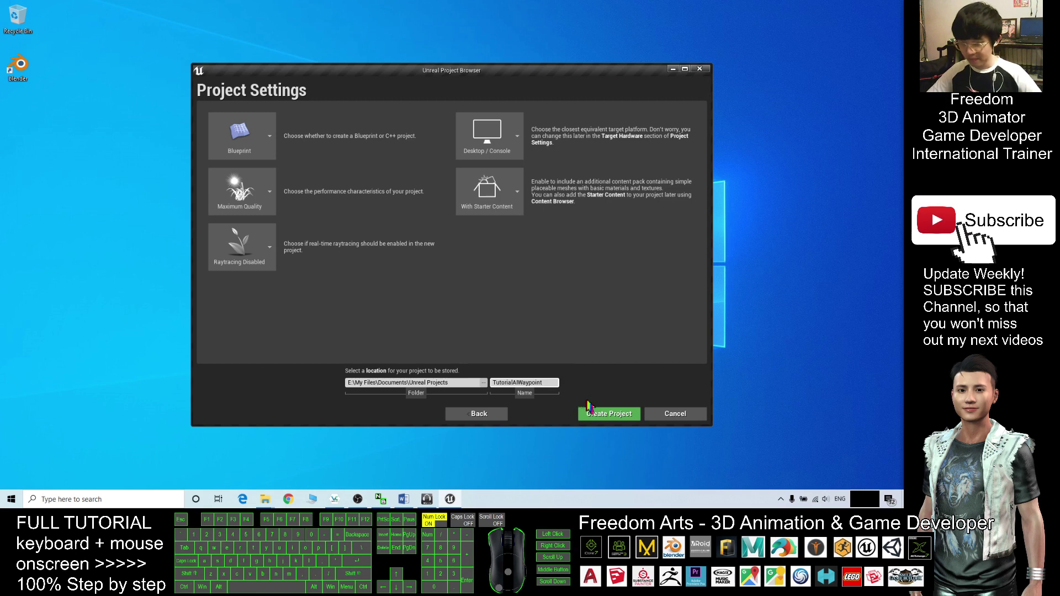
left_click(529, 382)
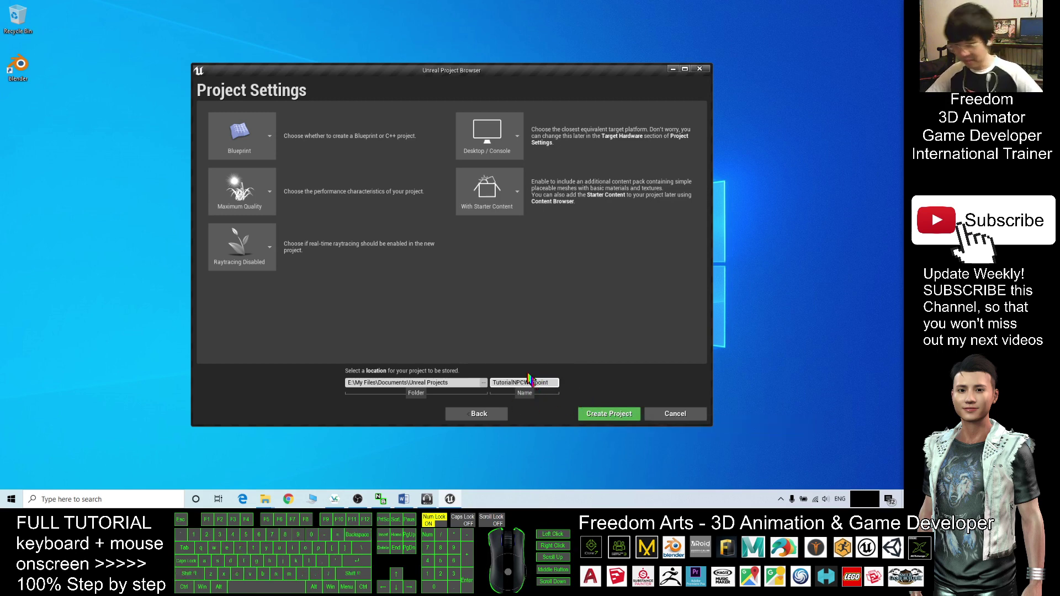
left_click(606, 417)
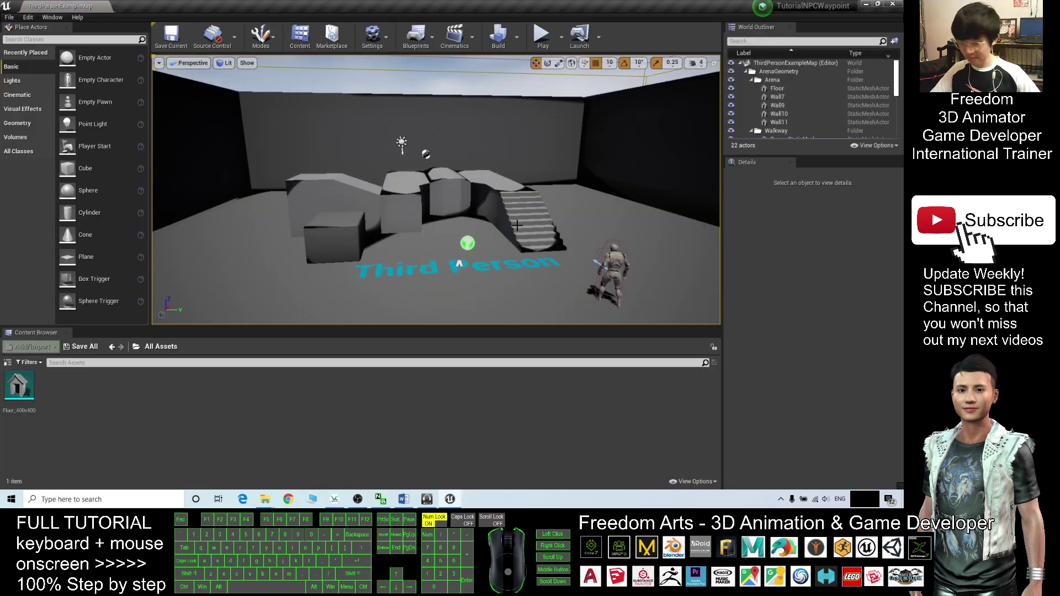
left_click(405, 241)
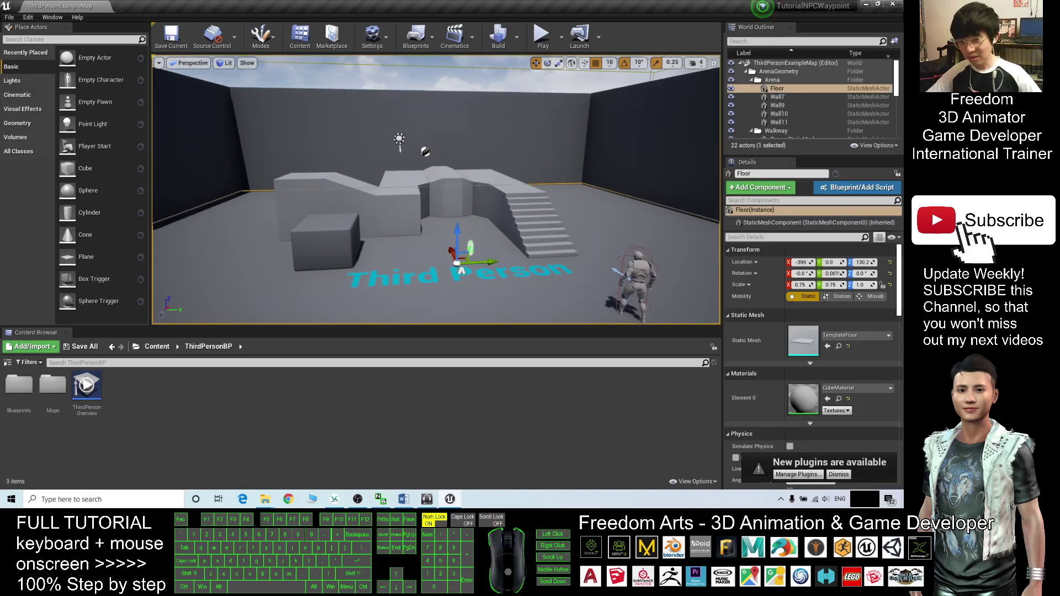
left_click(629, 281)
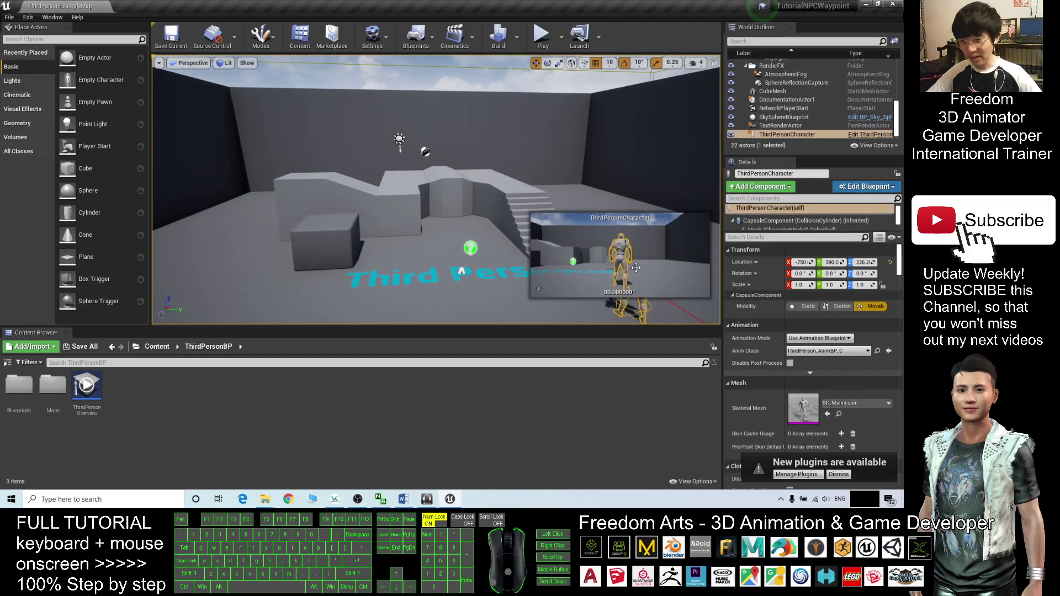
left_click(328, 260)
scroll(331, 262, "down", 1)
left_click(279, 285)
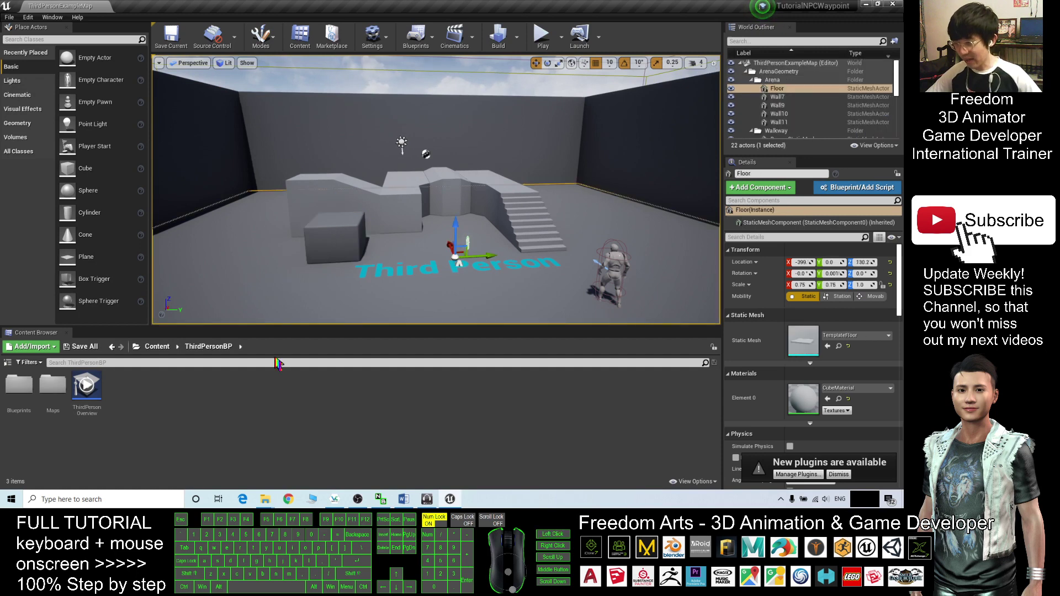
left_click(329, 193)
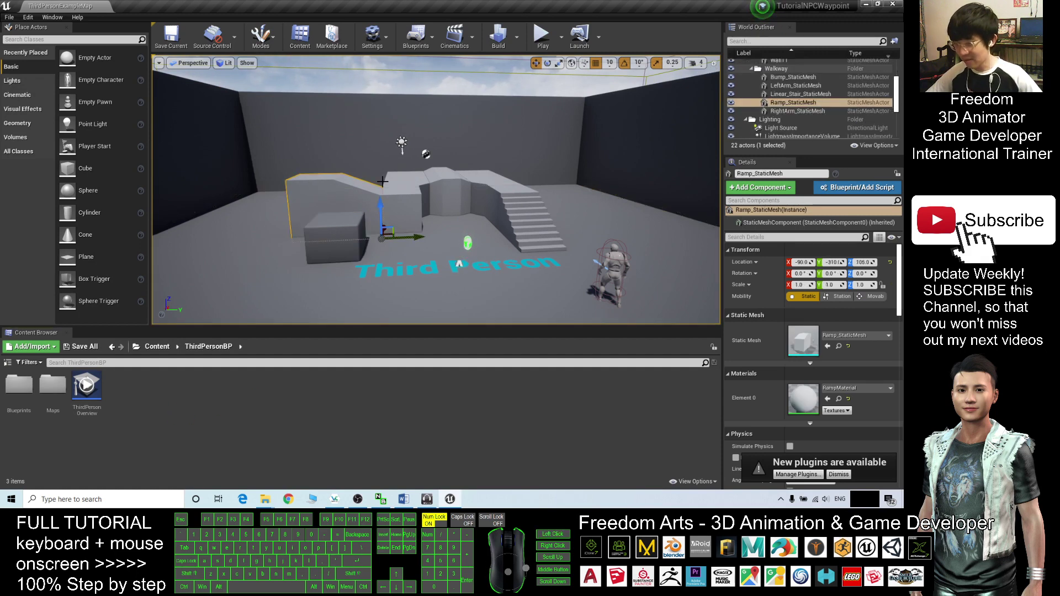
- Create an Actor Blueprint class named WaypointText in the ThirdPersonBP folder and open it for editing
right_click(141, 424)
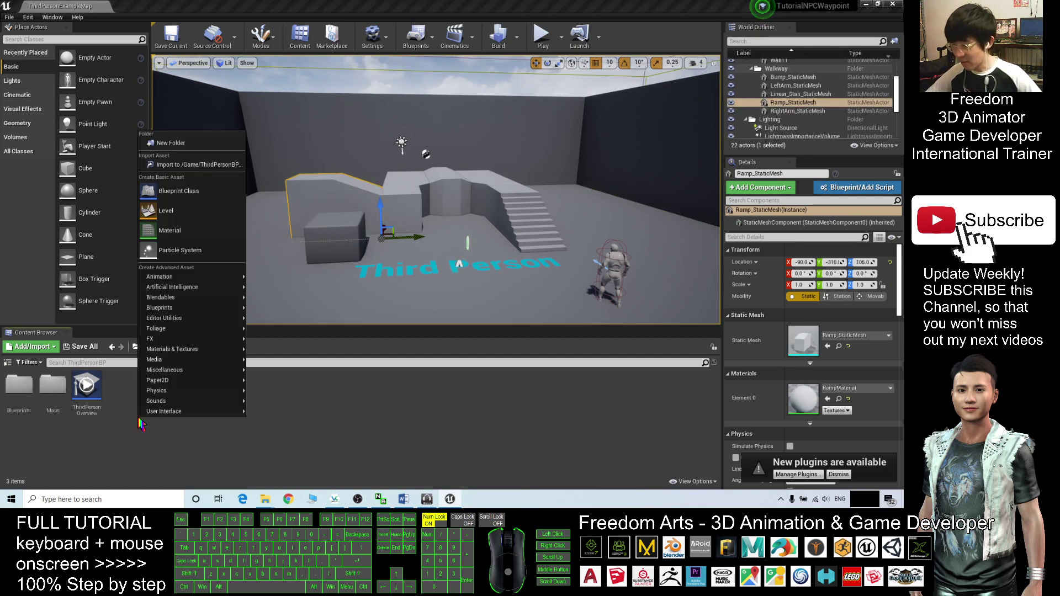
left_click(177, 191)
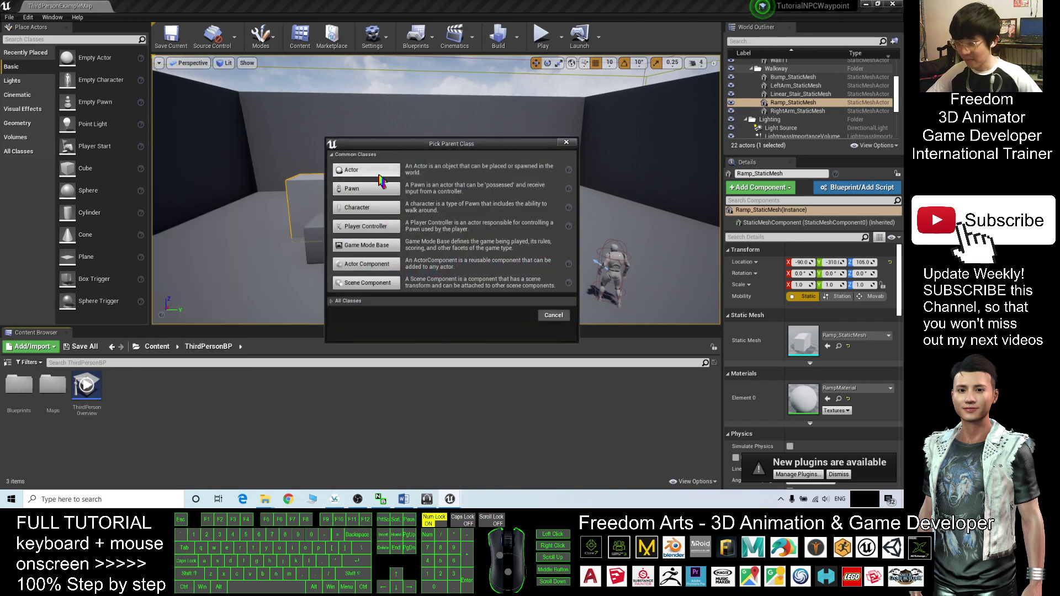
left_click(375, 171)
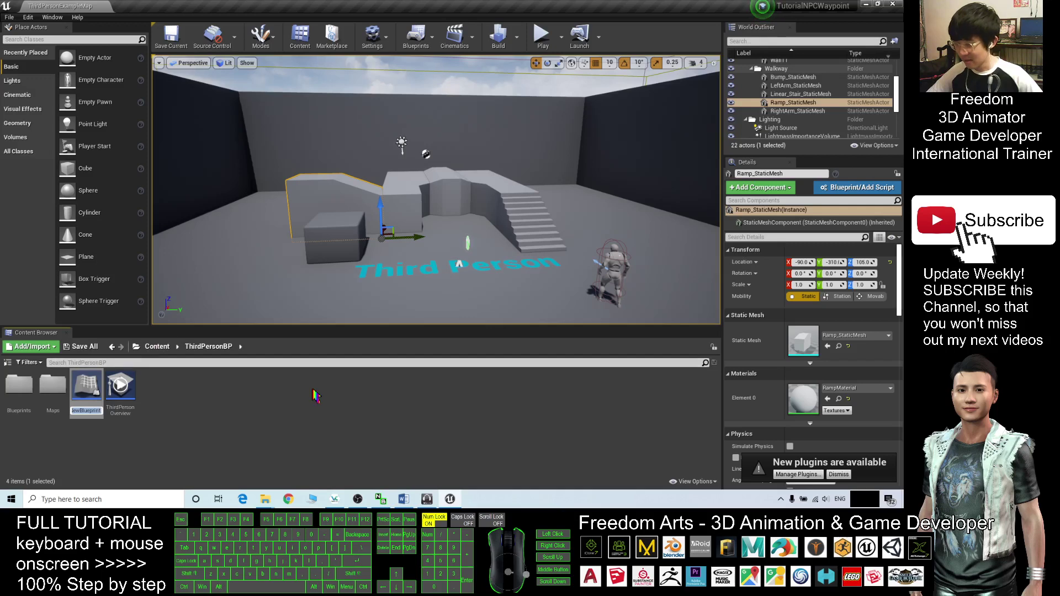
type("WaypointText")
key("Return")
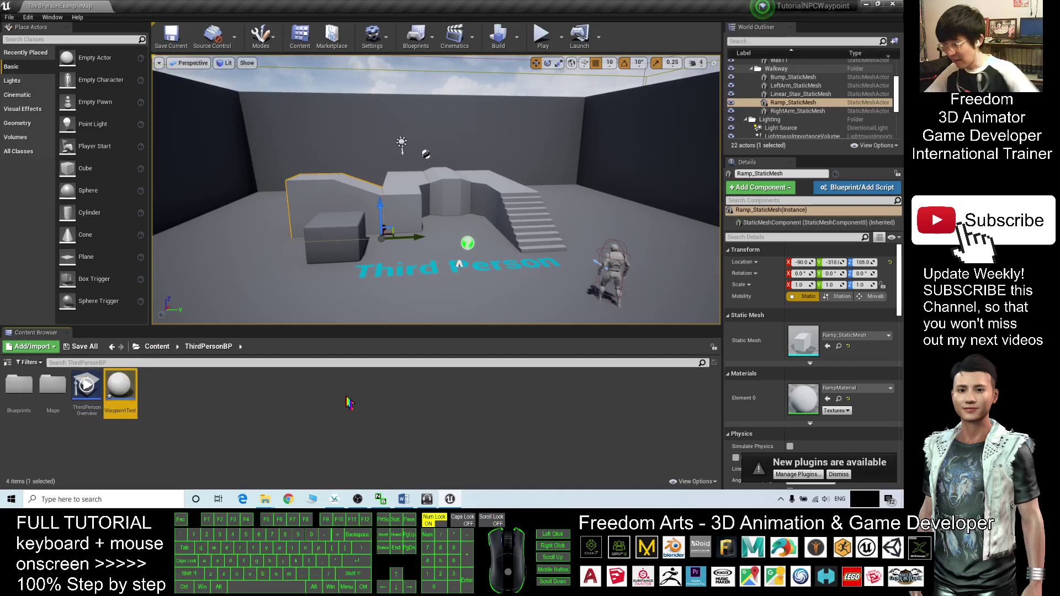
double_click(120, 391)
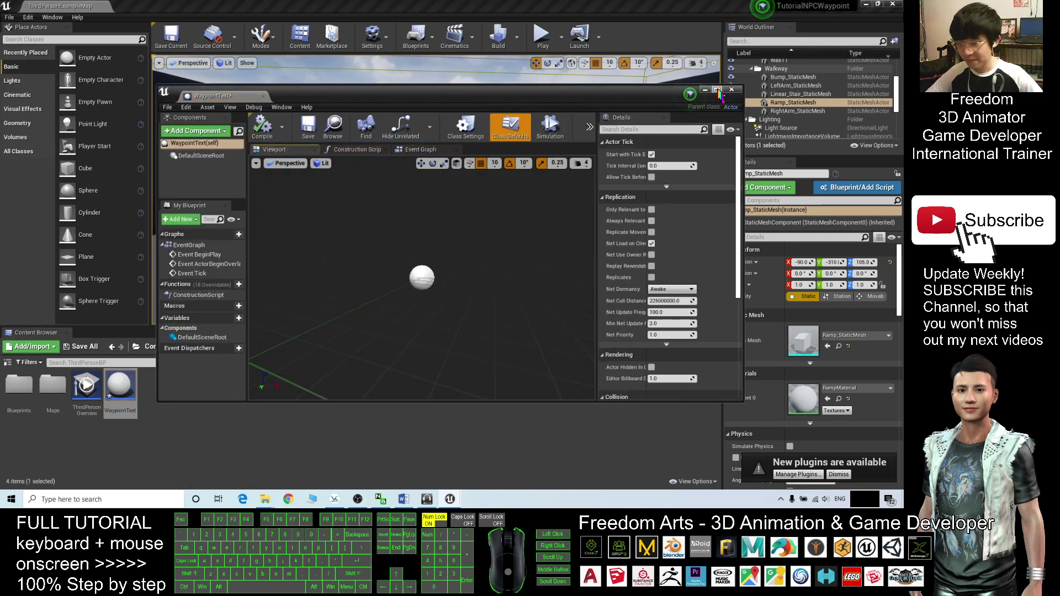
left_click(717, 90)
left_click(37, 40)
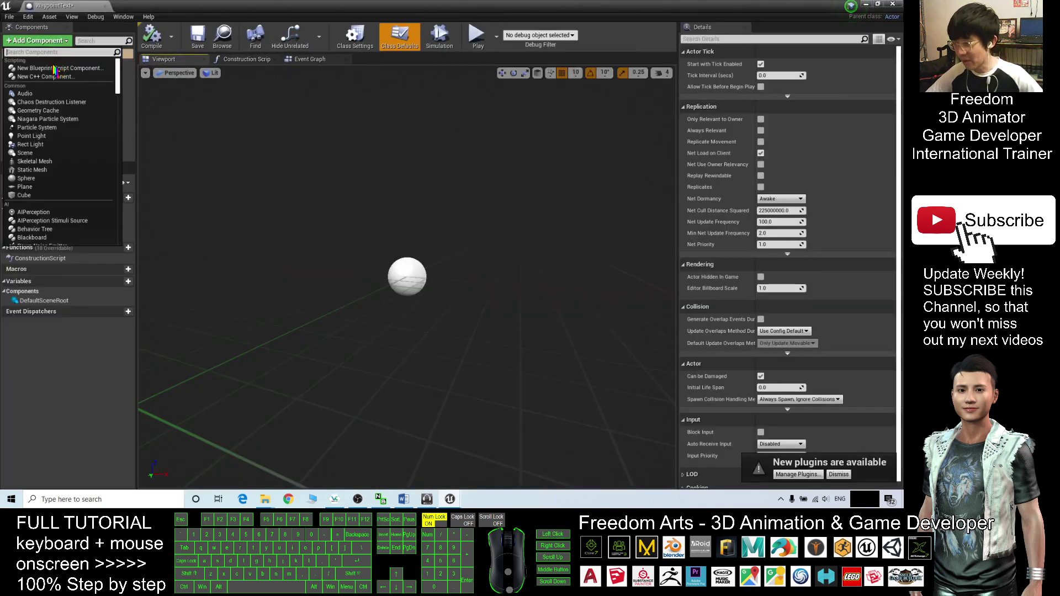
left_click(43, 52)
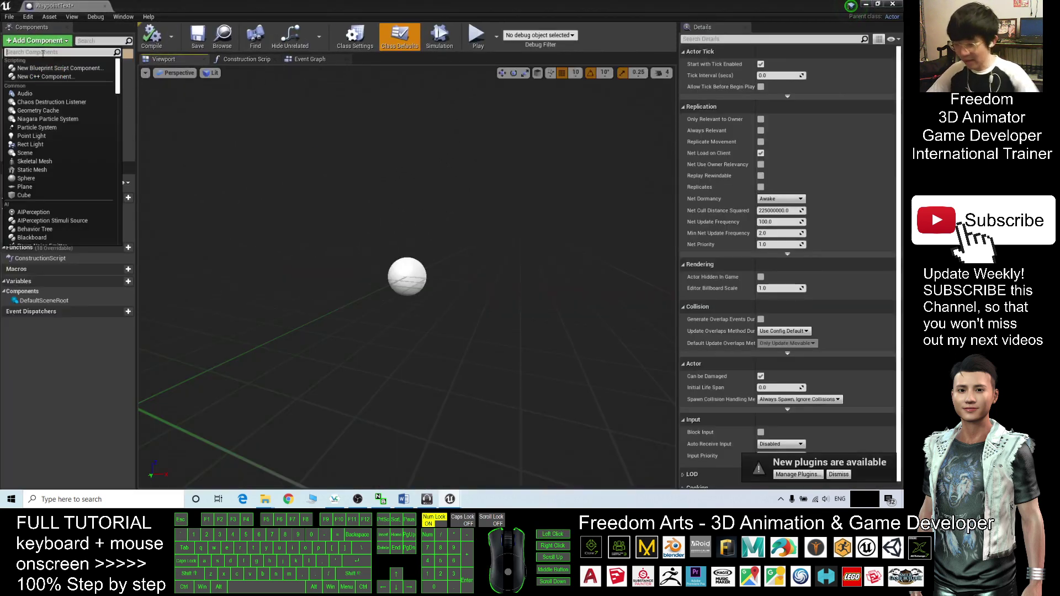
type("Waypoint")
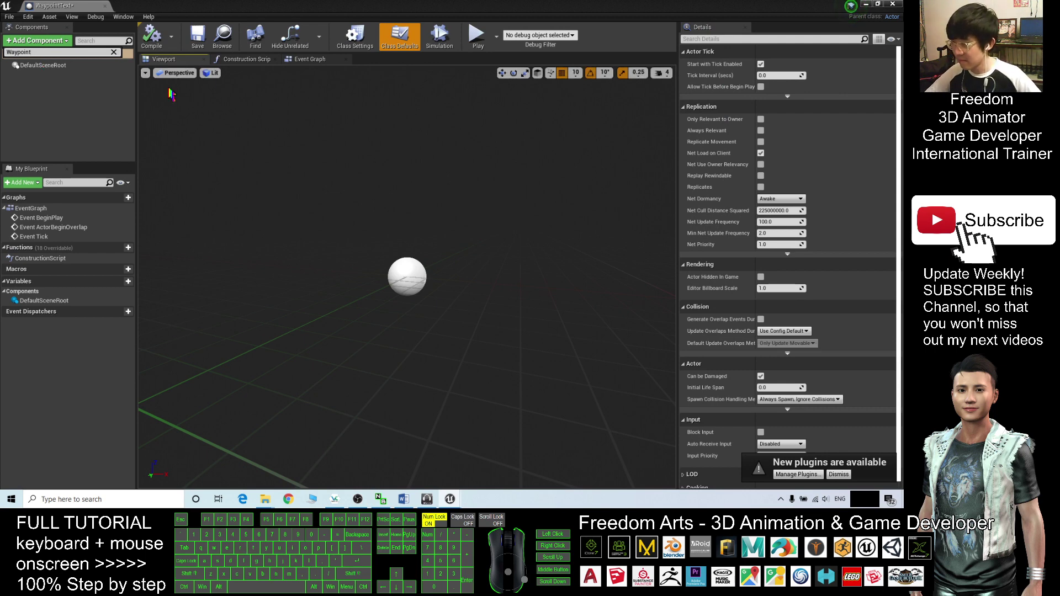
left_click(48, 42)
left_click(47, 43)
- Add a Text Render component to the WaypointText Blueprint
left_click(48, 42)
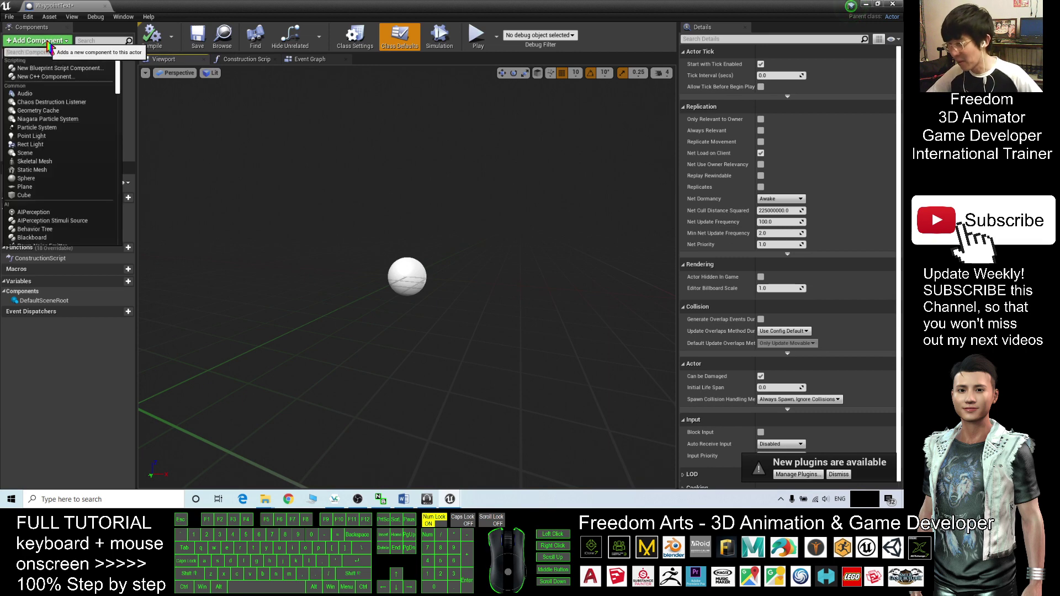
type("render")
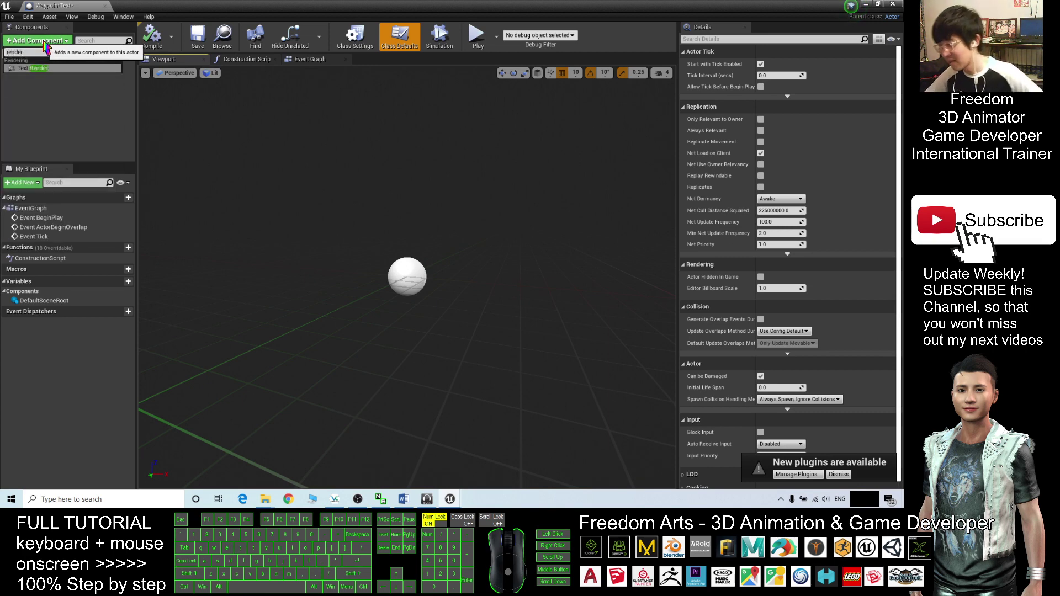
key("Return")
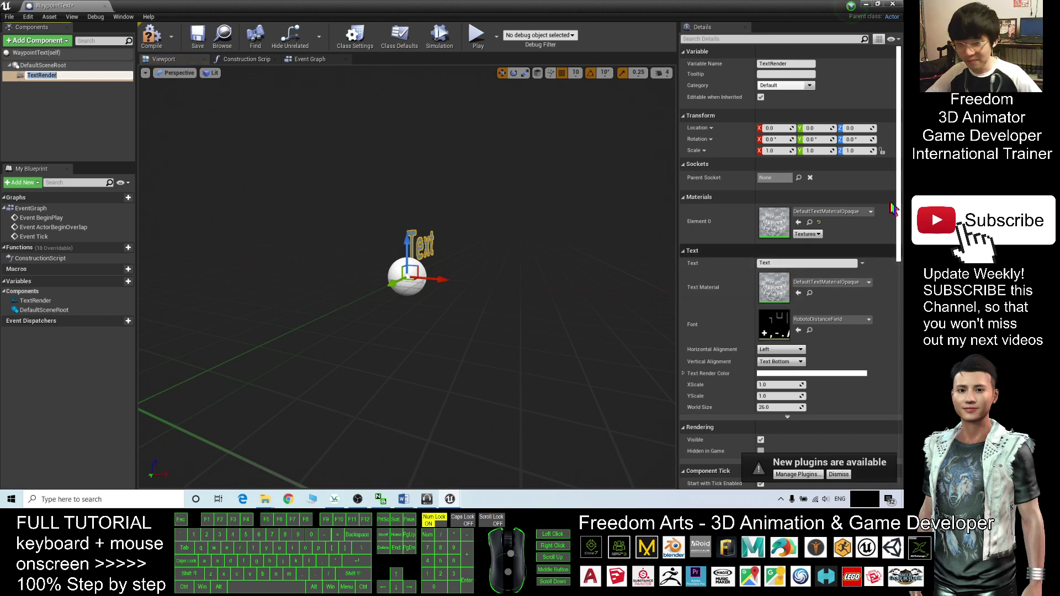
- Set the text component's horizontal alignment to Center and its text to Waypoint
left_click_drag(898, 188, 898, 205)
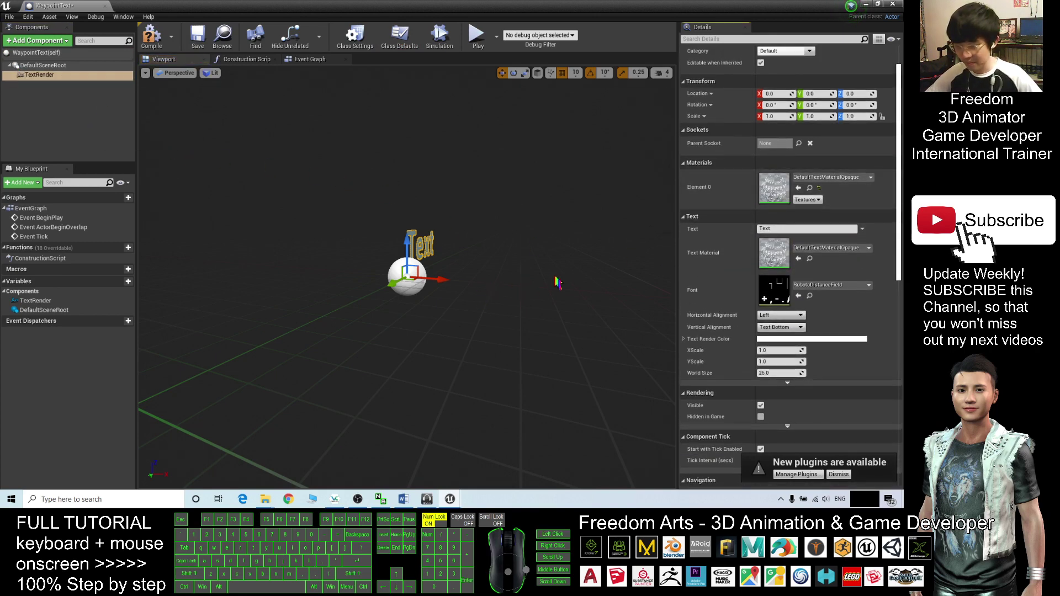
left_click_drag(560, 281, 560, 280)
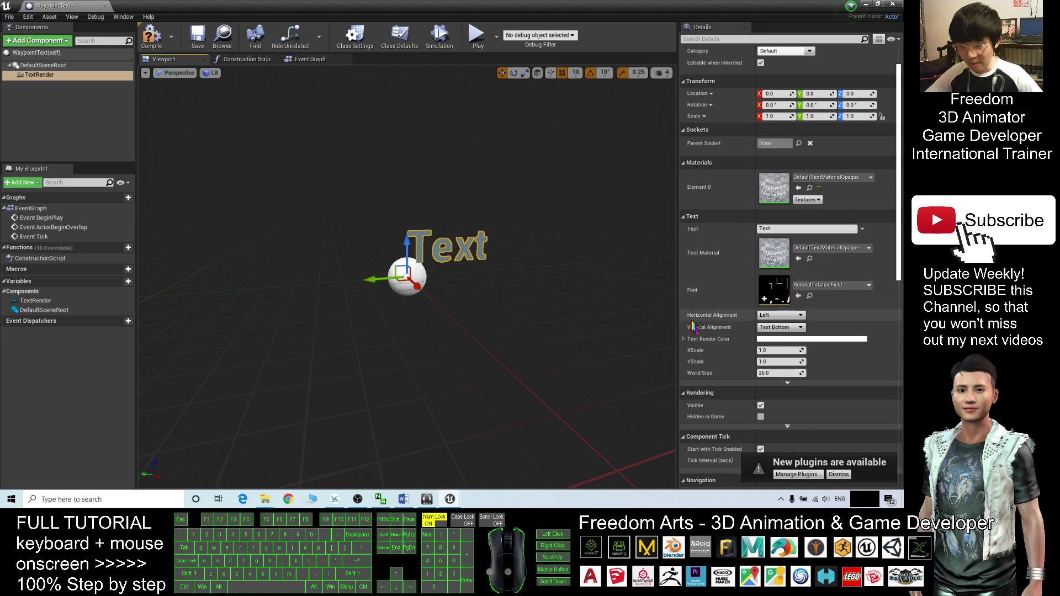
left_click(779, 315)
left_click(767, 331)
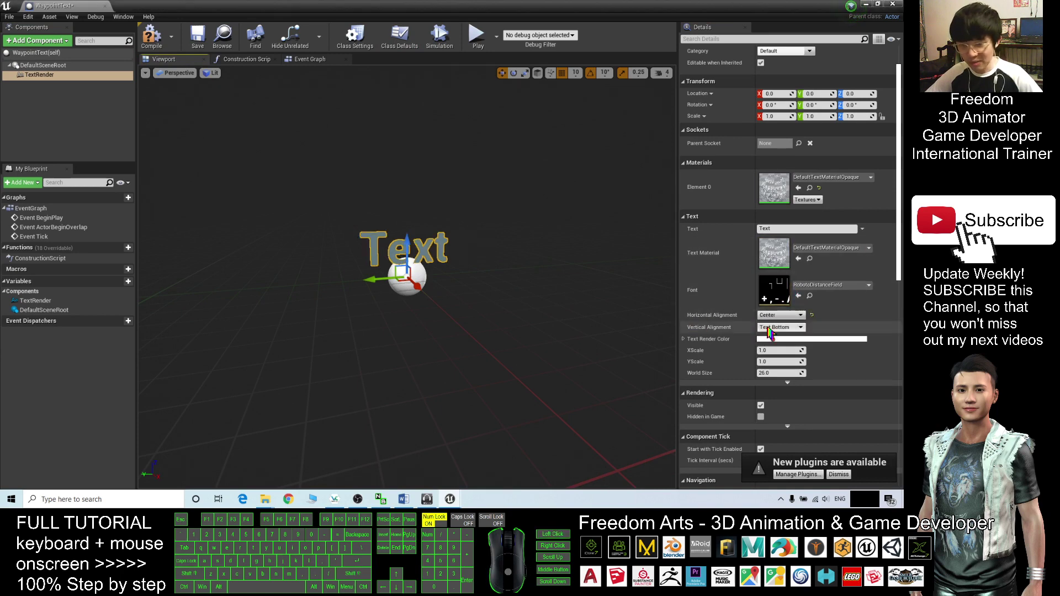
left_click(806, 229)
type("Waypoint")
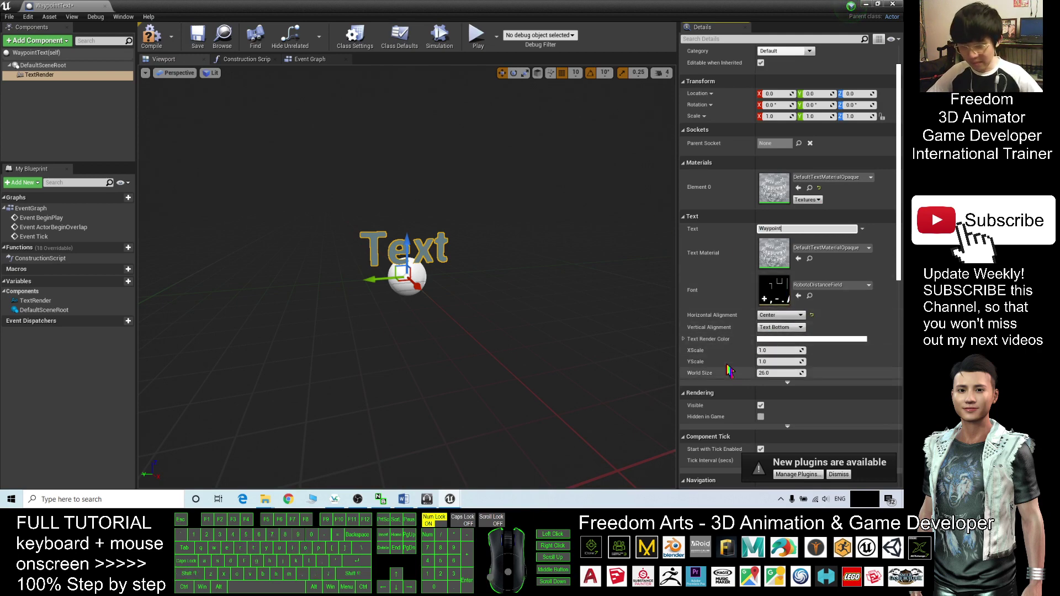
- Set the Waypoint text's XScale and YScale to 5
left_click(776, 351)
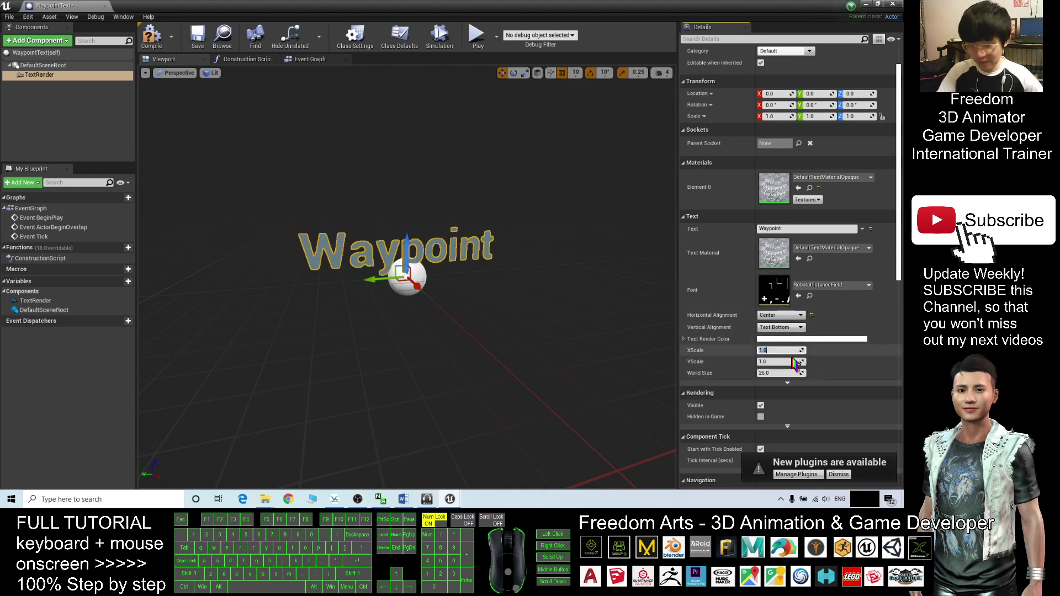
type("5")
key("Return")
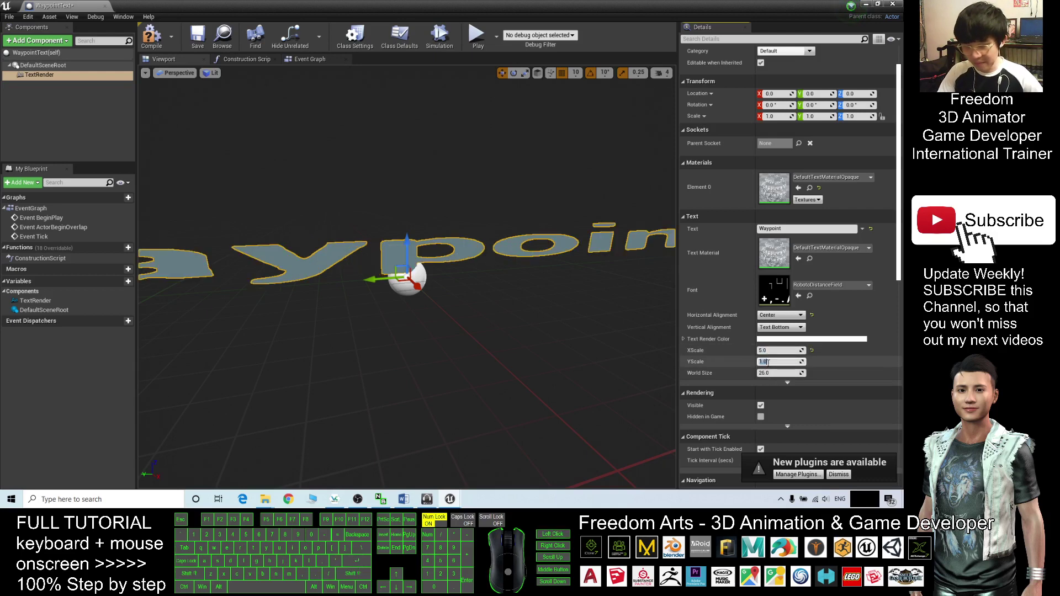
left_click(788, 363)
type("5")
key("Return")
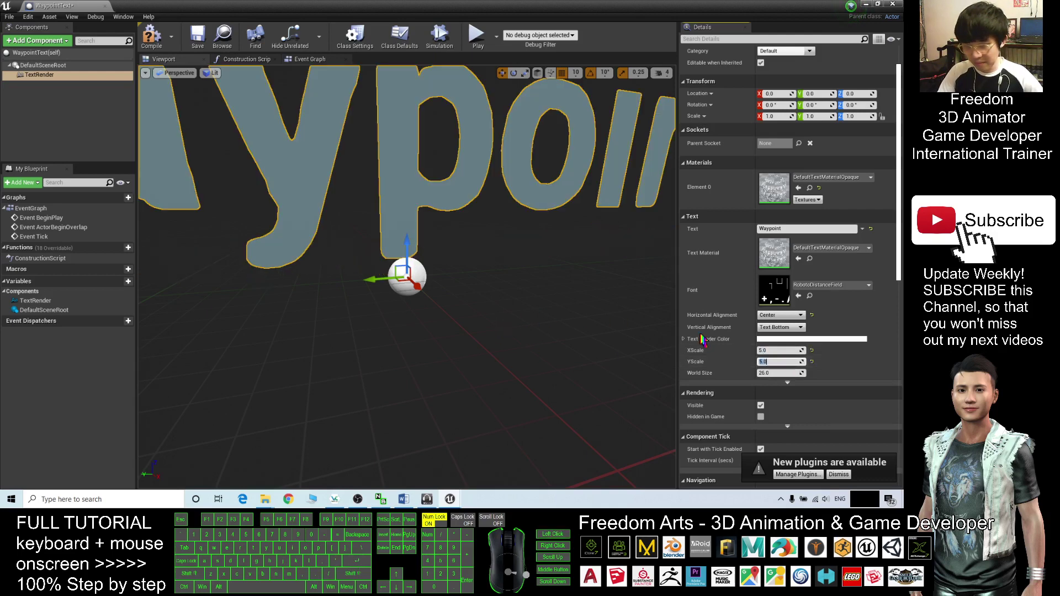
- Set the Waypoint text's XScale and YScale back to 1
type("1")
key("Return")
left_click(774, 362)
type("1")
key("Return")
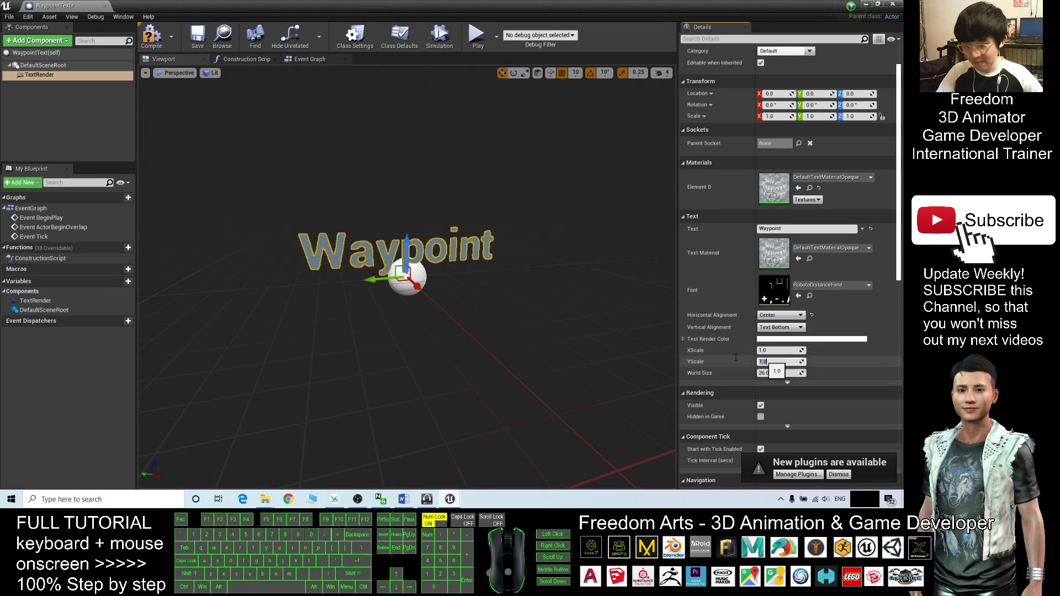
- Compile the WaypointText Blueprint, minimize its editor and place an instance on the level floor beside the cube, at about X -370, Y -750, Z 160
left_click(151, 36)
left_click(866, 5)
left_click_drag(122, 393, 257, 256)
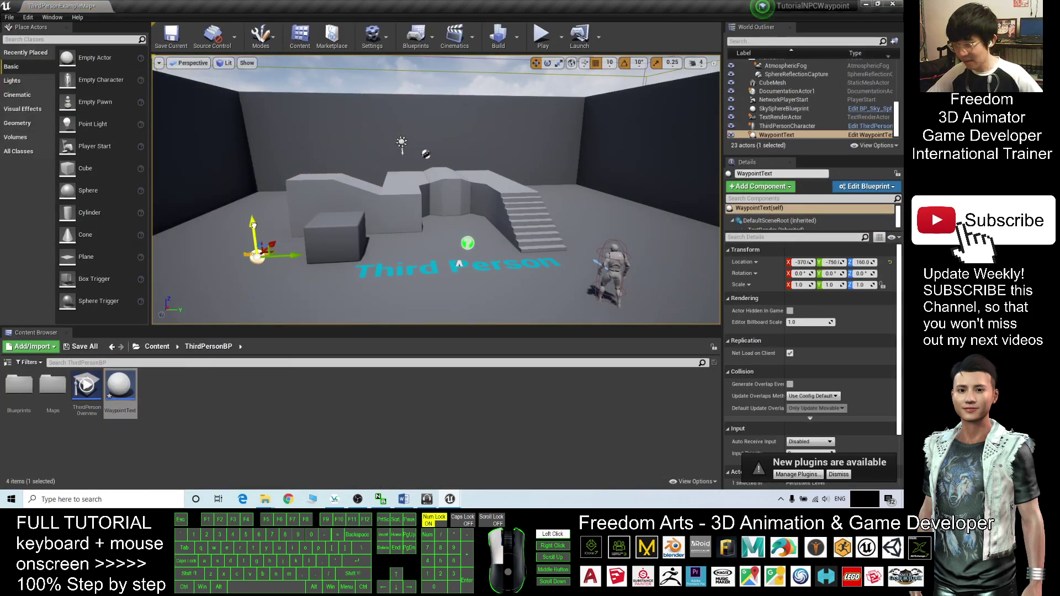
- Play-test the level, running the character toward the placed Waypoint text to examine how it looks, and stop the session
left_click(541, 36)
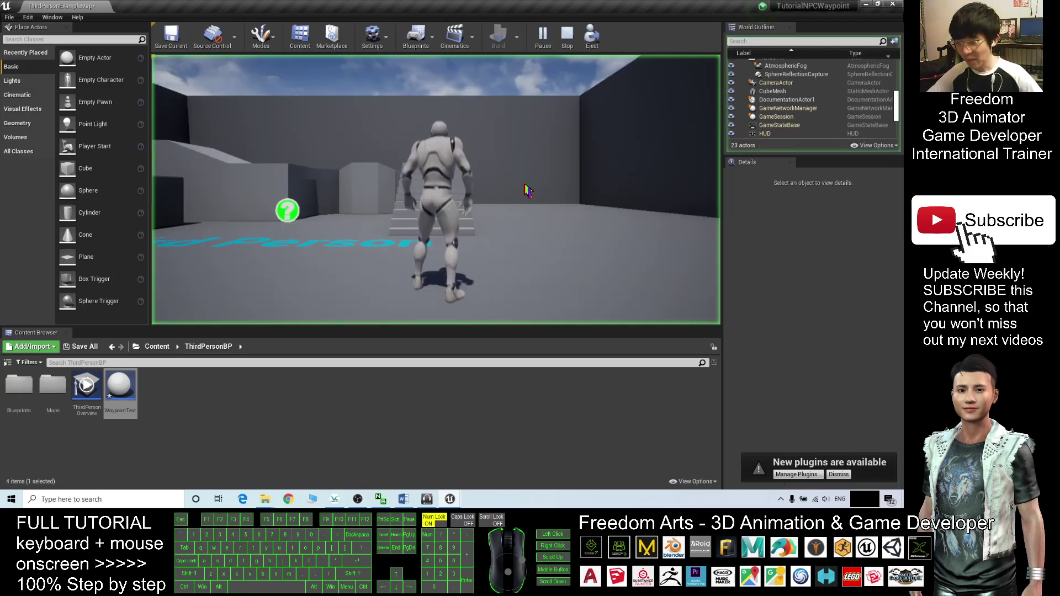
left_click(527, 190)
key("w")
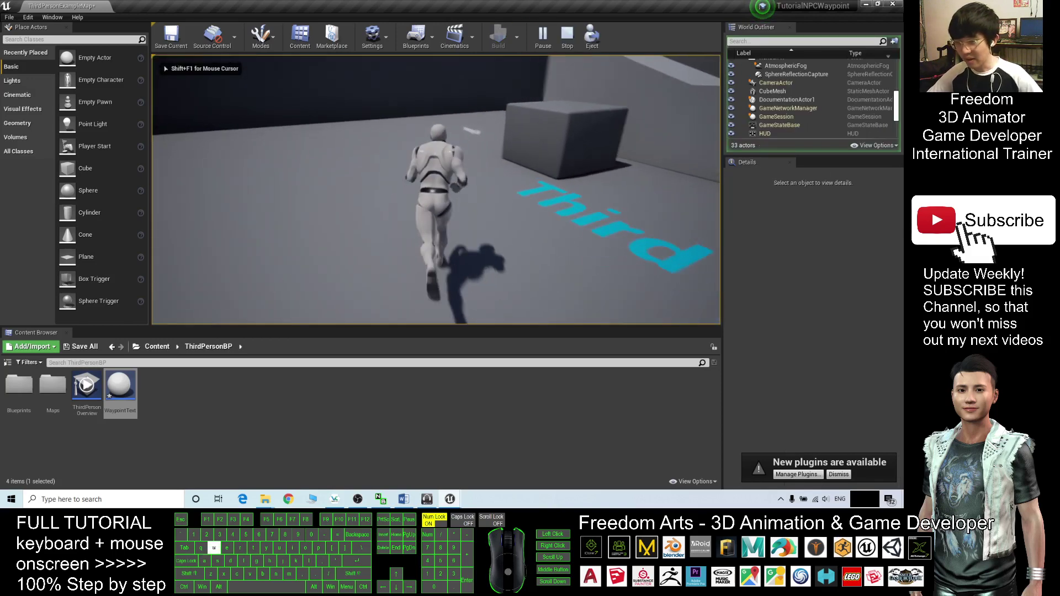
key("d")
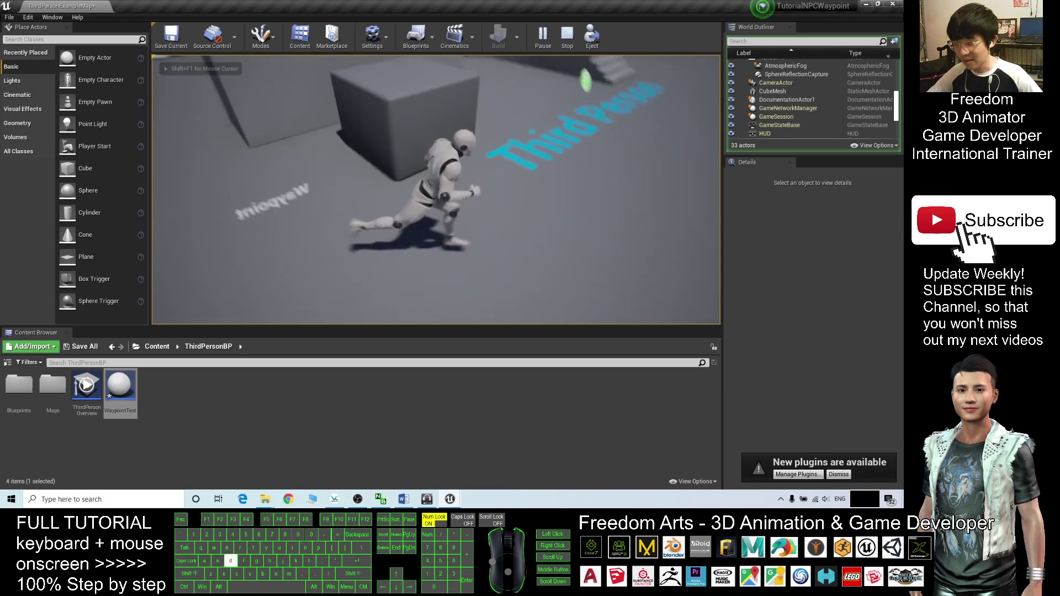
key("Escape")
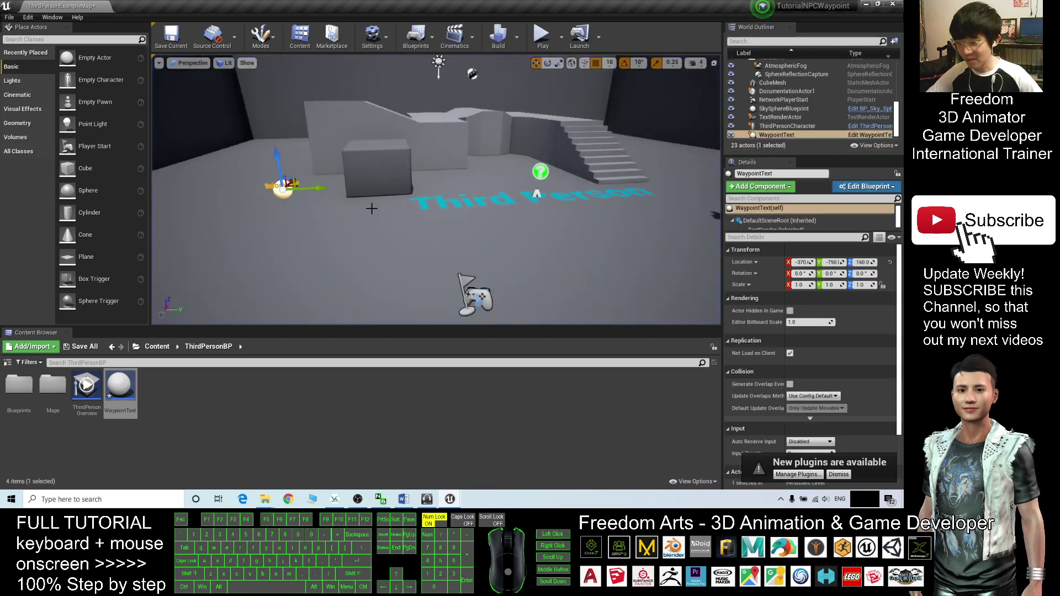
- Move the WaypointText actor across the level to the open floor beyond the stairs, at about X 310, Y 980, Z 160
scroll(441, 198, "down", 2)
left_click_drag(441, 199, 445, 171, "alt")
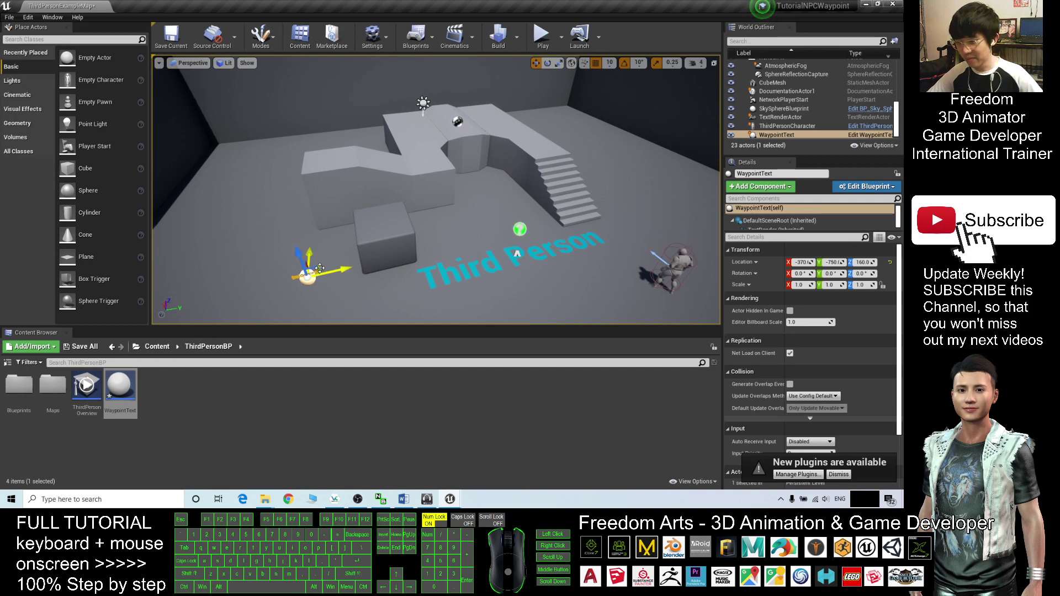
left_click_drag(320, 268, 594, 131)
mouse_move(657, 196)
left_mouse_down("alt")
mouse_move(618, 188)
mouse_move(652, 198)
left_mouse_up("alt")
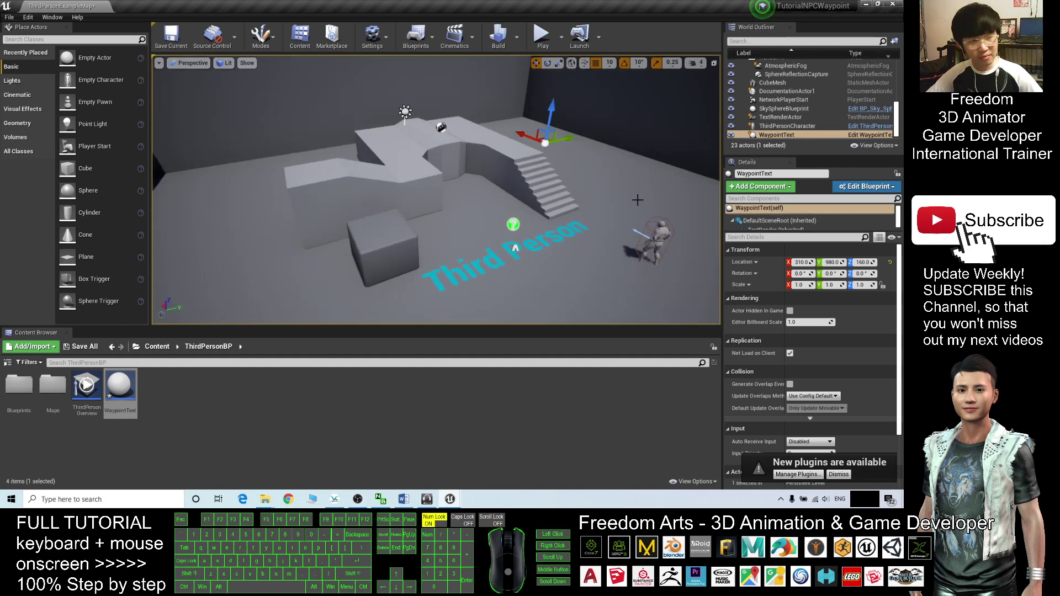
- Place a second WaypointText actor on the open floor beyond the character, at about X -490, Y 990, Z 130
middle_click_drag(638, 199, 533, 222, "alt")
scroll(534, 222, "up", 1)
left_click_drag(534, 221, 634, 230, "alt")
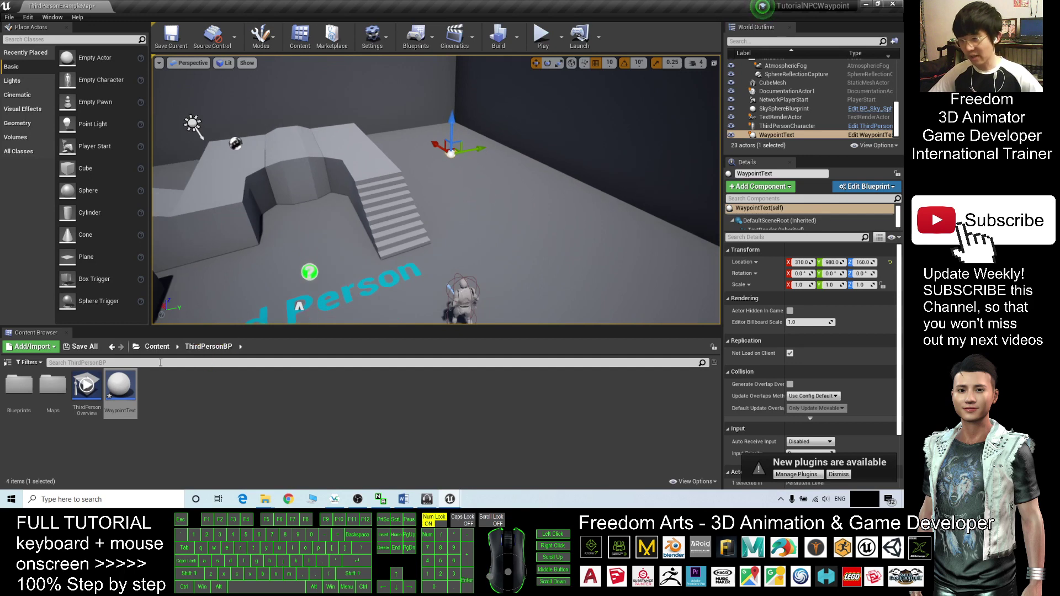
left_click_drag(130, 394, 540, 214)
- Play-test the level, running the character around both waypoint texts to examine their placement, and stop the session
left_click(543, 35)
key("w")
key("d")
key("d")
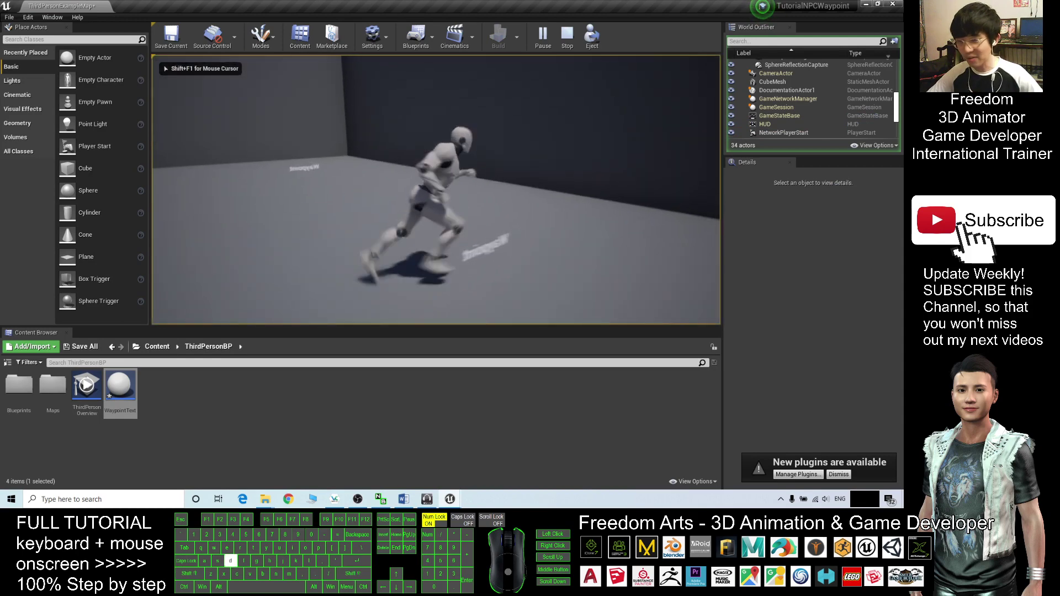
key("w")
key("a")
key("w")
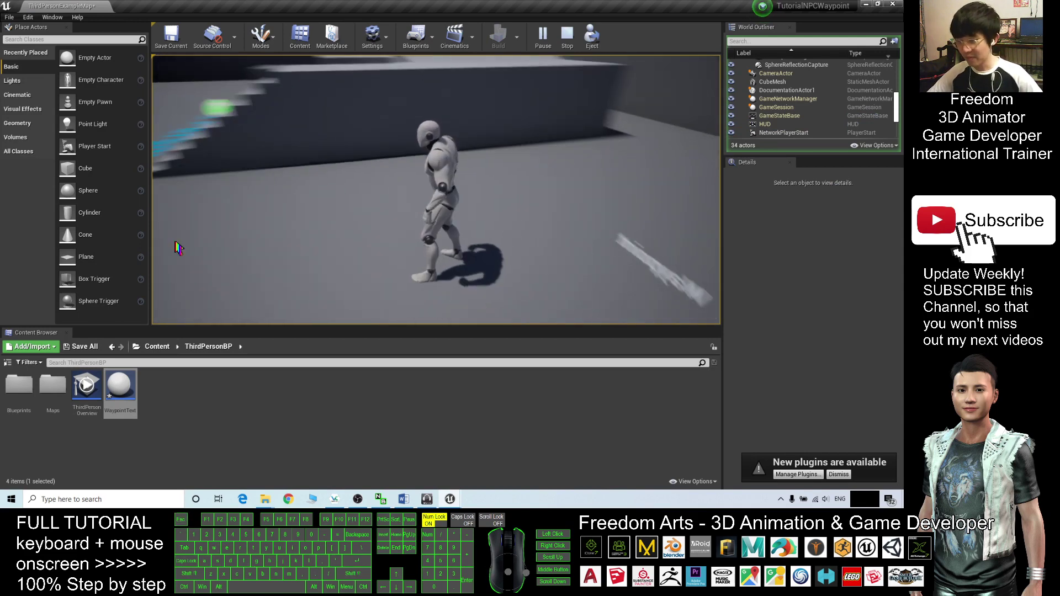
key("Escape")
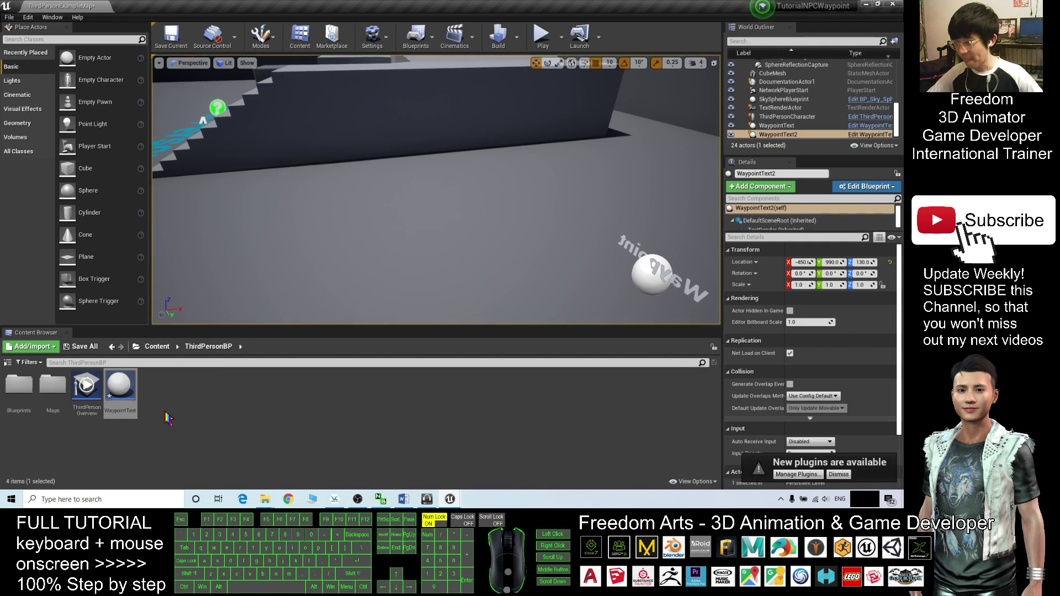
- Browse to the Blueprints folder inside ThirdPersonBP, open the ThirdPersonCharacter Blueprint for a look and close it
left_click(157, 348)
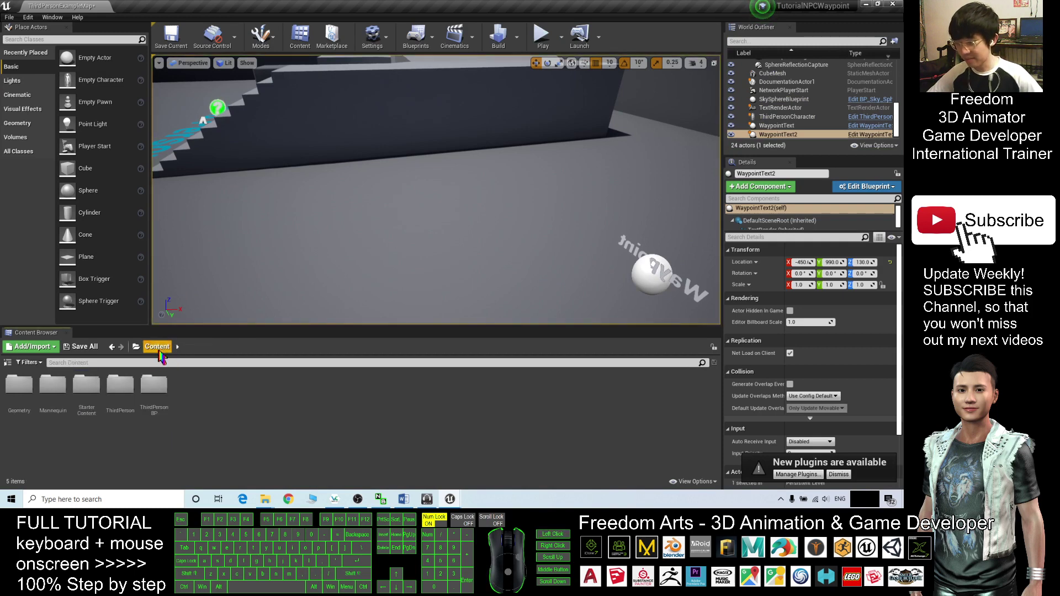
left_click(157, 348)
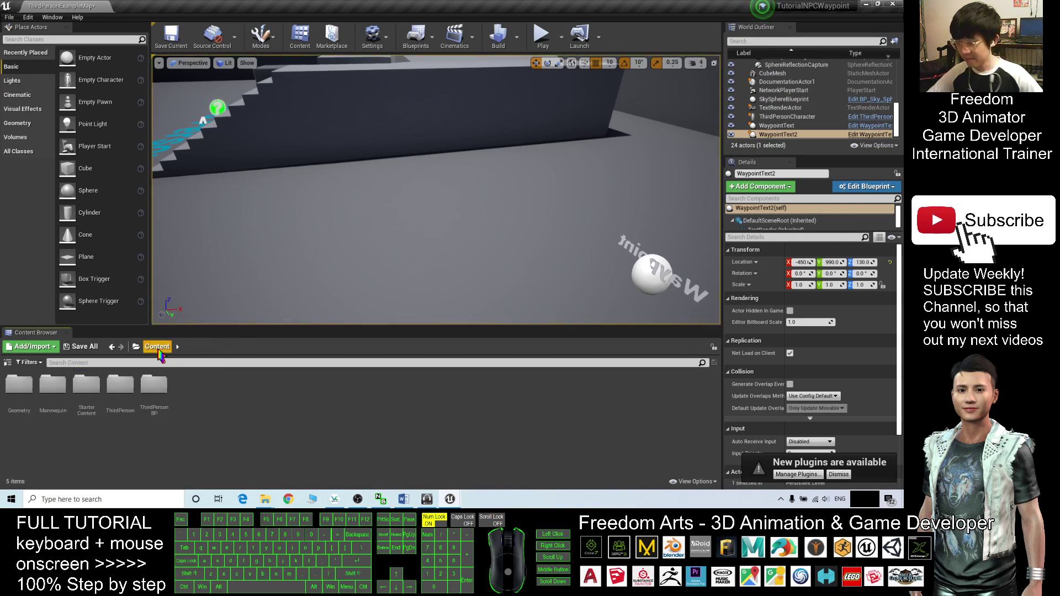
left_click(158, 351)
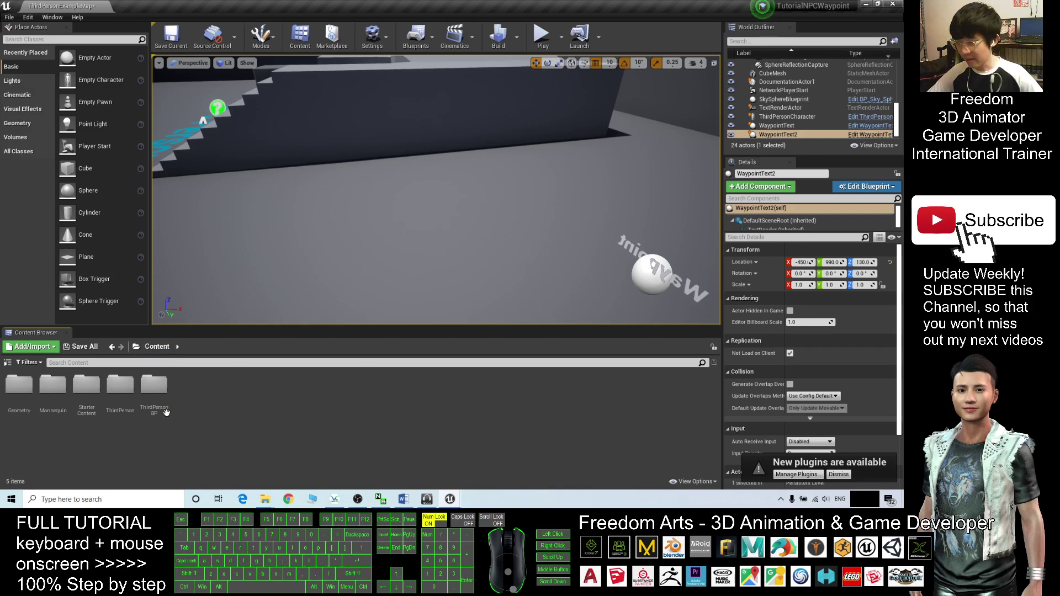
double_click(152, 385)
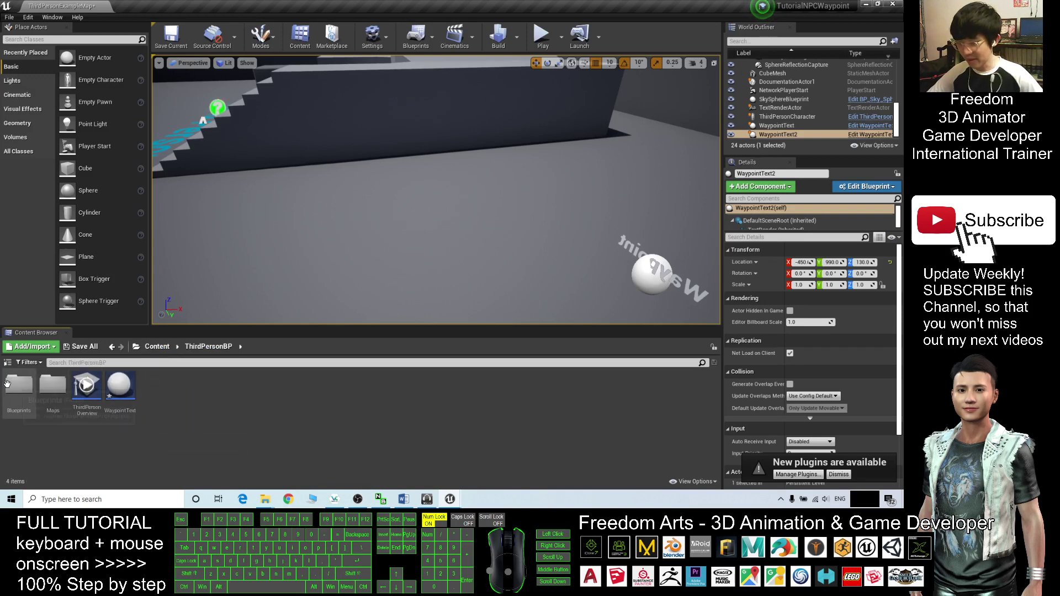
double_click(47, 384)
double_click(24, 388)
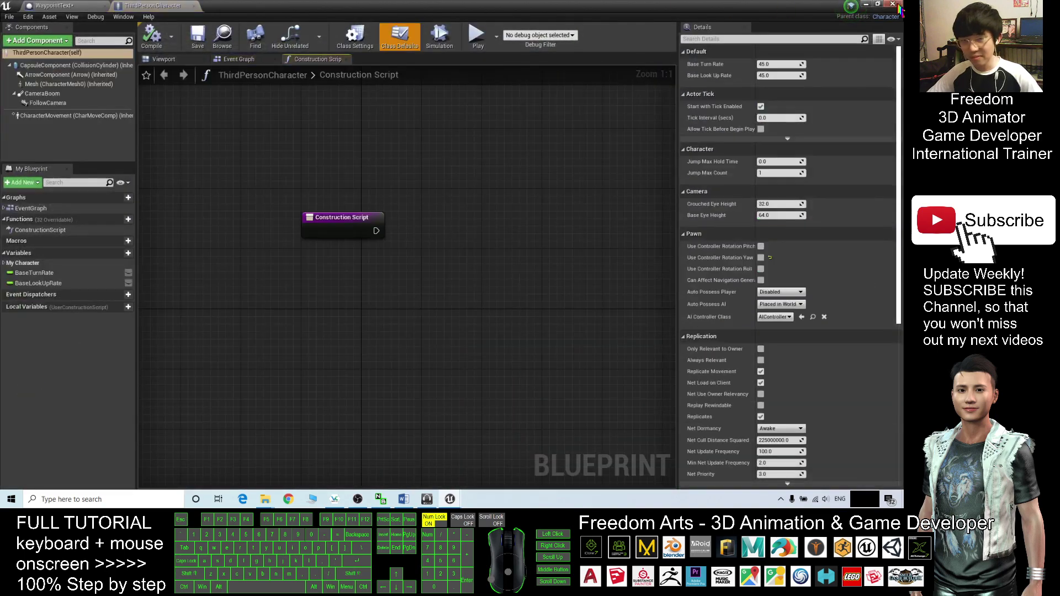
left_click(896, 5)
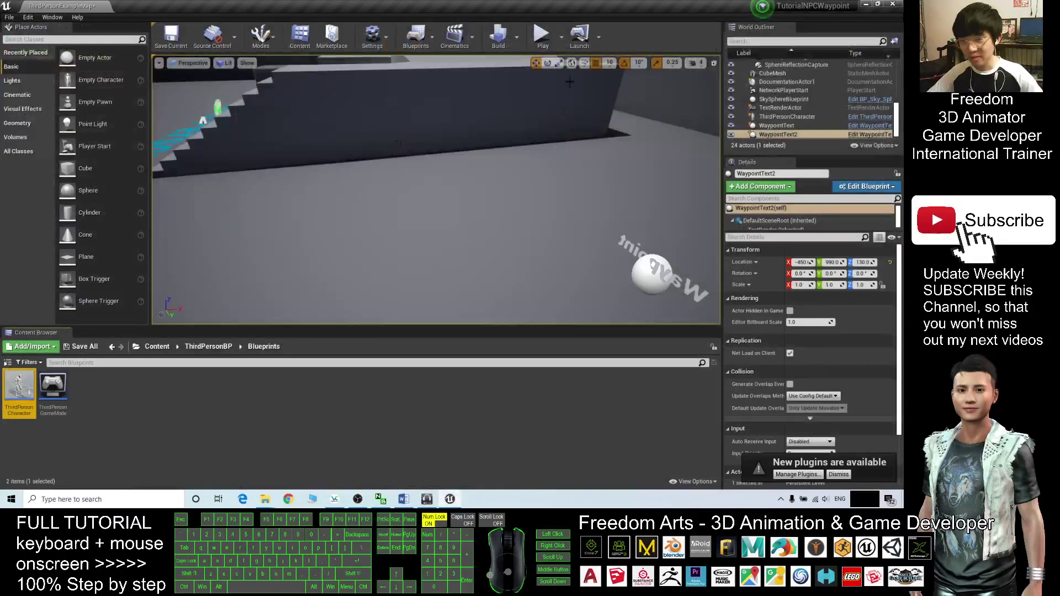
- Duplicate the ThirdPersonCharacter Blueprint and name the copy NPCWaypoint
right_click(24, 391)
left_click(56, 201)
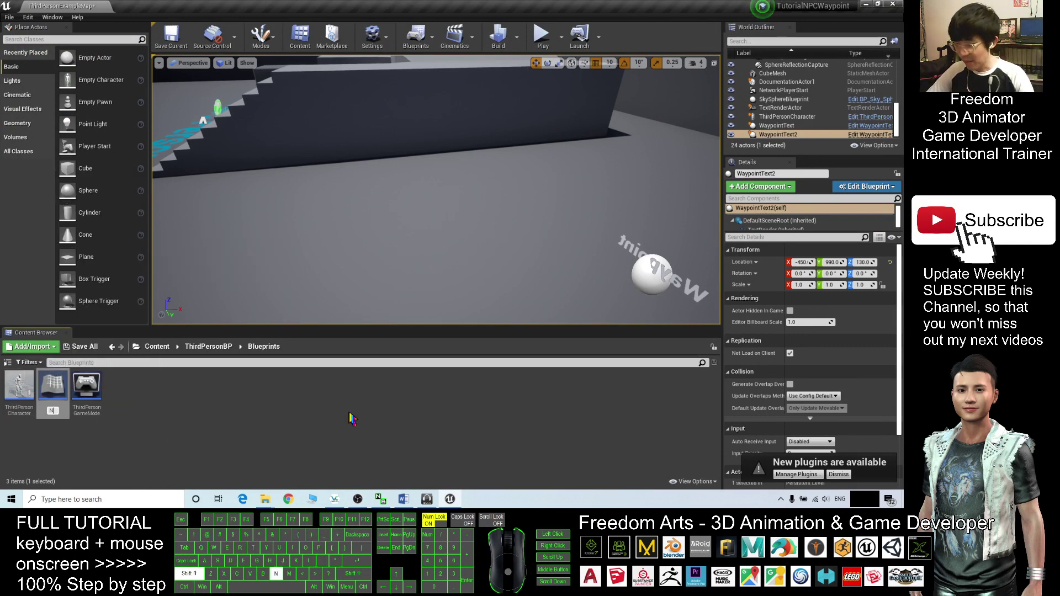
type("NPCWayp")
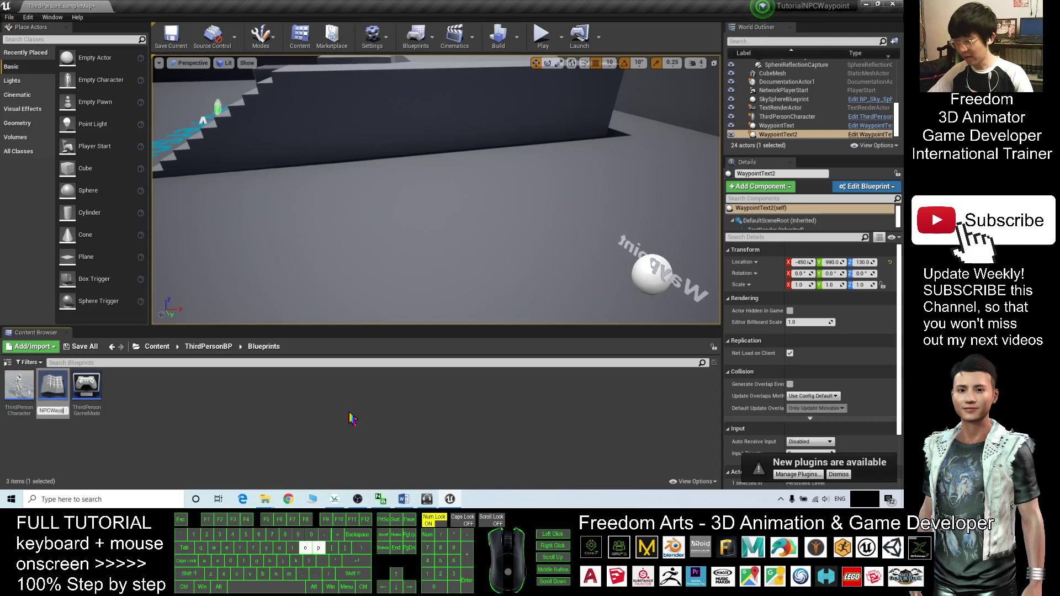
key("Return")
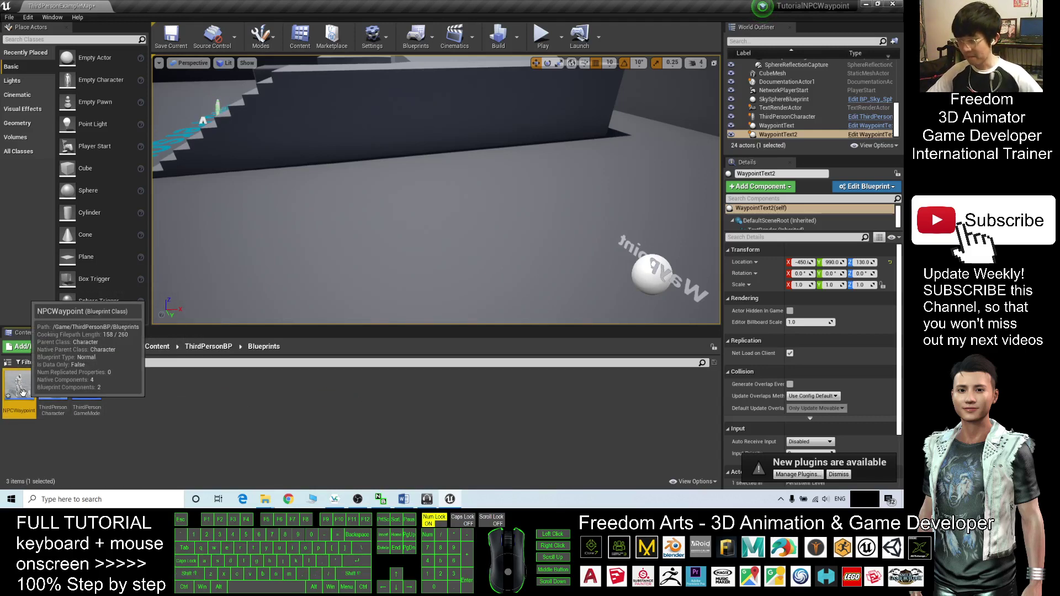
scroll(515, 248, "down", 3)
scroll(449, 250, "up", 3)
scroll(449, 250, "down", 1)
left_click_drag(381, 236, 486, 240, "alt")
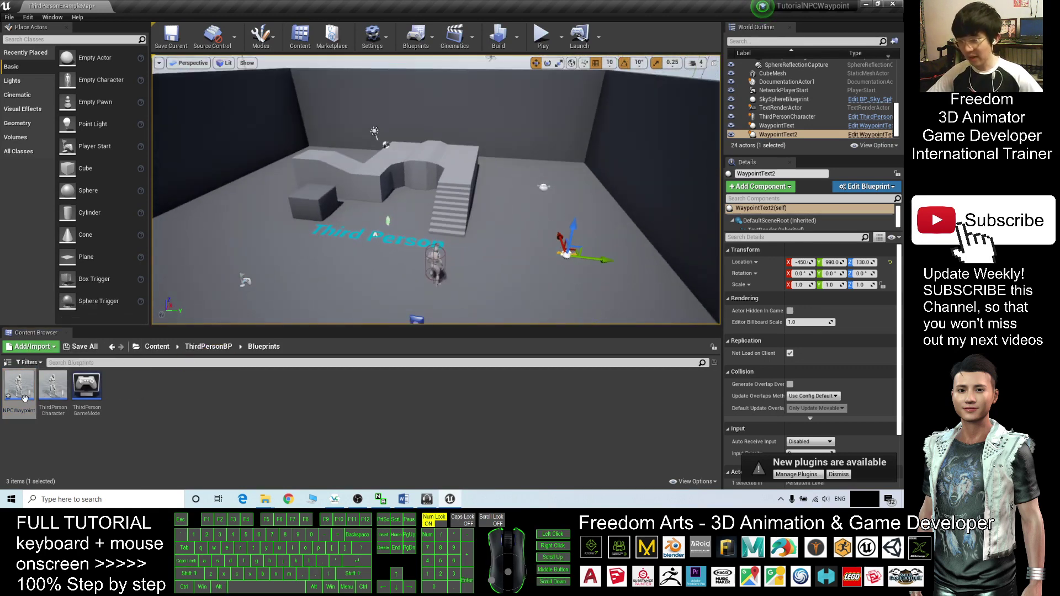
- Place an NPCWaypoint character in the level at about X -280, Y 710, Z 226, and open its Blueprint
left_click_drag(18, 391, 521, 220)
scroll(551, 218, "up", 2)
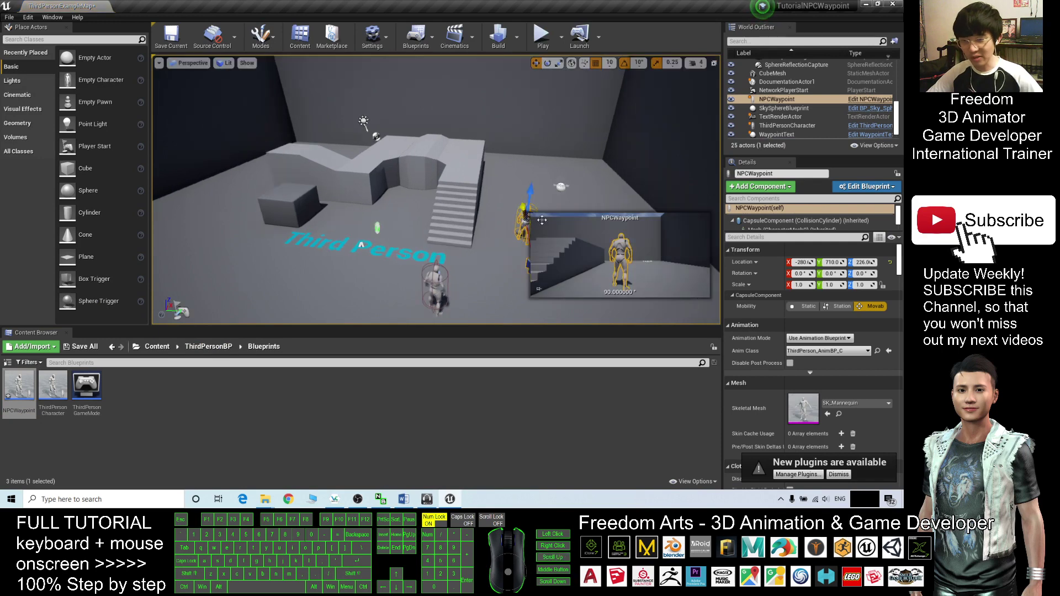
double_click(20, 387)
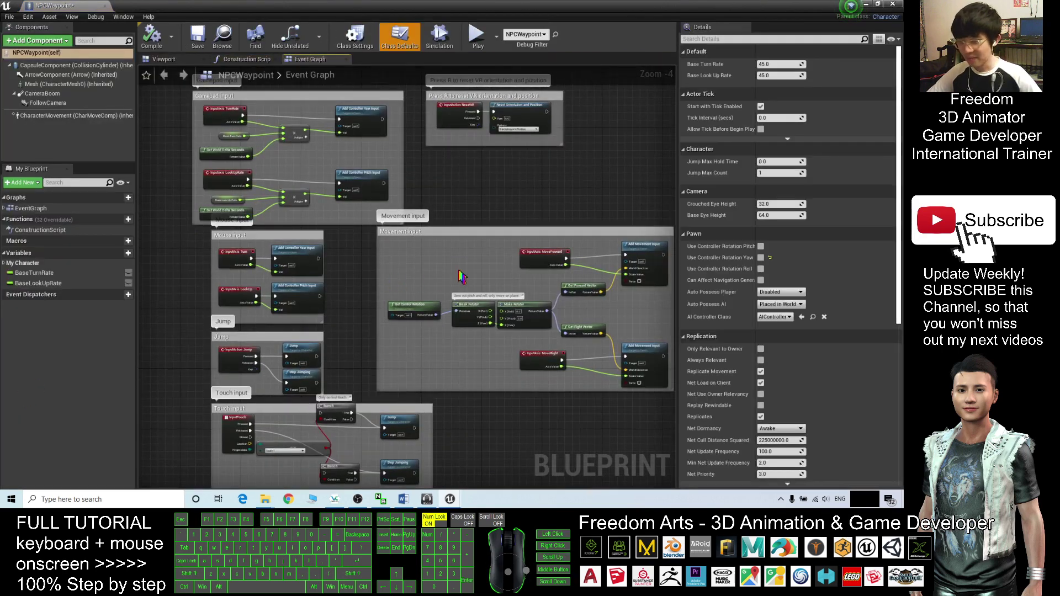
- Add an Event BeginPlay node in the empty area of the Event Graph below the Touch input group
scroll(463, 282, "down", 1)
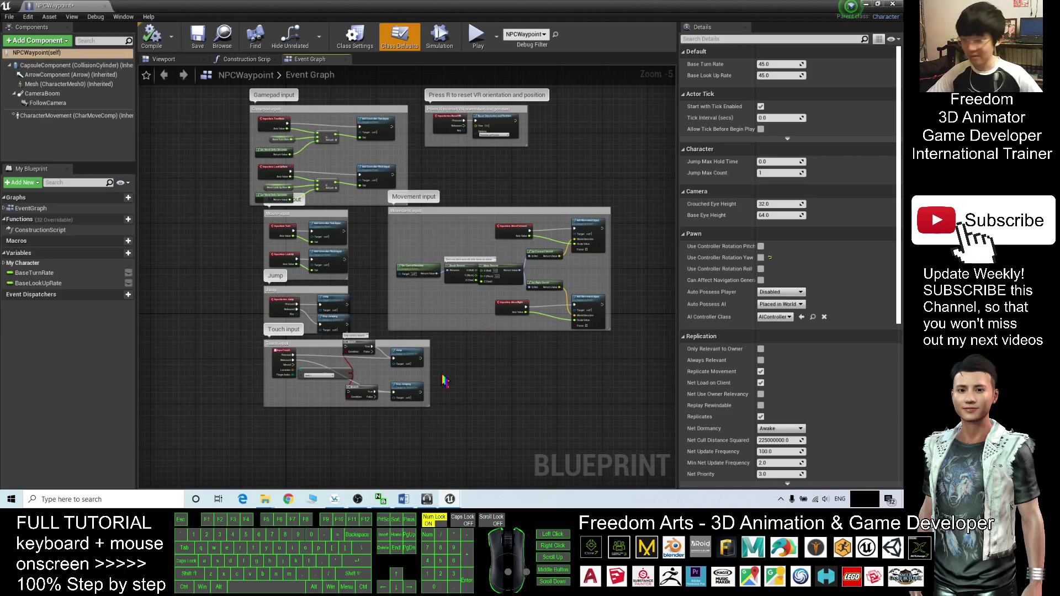
right_click_drag(454, 428, 444, 193)
left_click(403, 501)
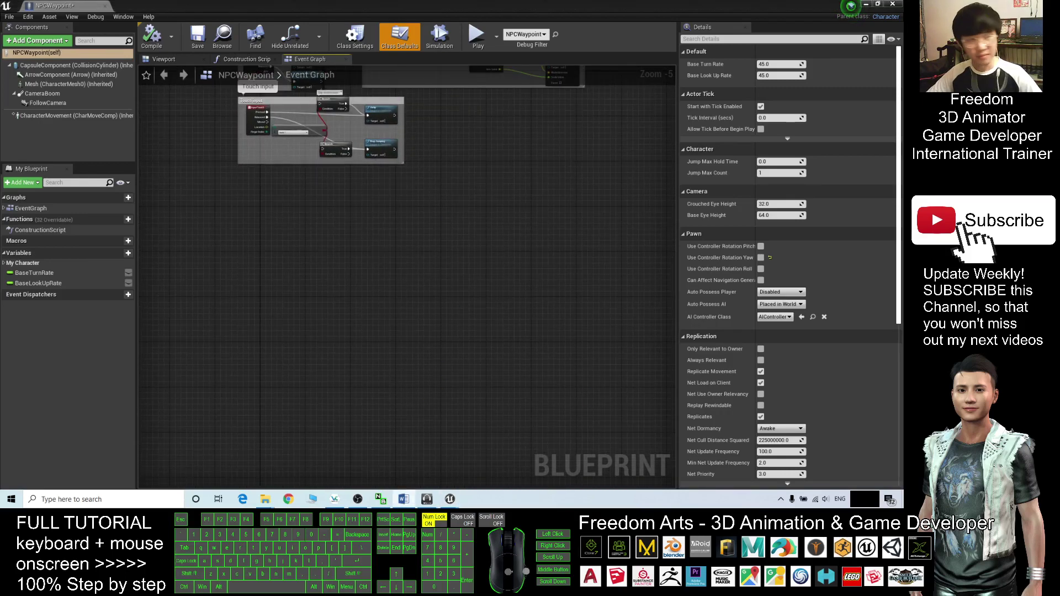
mouse_move(425, 232)
right_mouse_down()
mouse_move(463, 372)
mouse_move(435, 311)
mouse_move(425, 243)
right_mouse_up()
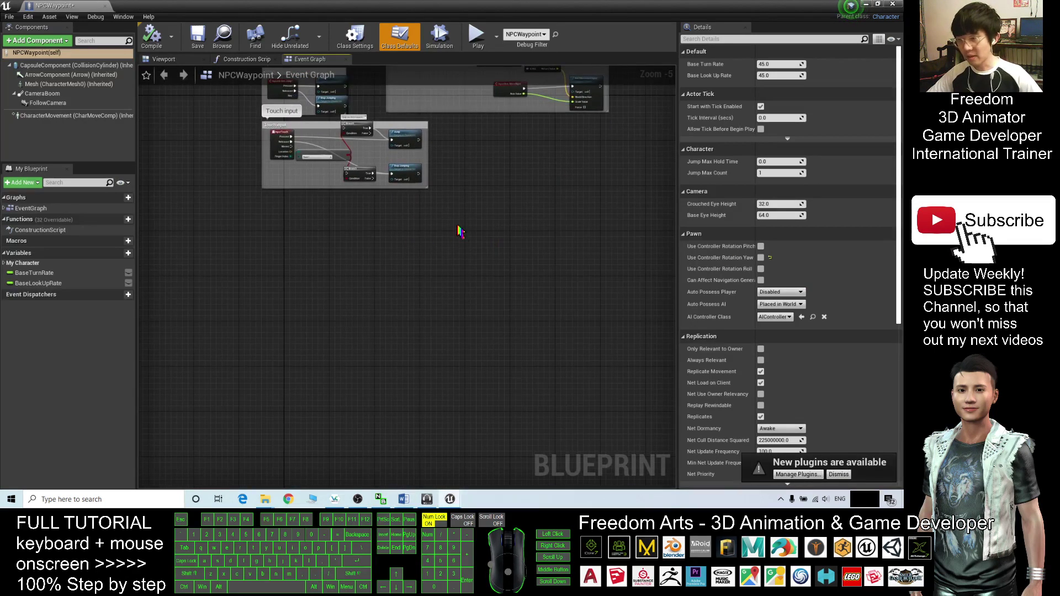
scroll(331, 285, "up", 7)
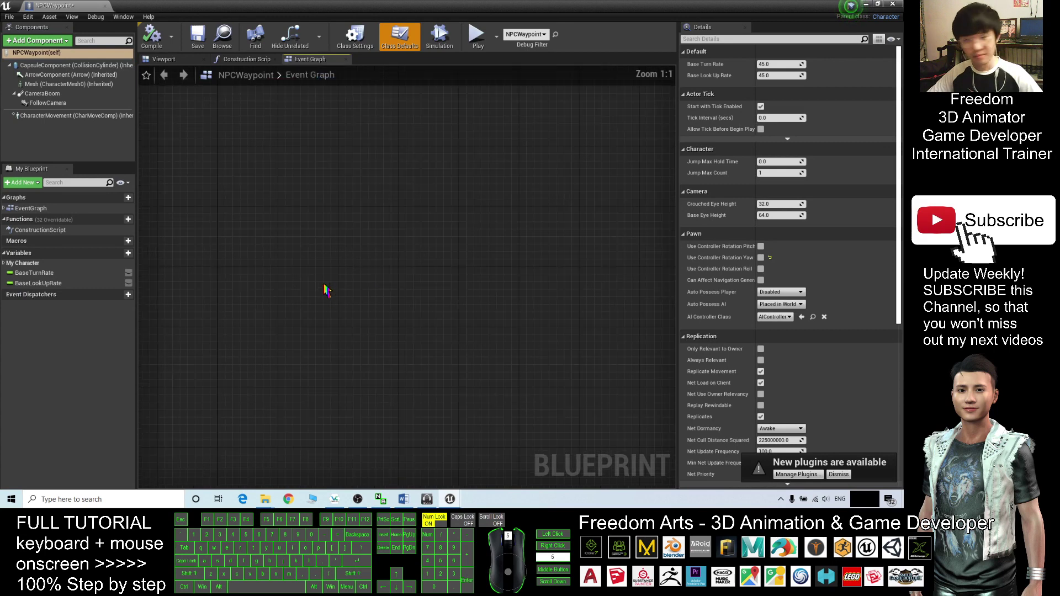
scroll(371, 284, "down", 7)
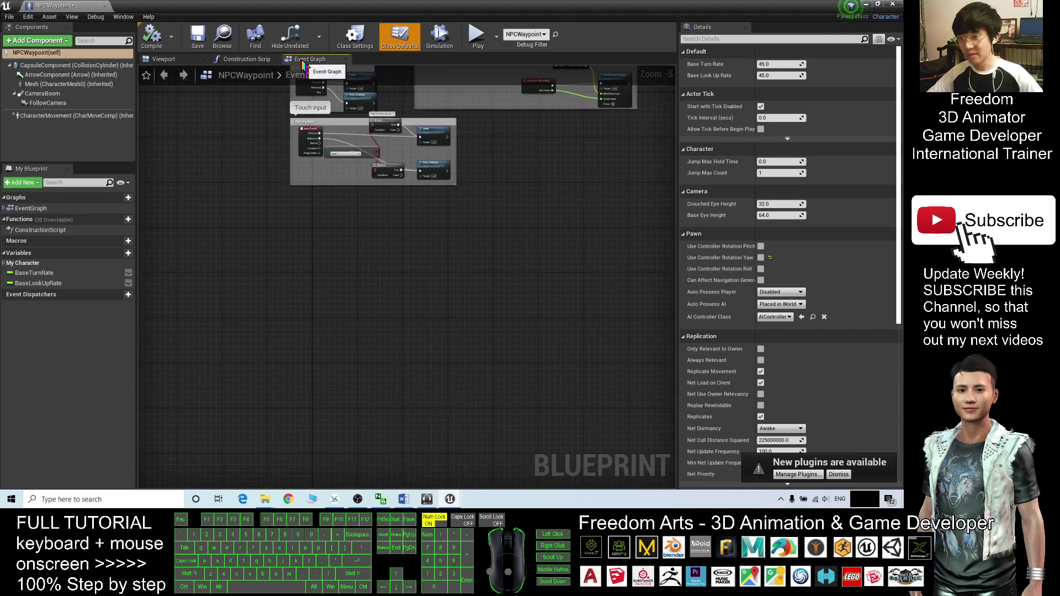
scroll(333, 257, "up", 5)
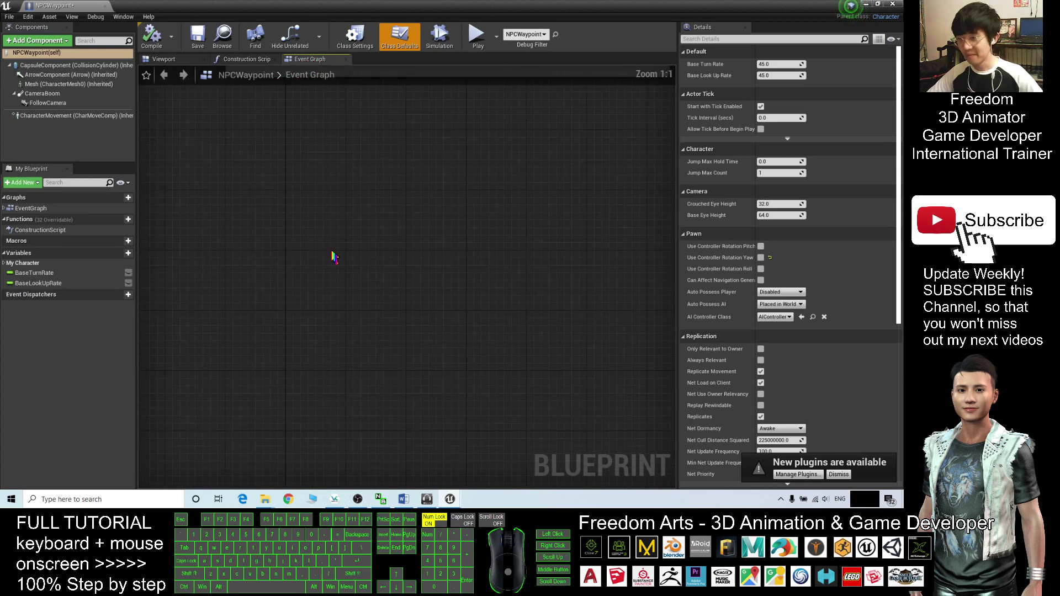
right_click(291, 206)
type("event")
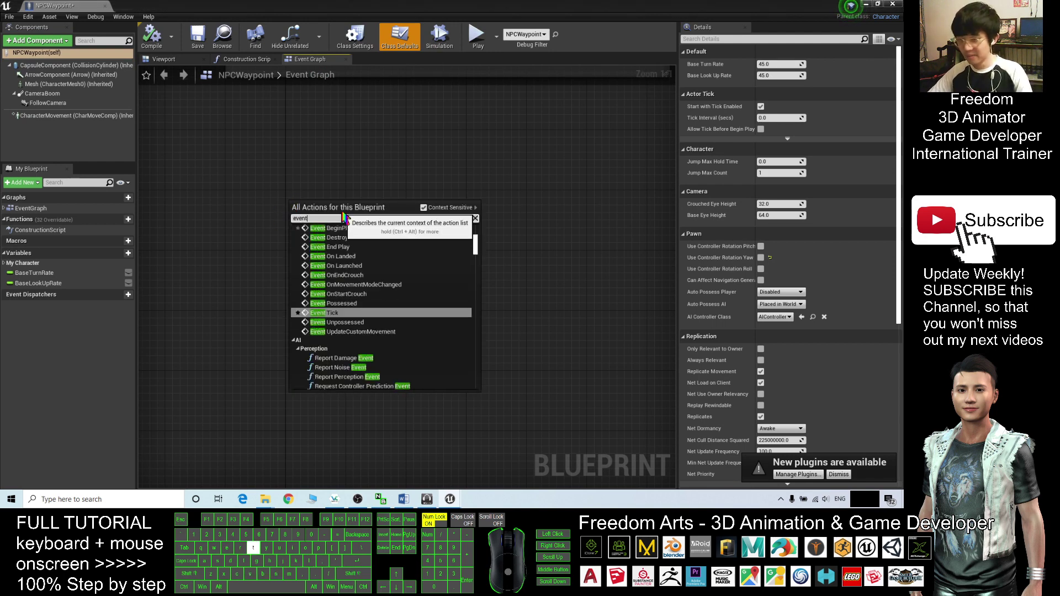
type(" begin pla")
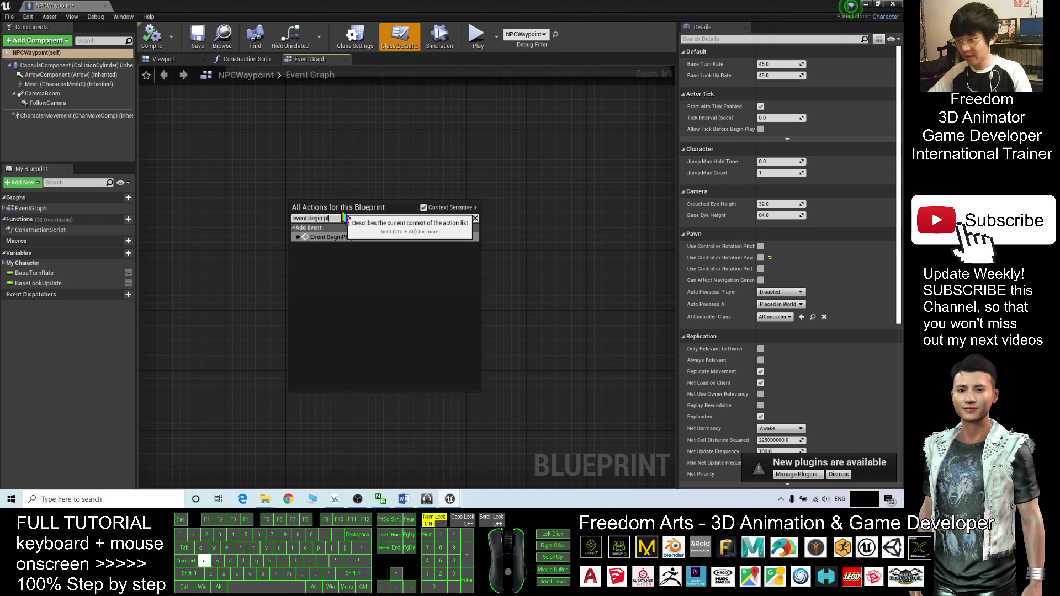
left_click(337, 238)
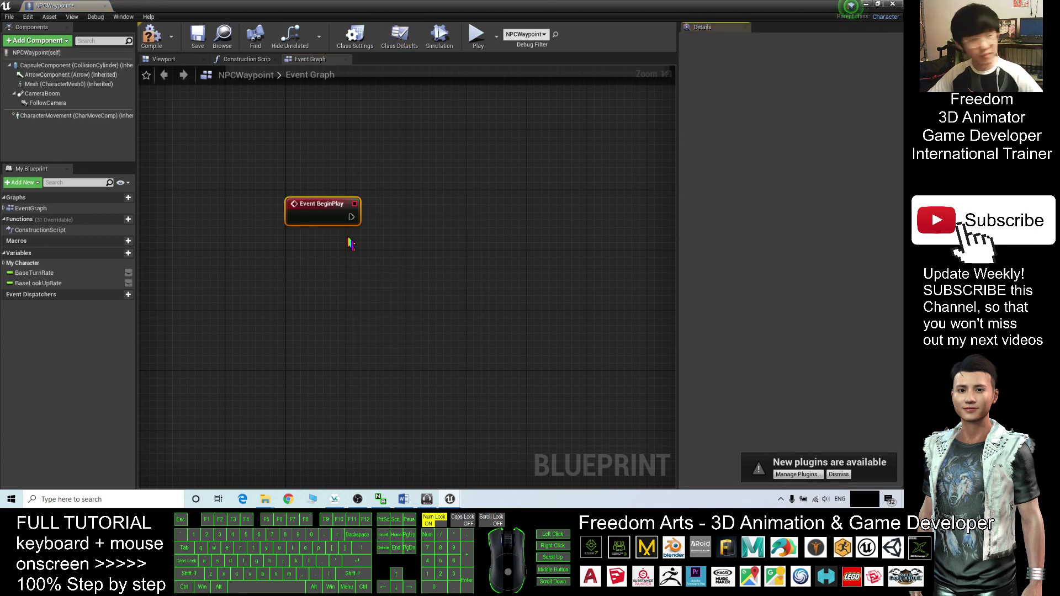
- Add an AI MoveTo node connected to Event BeginPlay's execution output and align it level with the event
right_click_drag(514, 248, 467, 252)
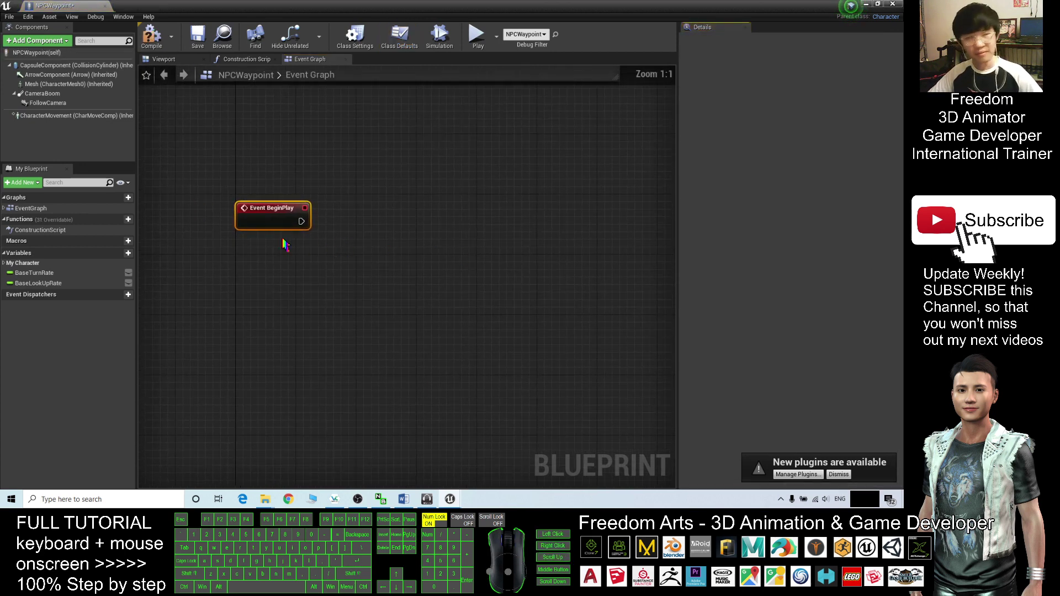
left_click_drag(300, 220, 513, 232)
type("AI")
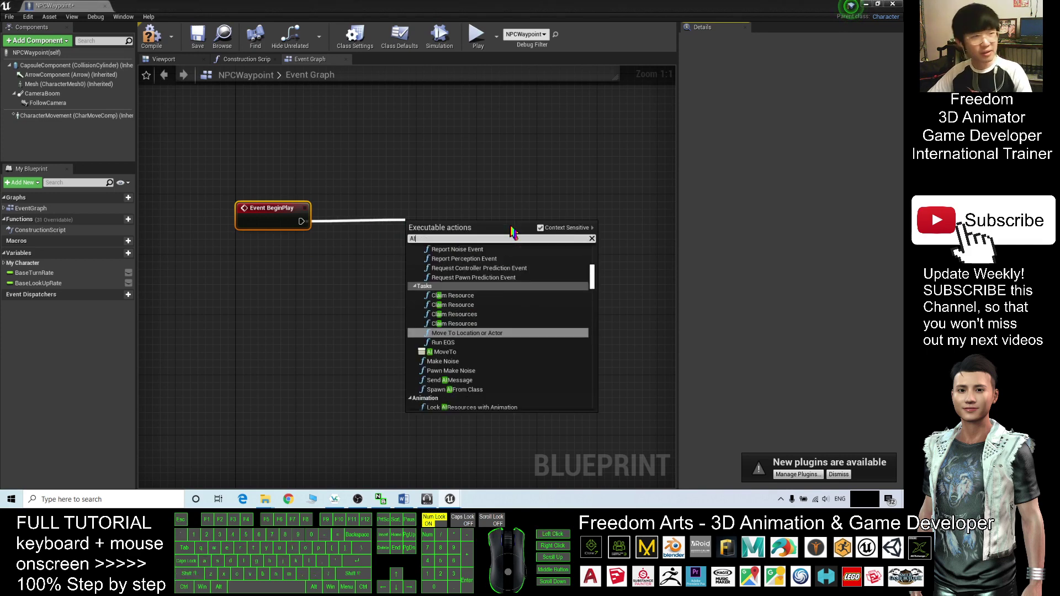
type("Move")
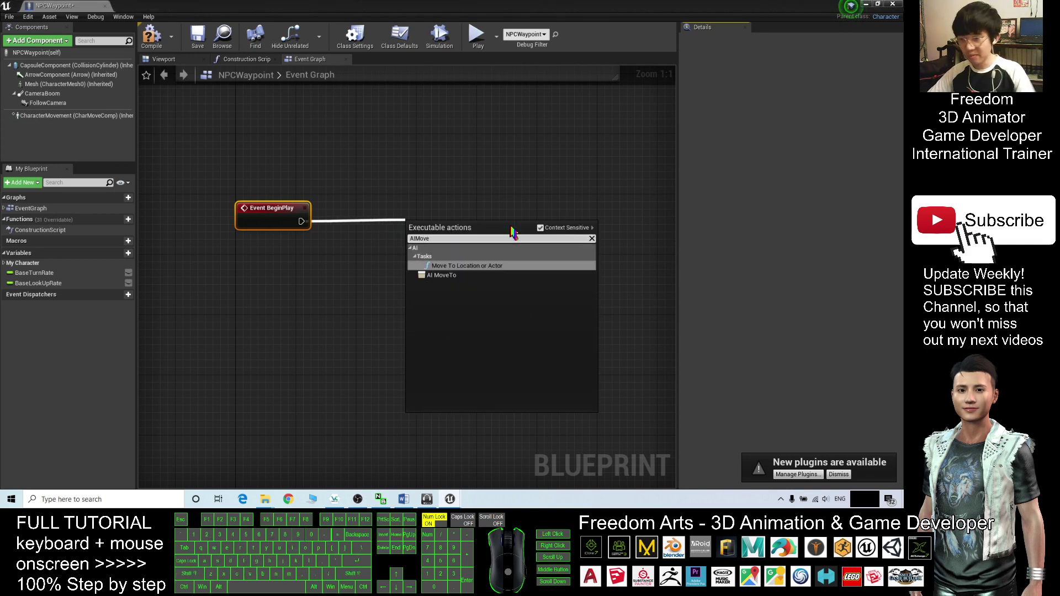
left_click(441, 275)
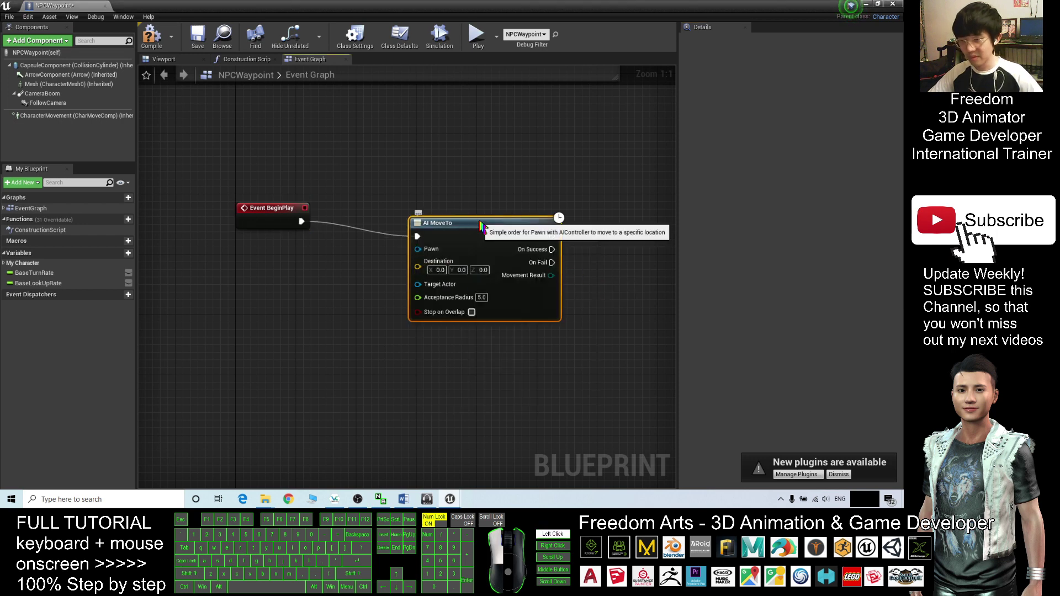
left_click_drag(475, 219, 477, 208)
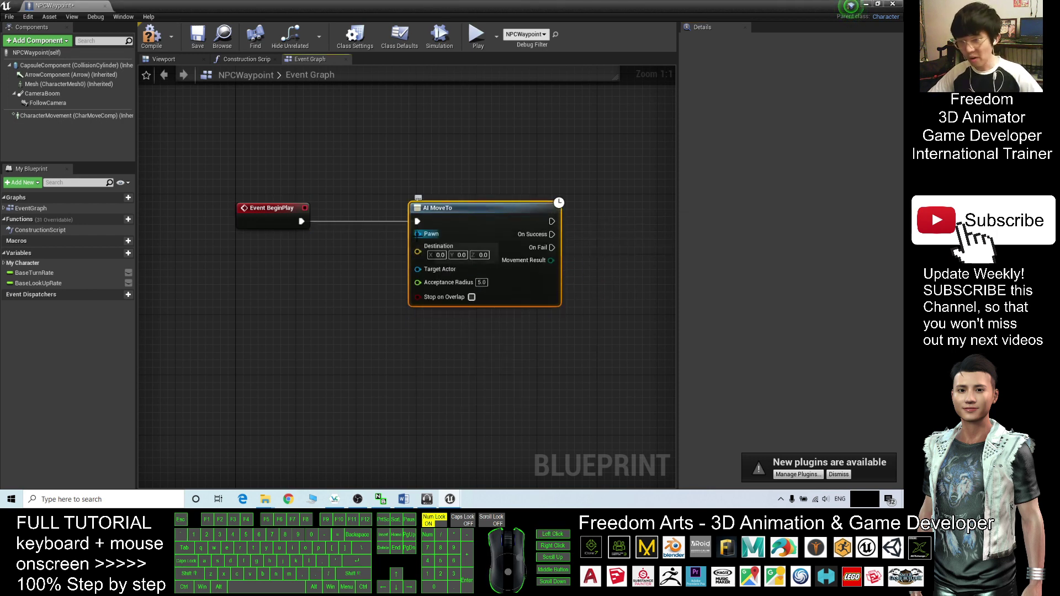
- Feed the AI MoveTo node's Pawn input with a reference to Self and place the Self node beside it
left_click_drag(417, 234, 365, 257)
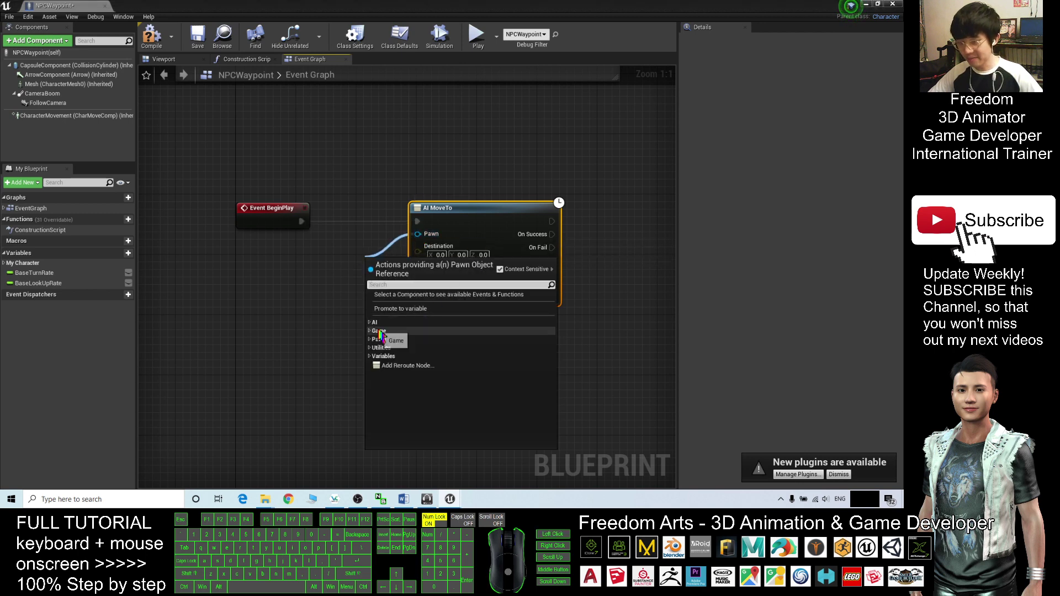
type("self")
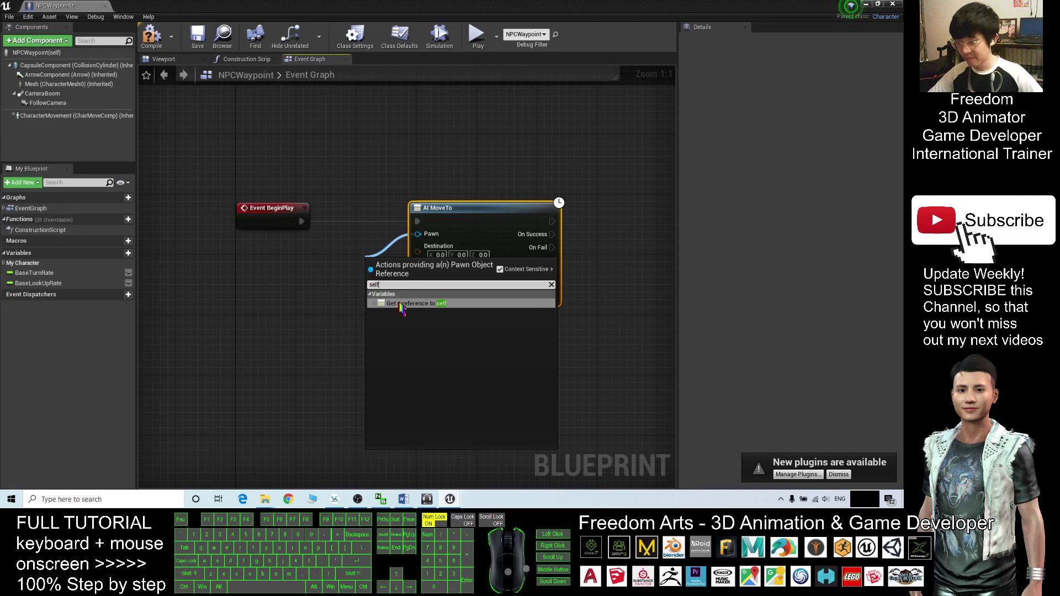
left_click(411, 303)
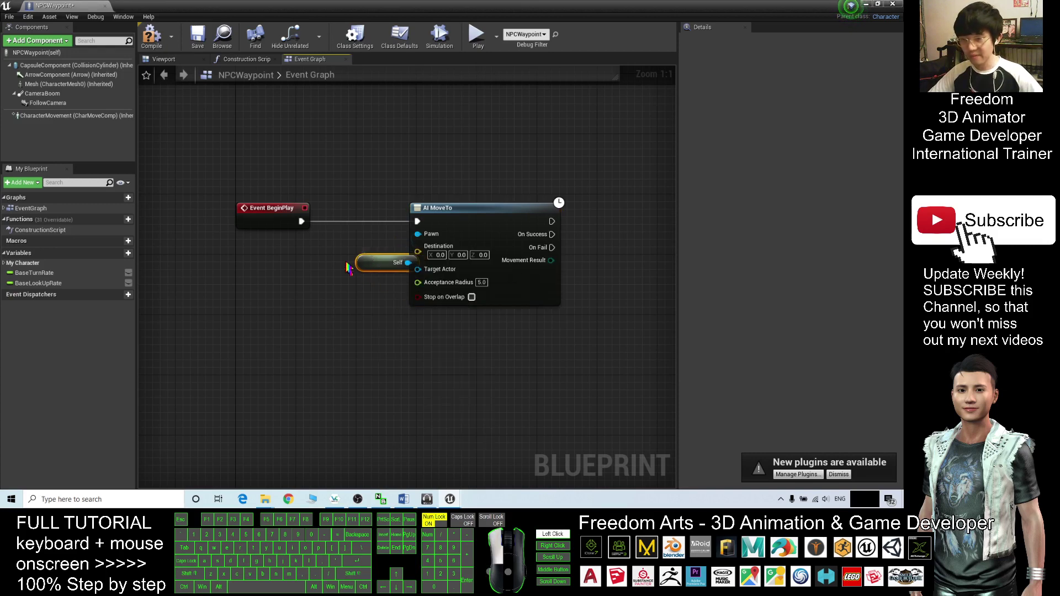
left_click_drag(363, 267, 332, 267)
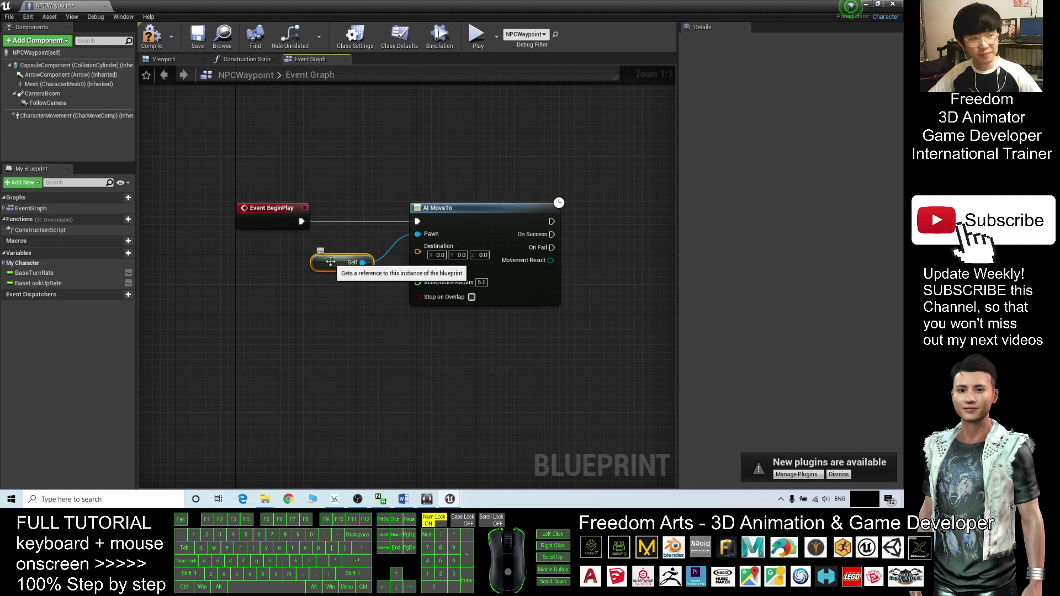
right_click_drag(581, 327, 574, 296)
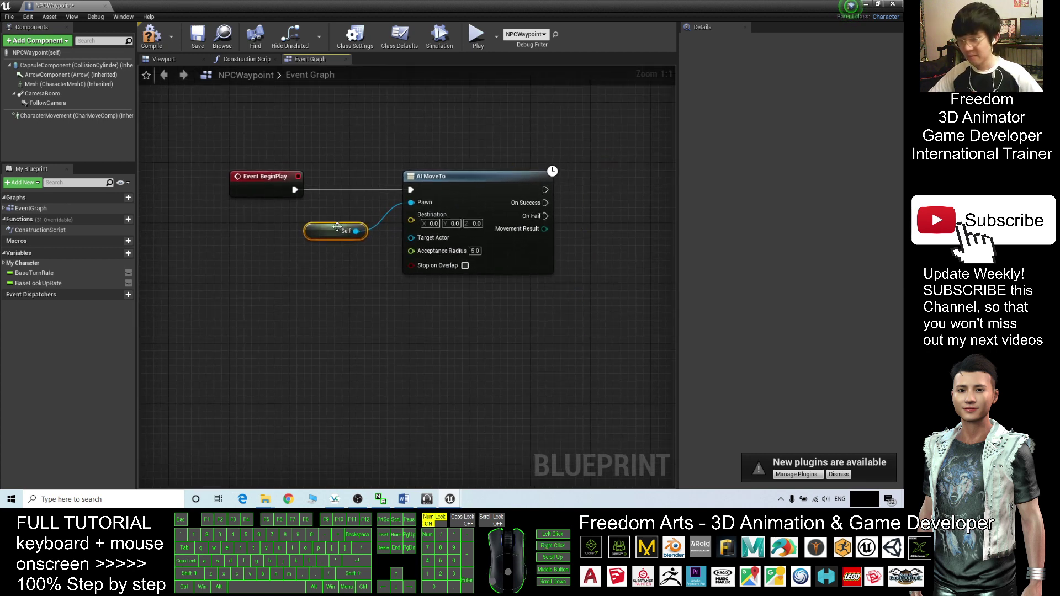
left_click_drag(337, 227, 359, 234)
- Duplicate the AI MoveTo and Self nodes below the originals and loop each On Success output into the other AI MoveTo's execution input
left_click_drag(602, 139, 369, 318)
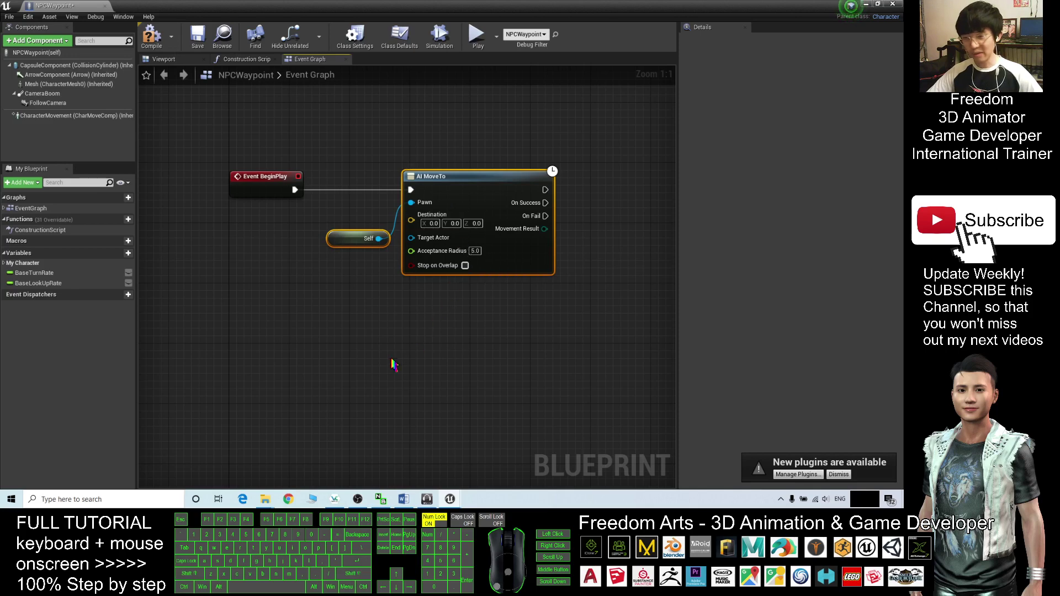
key("ctrl+v")
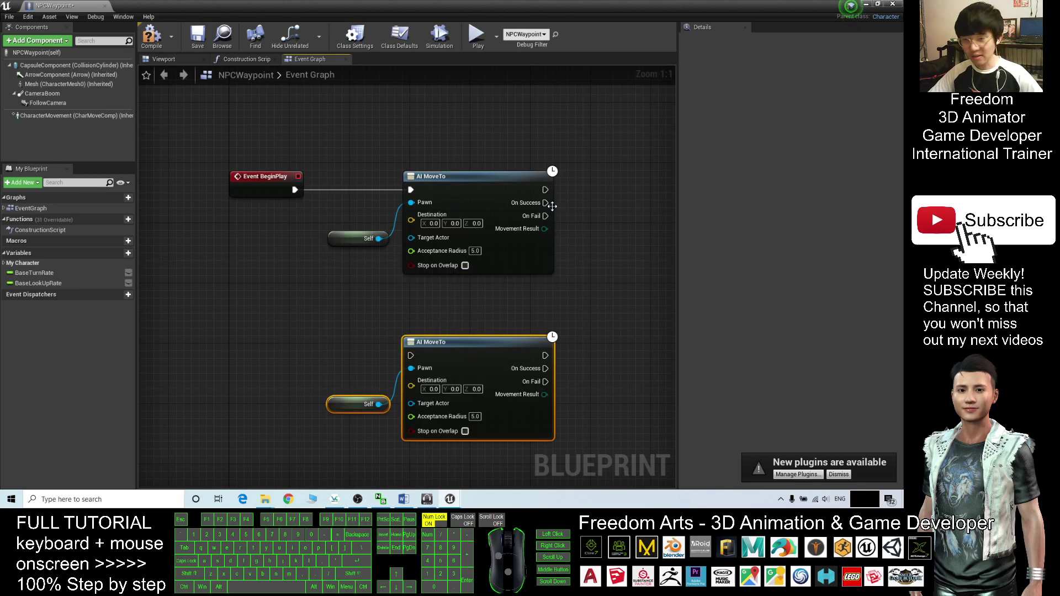
left_click_drag(548, 207, 410, 356)
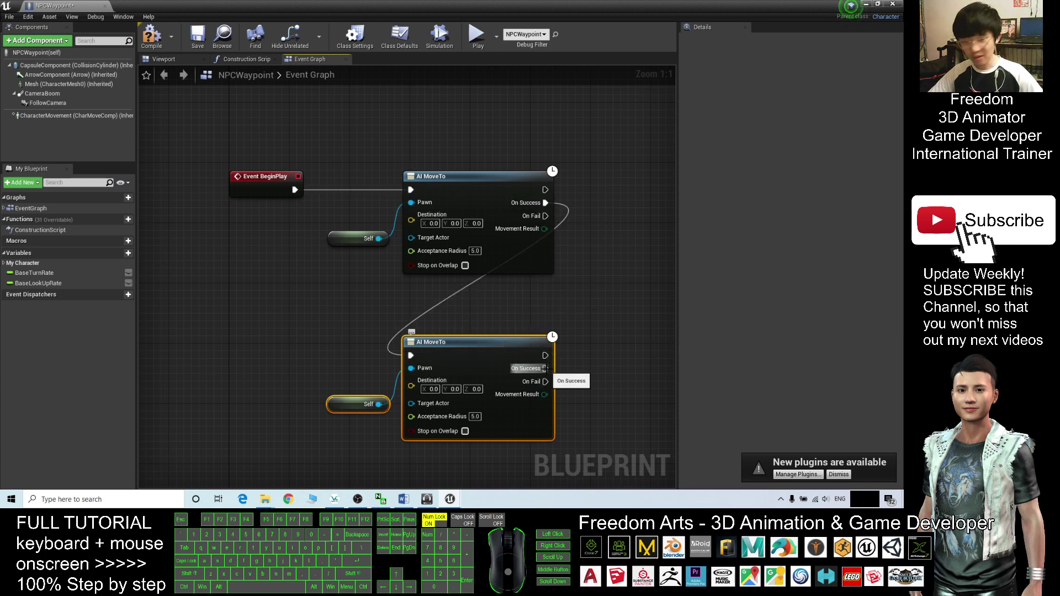
left_click_drag(545, 368, 411, 190)
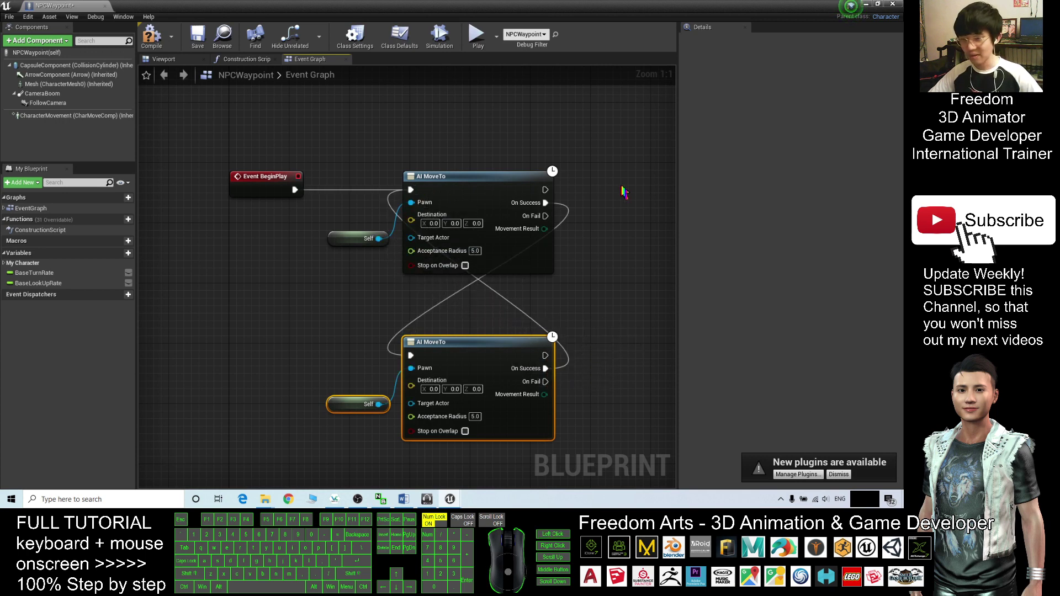
- Float the Blueprint editor beside the level viewport and select the WaypointText2 actor to read its location
right_click_drag(605, 290, 597, 241)
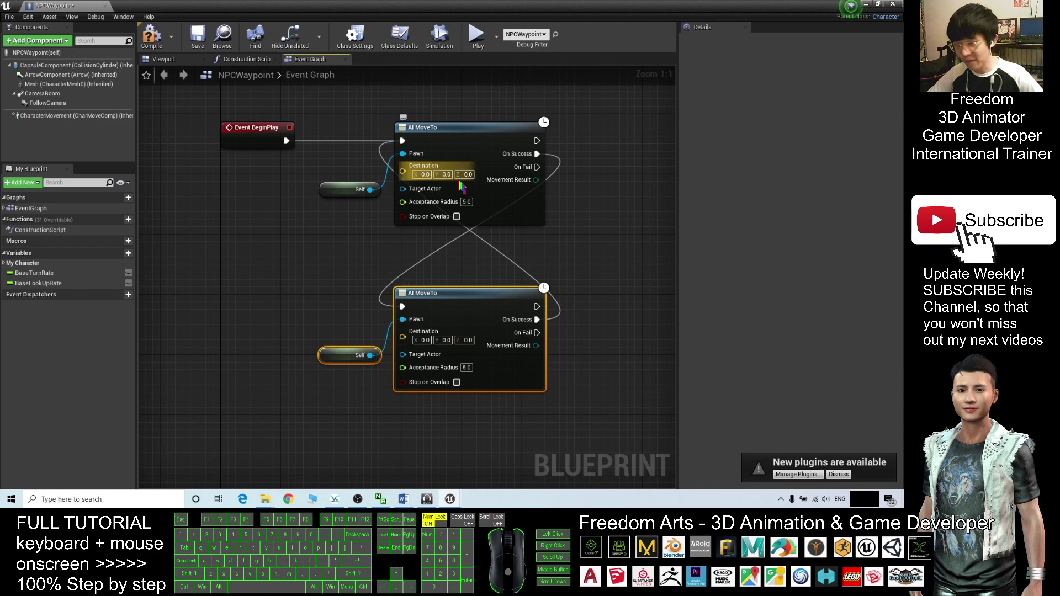
left_click_drag(574, 7, 245, 156)
left_click(560, 15)
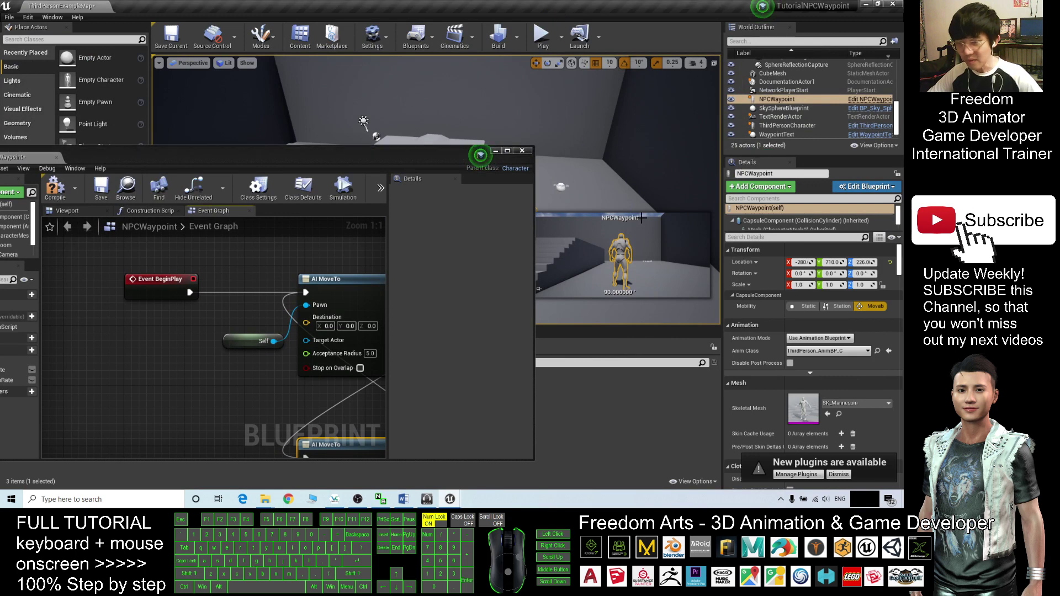
left_click_drag(480, 155, 389, 140)
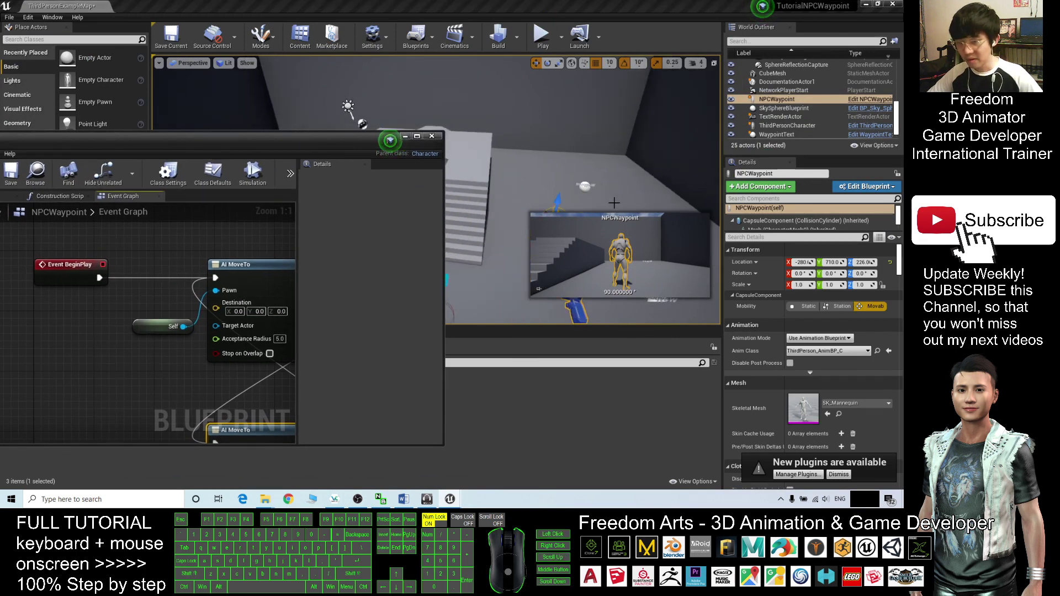
left_click_drag(652, 189, 527, 152)
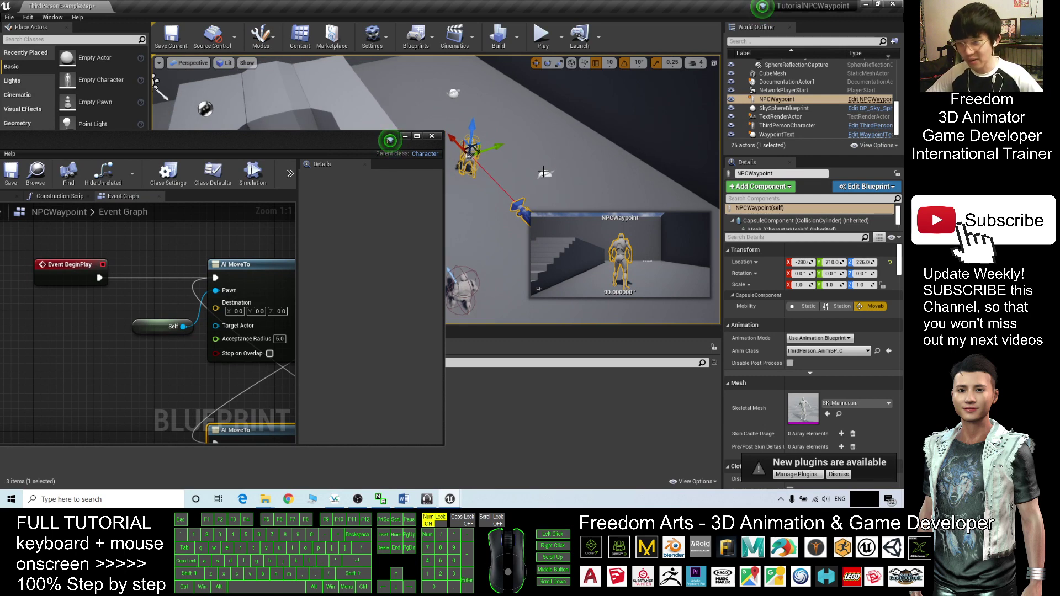
left_click(544, 174)
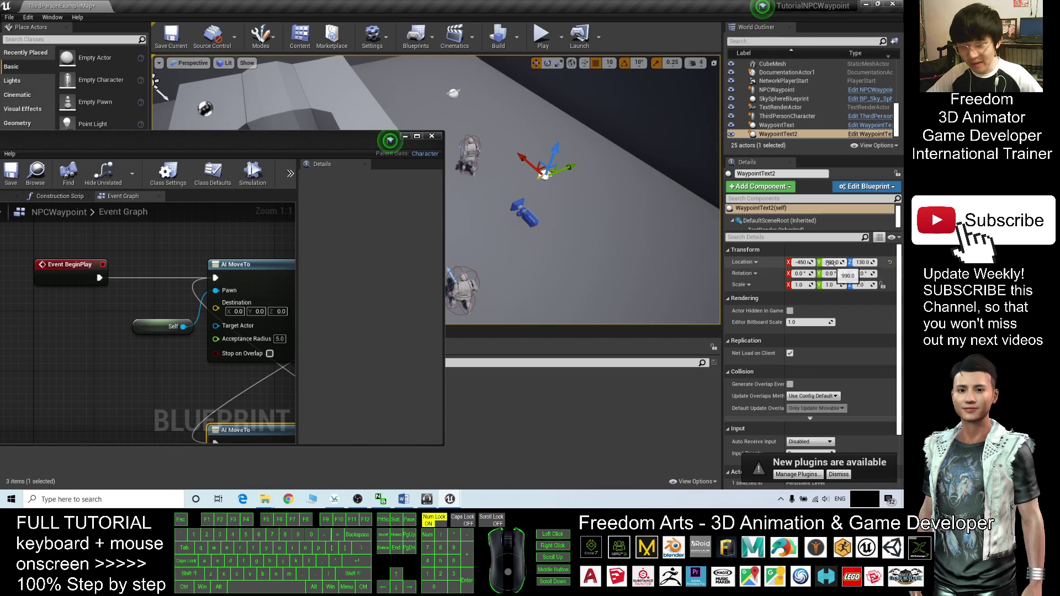
- Set the first AI MoveTo node's Destination to WaypointText2's location: X -450, Y 990, Z 130
left_click_drag(351, 144, 465, 119)
left_click(351, 286)
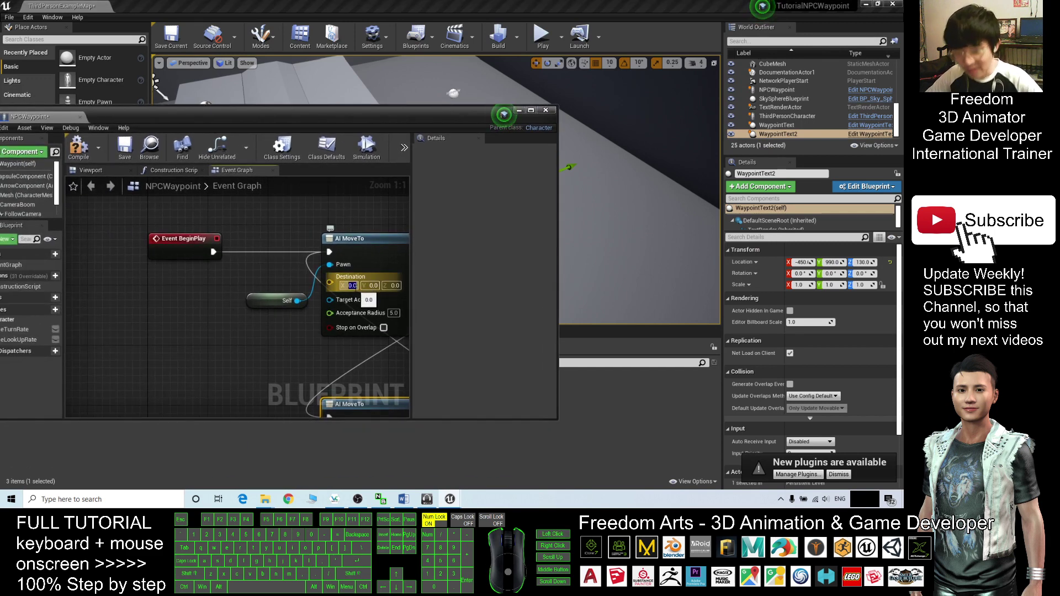
type("-45")
left_click(382, 286)
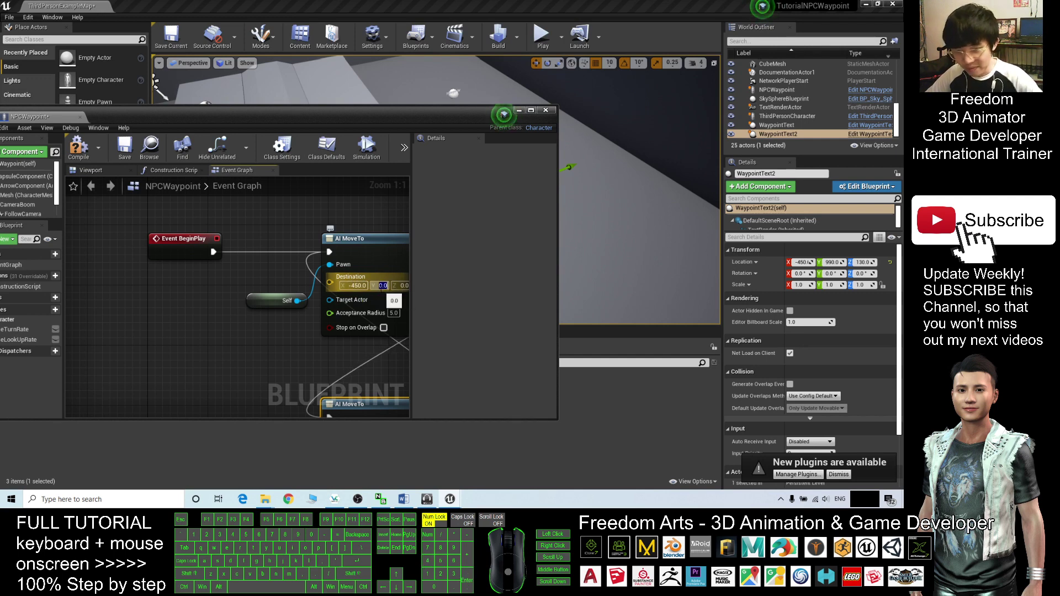
type("990")
key("Return")
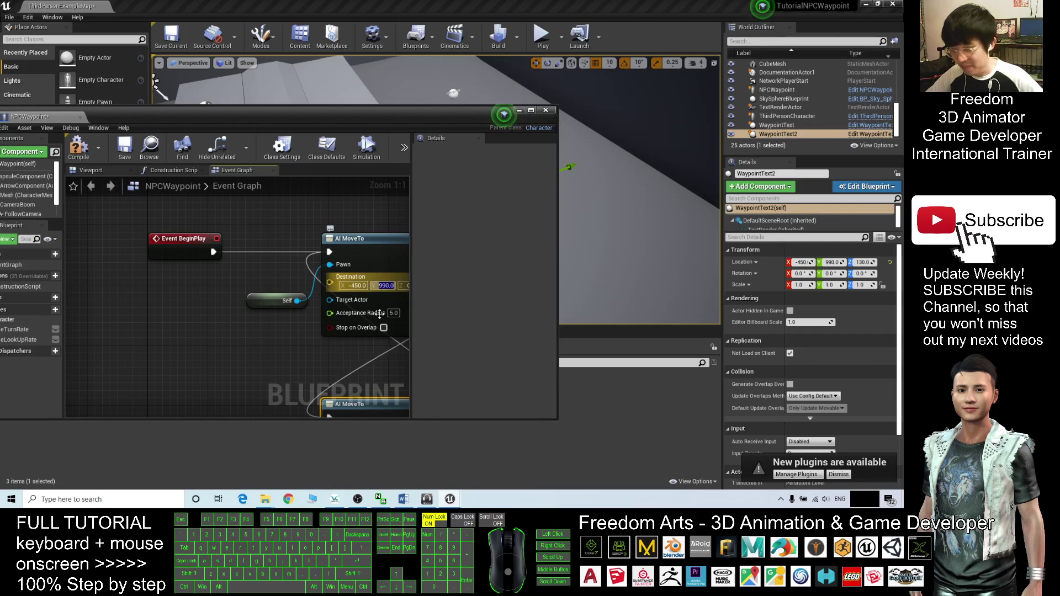
right_click_drag(320, 375, 229, 348)
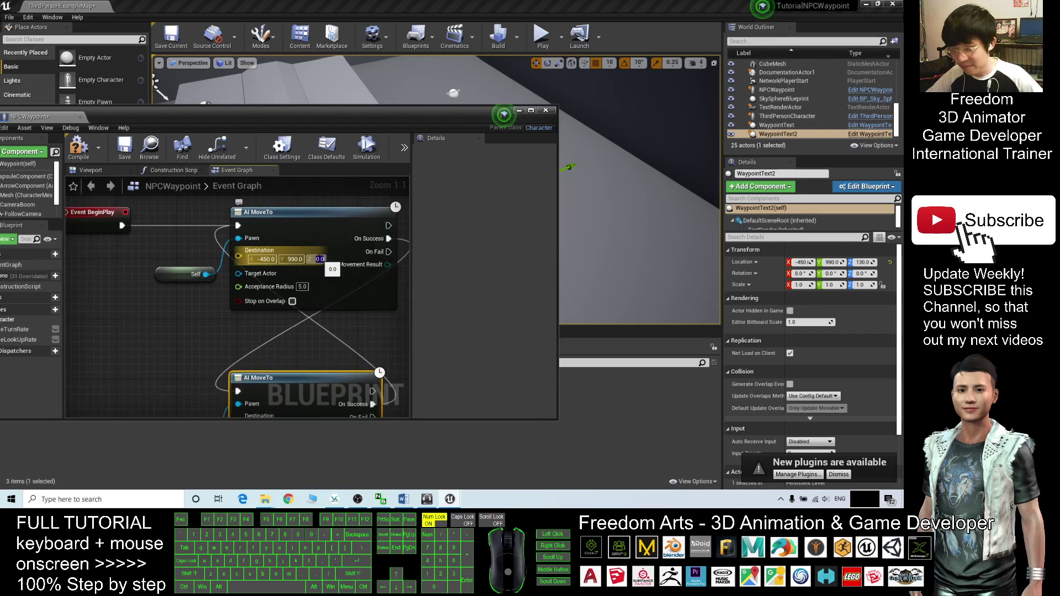
type("130")
key("Return")
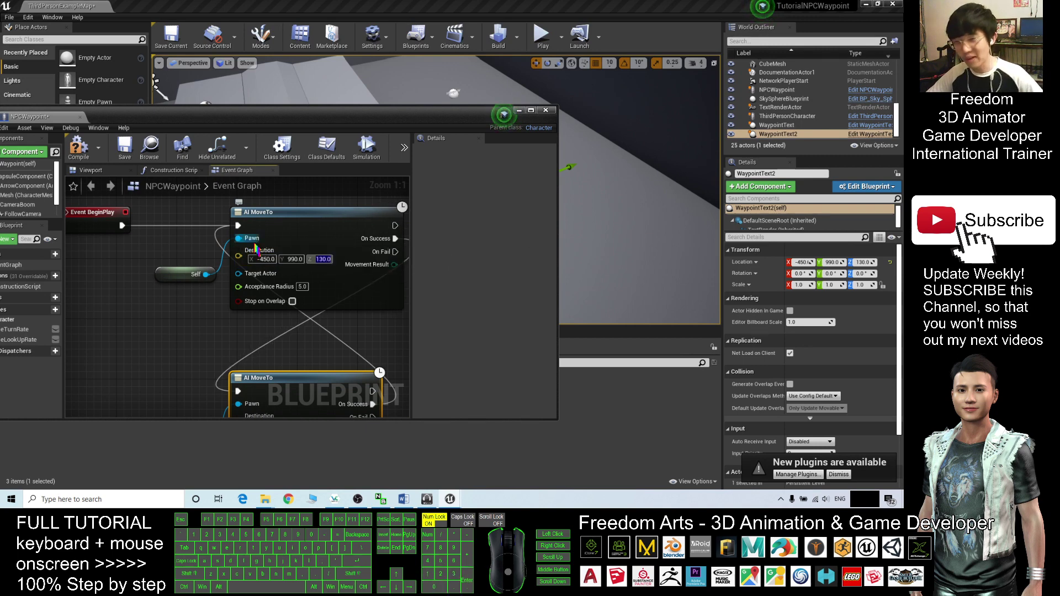
- Set the second AI MoveTo node's Destination to the location of the WaypointText actor: X 310, Y 980, Z 160
left_click_drag(432, 129, 291, 159)
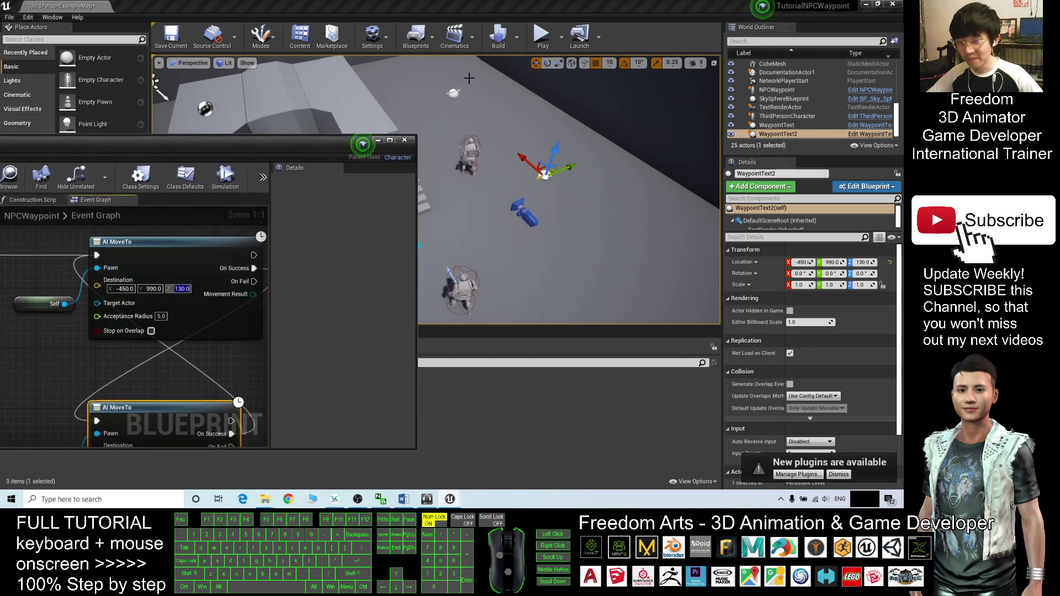
left_click(454, 92)
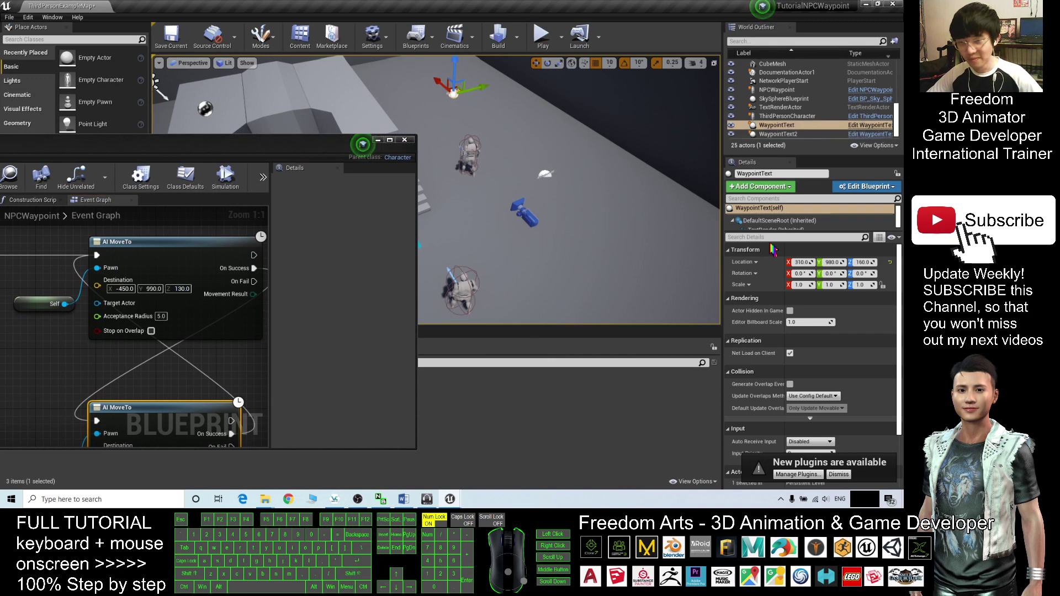
left_click_drag(333, 147, 426, 96)
scroll(295, 302, "down", 3)
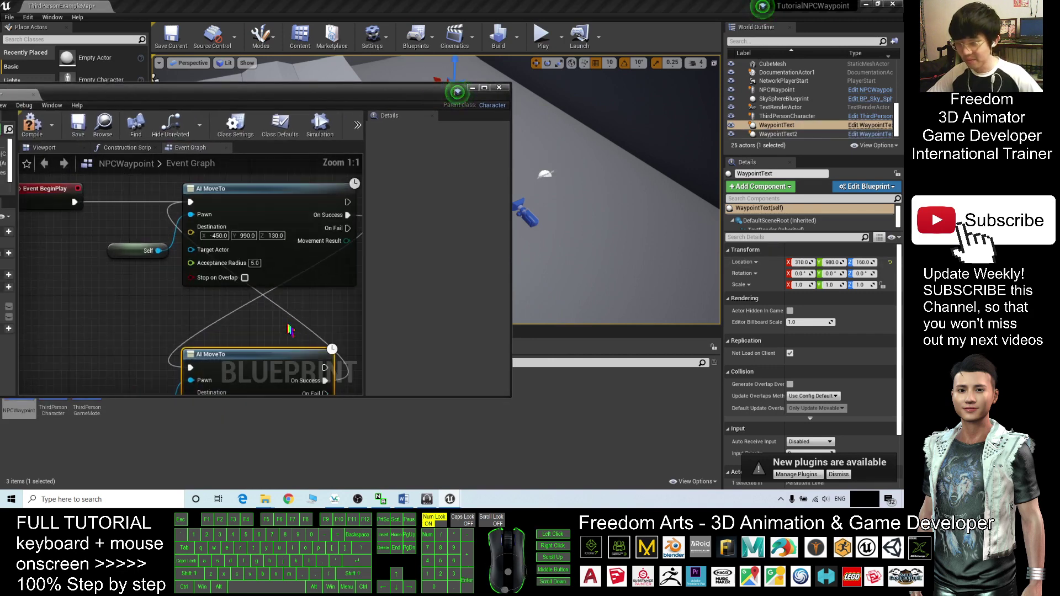
right_click_drag(285, 329, 285, 167)
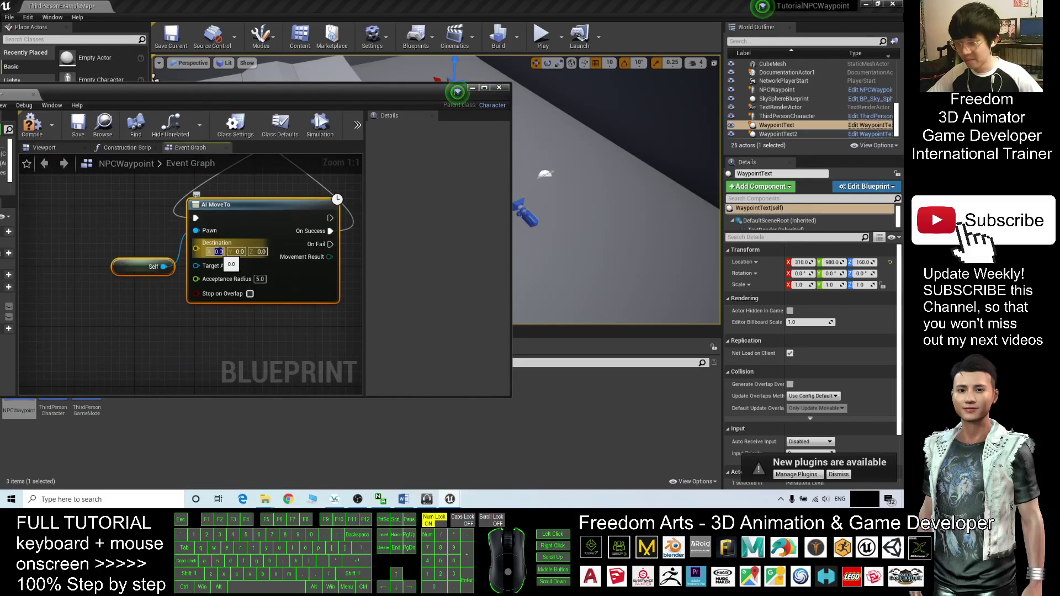
type("310")
key("Return")
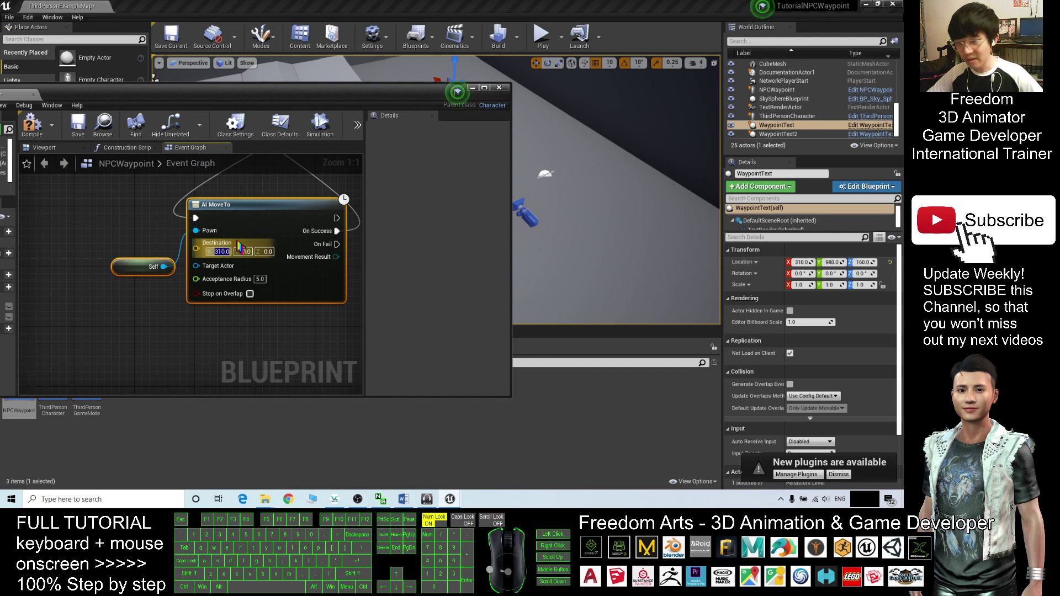
type("980")
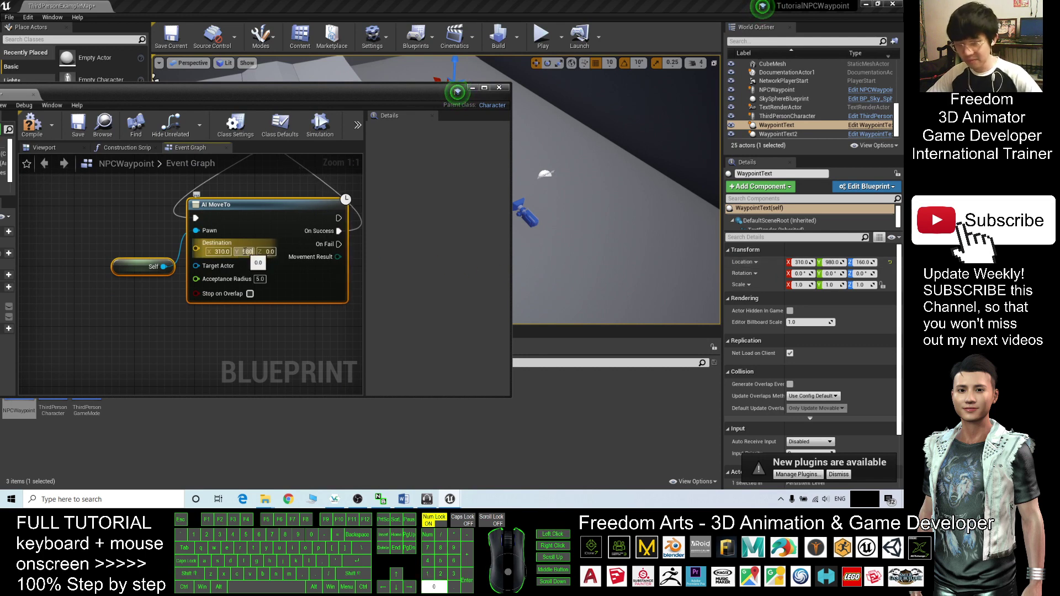
key("Return")
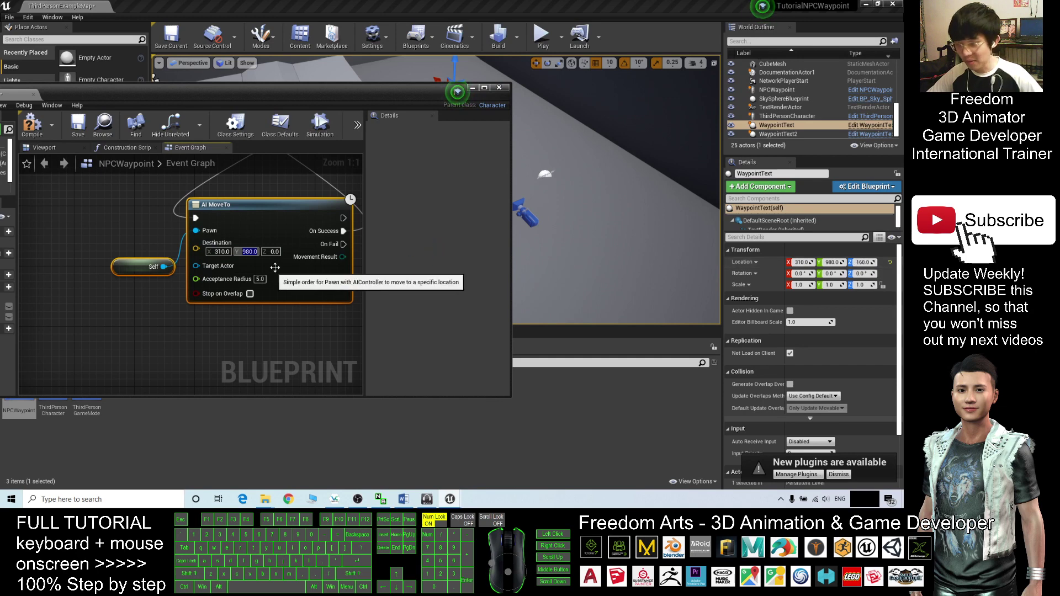
type("160")
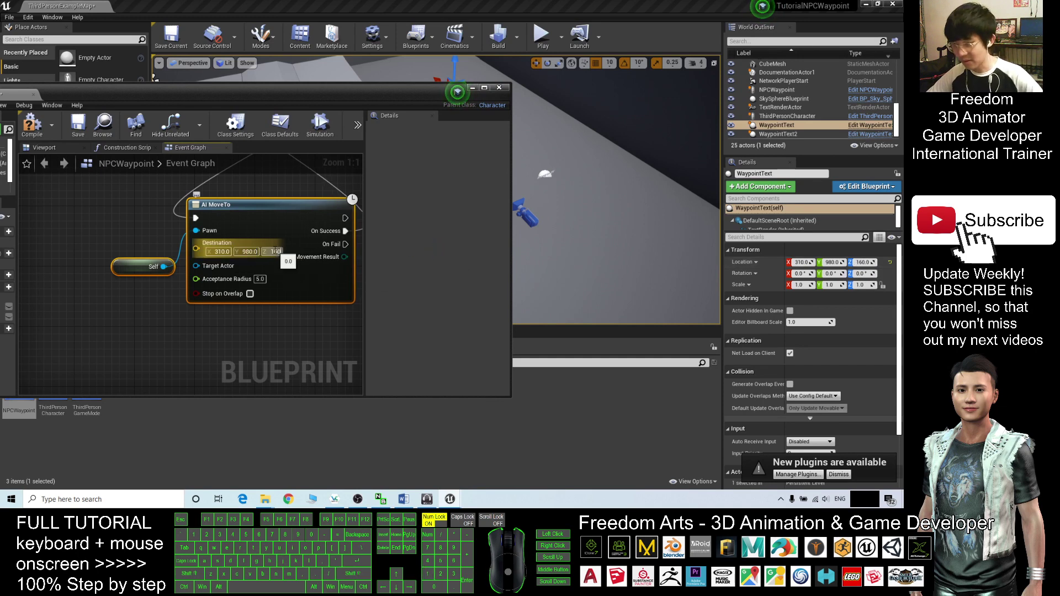
key("Return")
- Maximize the NPCWaypoint Blueprint editor, compile the Blueprint and return to the level editor
left_click_drag(348, 99, 434, 1)
left_click(155, 38)
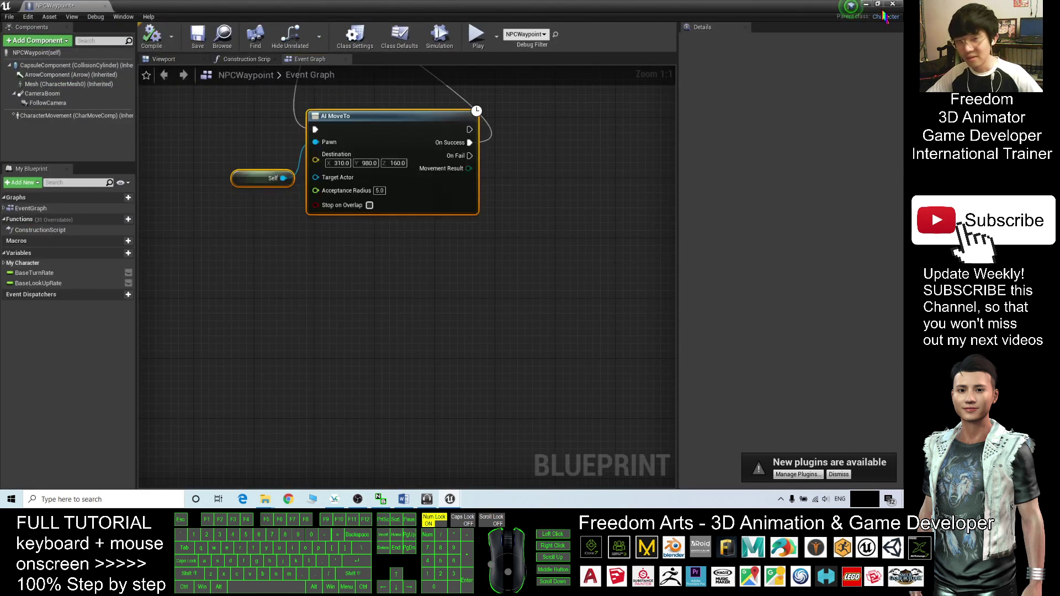
left_click(865, 3)
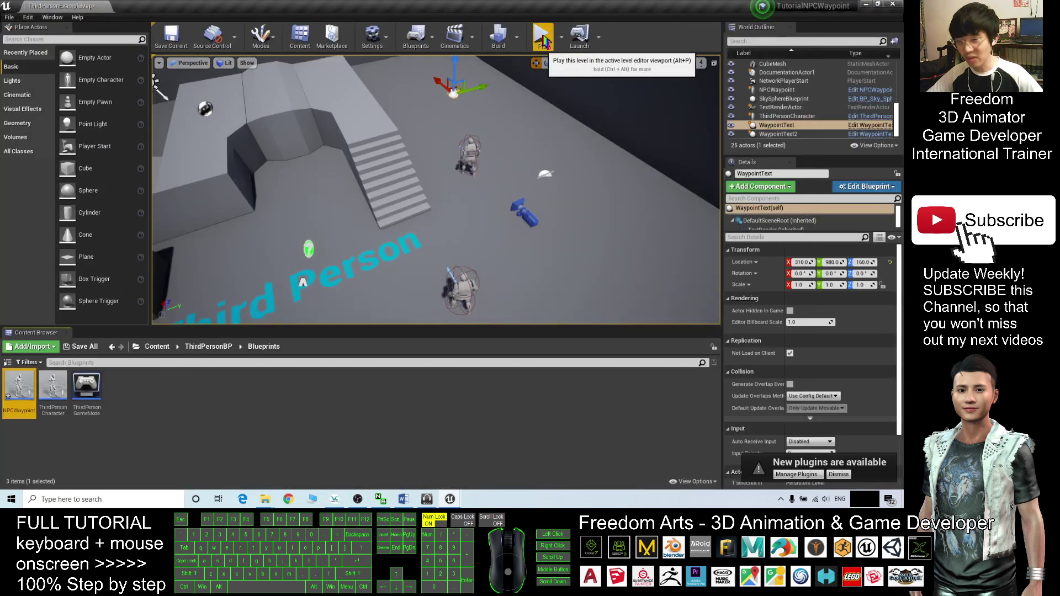
- Play the level and run the character toward the NPC to test its waypoint movement, and stop the session
left_click(543, 40)
key("w")
key("d")
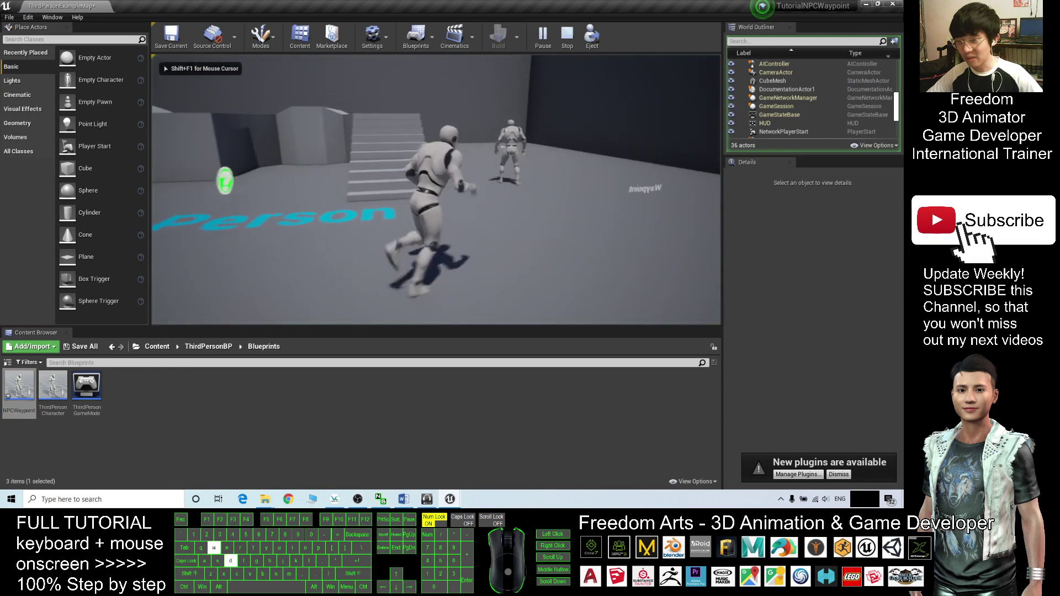
key("Escape")
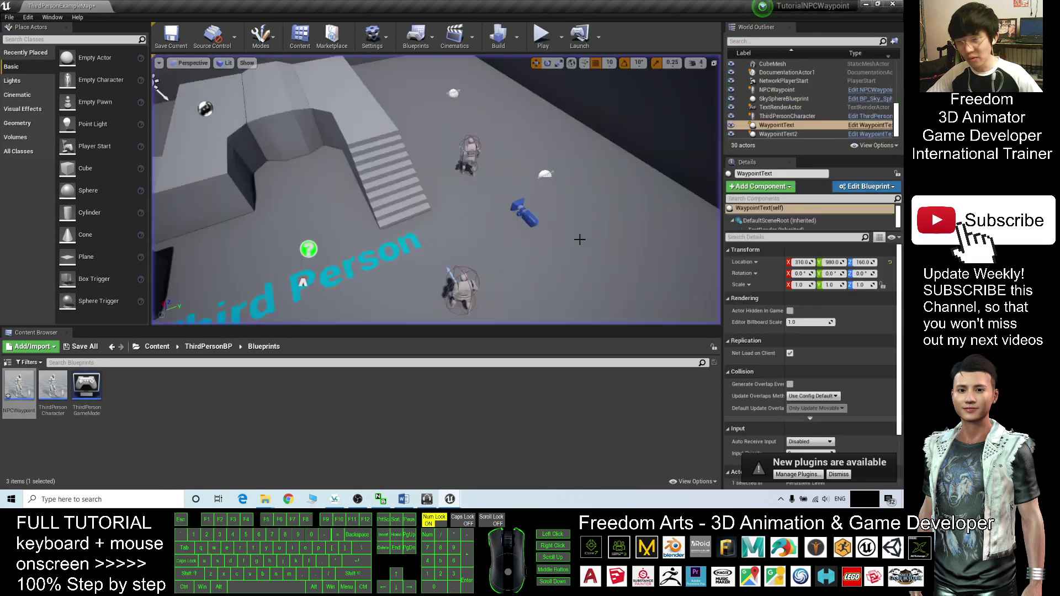
scroll(365, 166, "down", 4)
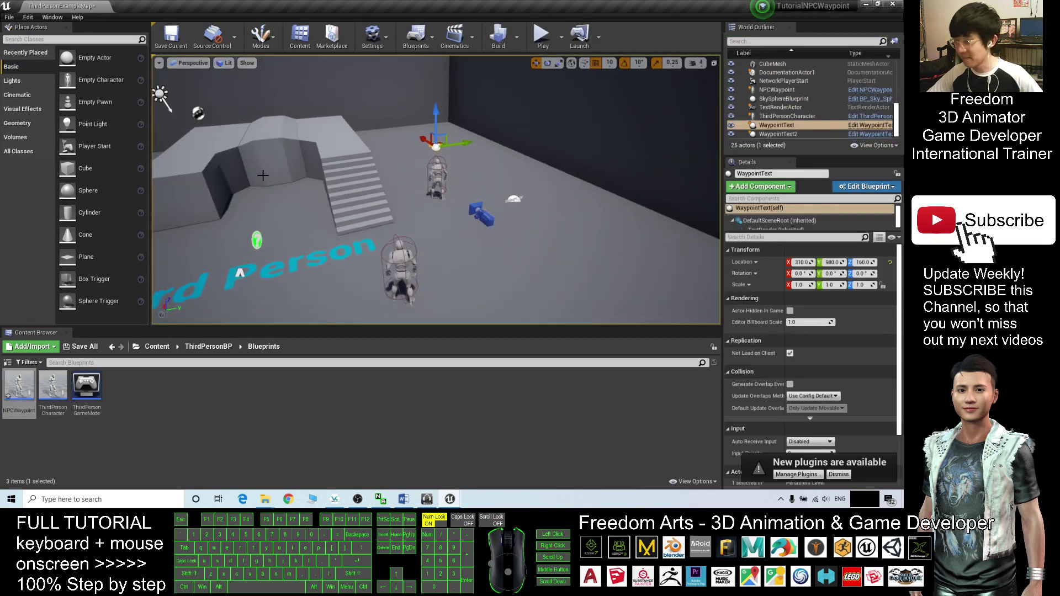
- Look through the categories of placeable actors for a navigation mesh volume
left_click(29, 82)
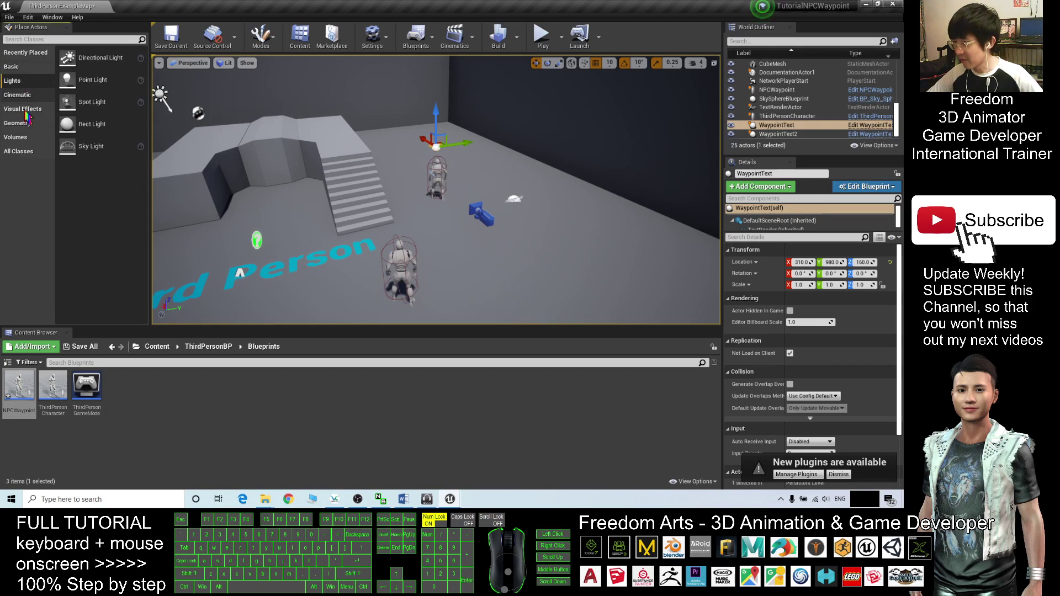
left_click(24, 153)
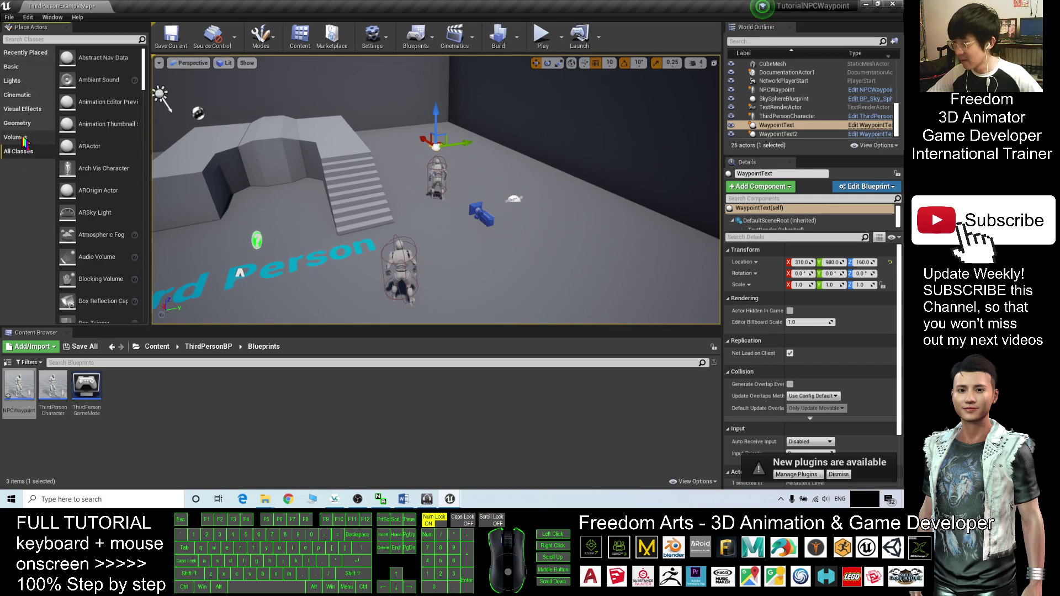
left_click(24, 137)
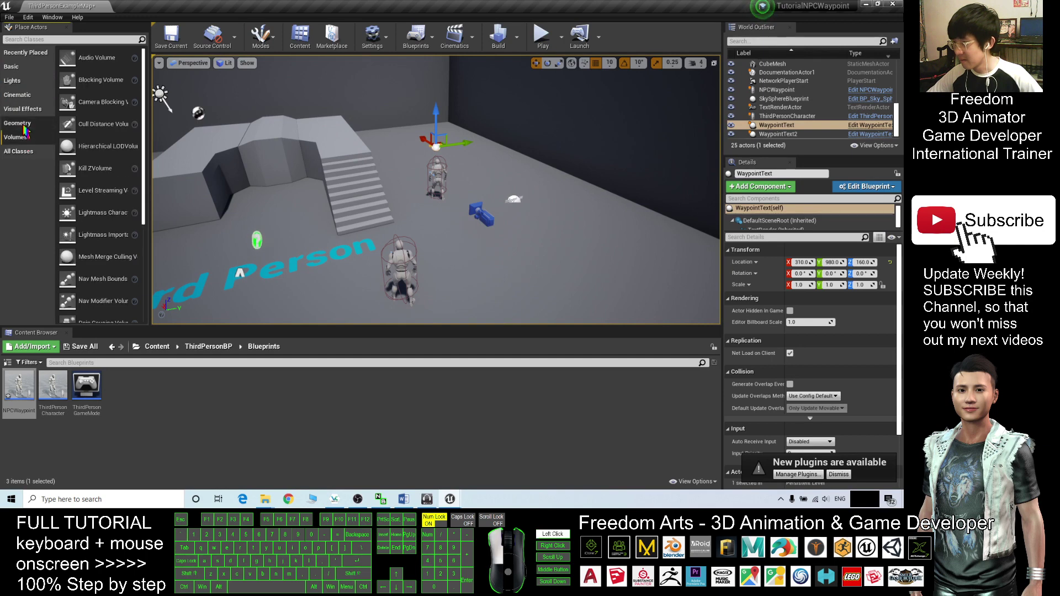
left_click(18, 123)
left_click(22, 108)
left_click(26, 95)
left_click(17, 66)
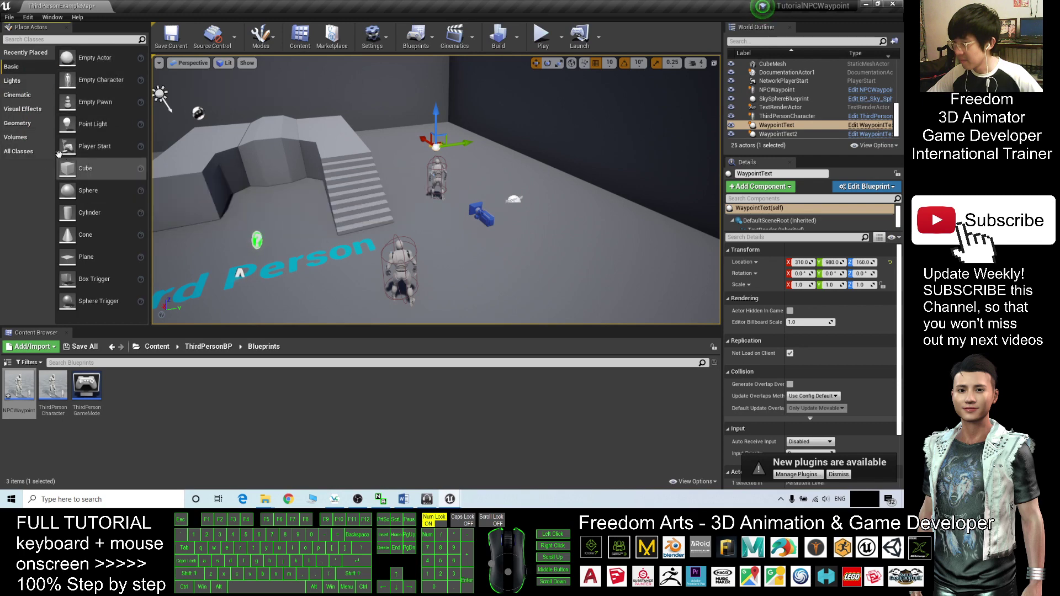
left_click(14, 55)
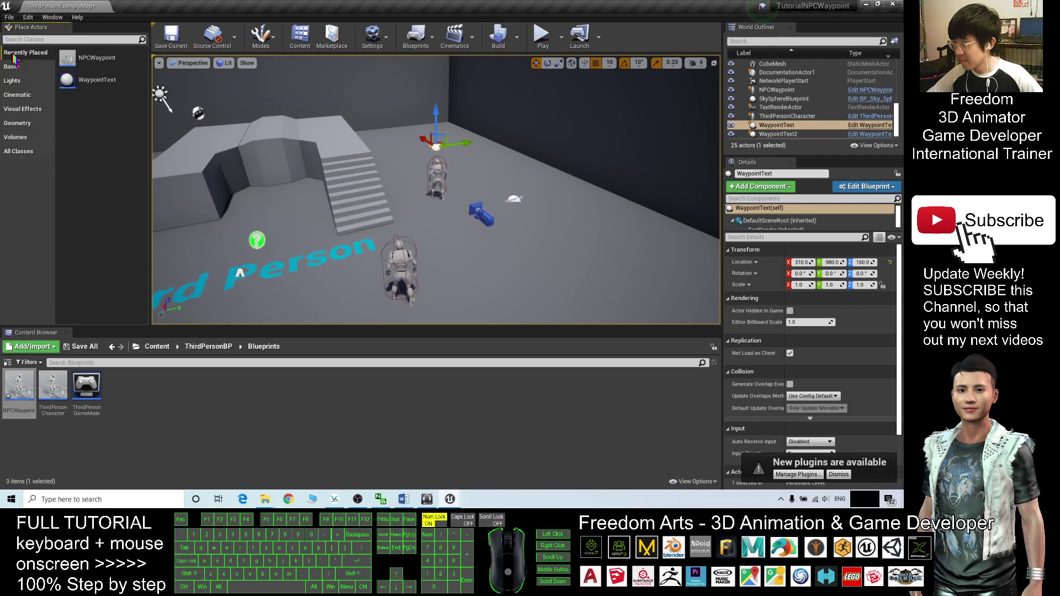
left_click(18, 154)
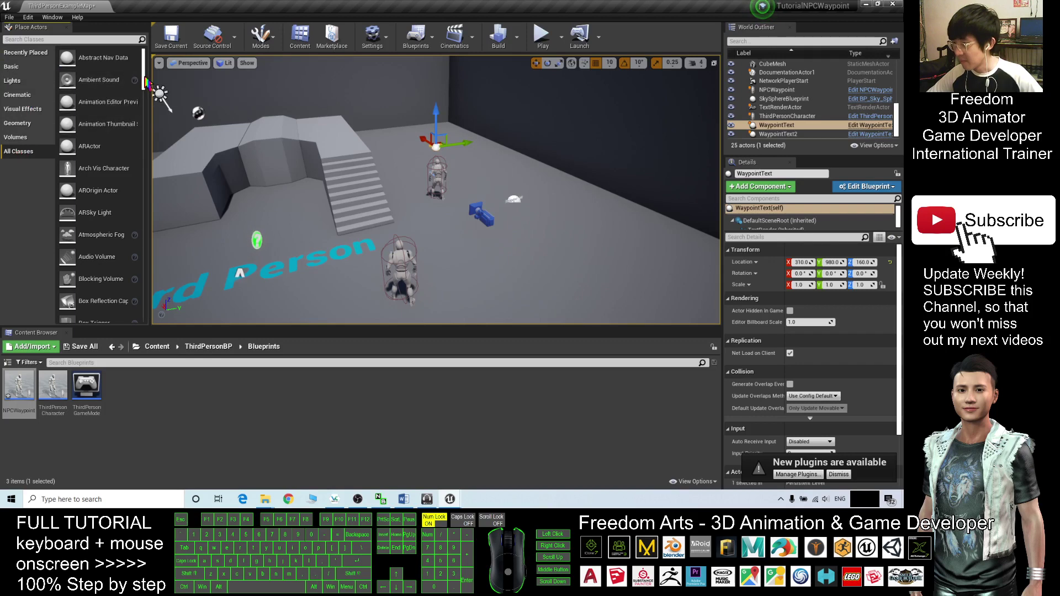
scroll(146, 84, "down", 2)
left_click_drag(145, 82, 144, 81)
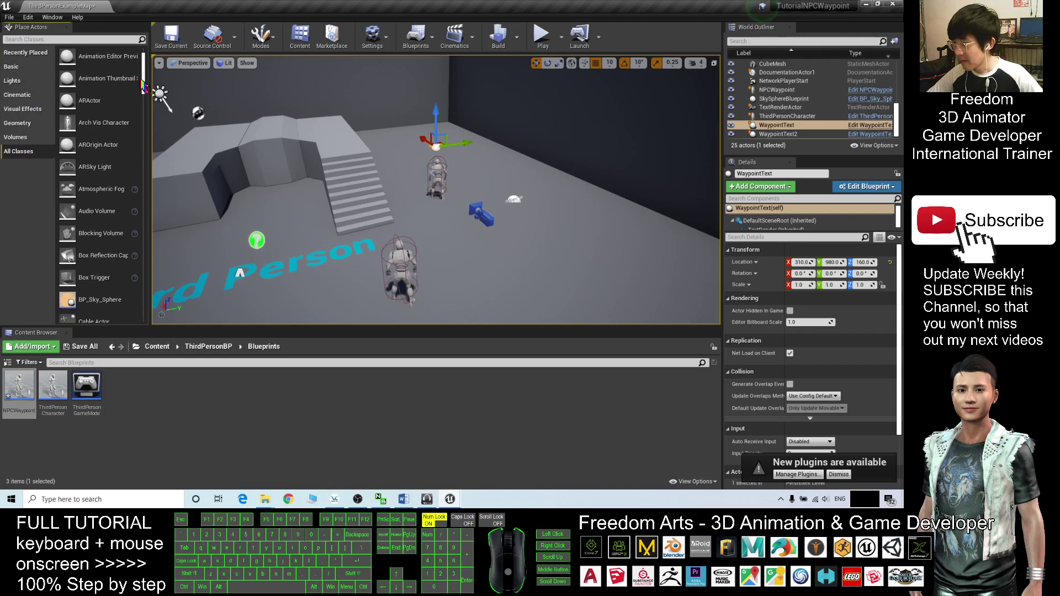
- Search the placeable actors for "nav" and place a Nav Mesh Bounds Volume on the floor beside the NPC
left_click(94, 40)
type("nav")
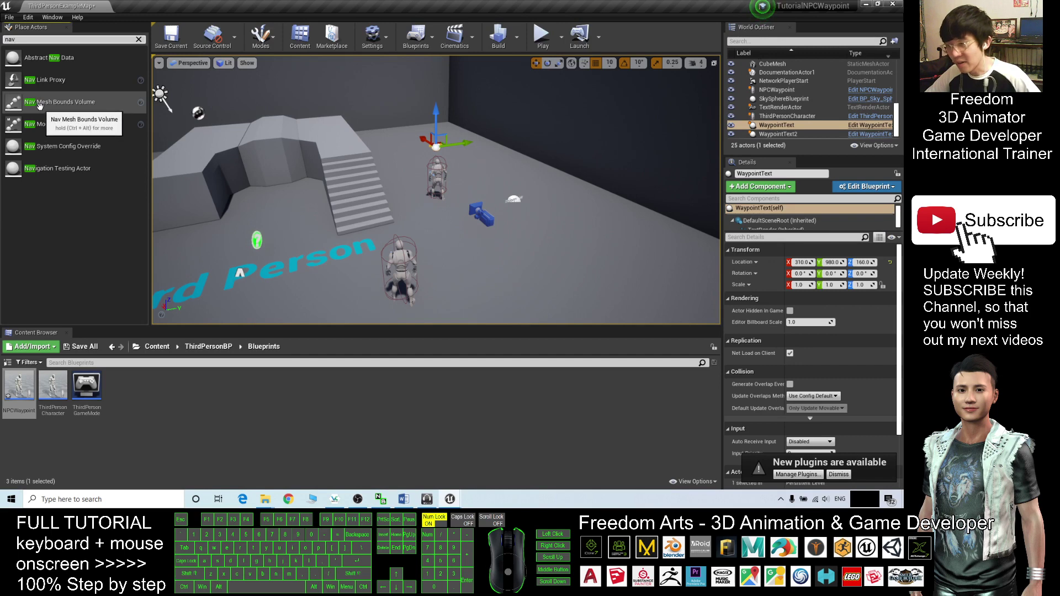
left_click_drag(54, 105, 436, 196)
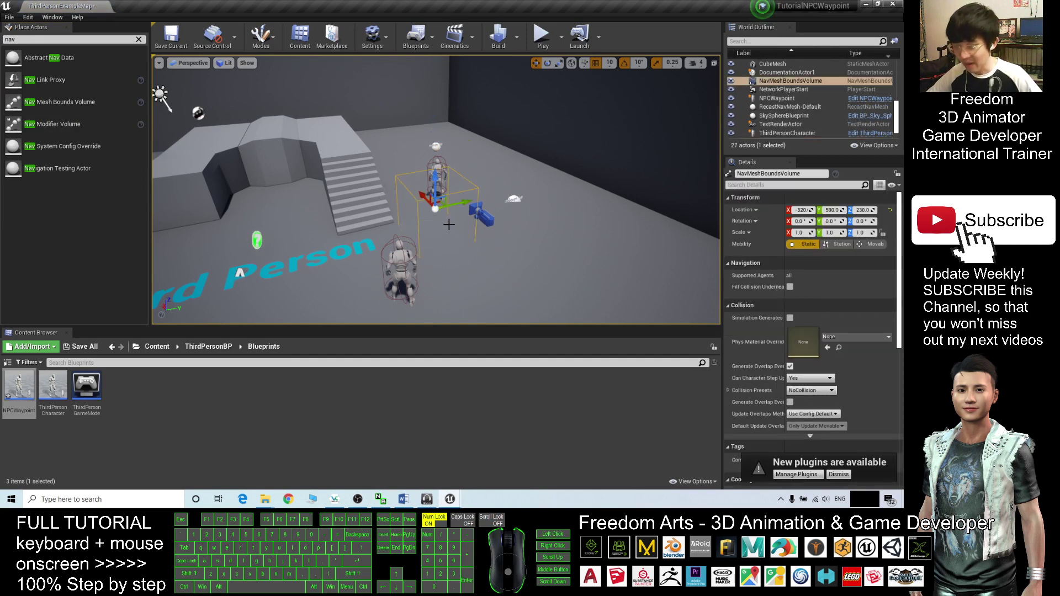
- Scale the Nav Mesh Bounds Volume to 6.25 in X and Y and move it over both waypoints, to X -140, Y 980
key("e")
key("r")
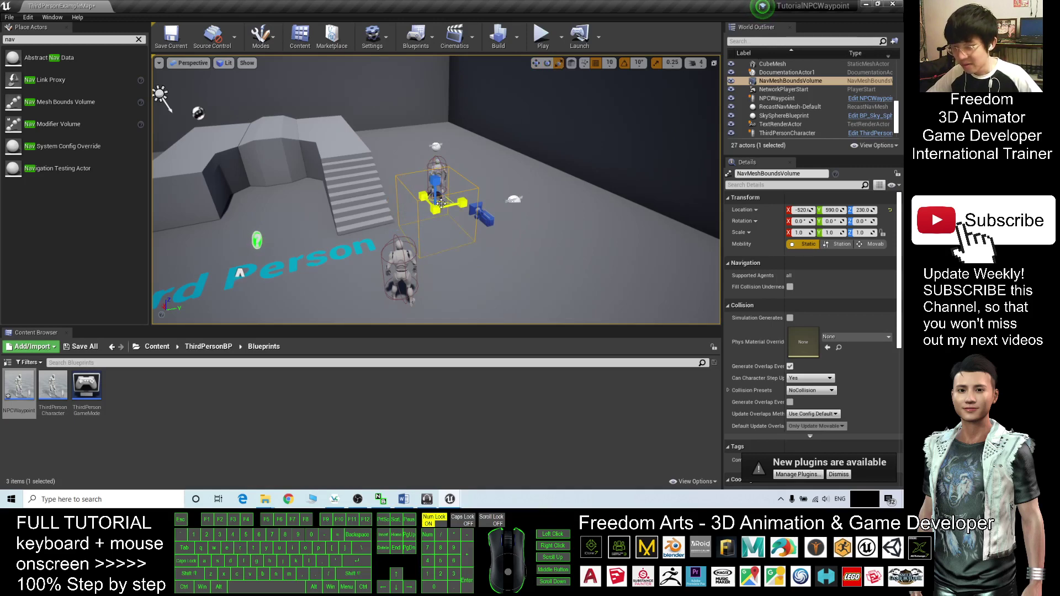
left_click_drag(436, 204, 421, 208)
scroll(421, 209, "down", 3)
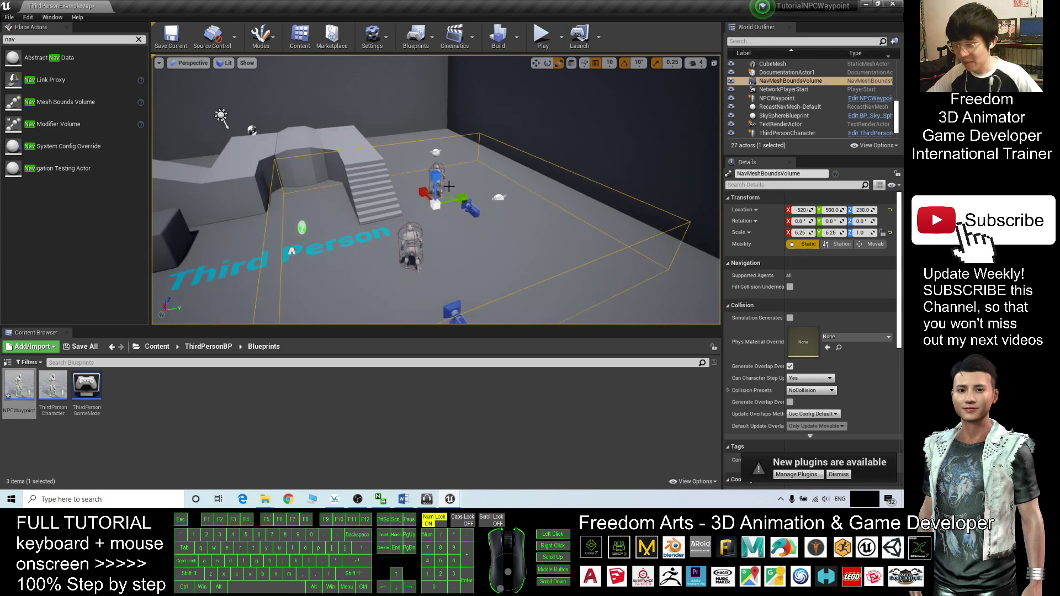
key("w")
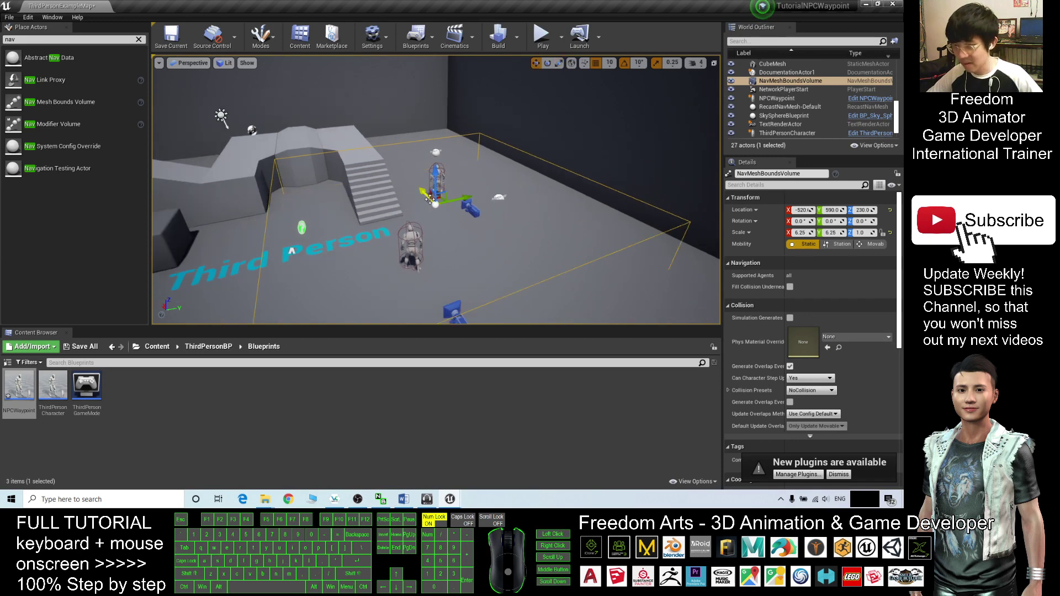
left_click_drag(439, 199, 464, 163)
left_click_drag(539, 184, 388, 155, "alt")
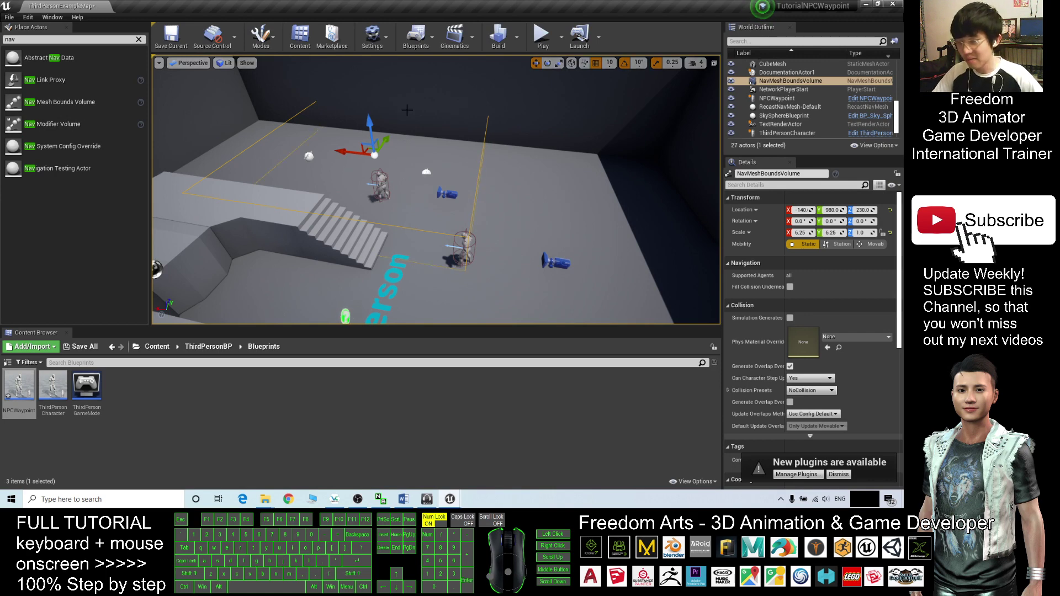
- Toggle the navigation mesh display on and off to check the walkable area around the waypoints
key("p")
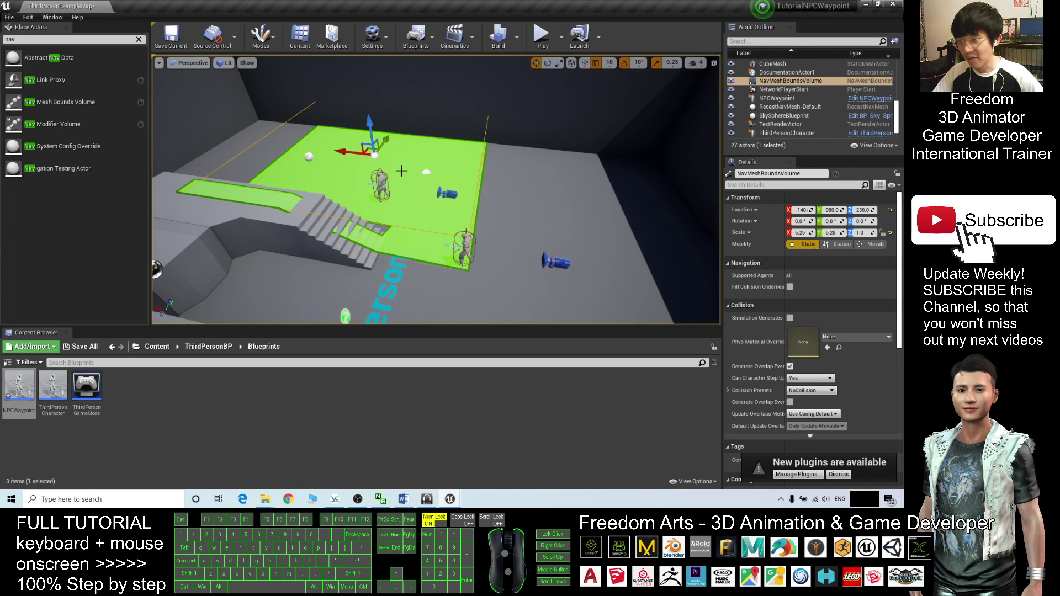
key("p")
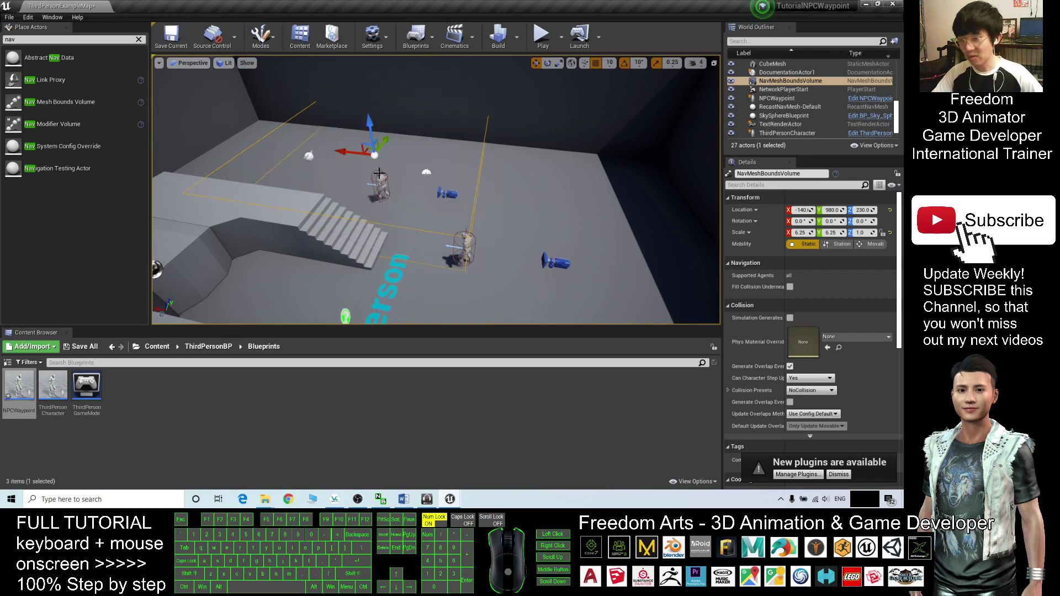
key("p")
key("p")
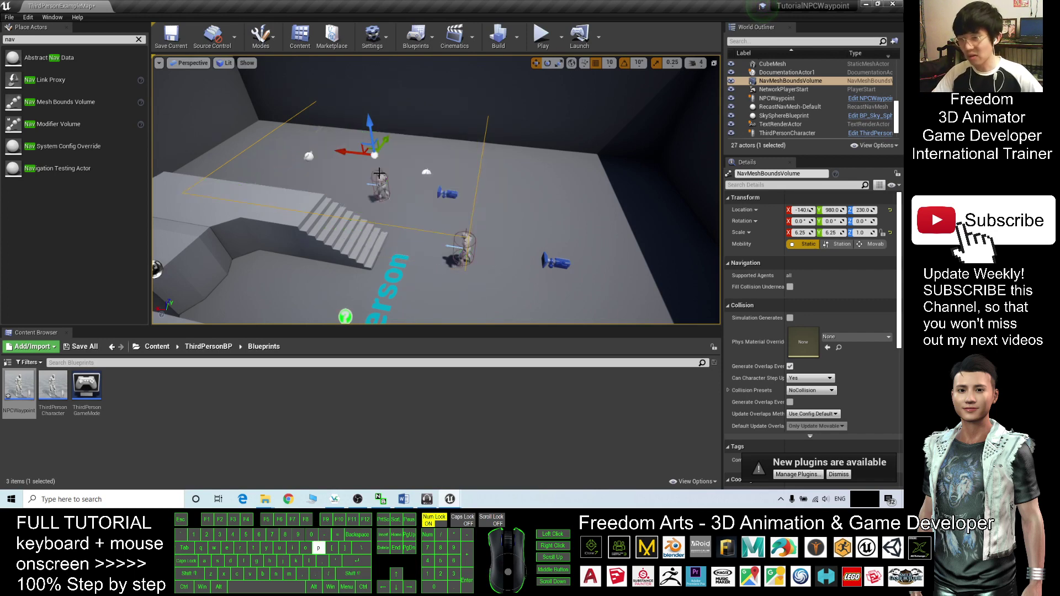
- Play the level again and run the character around near the NPC to watch its patrol between waypoints, and stop the session
left_click(543, 39)
key("w")
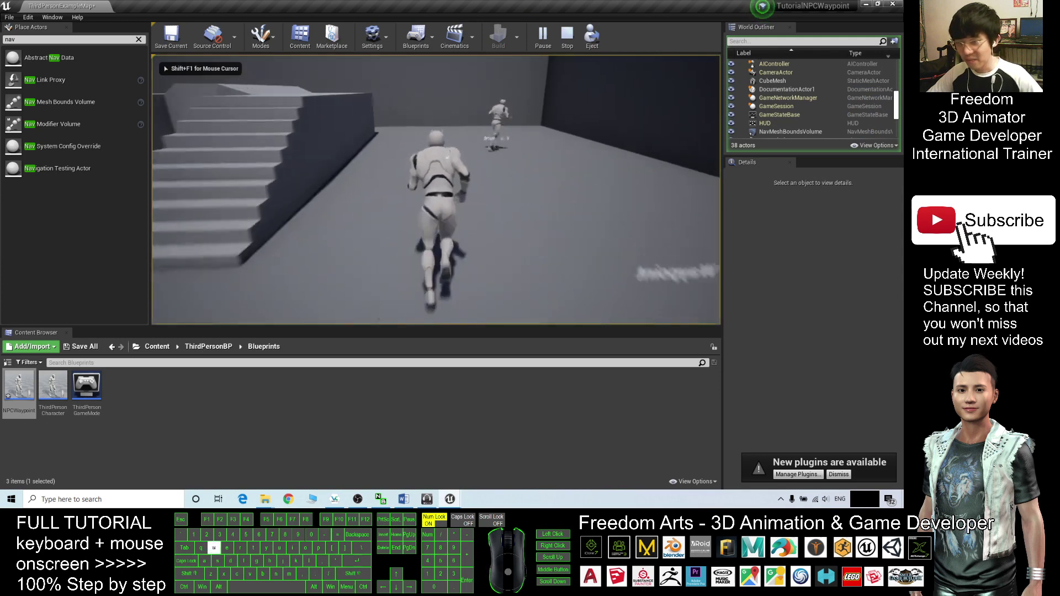
key("a")
key("s")
key("a")
key("w")
key("d")
key("s")
key("d")
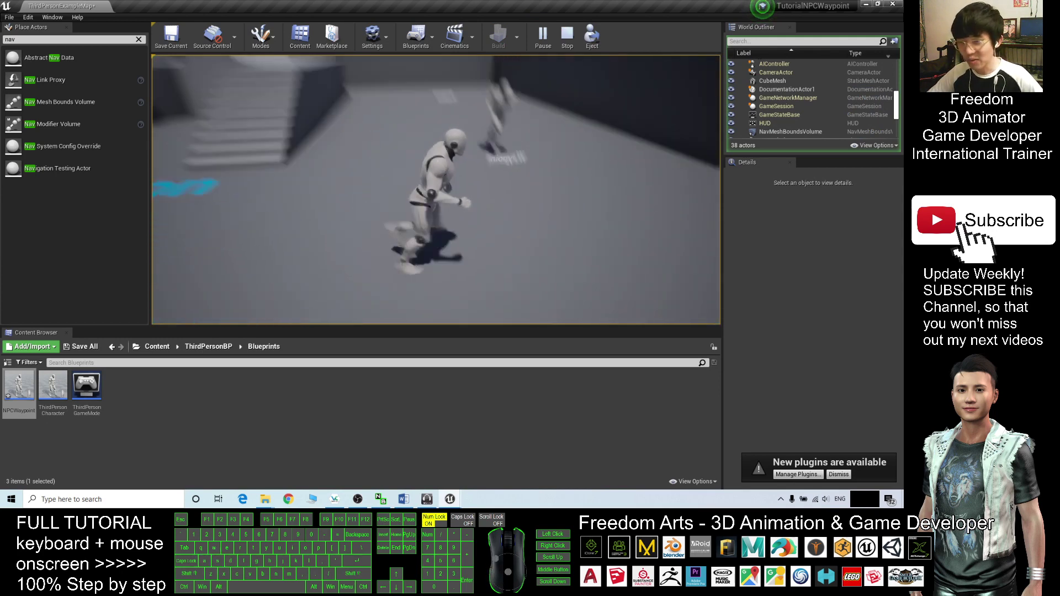
key("s")
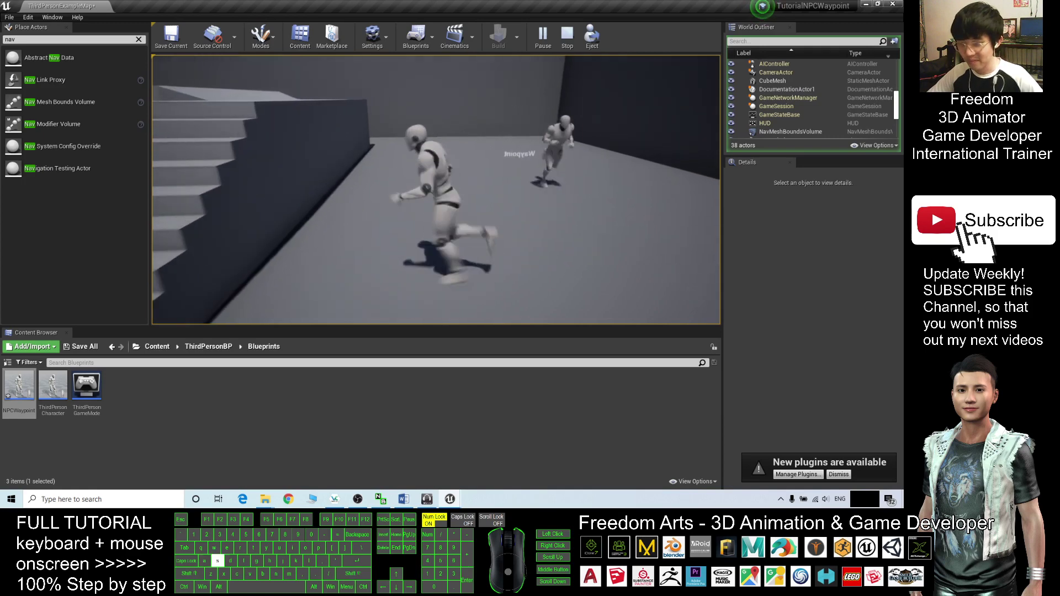
key("w")
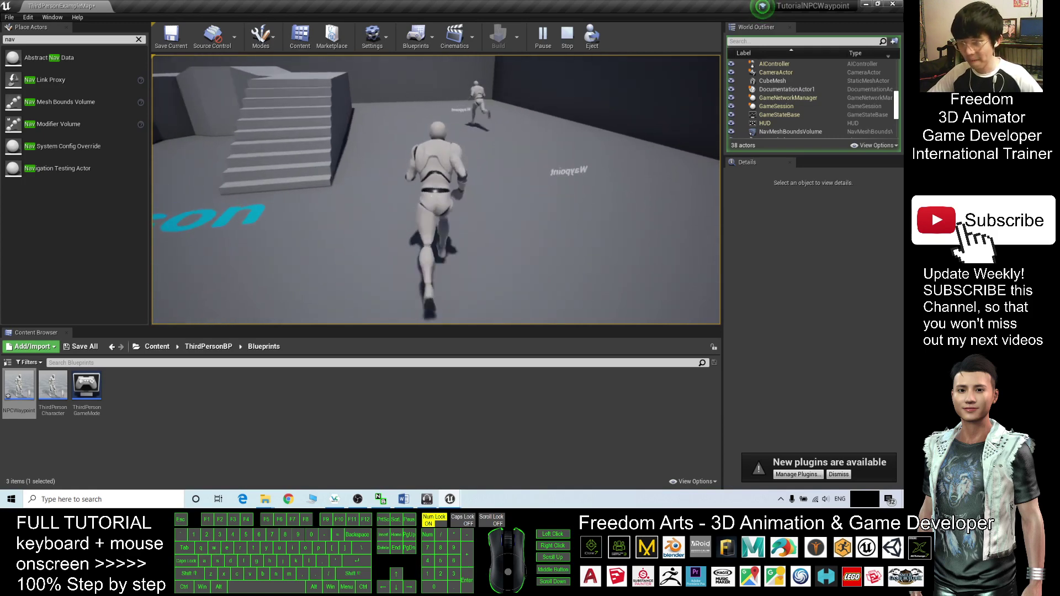
key("Escape")
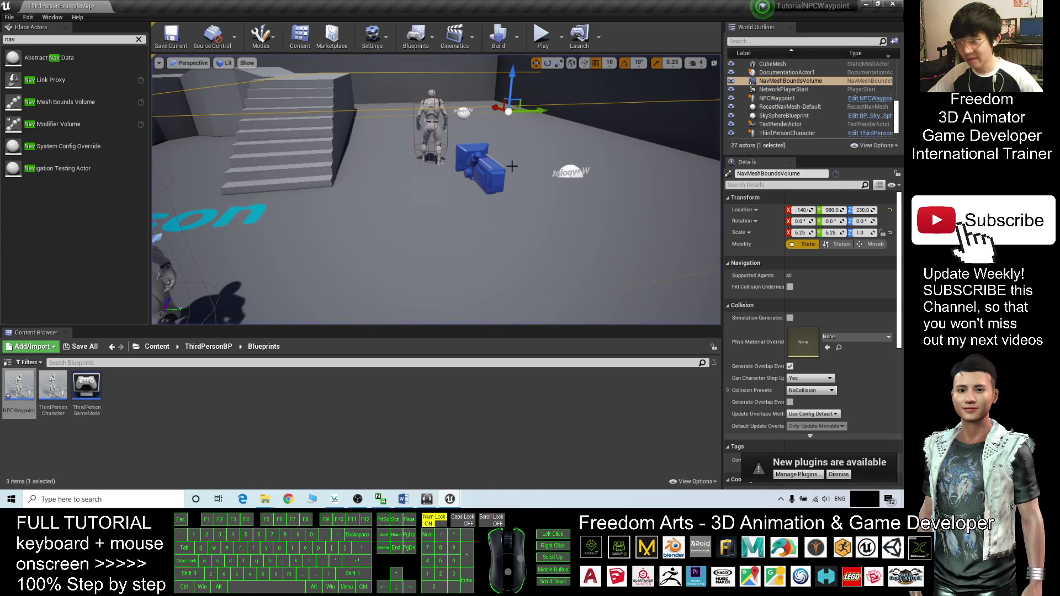
scroll(513, 163, "down", 3)
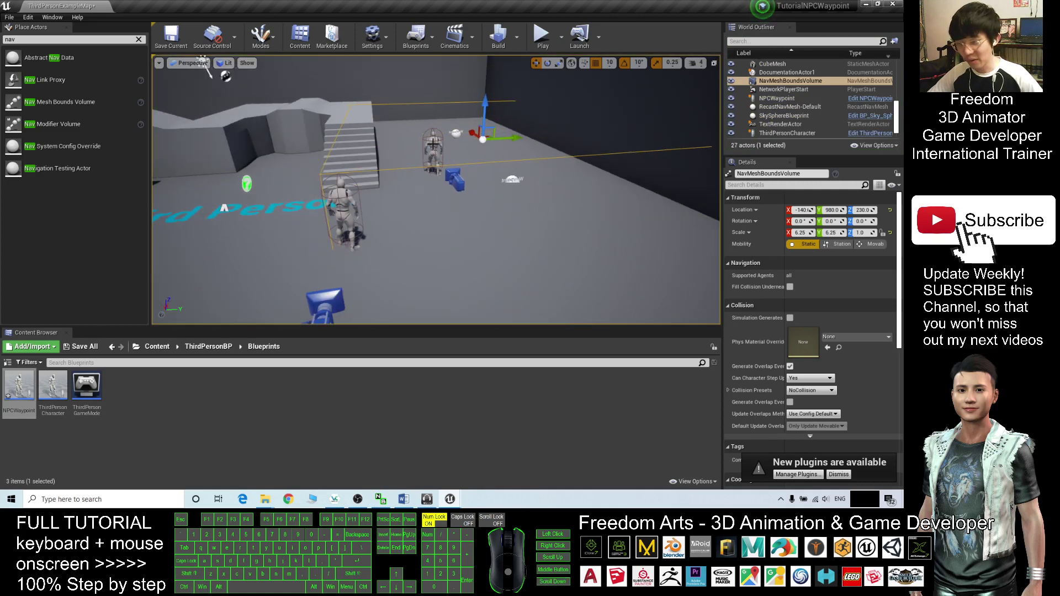
double_click(19, 384)
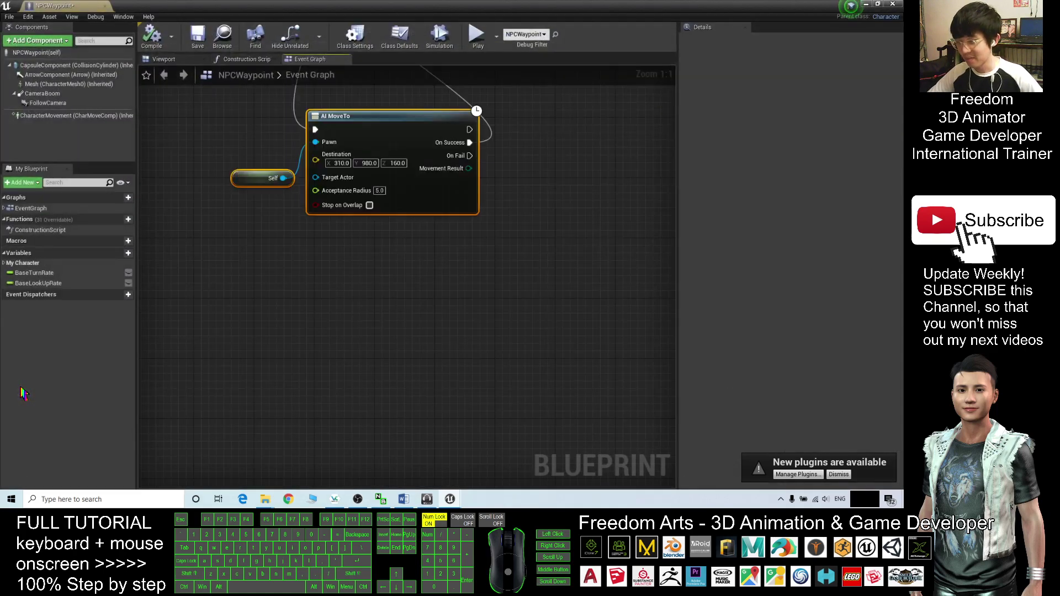
left_click(893, 4)
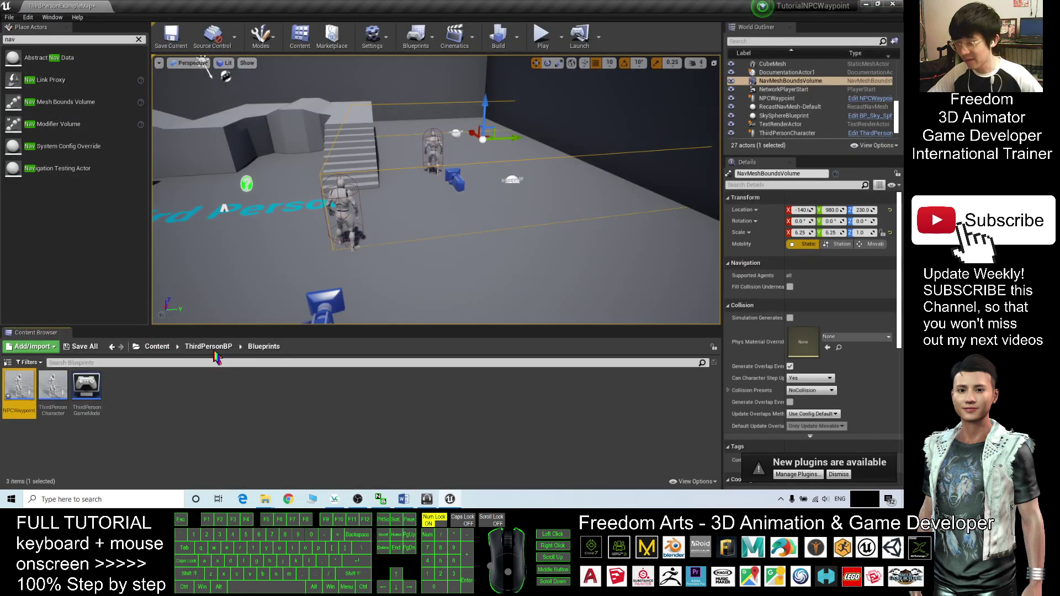
left_click(157, 347)
double_click(159, 393)
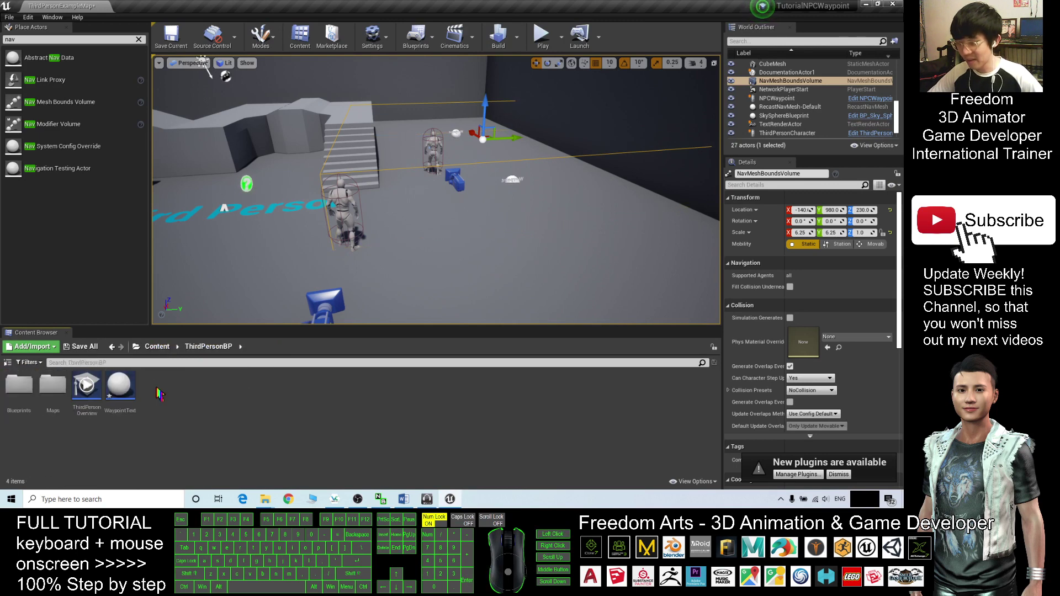
double_click(19, 385)
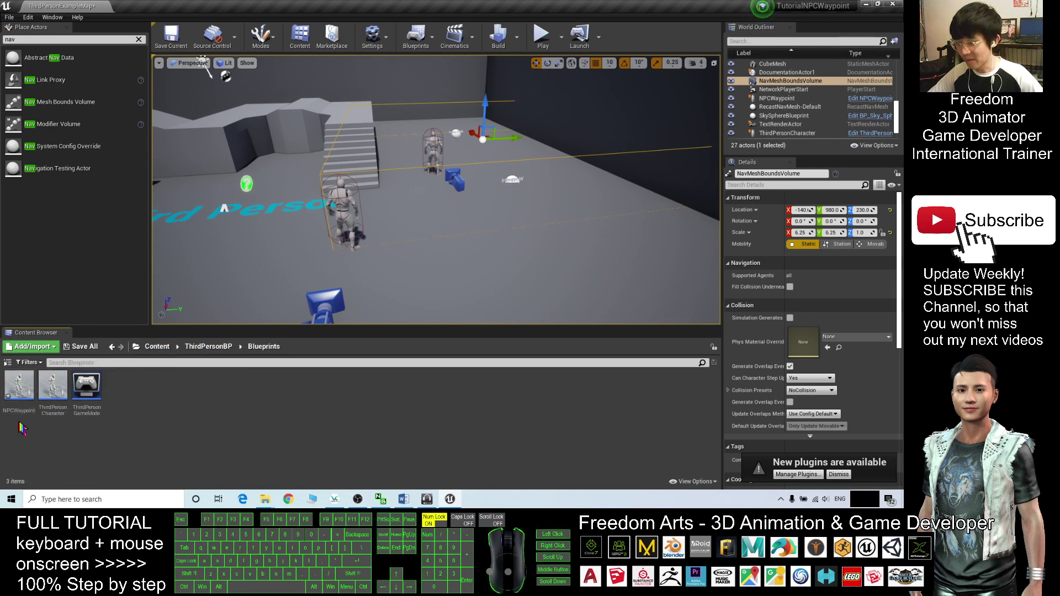
- Open the NPCWaypoint blueprint, set its Character Movement Max Walk Speed to 150, and compile
double_click(17, 386)
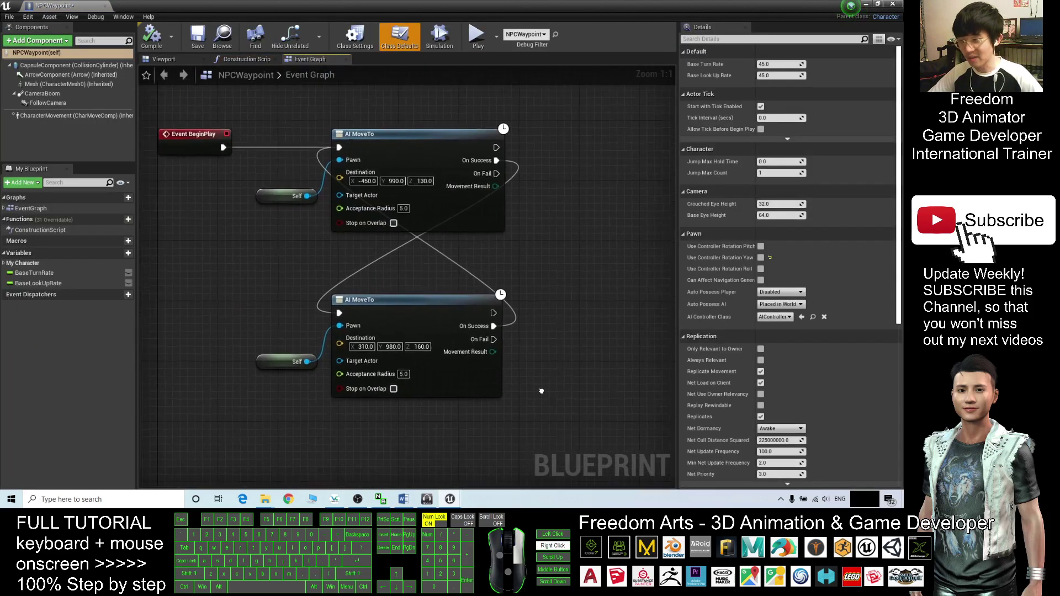
right_click_drag(541, 391, 539, 353)
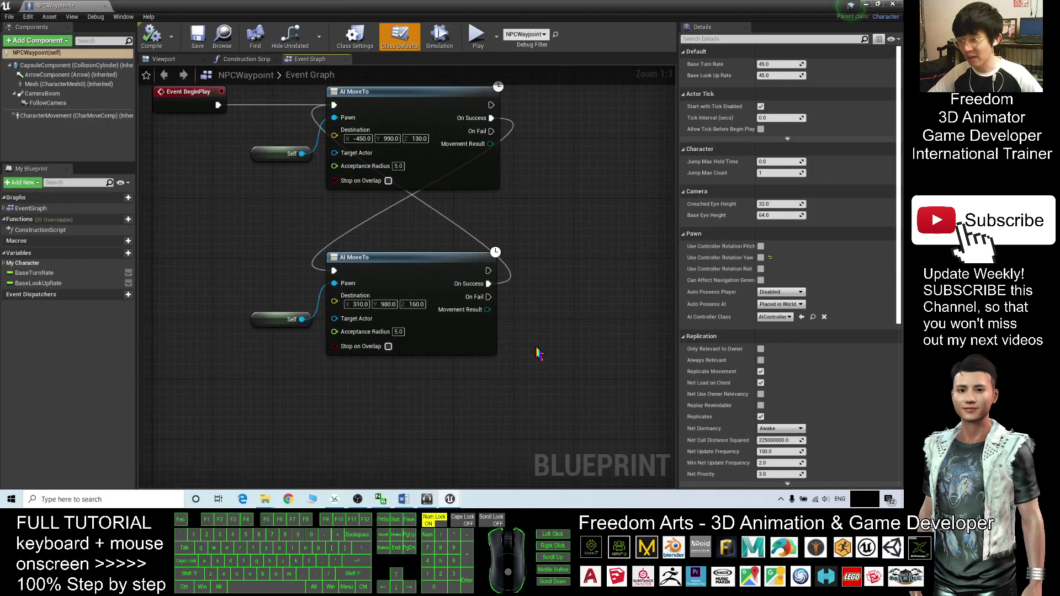
left_click(40, 117)
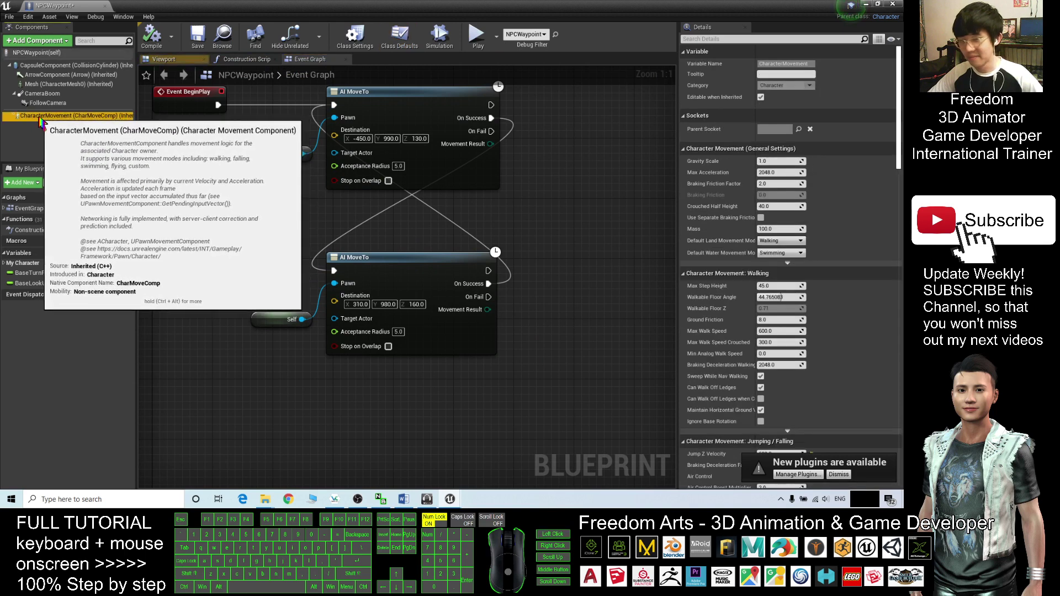
mouse_move(898, 121)
left_mouse_down()
mouse_move(899, 243)
mouse_move(898, 137)
left_mouse_up()
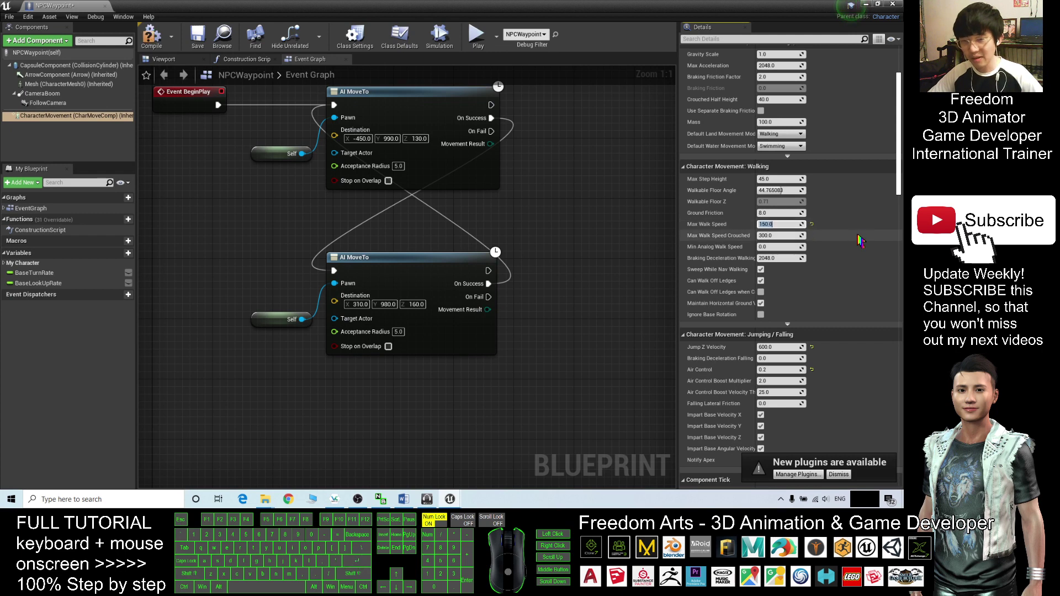
left_click(148, 16)
left_click(816, 13)
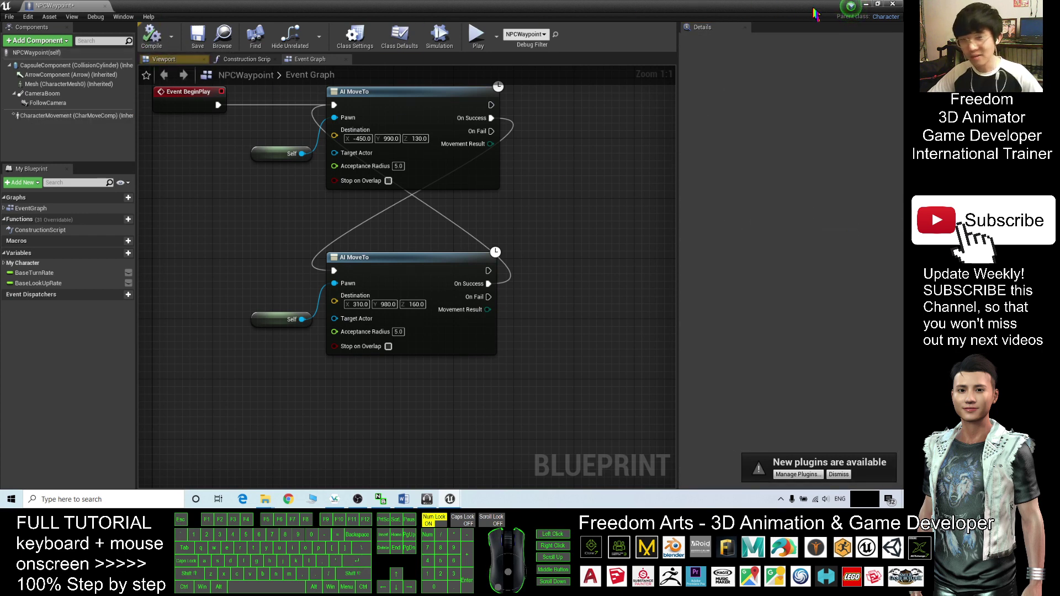
- Play the level from the main editor, run the character beside the NPC to judge its walking speed, and stop the session
left_click(865, 4)
left_click(541, 35)
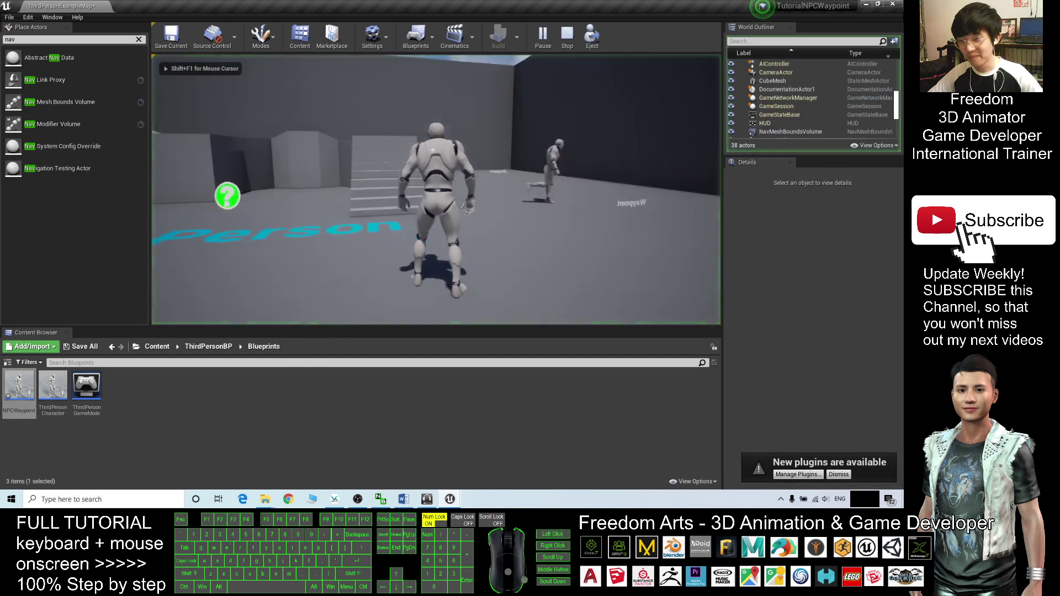
key("w")
key("d")
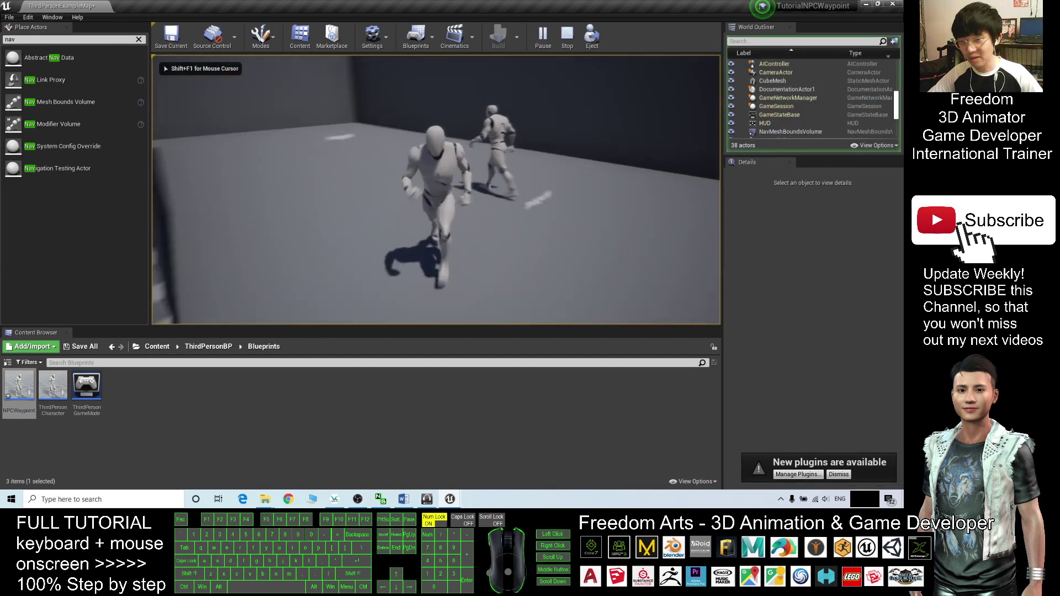
key("w")
key("a")
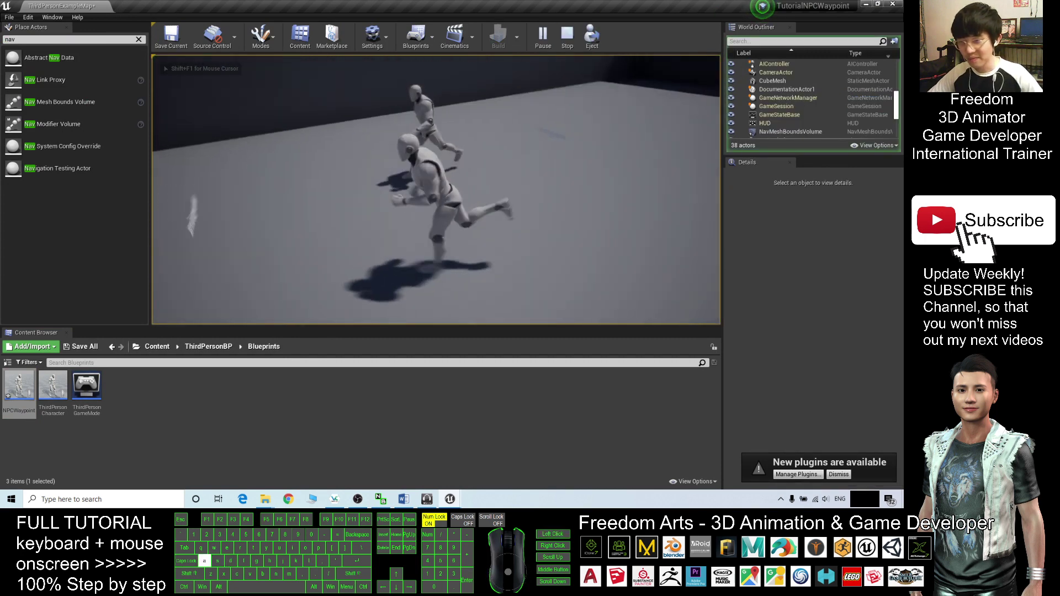
key("s")
key("w")
key("s")
key("d")
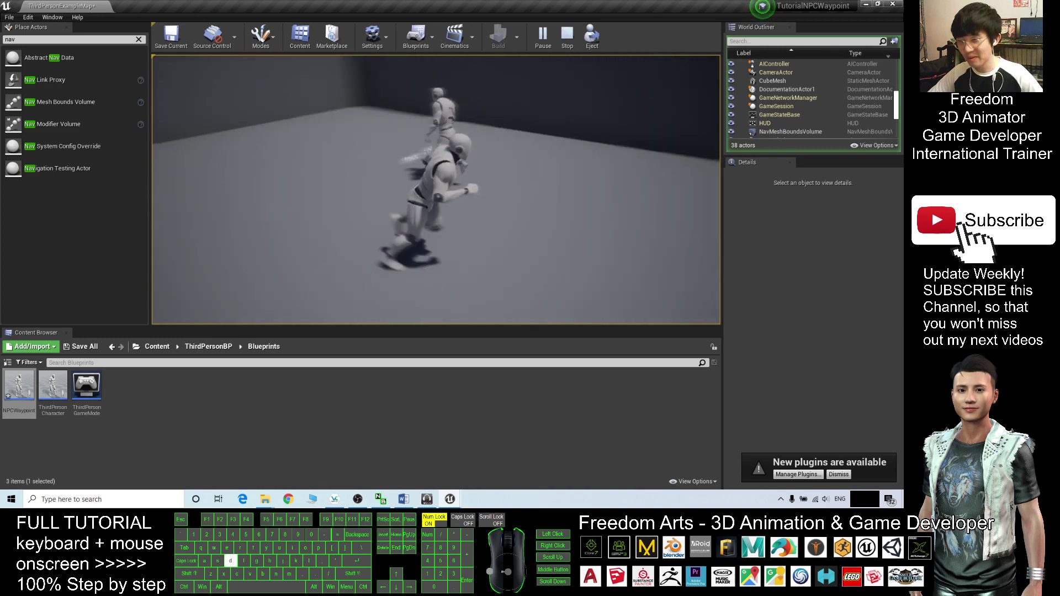
key("Escape")
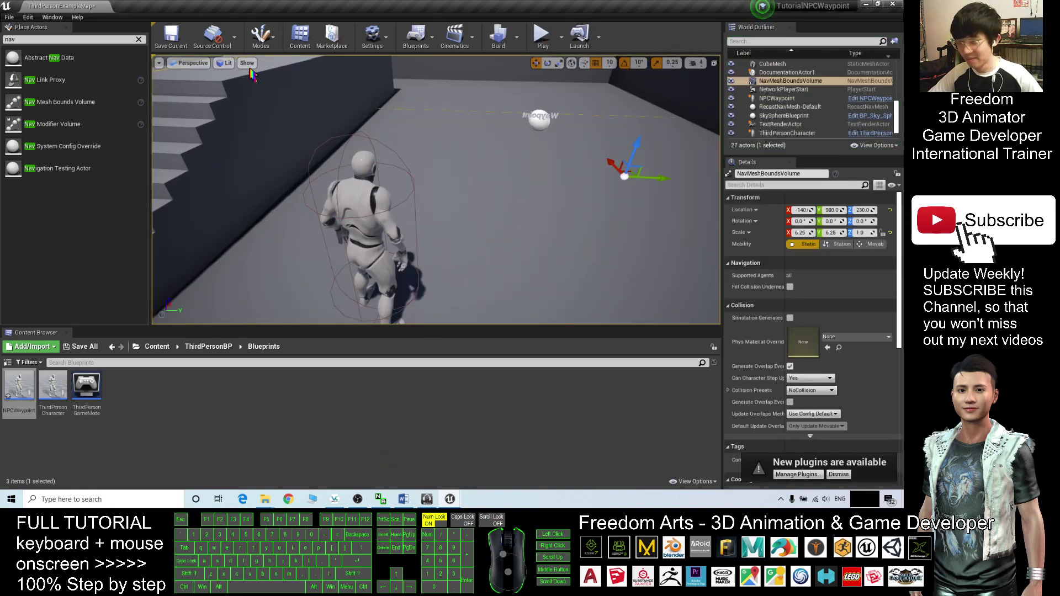
- Reopen the NPCWaypoint blueprint, set the Character Movement Max Walk Speed to 90, and compile
double_click(18, 385)
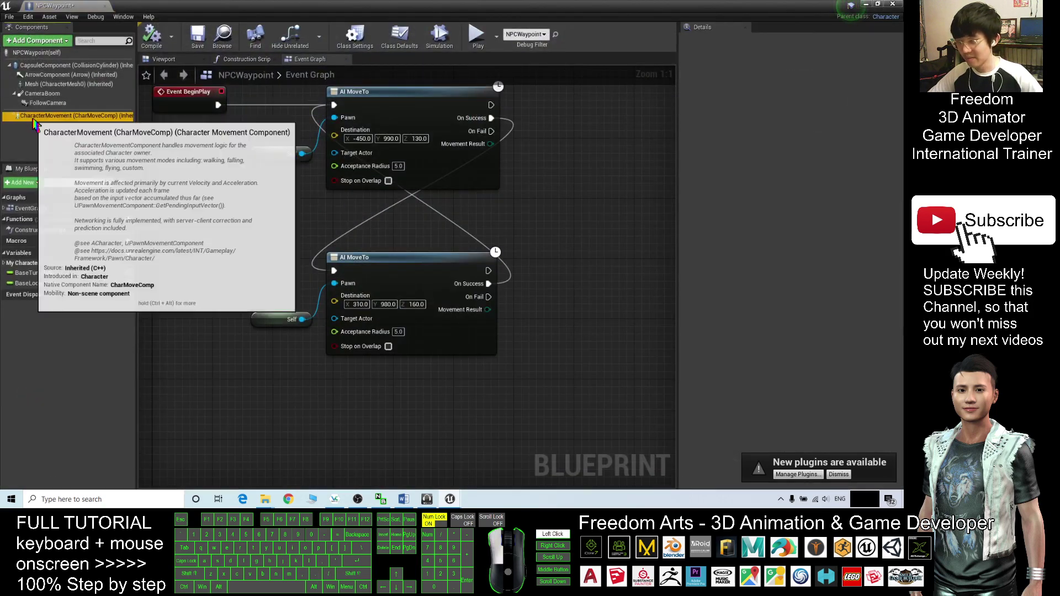
left_click(66, 115)
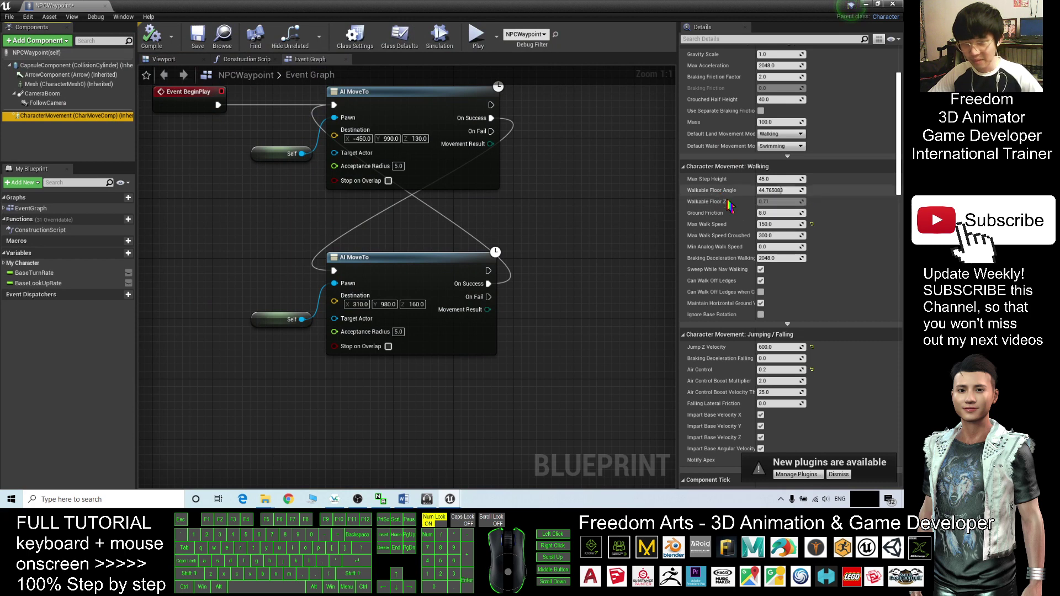
left_click(769, 224)
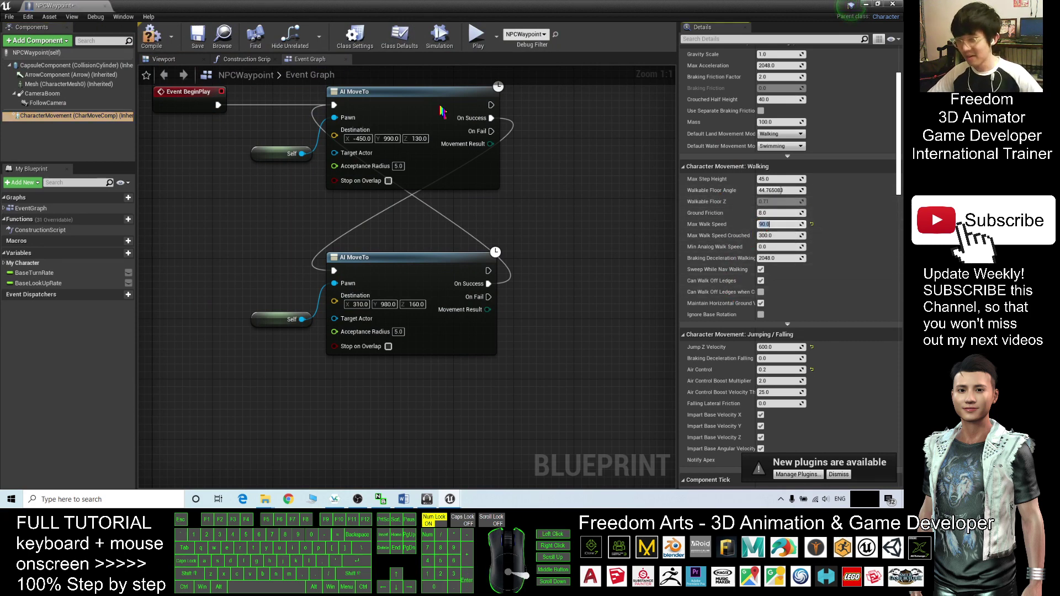
left_click(151, 36)
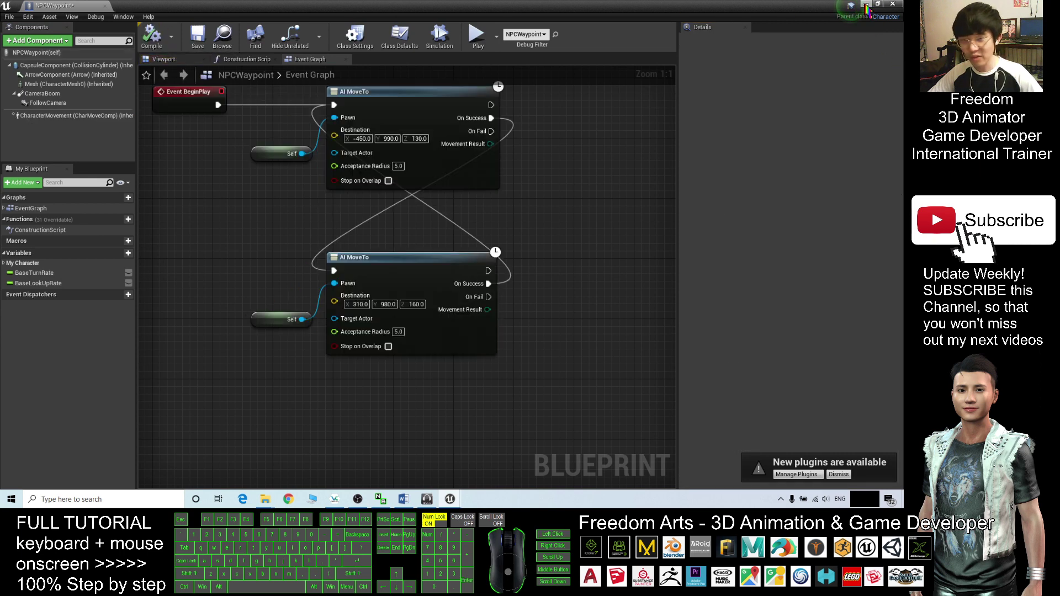
- Play the level again, follow the NPC between the two waypoints to check its slower pace, and stop the session
left_click(865, 4)
left_click(543, 36)
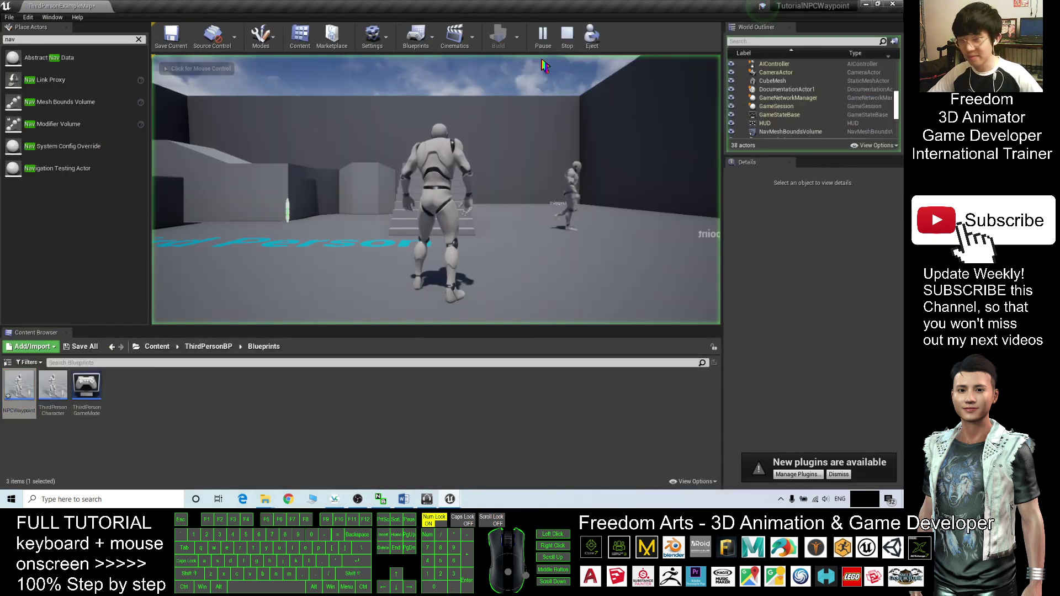
left_click(581, 171)
key("s")
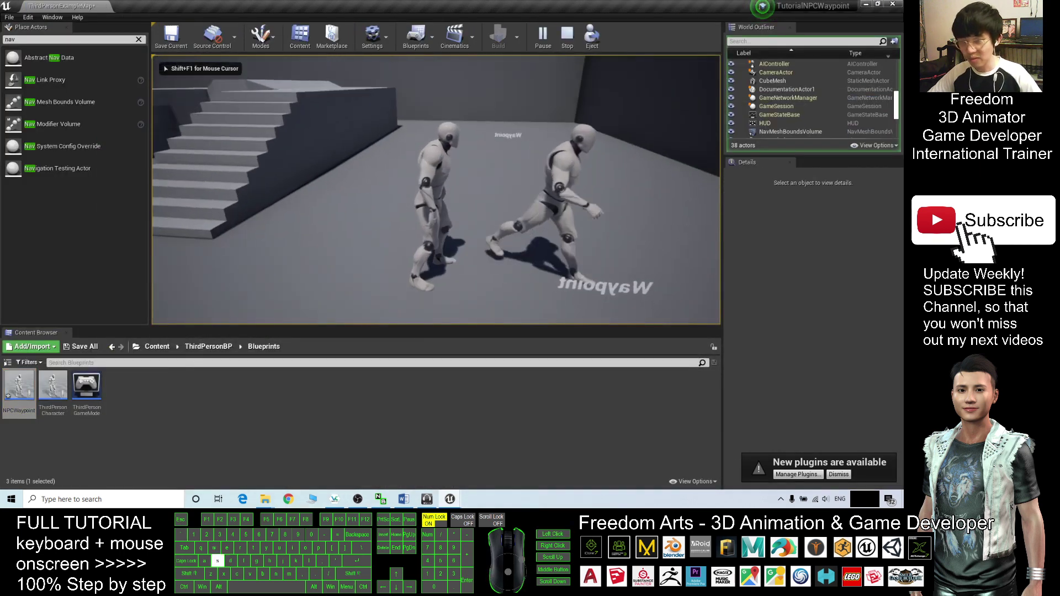
key("d")
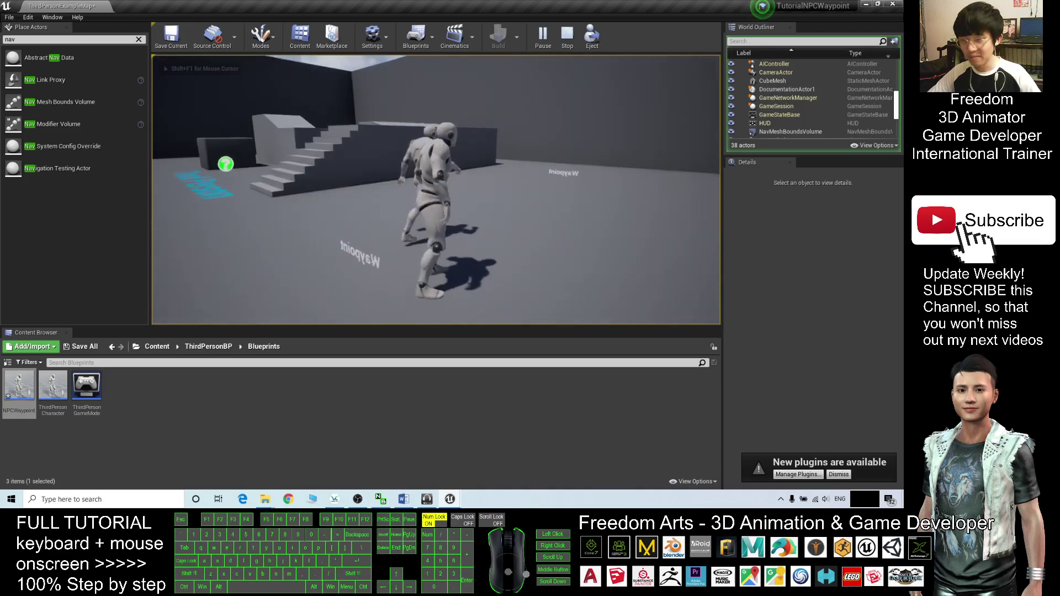
key("w")
key("d")
key("Escape")
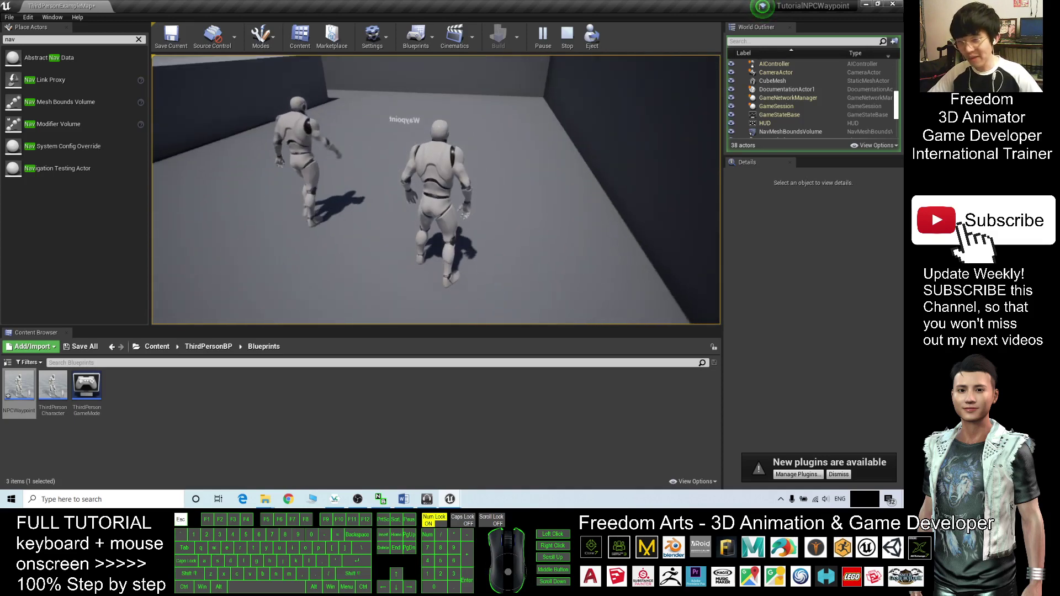
key("Escape")
- Place a third WaypointText actor from the ThirdPersonBP folder on the floor at about X 780, Y 620, Z 130
scroll(445, 190, "down", 3)
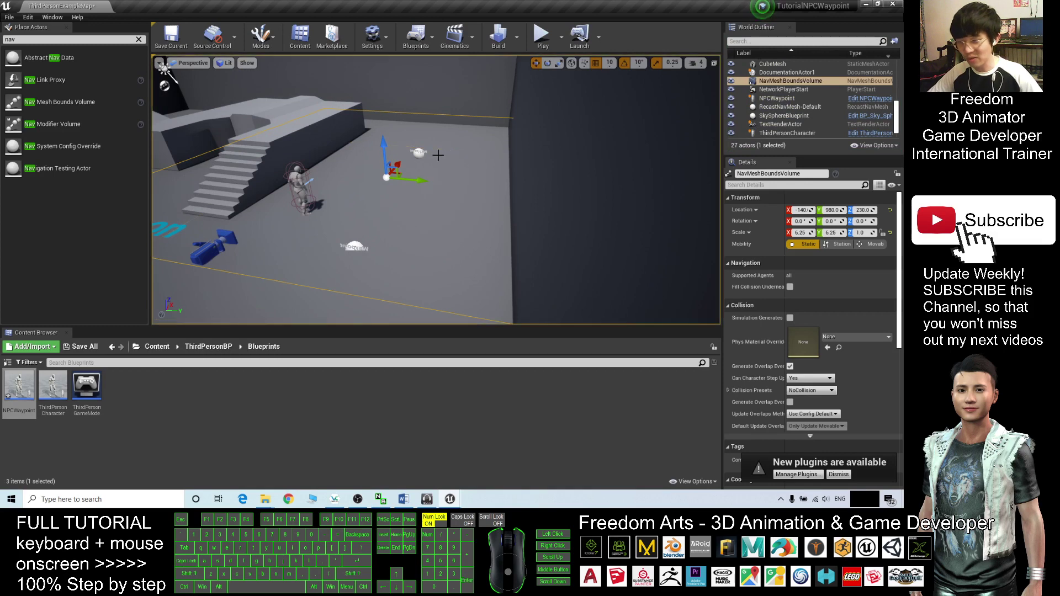
left_click(418, 151)
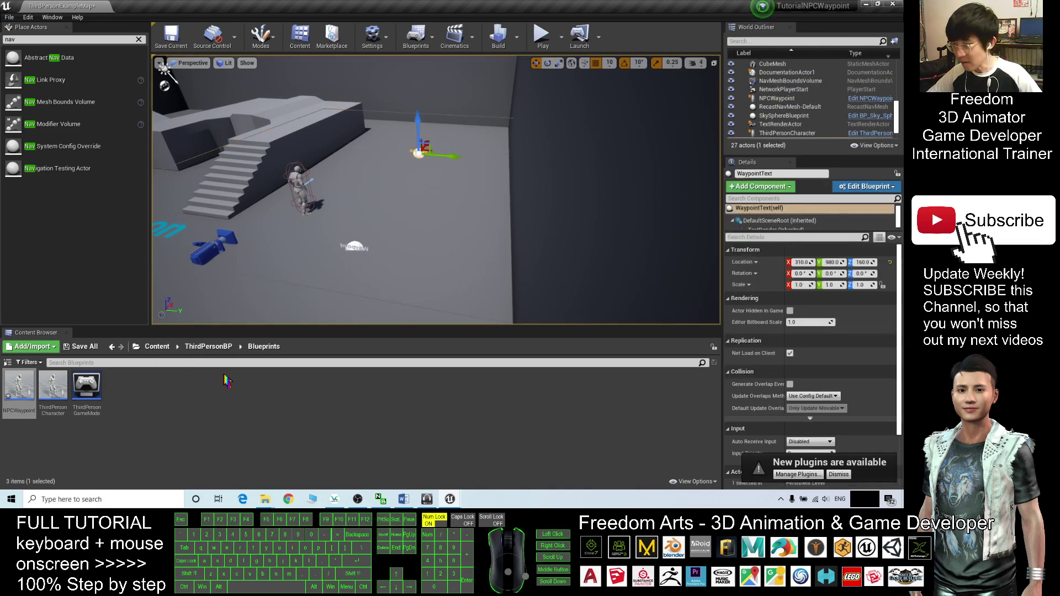
left_click(157, 347)
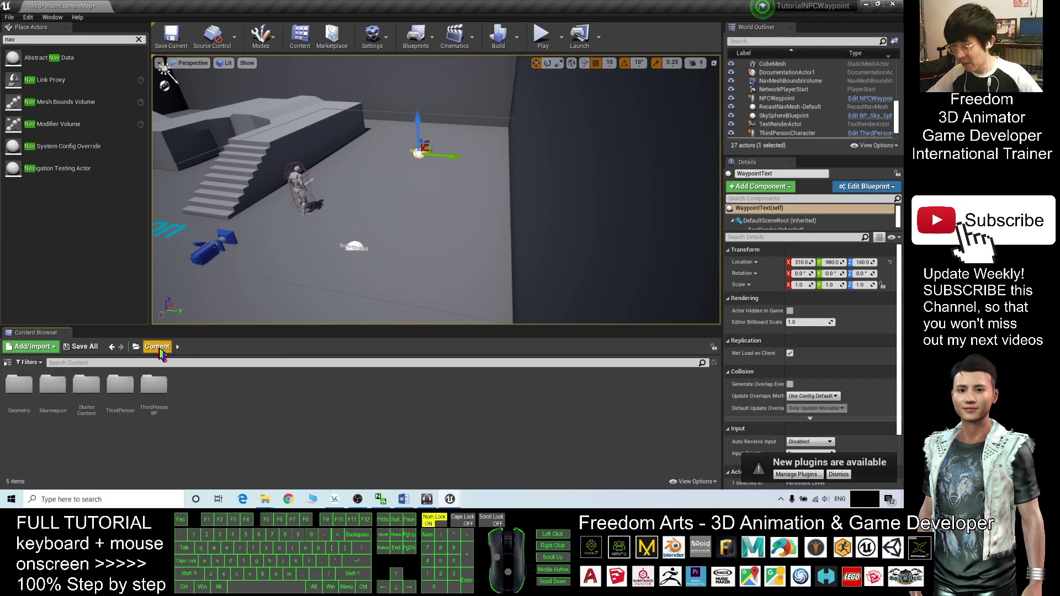
double_click(154, 385)
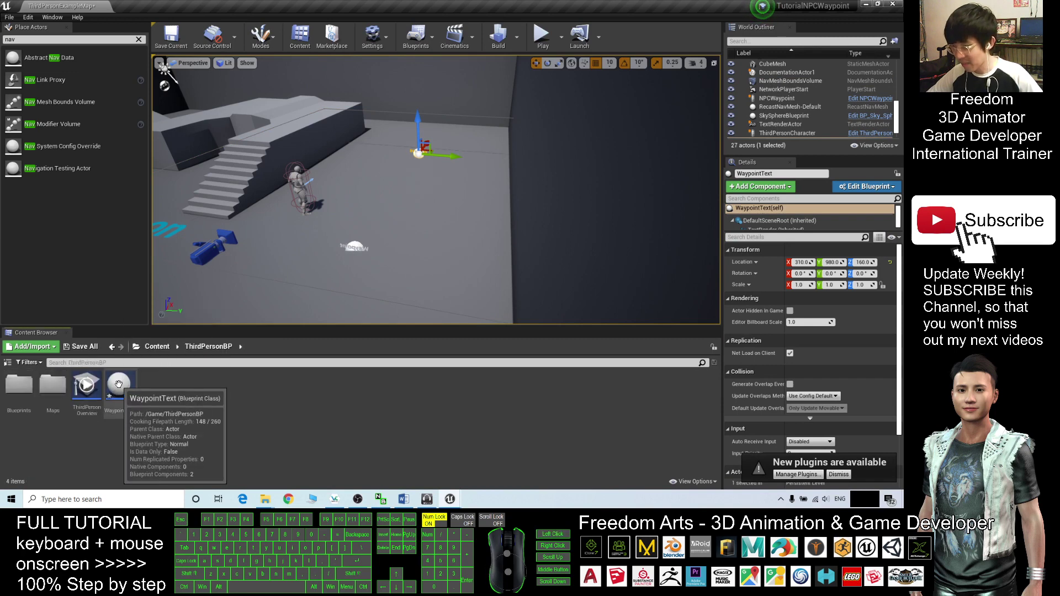
left_click_drag(119, 387, 387, 130)
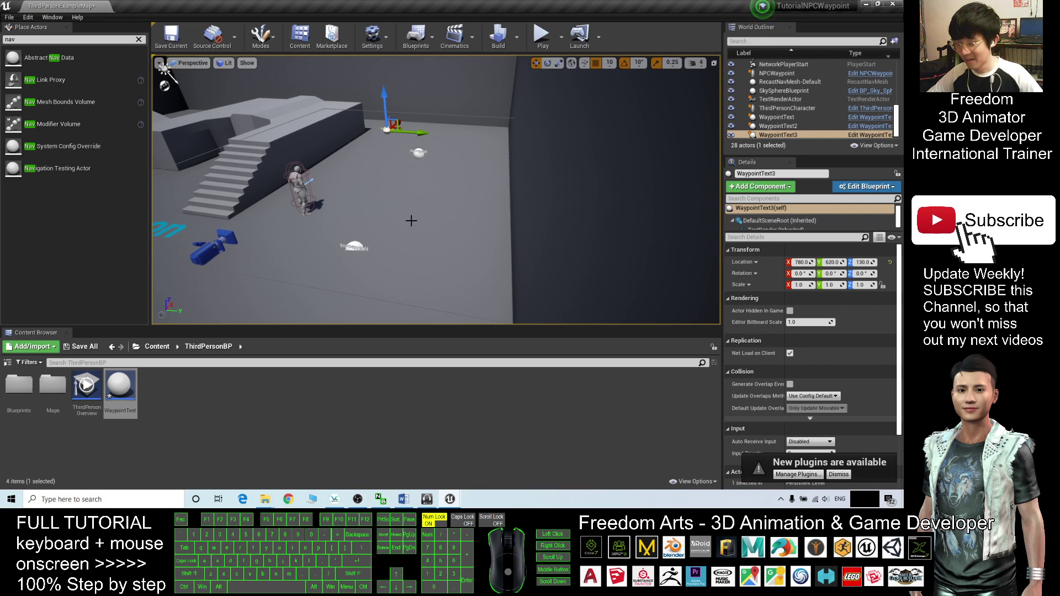
- Move the new WaypointText to the far corner behind the raised blocks, at about X 760, Y -970
left_click_drag(438, 182, 439, 216)
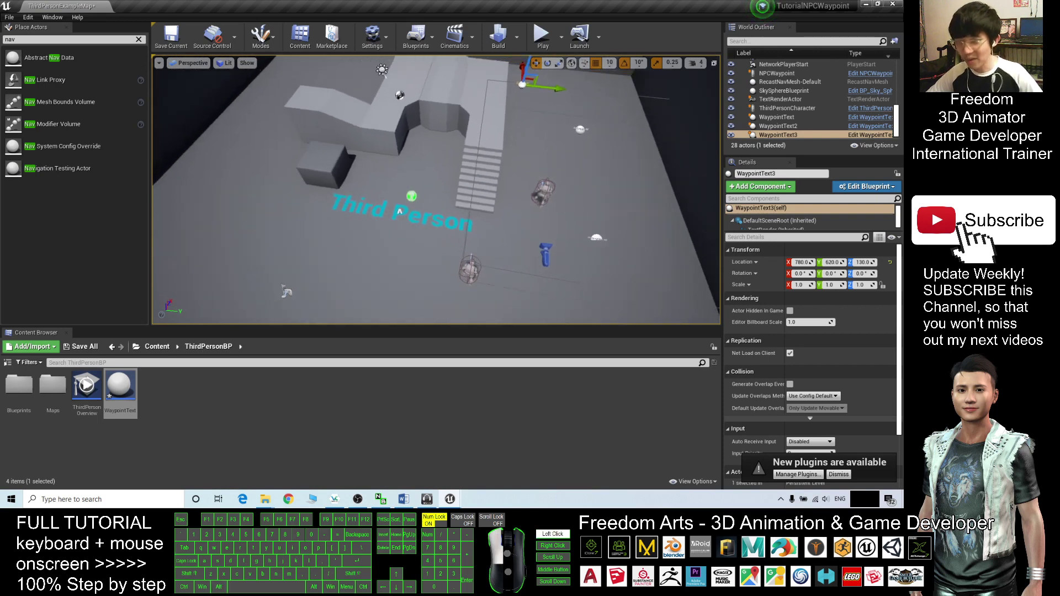
left_click_drag(437, 182, 470, 182)
scroll(491, 141, "down", 1)
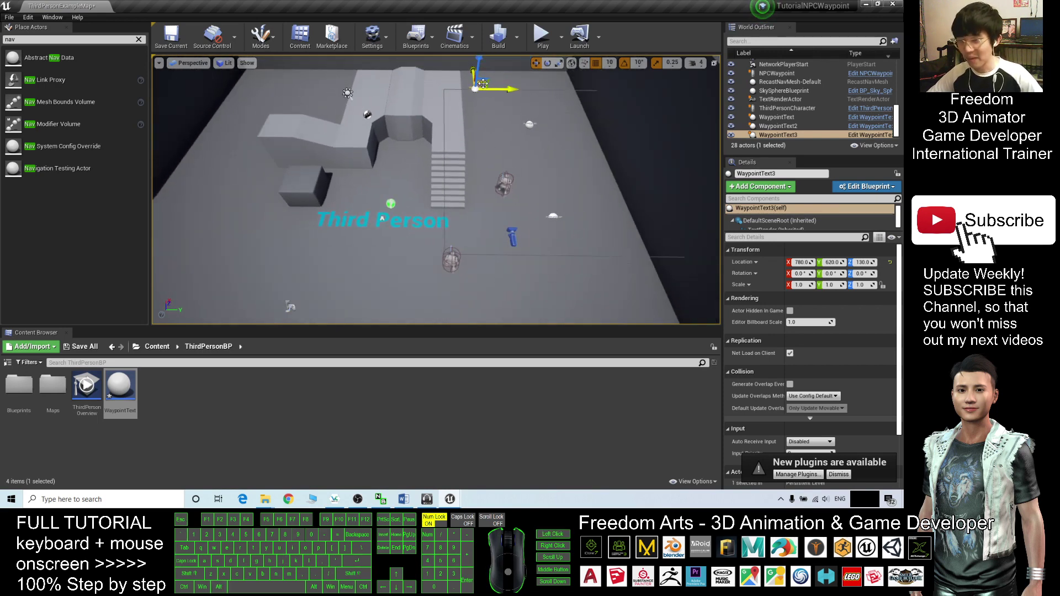
left_click_drag(482, 82, 298, 85)
- Move the first WaypointText to about X 820, Y 1060 and place a fourth one near X -760, Y -1060, Z 130
left_click(528, 123)
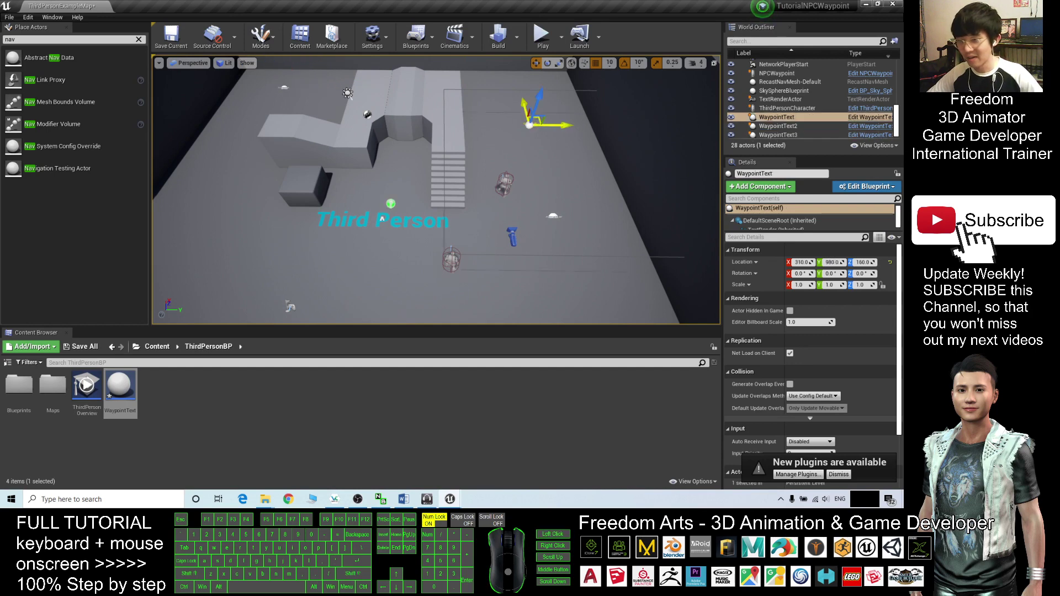
left_click_drag(537, 120, 528, 84)
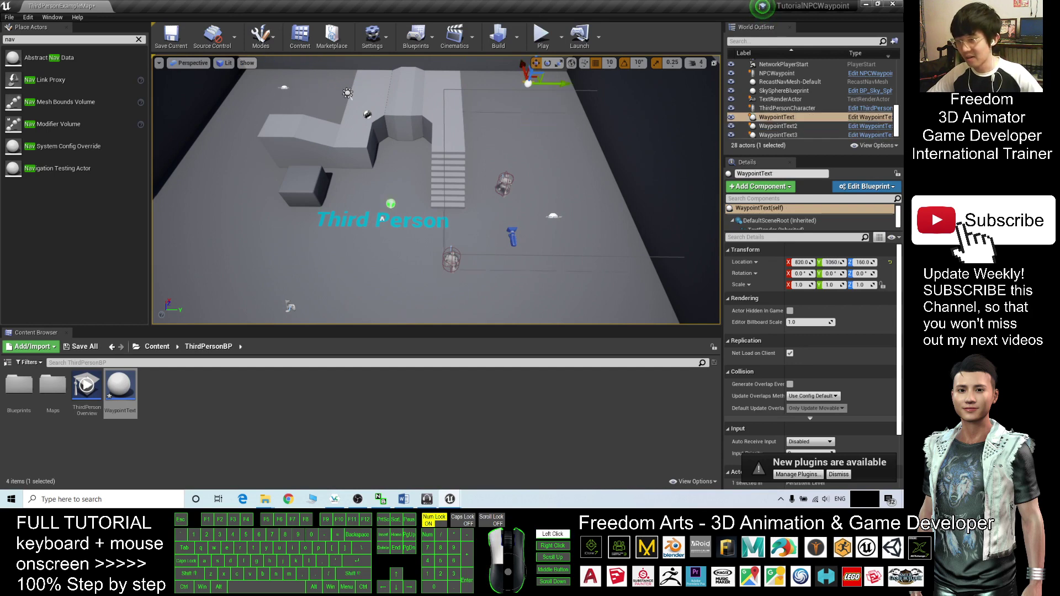
left_click(284, 87)
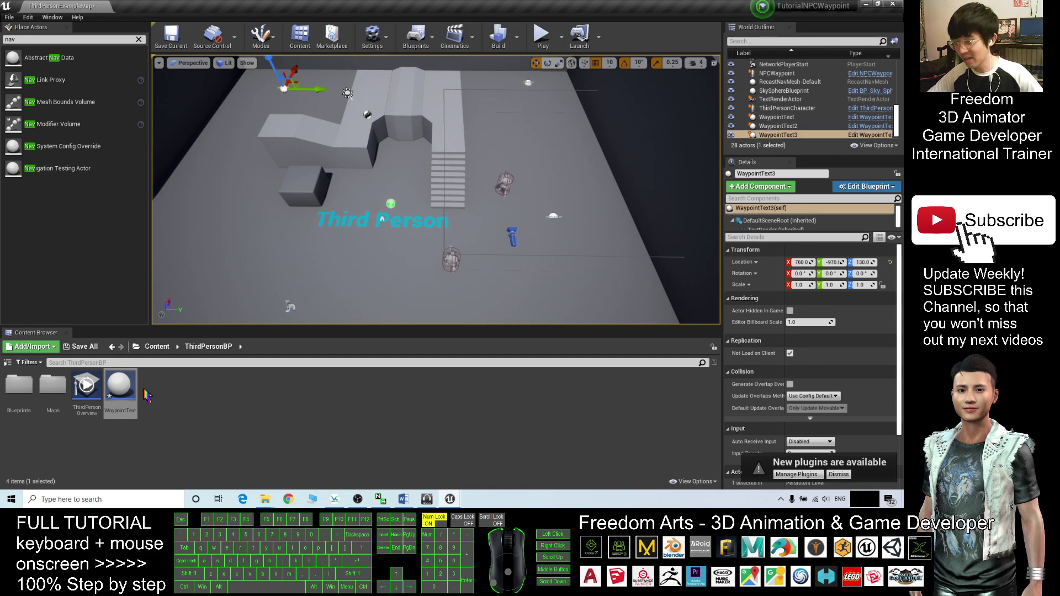
left_click_drag(137, 393, 171, 270)
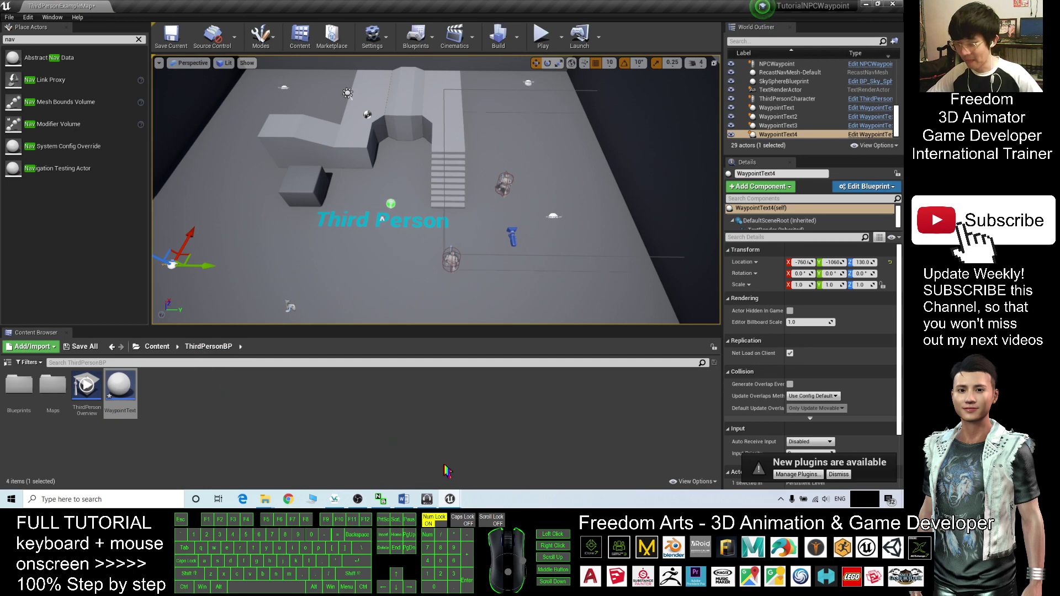
- In the NPCWaypoint event graph, disconnect the second AI MoveTo's On Success output from the first AI MoveTo
mouse_move(450, 499)
left_click(497, 458)
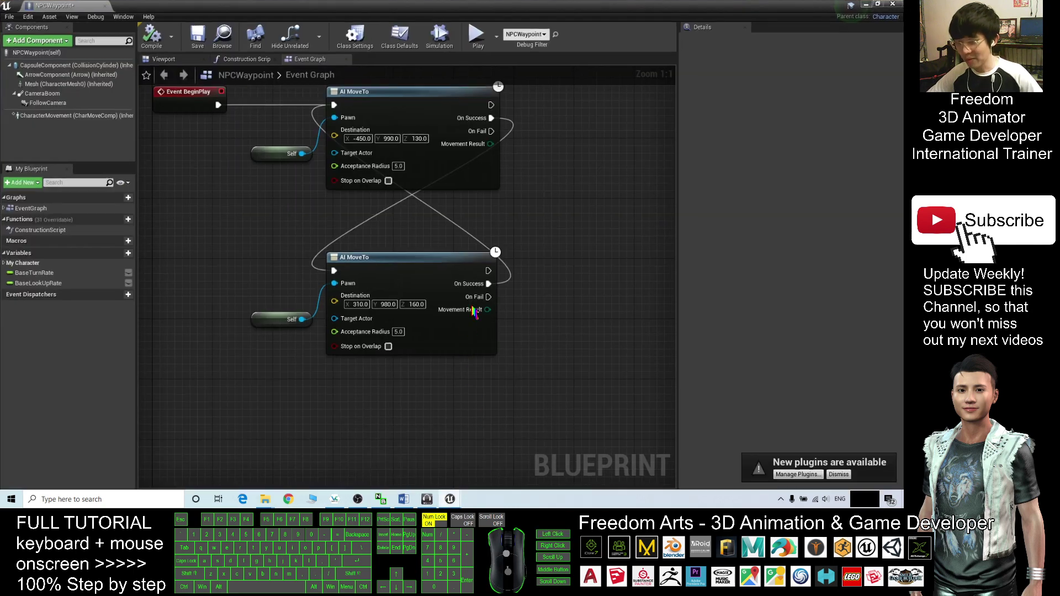
mouse_move(414, 262)
left_mouse_down()
mouse_move(468, 248)
mouse_move(427, 281)
mouse_move(402, 251)
left_mouse_up()
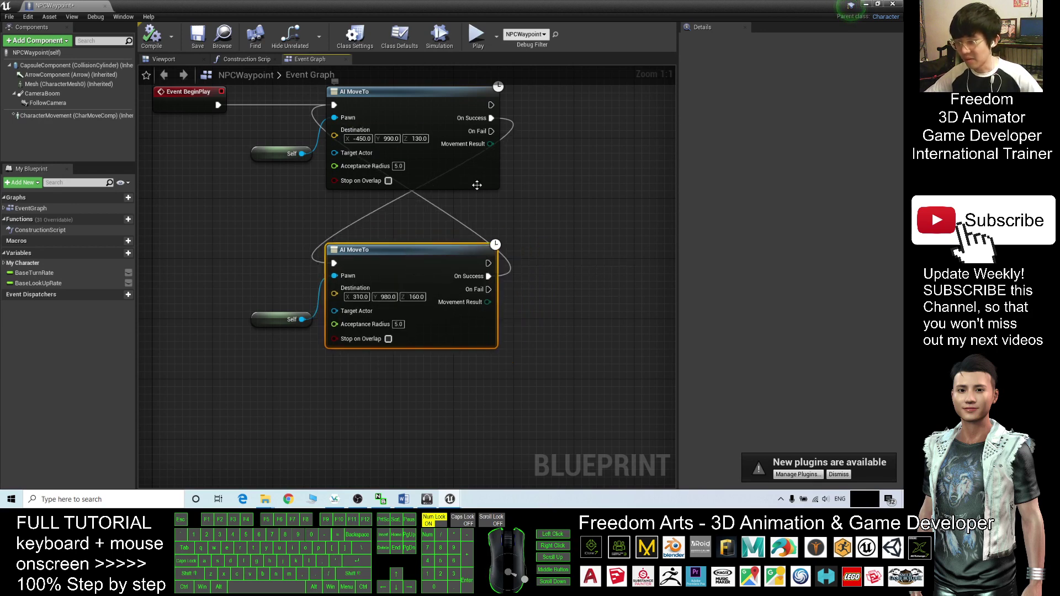
left_click_drag(489, 277, 286, 396, "ctrl")
- Paste two copies of the second AI MoveTo with its Self node and line them up below it in the graph
left_click(597, 239)
right_click_drag(399, 431, 404, 331)
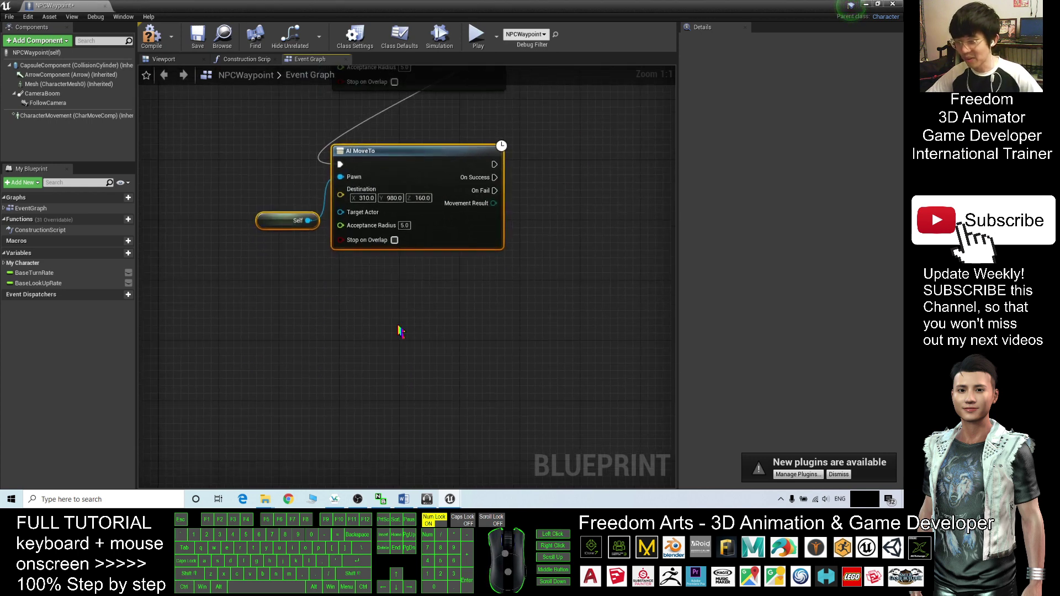
left_click(381, 343)
key("ctrl+v")
left_click_drag(451, 312, 405, 295)
scroll(582, 248, "down", 3)
scroll(546, 337, "down", 3)
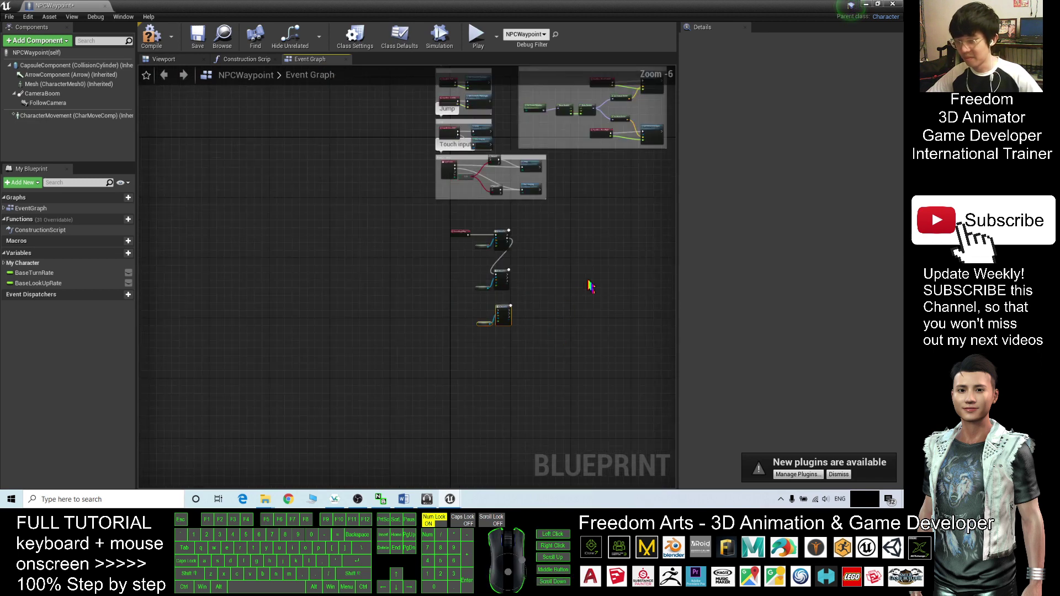
scroll(568, 281, "up", 3)
right_click_drag(555, 367, 540, 268)
left_click(395, 403)
key("ctrl+v")
left_click_drag(487, 382, 416, 362)
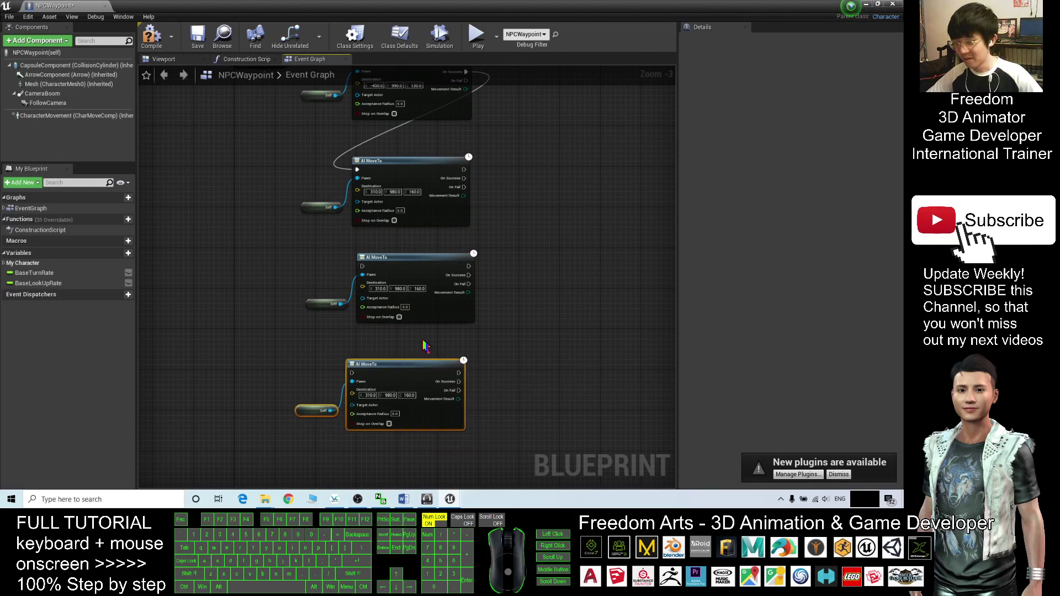
- Compare the location of WaypointText2 in the level with the first AI MoveTo's destination in the blueprint
left_click(866, 5)
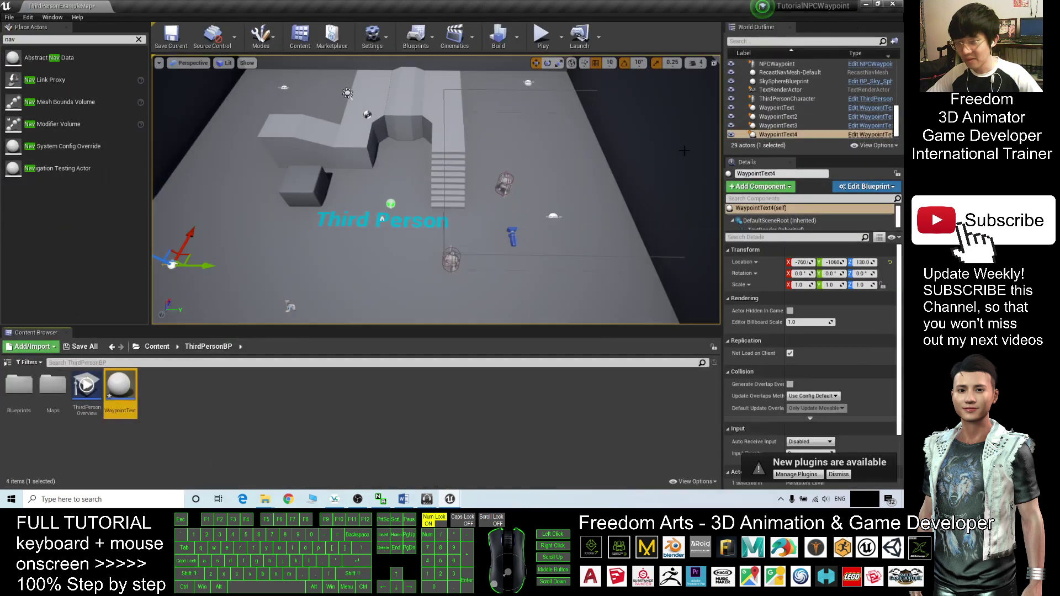
left_click(554, 216)
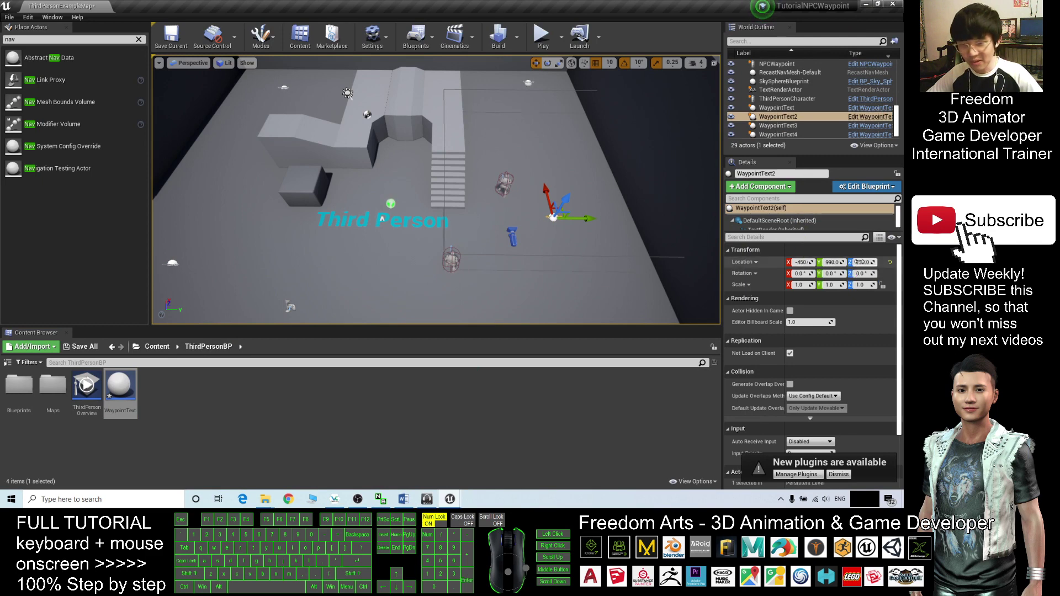
mouse_move(461, 503)
left_click(507, 448)
scroll(463, 153, "up", 3)
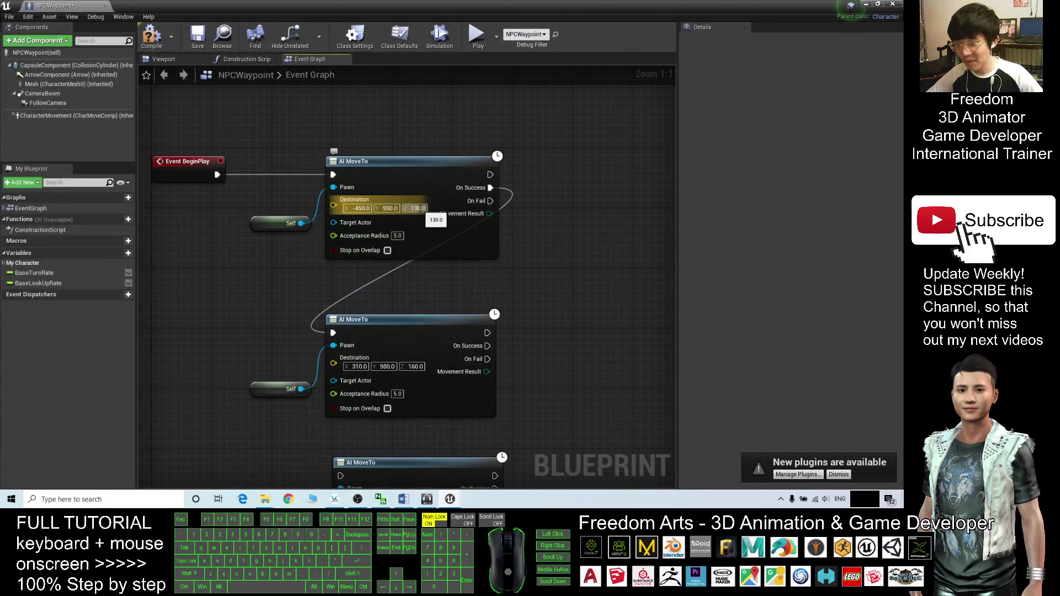
- Float the blueprint over the level and set the second AI MoveTo's destination to X 820, Y 1060 to match the first WaypointText
left_click(876, 5)
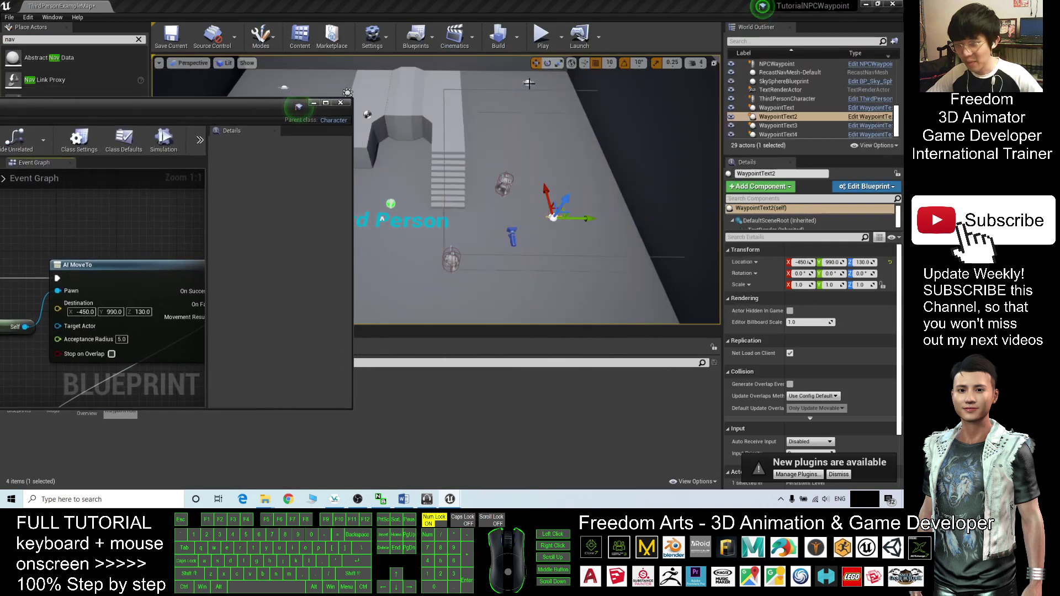
left_click(528, 83)
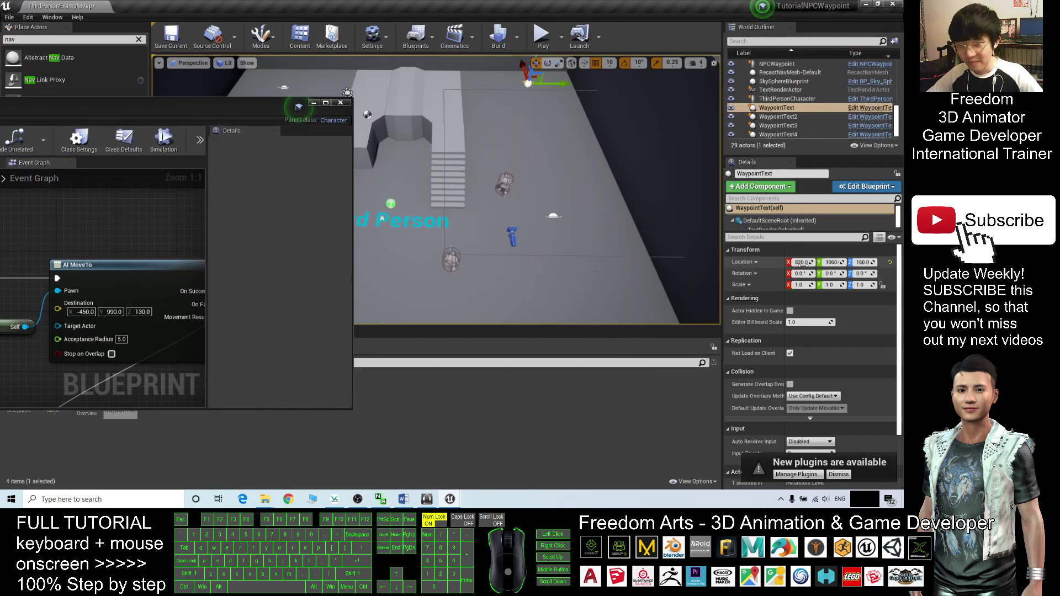
left_click_drag(253, 111, 486, 67)
scroll(381, 199, "down", 1)
right_click_drag(320, 269, 259, 117)
left_click(265, 248)
type("820")
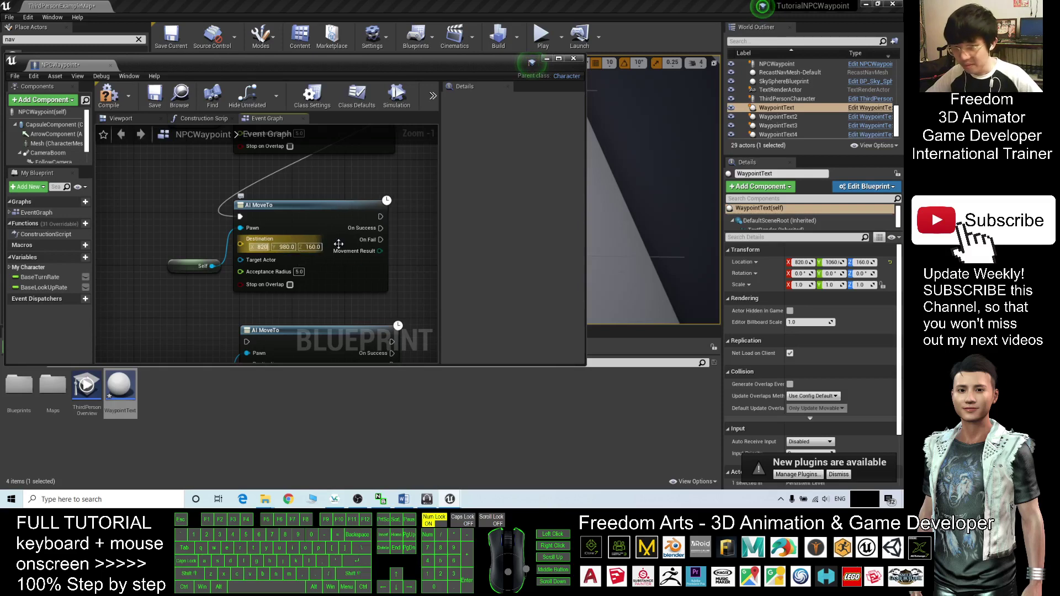
key("Return")
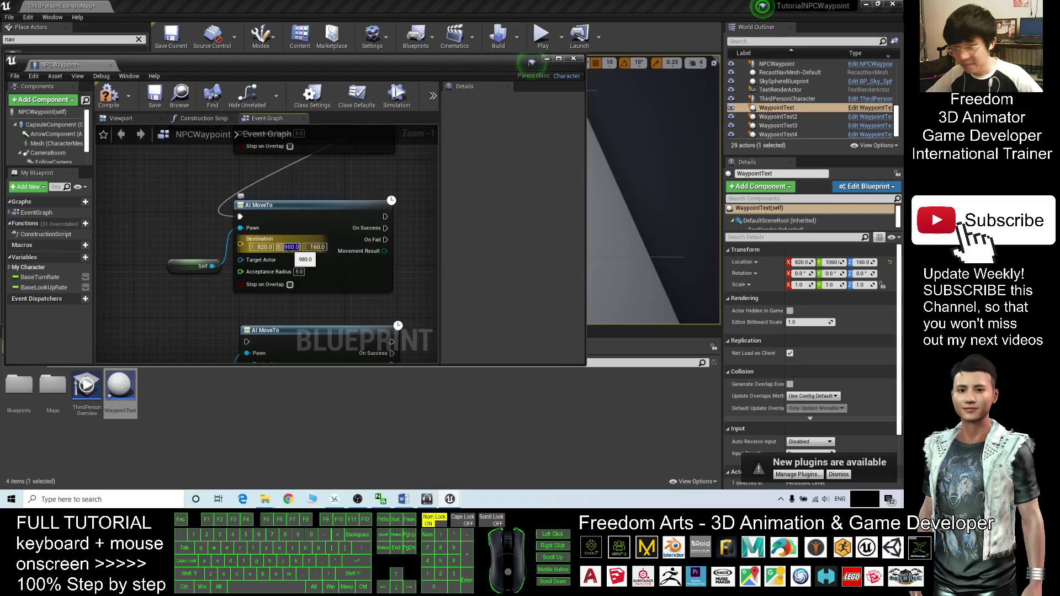
type("1060")
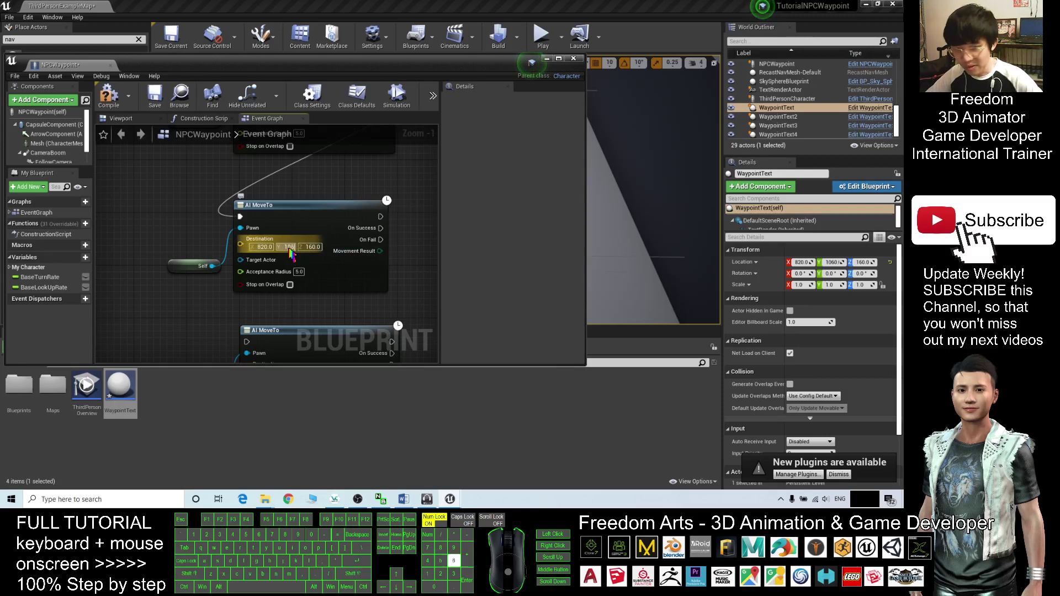
key("Return")
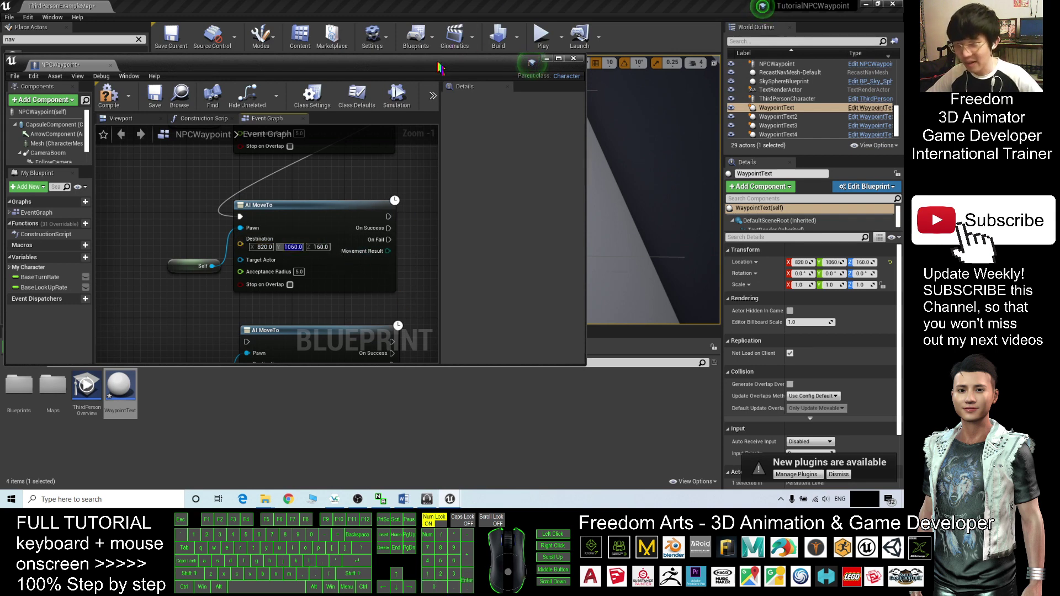
- Look up WaypointText3's location in the level and set the third AI MoveTo's destination to X 760, Y -970, Z 130
left_click_drag(417, 67, 476, 297)
left_click(284, 87)
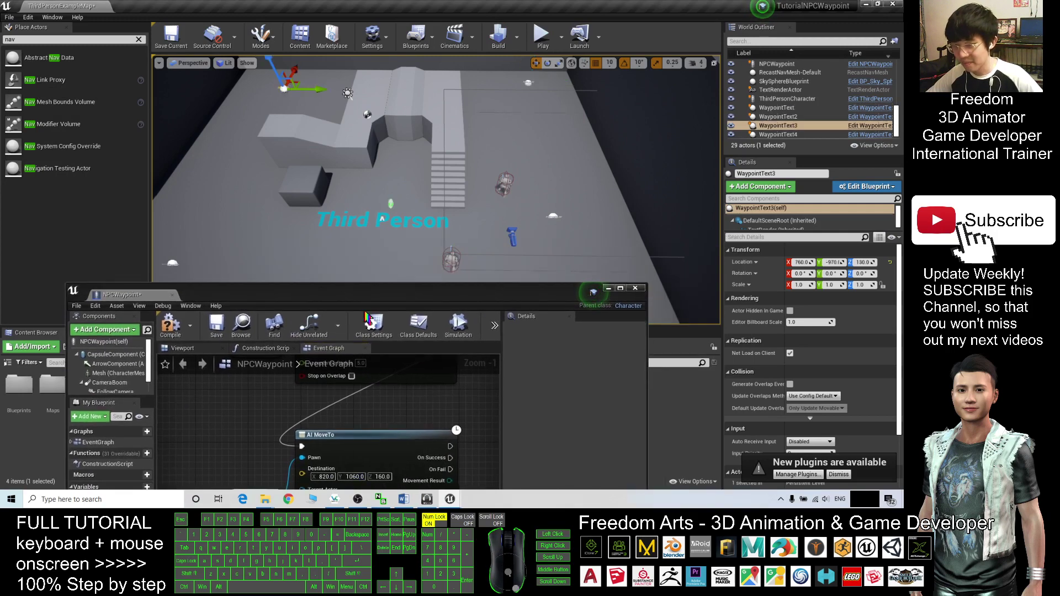
left_click_drag(477, 302, 458, 122)
right_click_drag(458, 227, 444, 152)
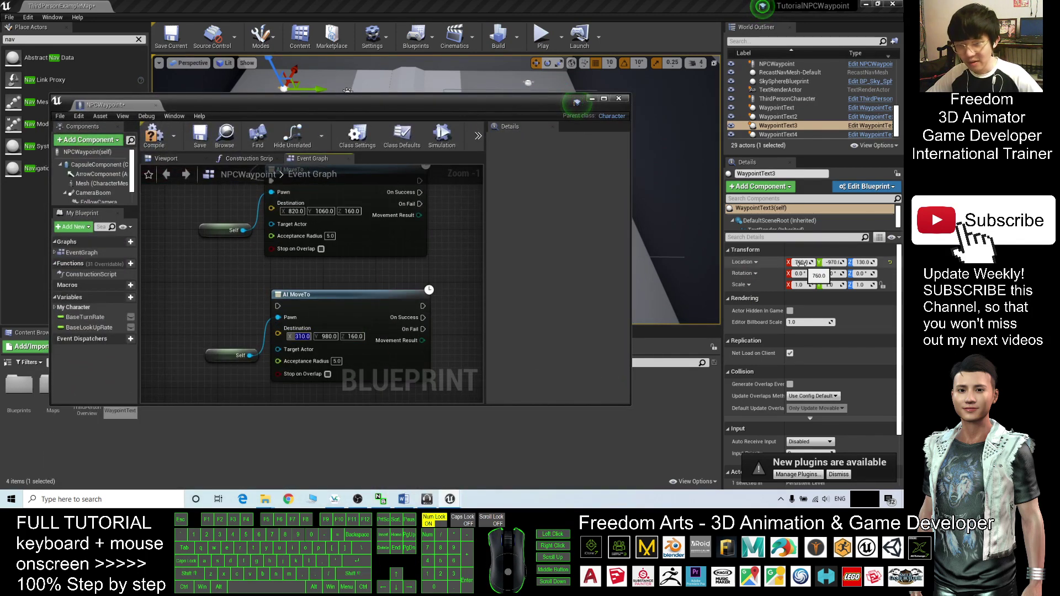
type("76")
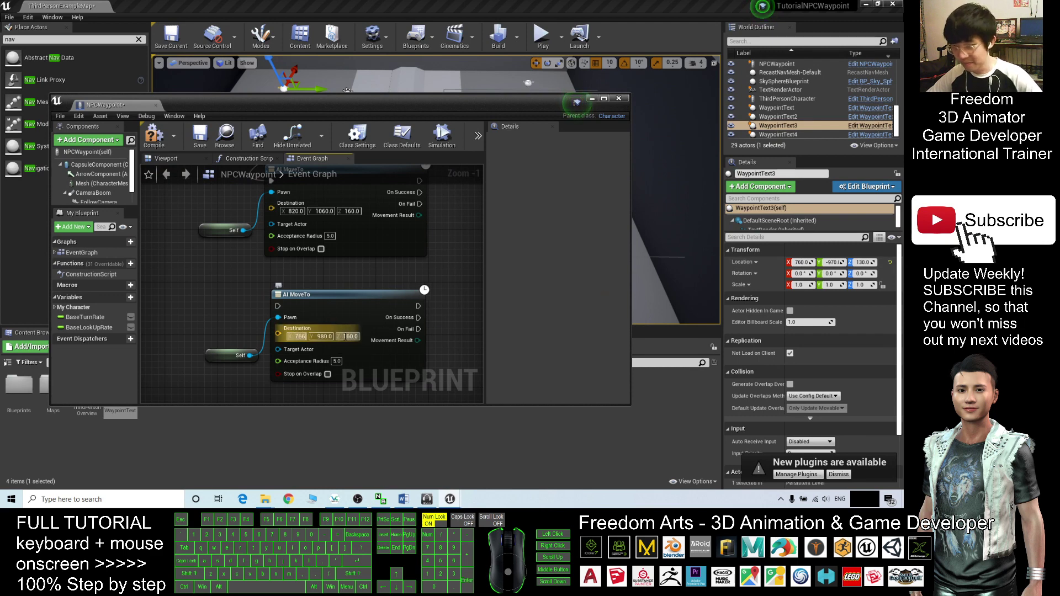
type("0")
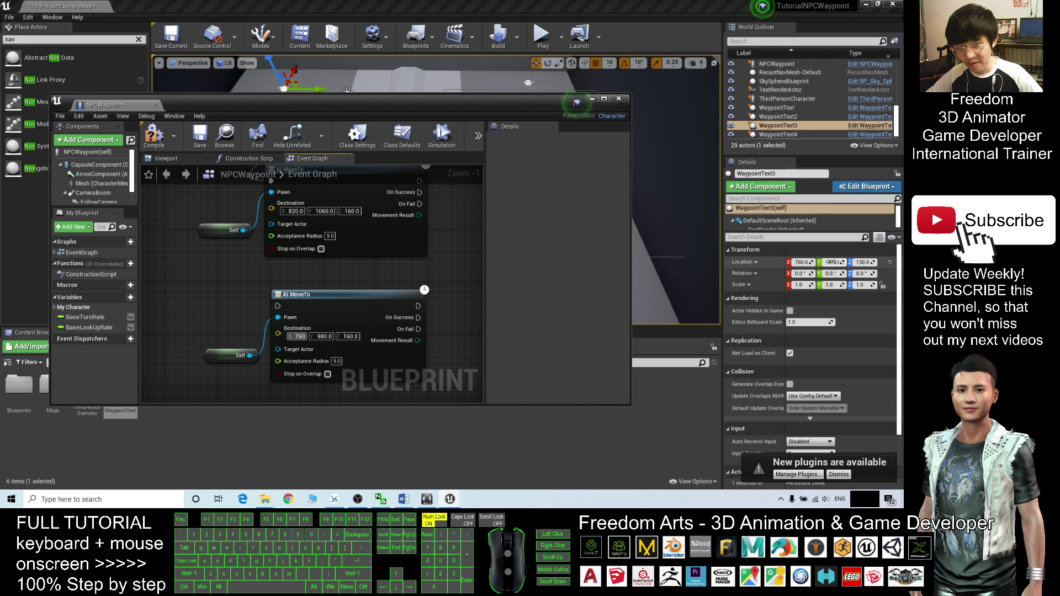
left_click(323, 336)
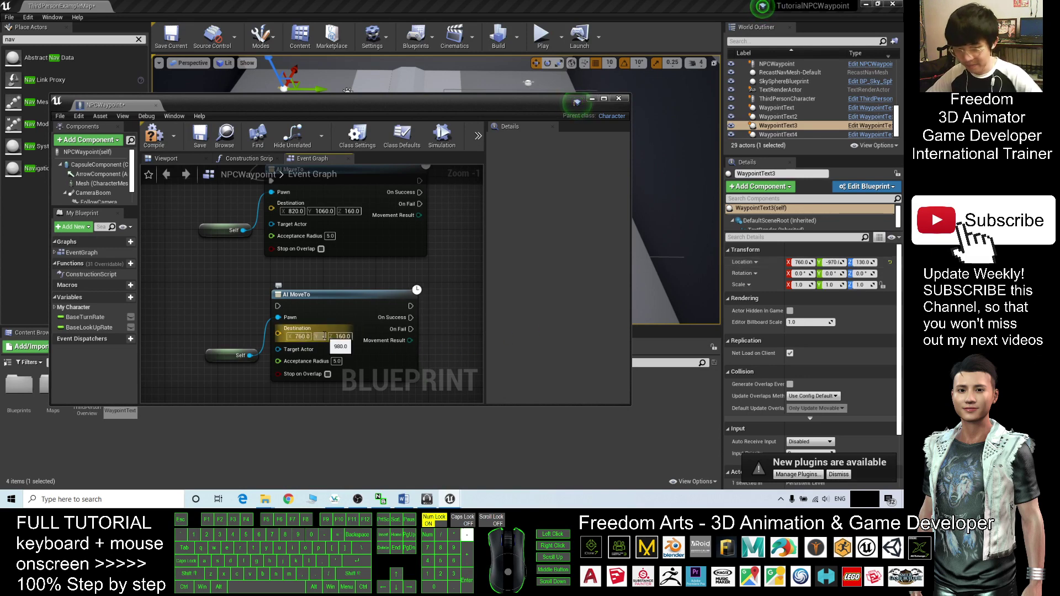
type("-970")
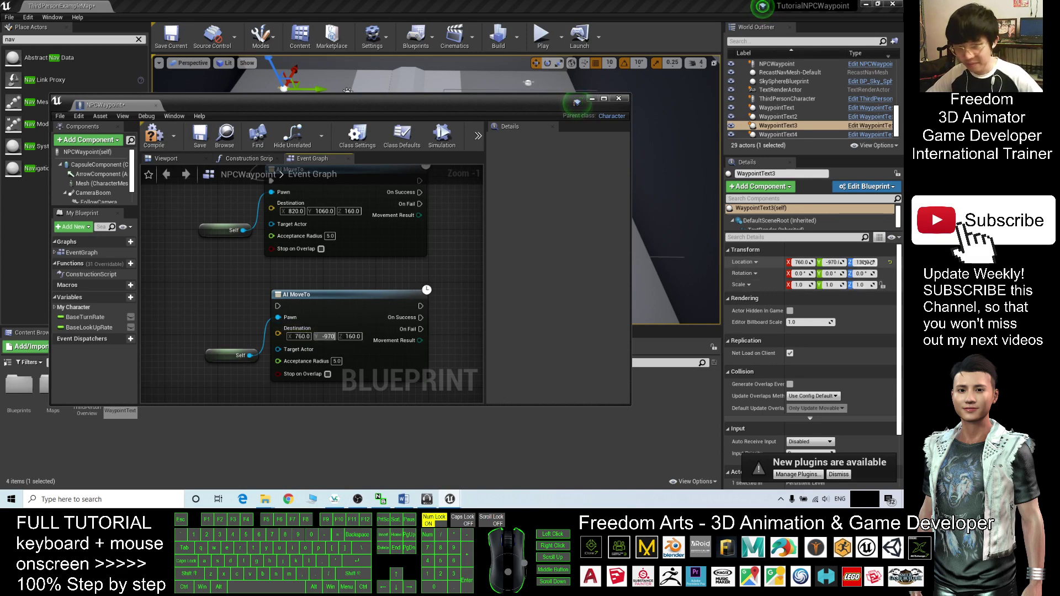
left_click(354, 337)
type("130")
key("Return")
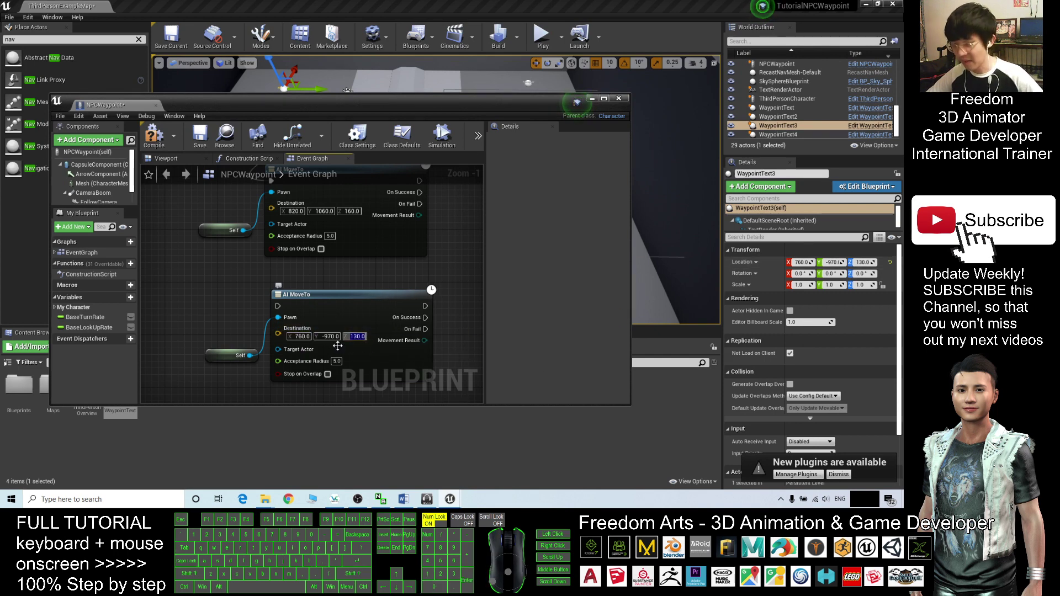
- Look up WaypointText4's location in the level and set the fourth AI MoveTo's destination to X 760, Y -1060, Z 130
left_click_drag(411, 107, 553, 298)
left_click(167, 270)
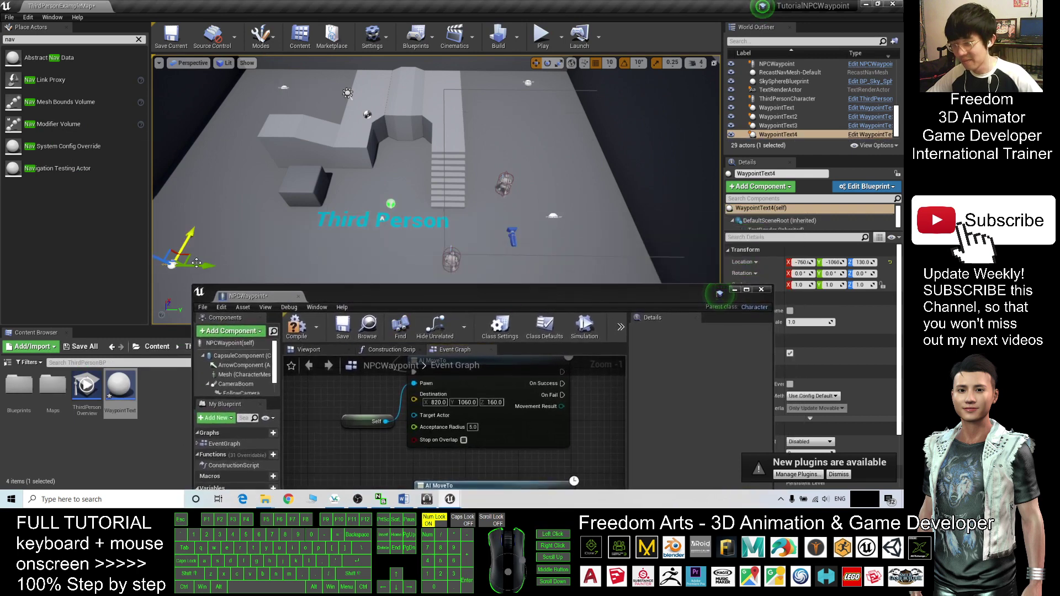
left_click_drag(418, 297, 373, 133)
scroll(479, 312, "down", 1)
right_click_drag(539, 329, 532, 155)
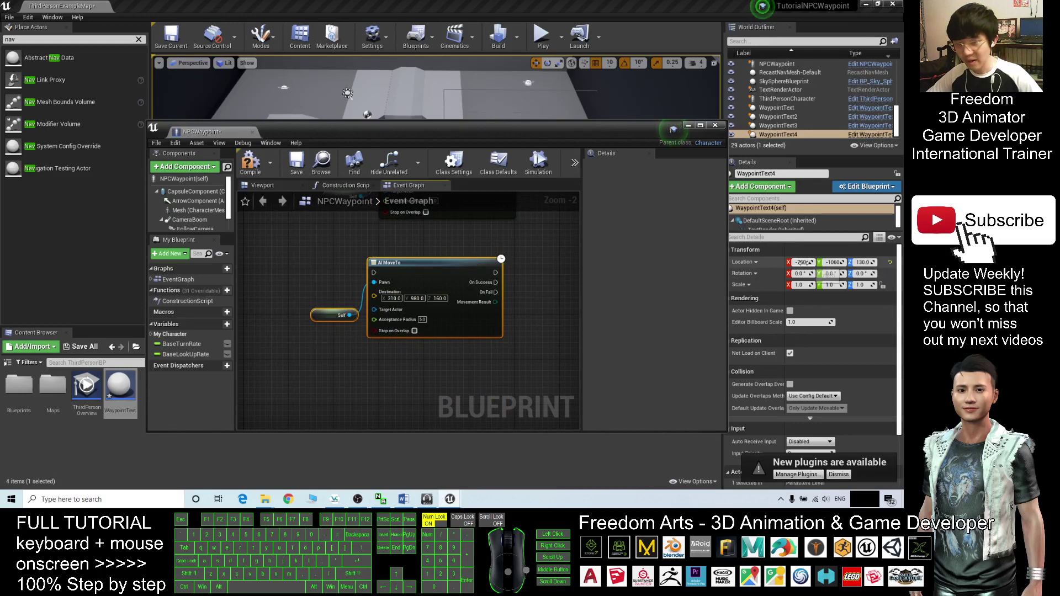
left_click_drag(499, 136, 469, 129)
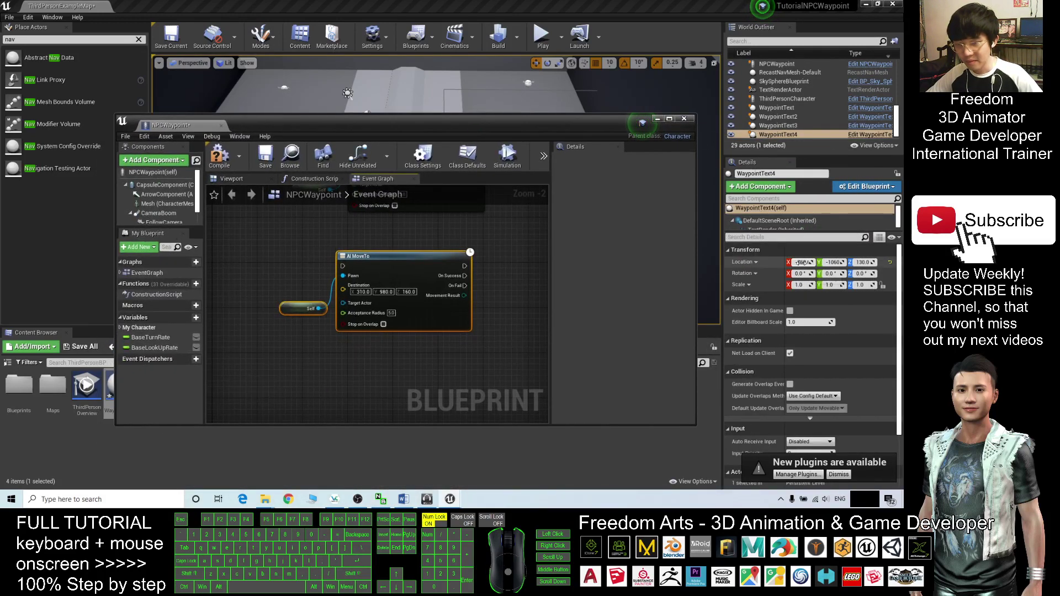
right_click_drag(532, 273, 527, 327)
left_click(358, 349)
type("760")
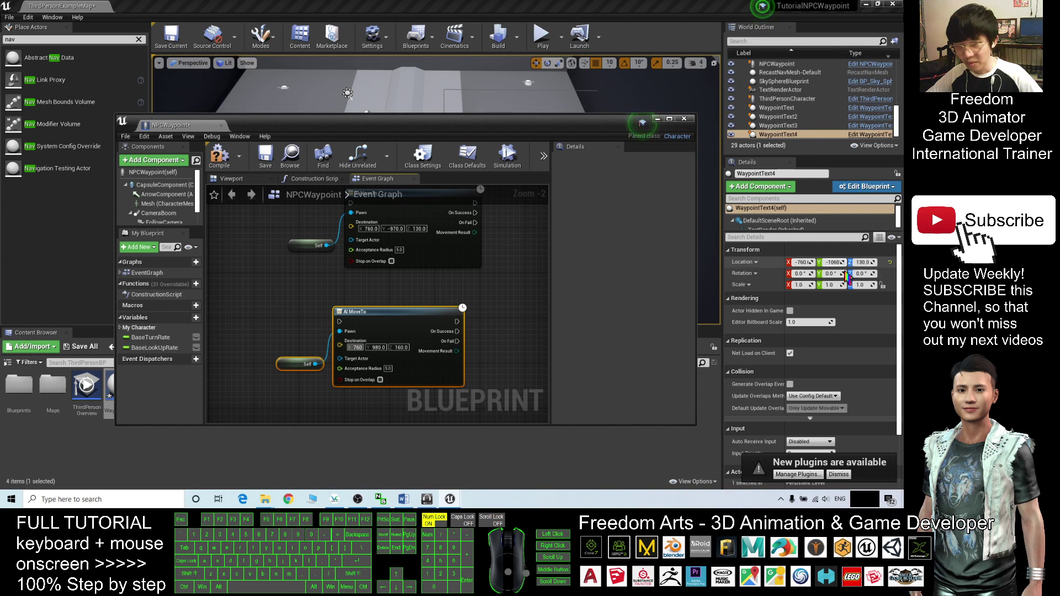
left_click(380, 348)
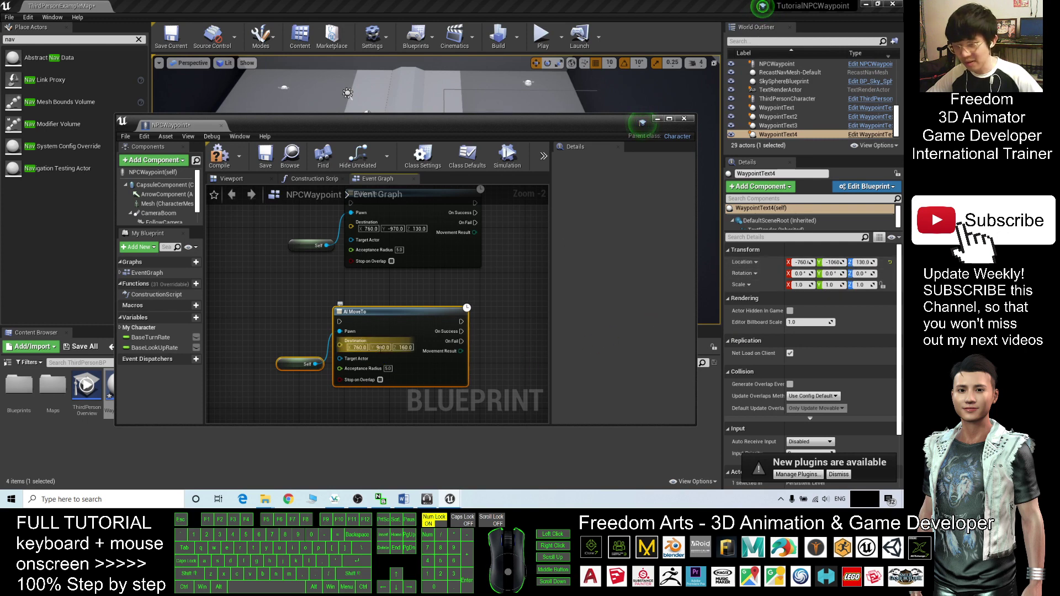
type("-")
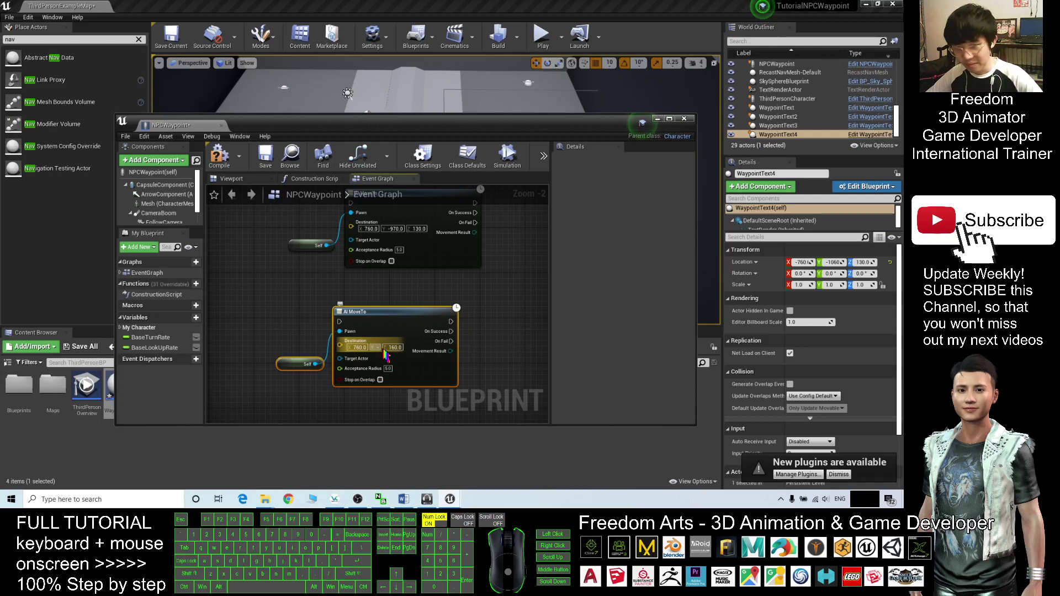
type("1060.0")
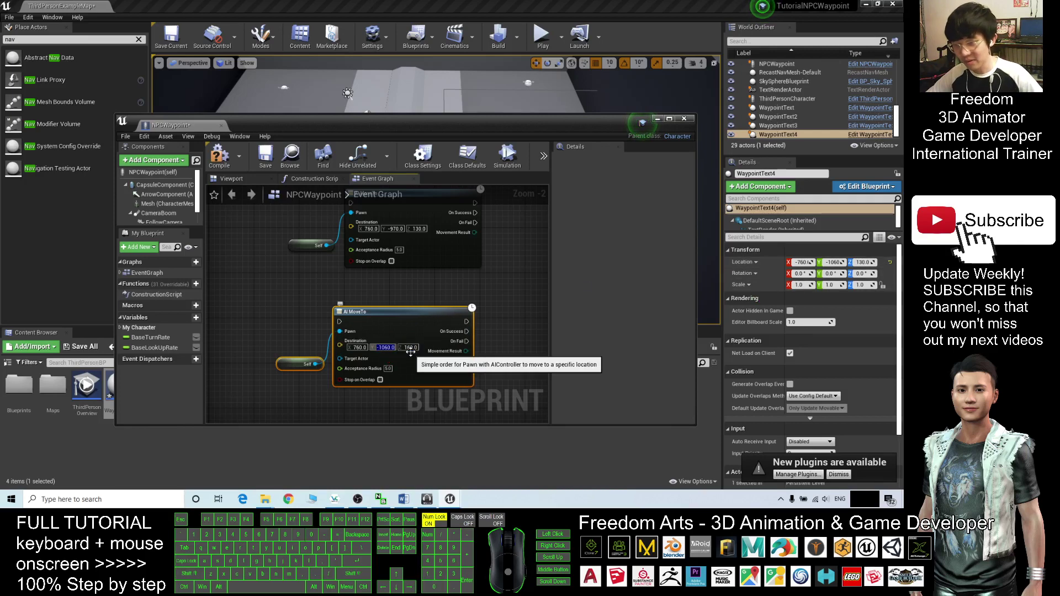
left_click(410, 347)
type("130.0")
key("Return")
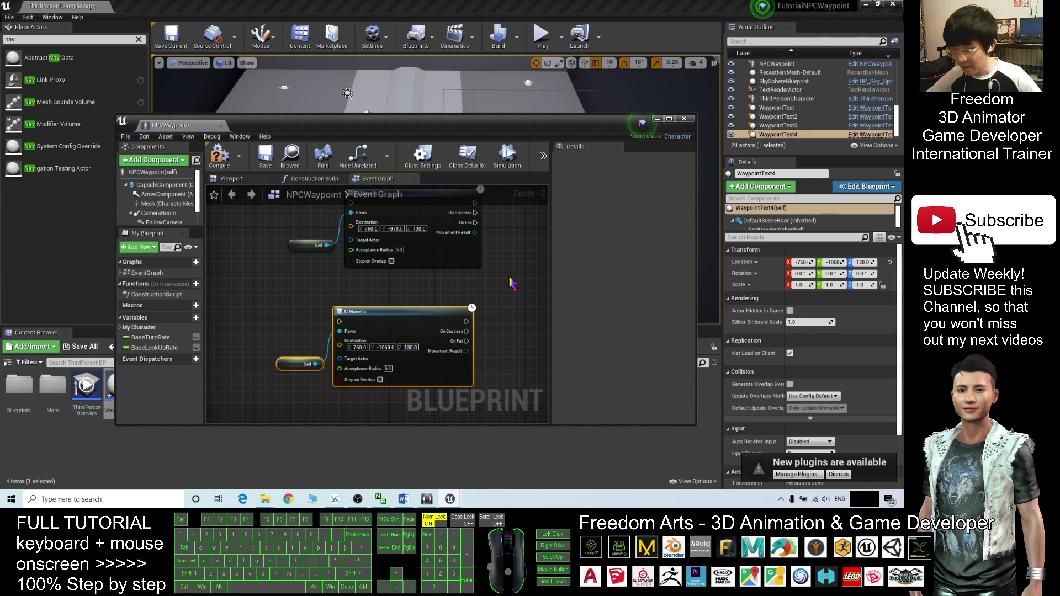
- Maximize the blueprint and chain On Success from the second AI MoveTo to the third, and from the third to the fourth
left_click(669, 119)
scroll(562, 318, "down", 2)
right_click_drag(562, 317, 577, 402)
scroll(549, 366, "up", 4)
right_click_drag(487, 308, 546, 346)
right_click_drag(535, 201, 546, 305)
right_click_drag(506, 392, 551, 222)
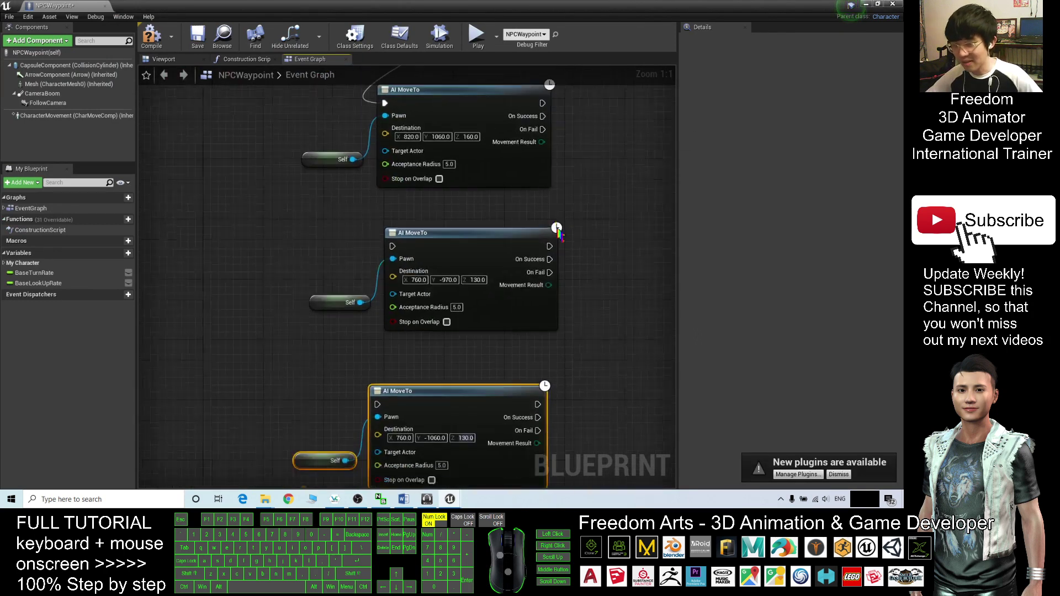
left_click_drag(544, 118, 392, 246)
right_click_drag(597, 375, 580, 253)
left_click_drag(532, 138, 360, 282)
right_click_drag(502, 182, 488, 327)
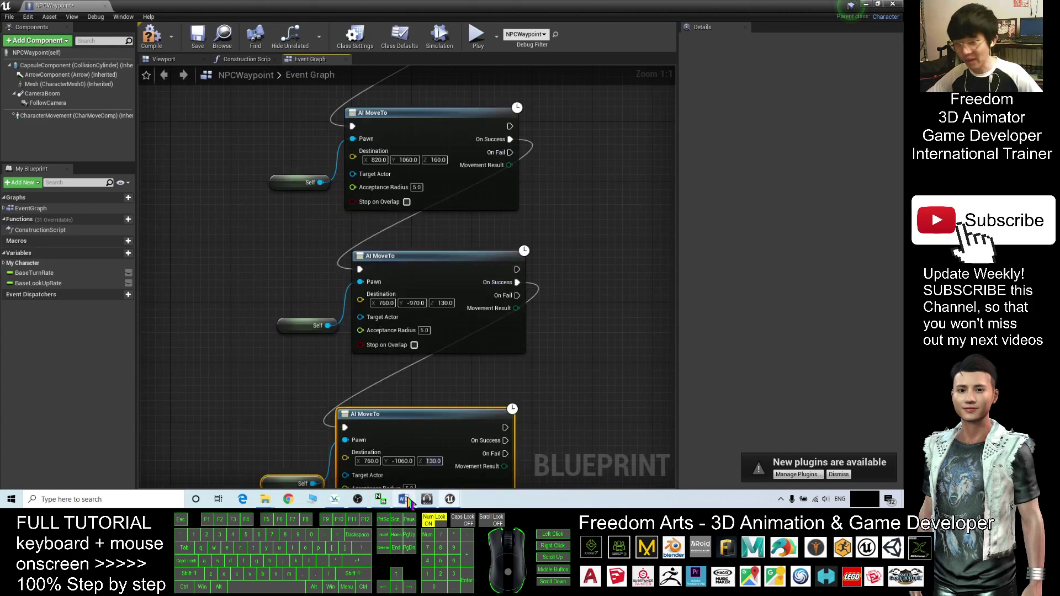
- Connect the fourth AI MoveTo's On Success back to the first AI MoveTo's execution input to close the loop
scroll(544, 354, "down", 1)
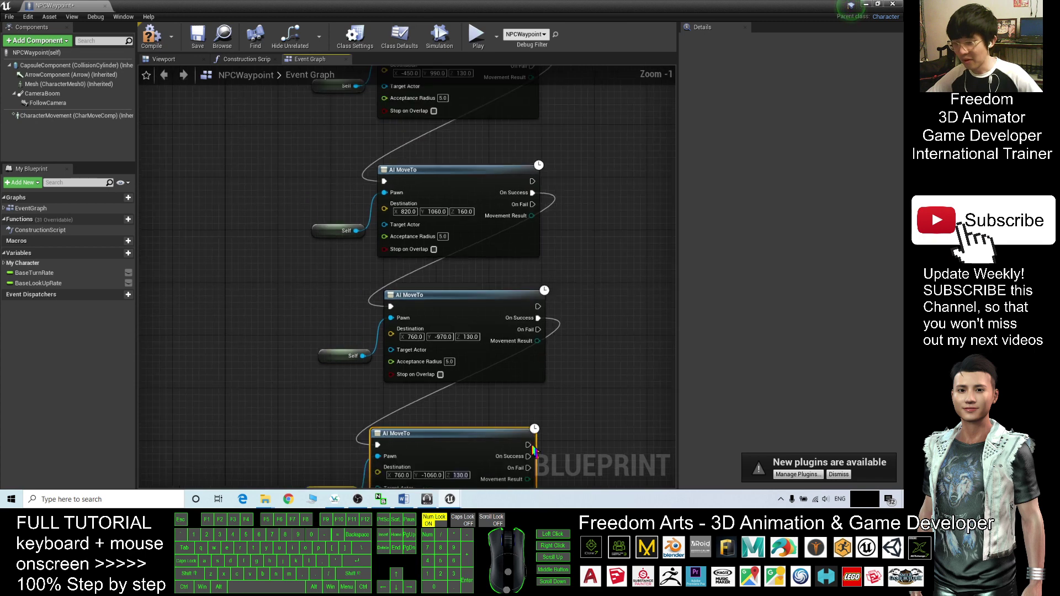
scroll(459, 204, "down", 1)
right_click_drag(456, 102, 442, 132)
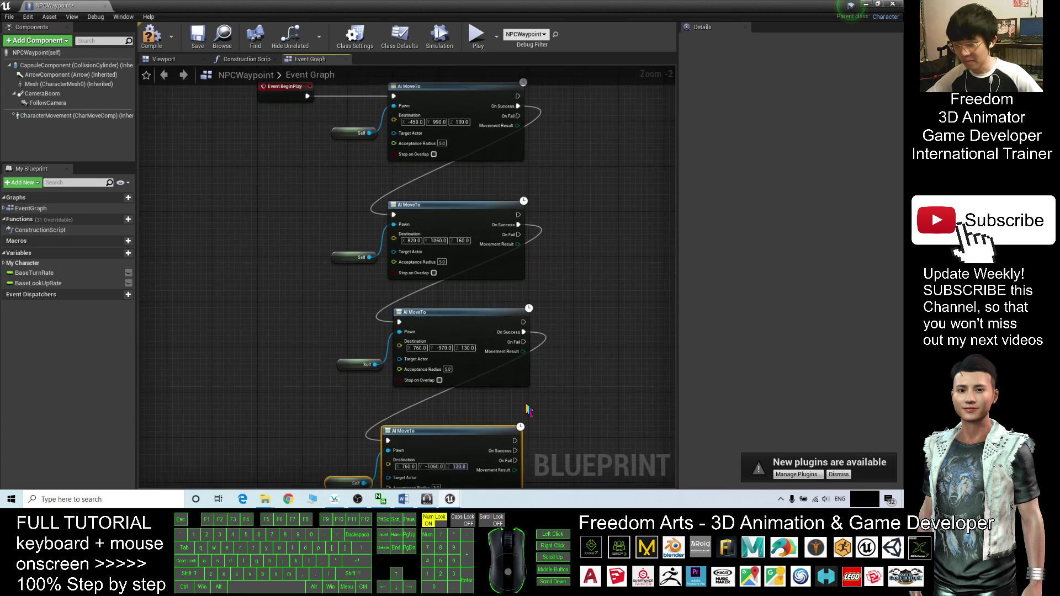
left_click_drag(515, 450, 394, 97)
scroll(582, 307, "down", 2)
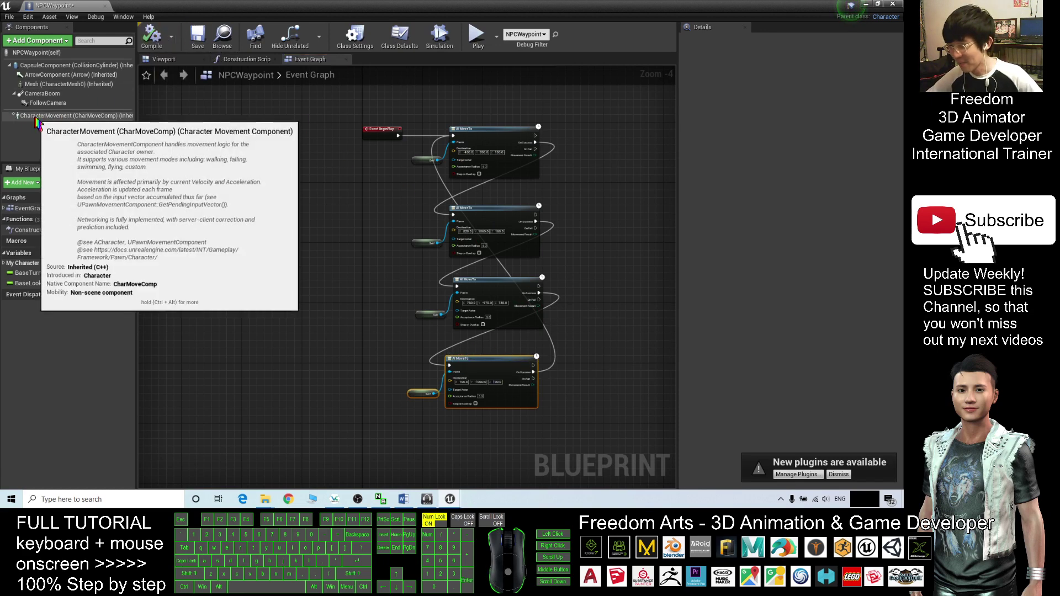
- Increase the Max Walk Speed of the NPCWaypoint's CharacterMovement component and compile the blueprint
left_click(35, 117)
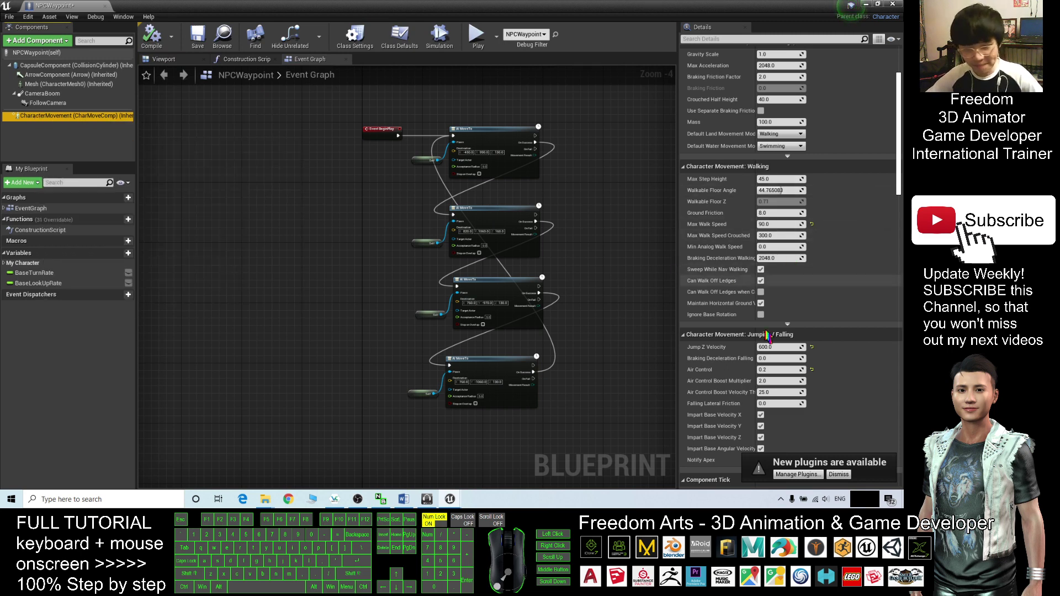
scroll(900, 224, "down", 5)
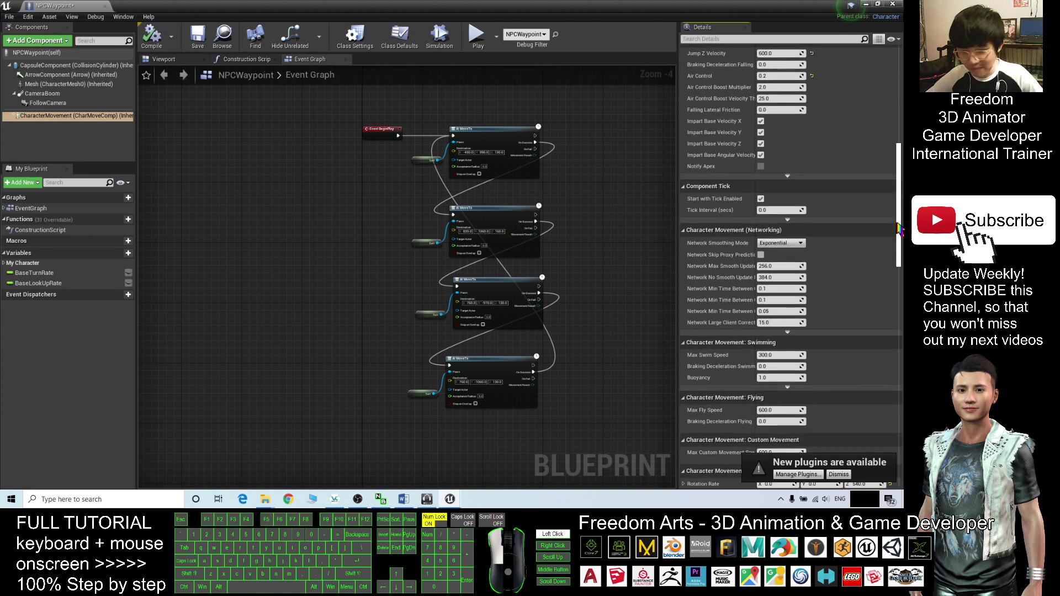
scroll(900, 229, "down", 1)
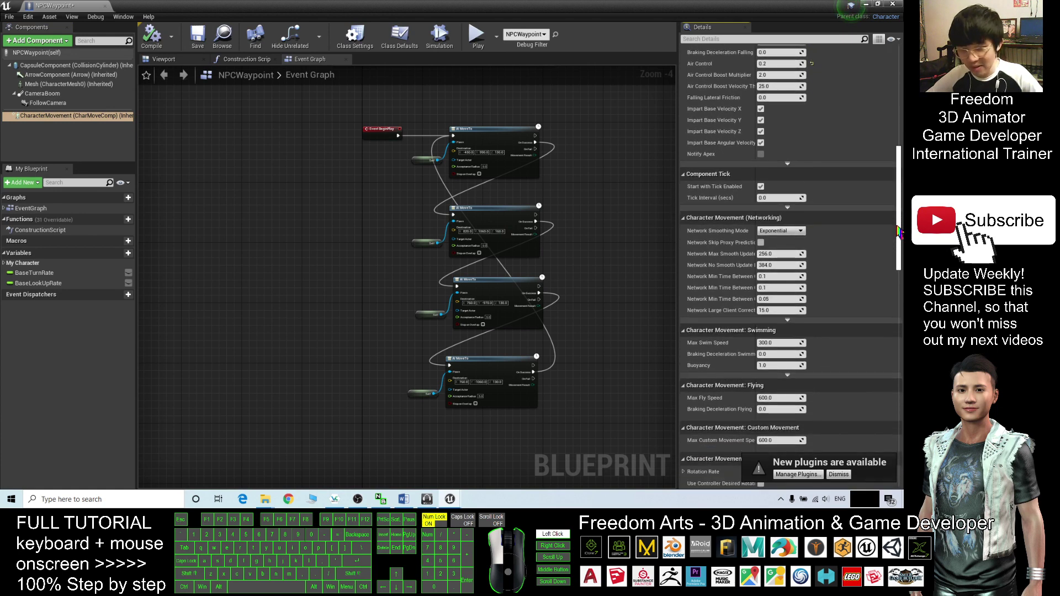
left_click_drag(899, 232, 899, 179)
scroll(782, 100, "up", 8)
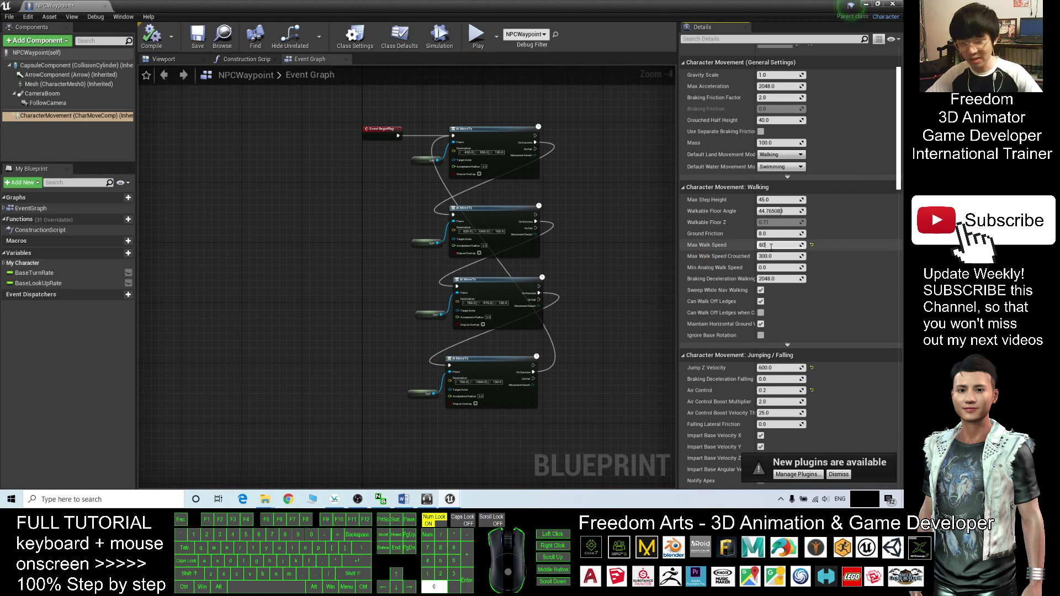
left_click(155, 40)
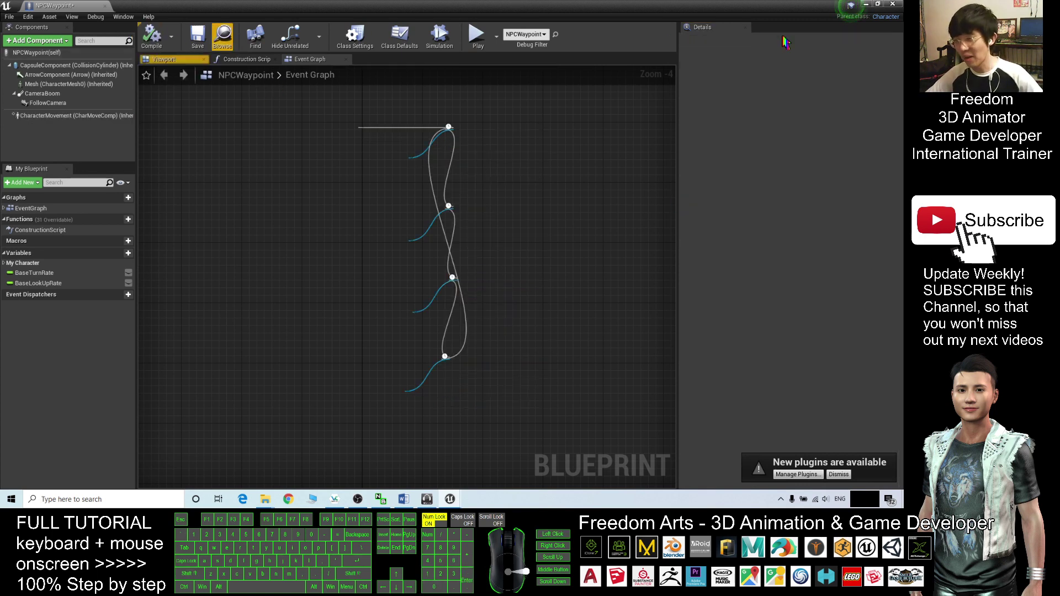
- Play-test the level, run the player character over to the NPC to watch its movement, and stop the session
left_click(865, 4)
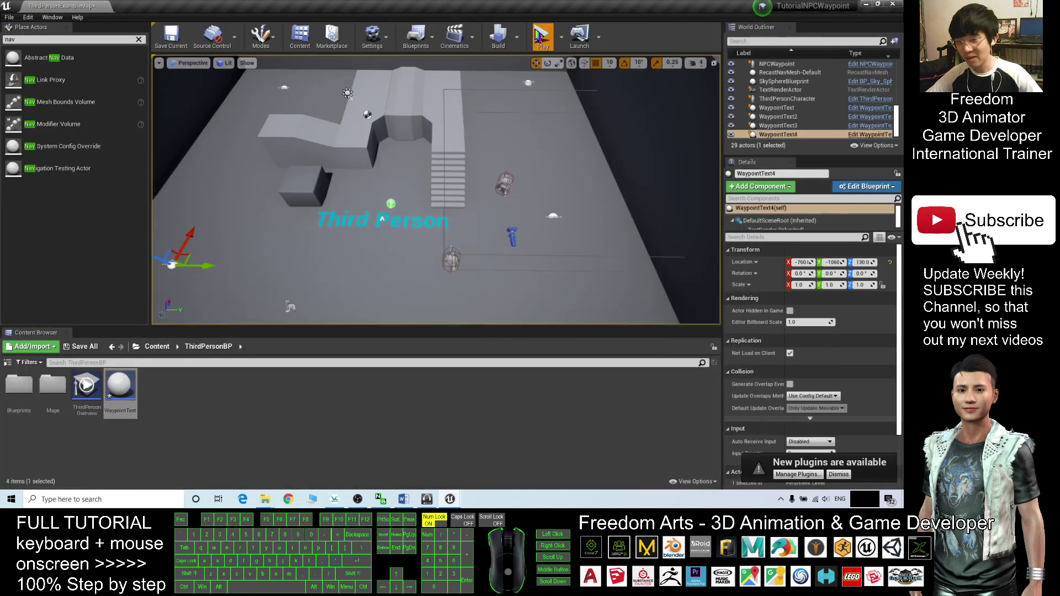
left_click(544, 34)
key("w")
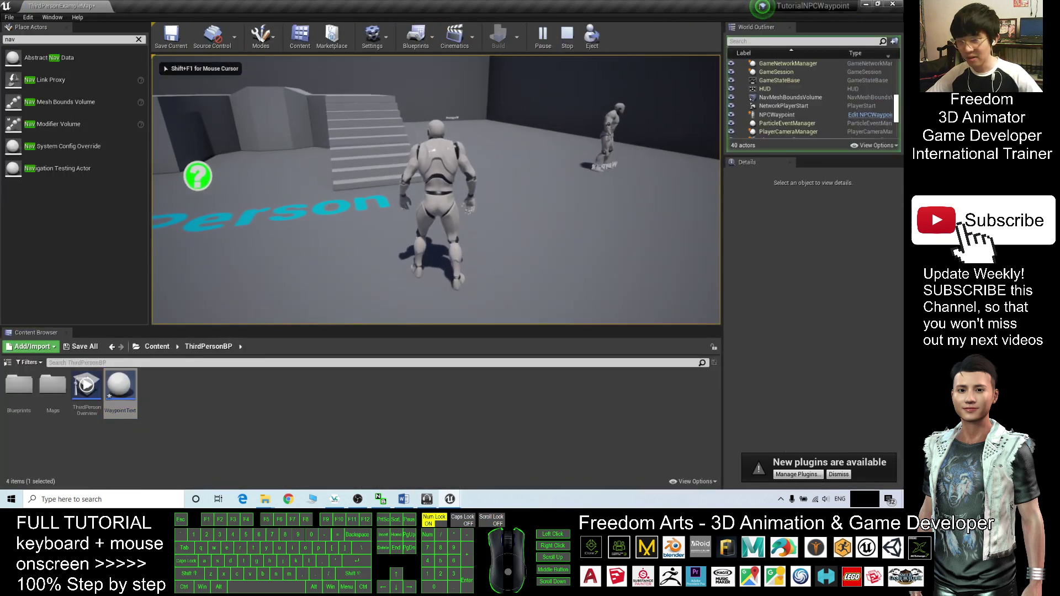
key("d")
key("w")
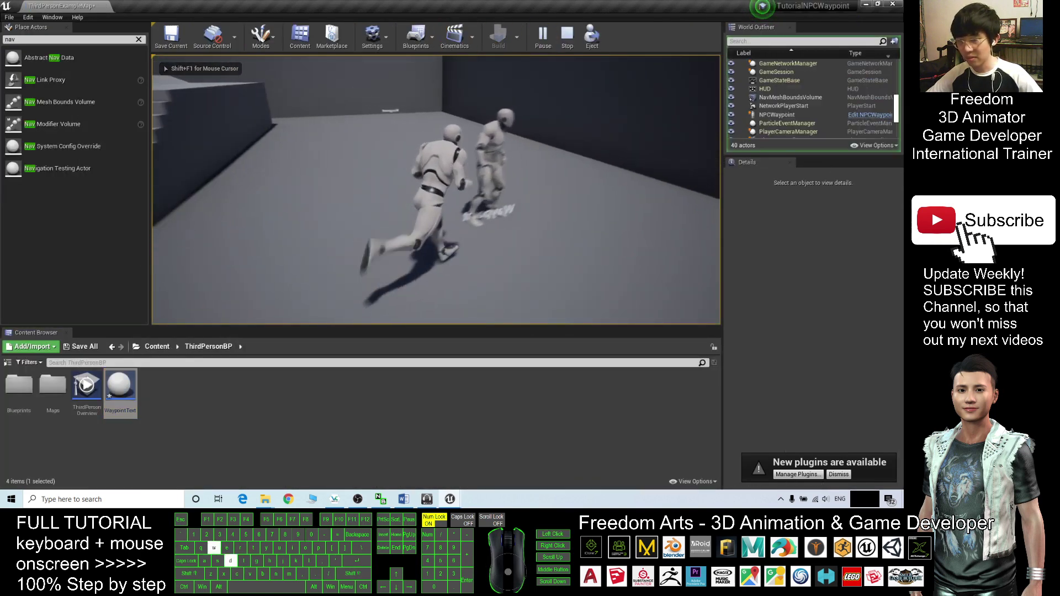
key("Escape")
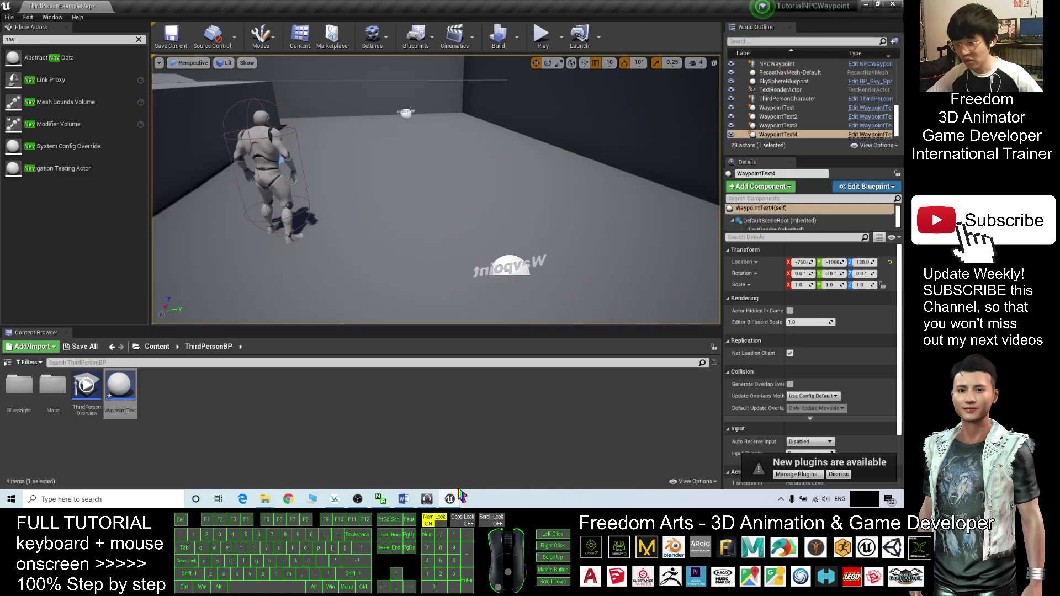
- In the NPCWaypoint blueprint, connect the second AI MoveTo's On Success to the first AI MoveTo's execution input and compile
mouse_move(455, 499)
left_click(499, 458)
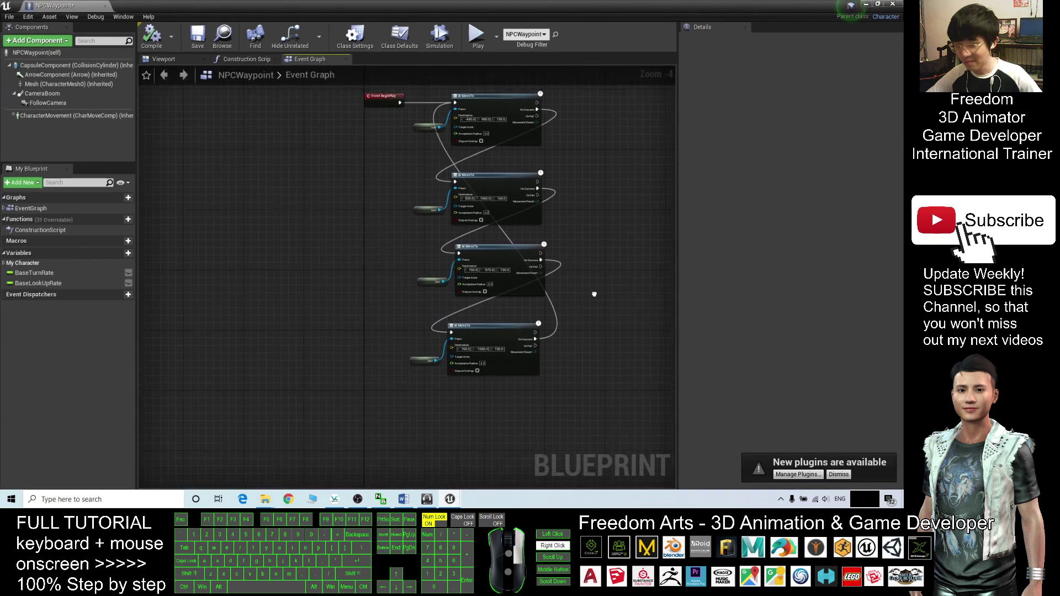
scroll(567, 333, "up", 3)
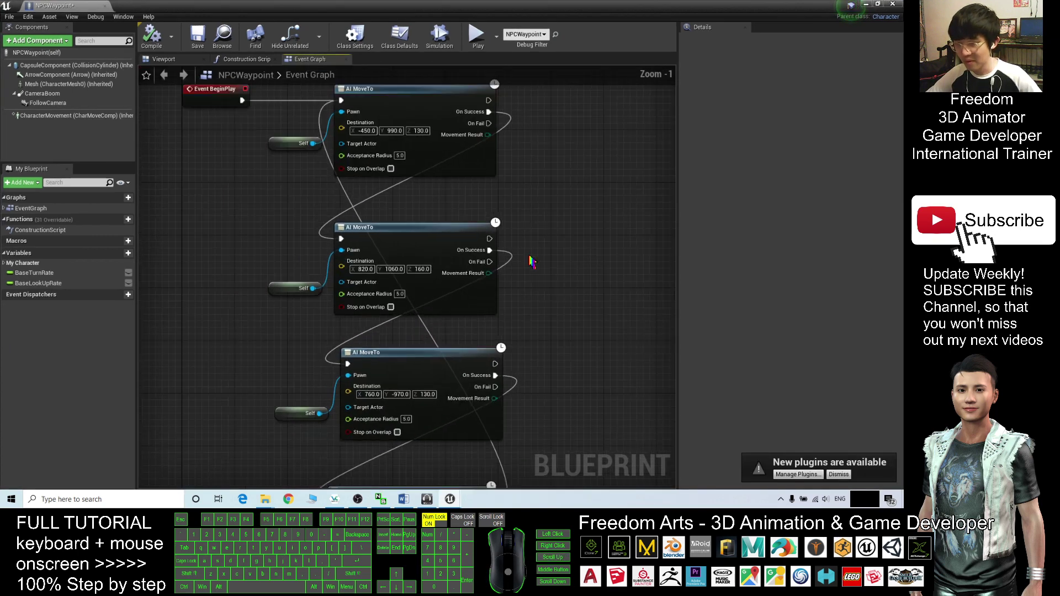
left_click_drag(541, 301, 393, 152)
right_click_drag(600, 282, 601, 209)
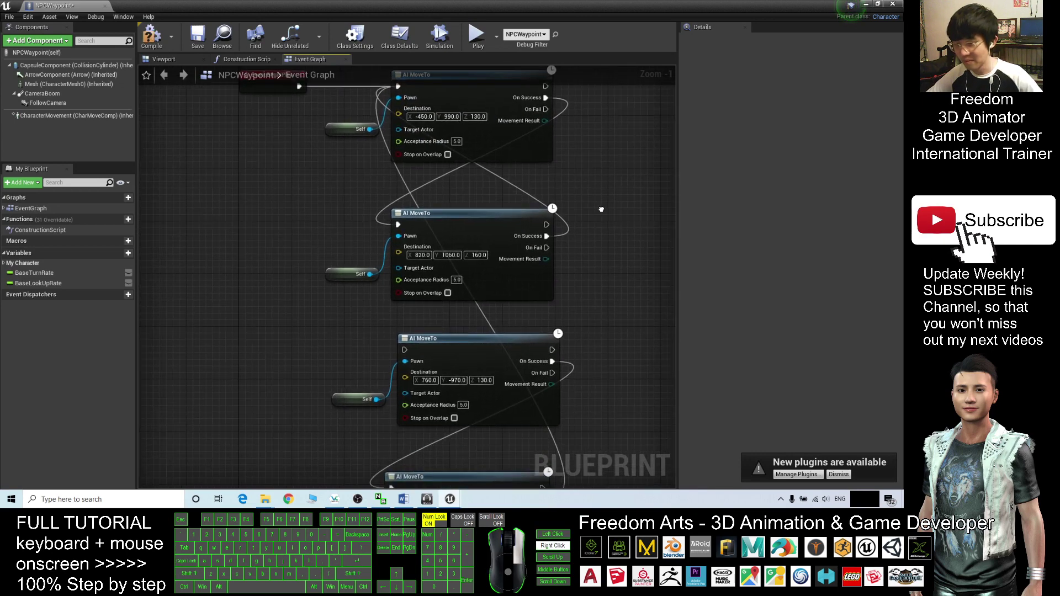
right_click_drag(601, 209, 593, 237)
left_click(151, 35)
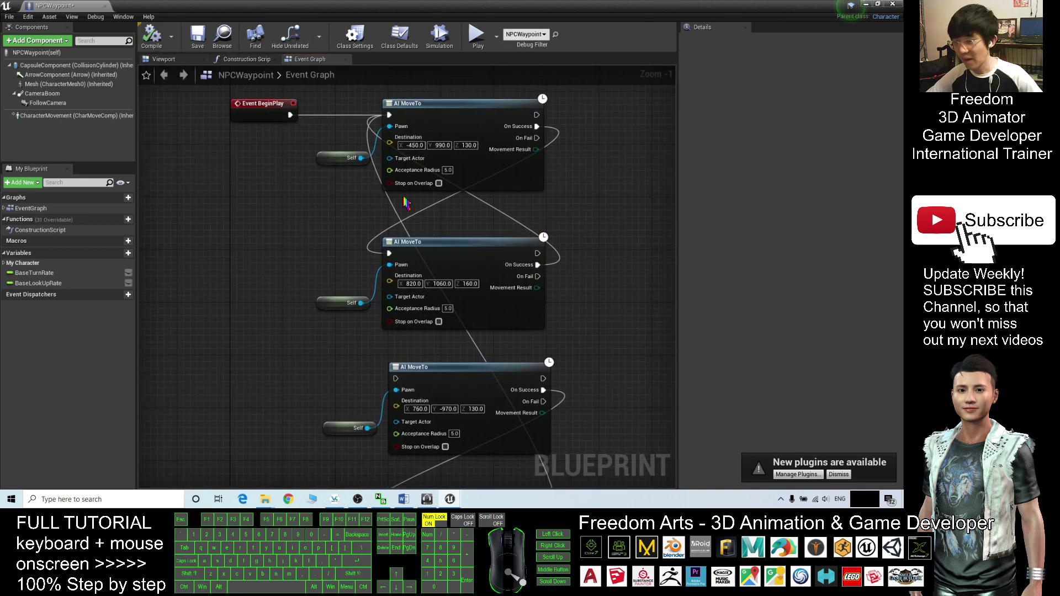
- Play-test the level with the rewired second AI MoveTo, approach the NPC, and stop the session
left_click(865, 4)
left_click(543, 34)
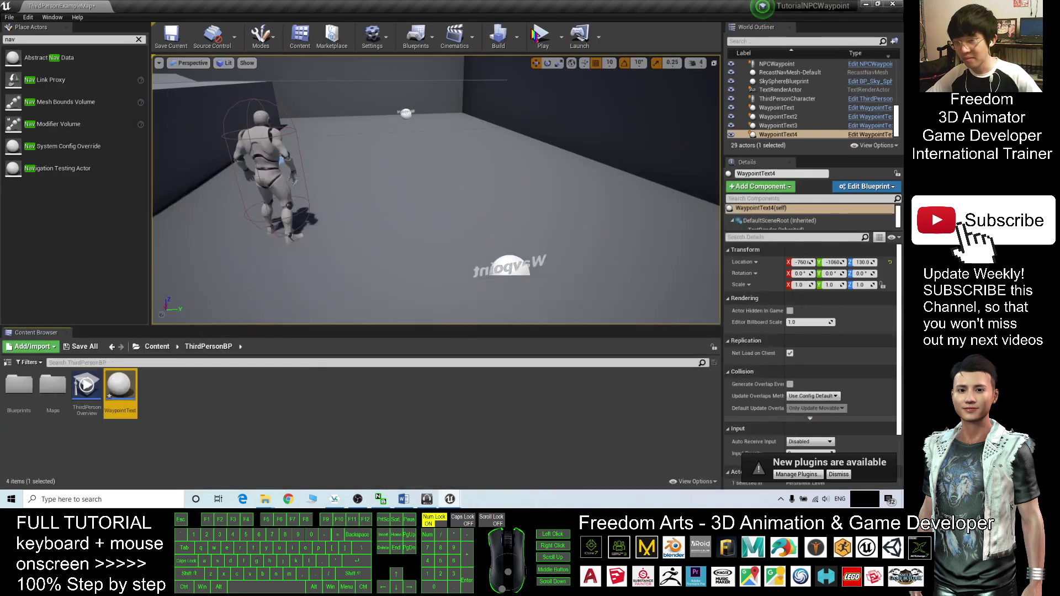
key("w")
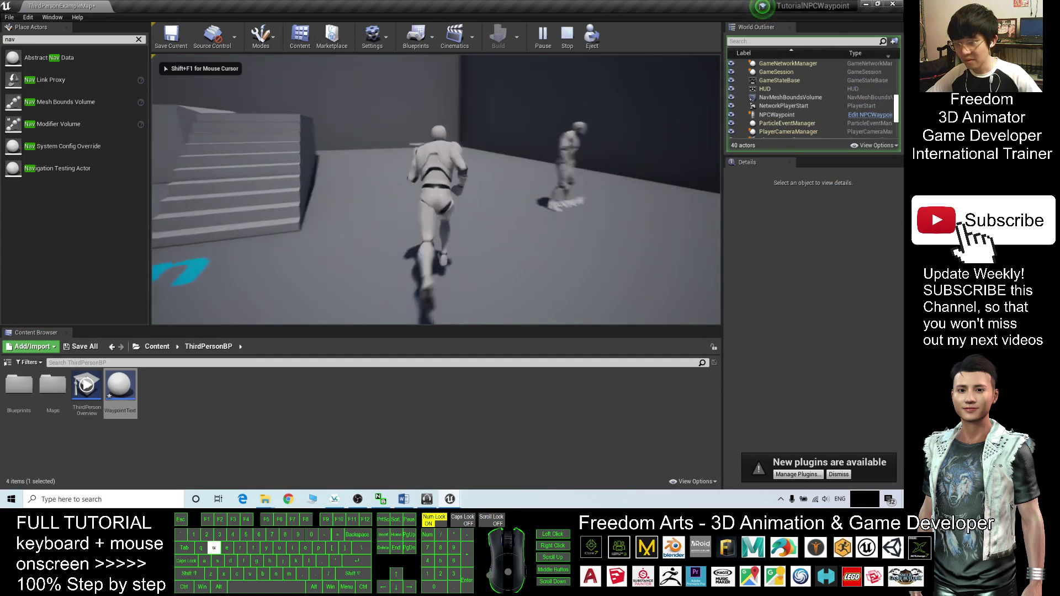
key("Escape")
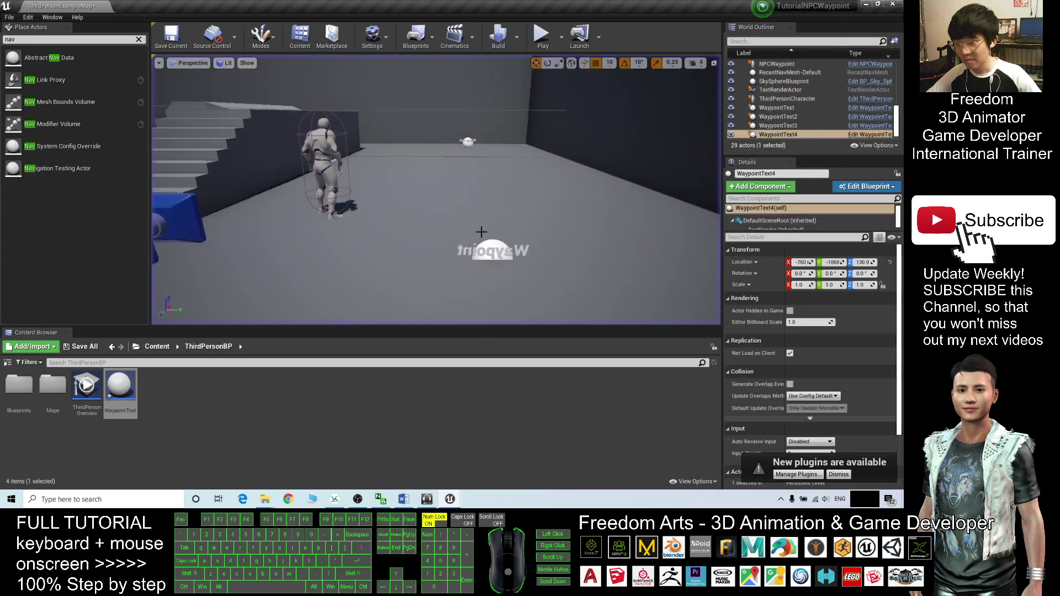
- Open the WaypointText blueprint, examine its event graph, and close it
double_click(121, 389)
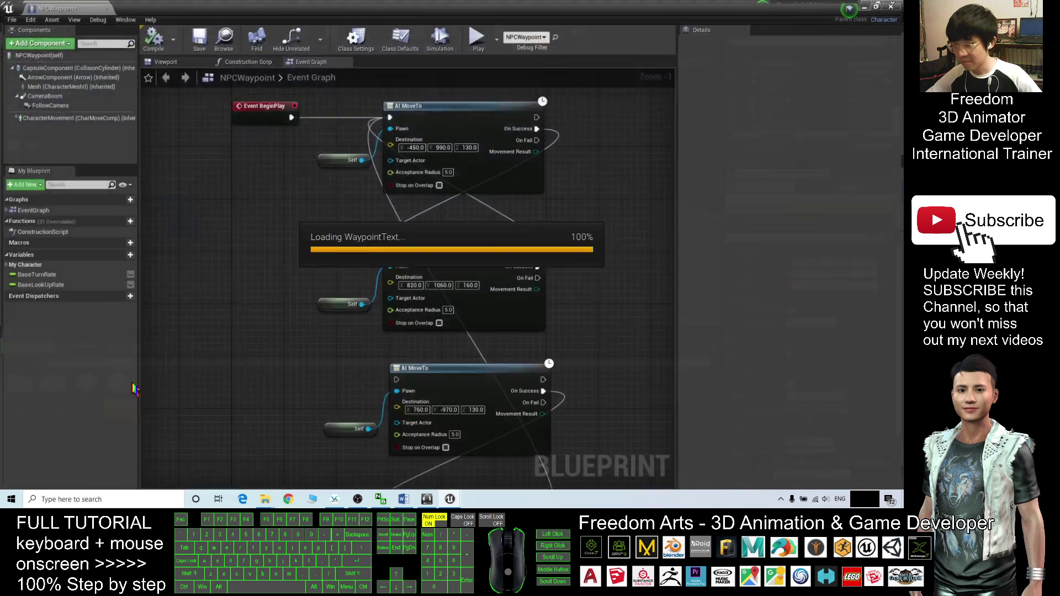
right_click_drag(345, 303, 617, 219)
right_click_drag(632, 160, 406, 405)
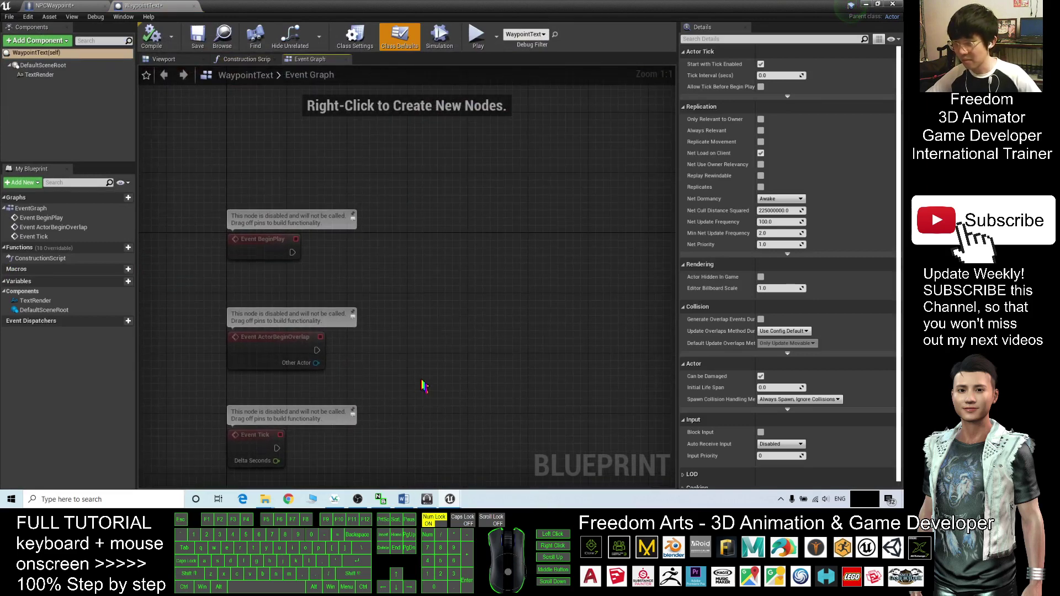
scroll(422, 385, "down", 2)
scroll(447, 341, "up", 2)
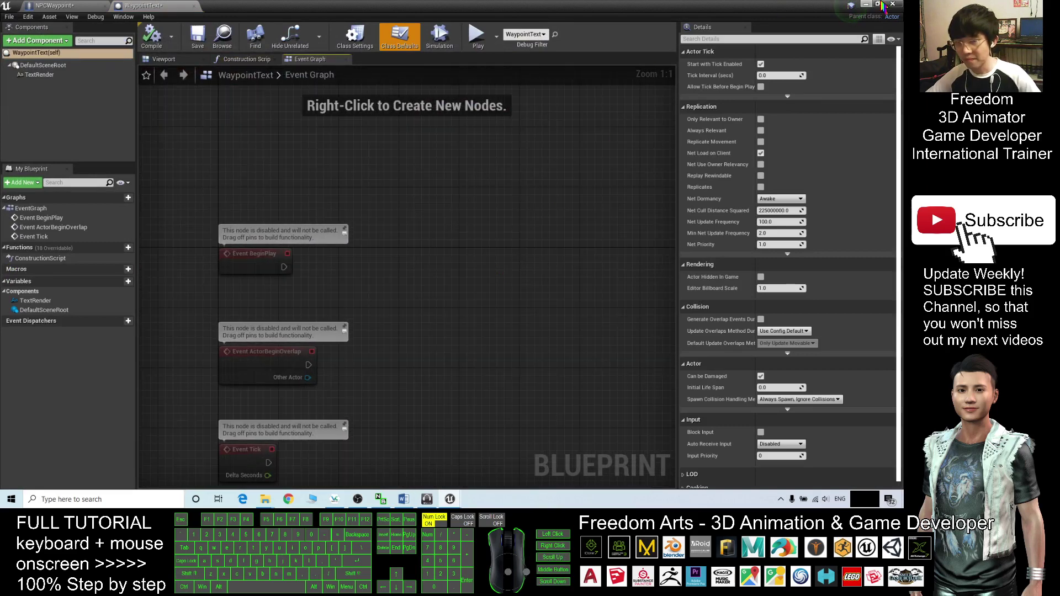
left_click(194, 6)
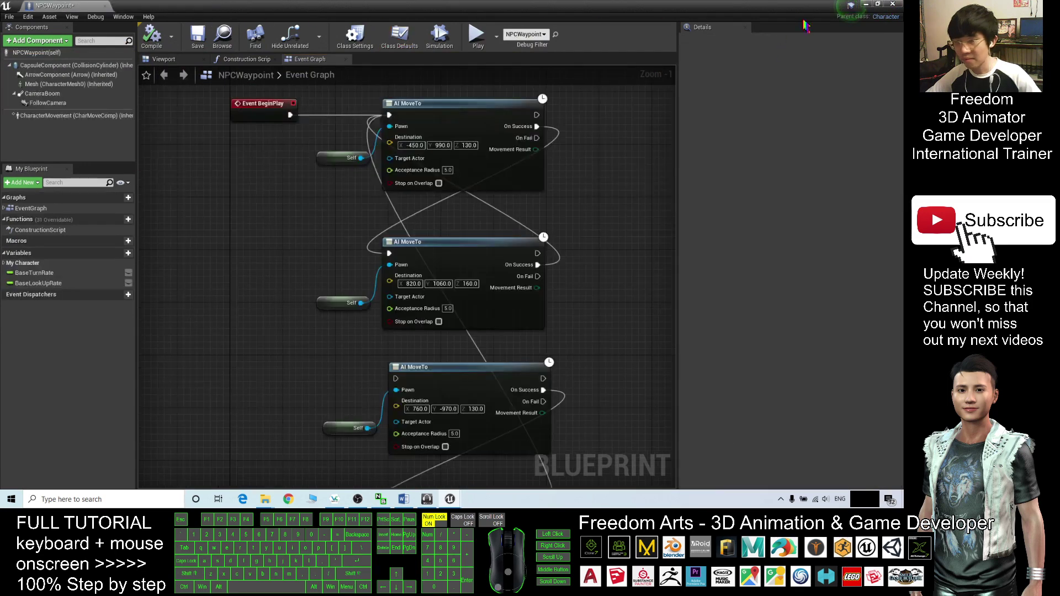
- Break the On Success links that run from the second and fourth AI MoveTo nodes back to the first
mouse_move(585, 214)
right_mouse_down()
mouse_move(600, 187)
mouse_move(571, 222)
right_mouse_up()
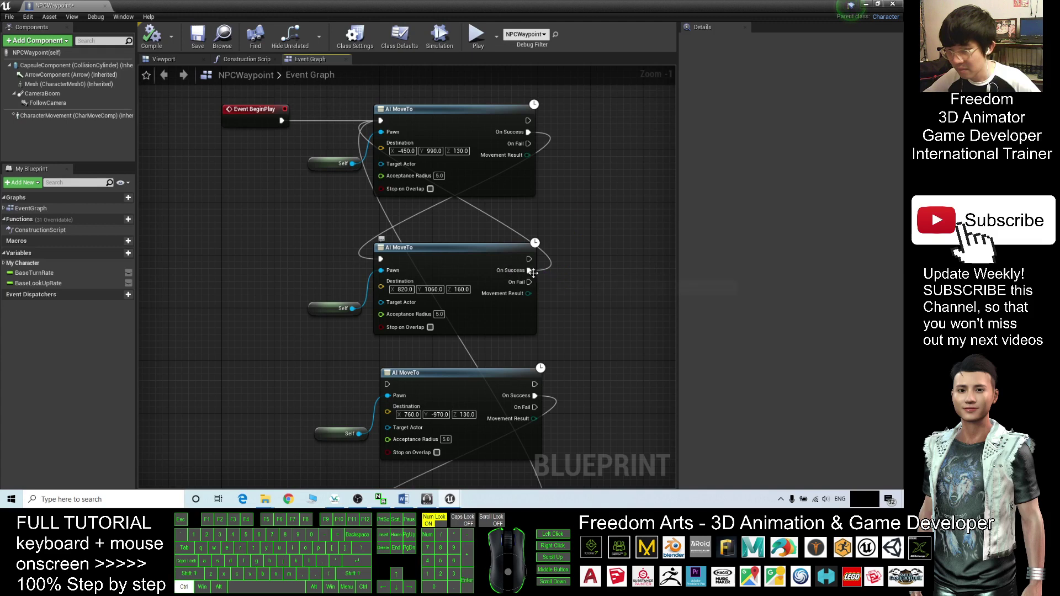
left_click_drag(529, 271, 559, 248, "ctrl")
left_click(585, 216)
right_click_drag(598, 258, 625, 173)
right_click_drag(557, 183, 523, 131)
left_click_drag(495, 379, 530, 370, "ctrl")
right_click_drag(573, 173, 593, 353)
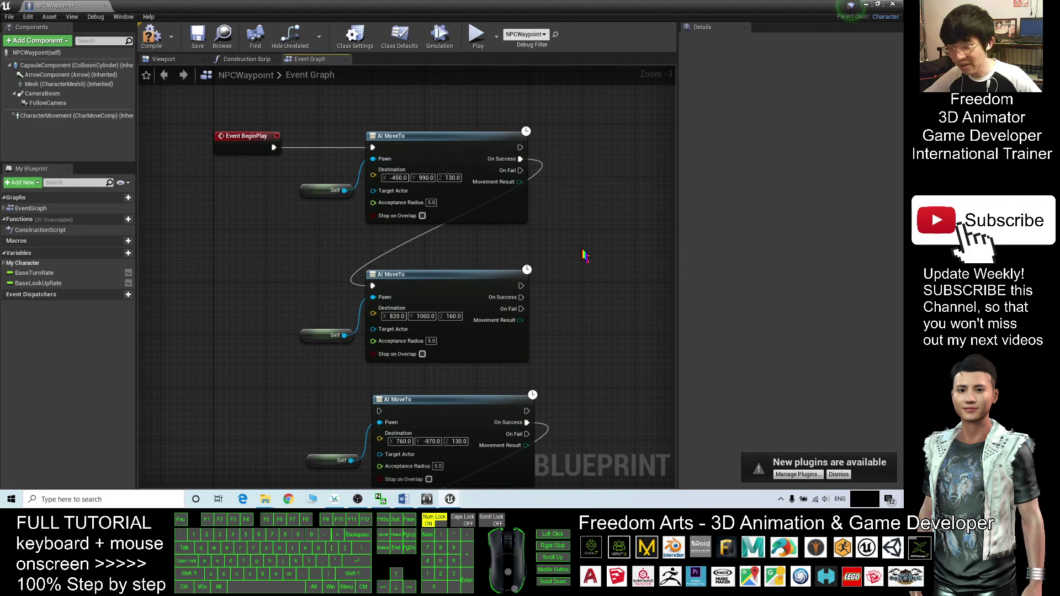
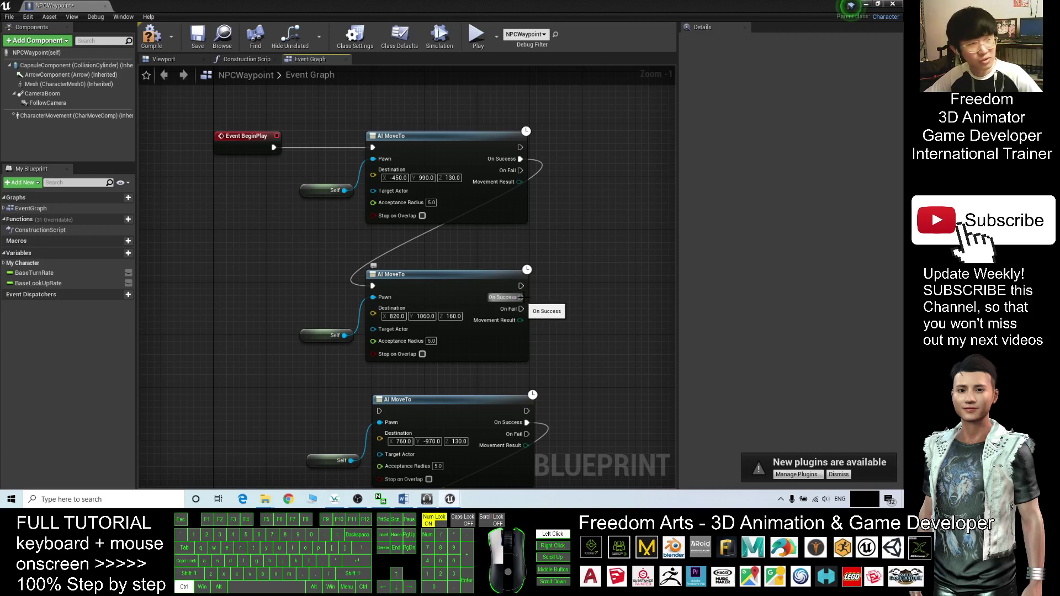
- Connect the second AI MoveTo's On Success to the first AI MoveTo's execution input for a two-point loop, and compile
left_click_drag(520, 297, 477, 258)
left_click(603, 213)
left_click_drag(521, 297, 375, 149)
right_click_drag(602, 267, 591, 251)
left_click(160, 35)
left_click(160, 37)
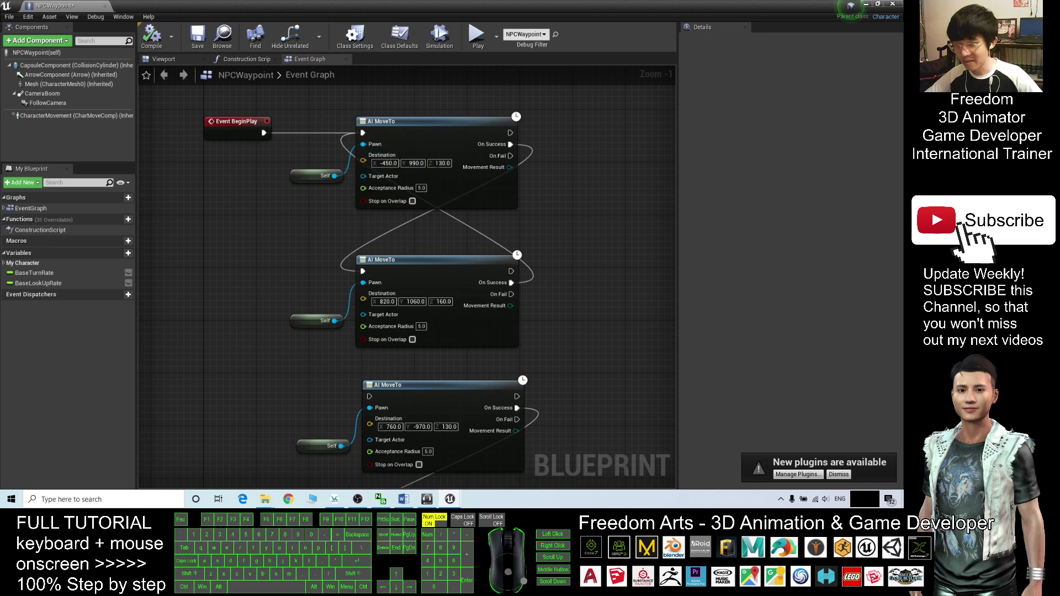
- Play-test the two-waypoint loop, moving the player around the NPC to watch whether it walks between both waypoints, and stop
left_click(866, 4)
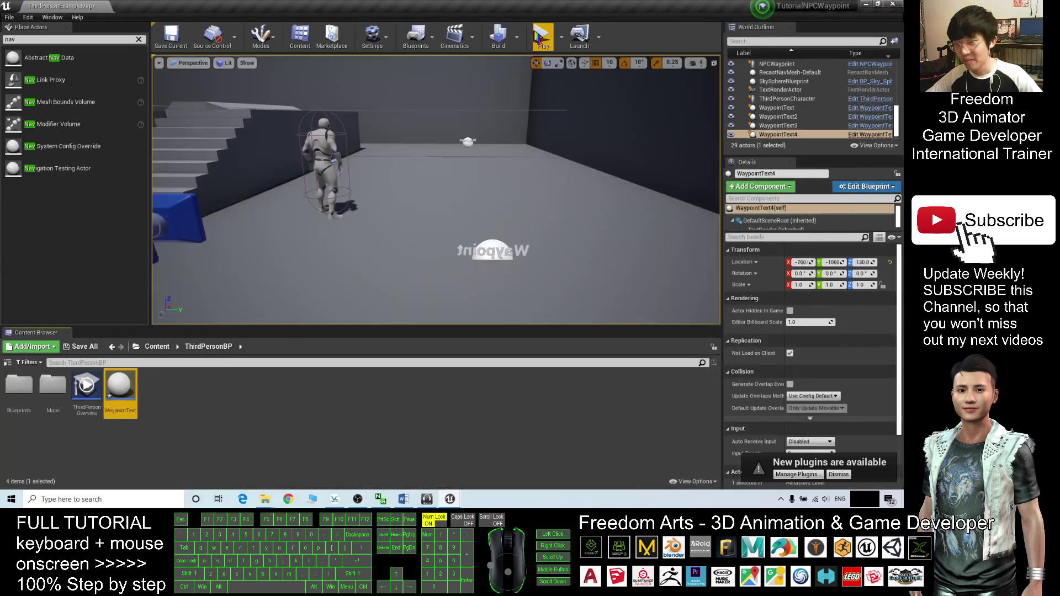
left_click(543, 38)
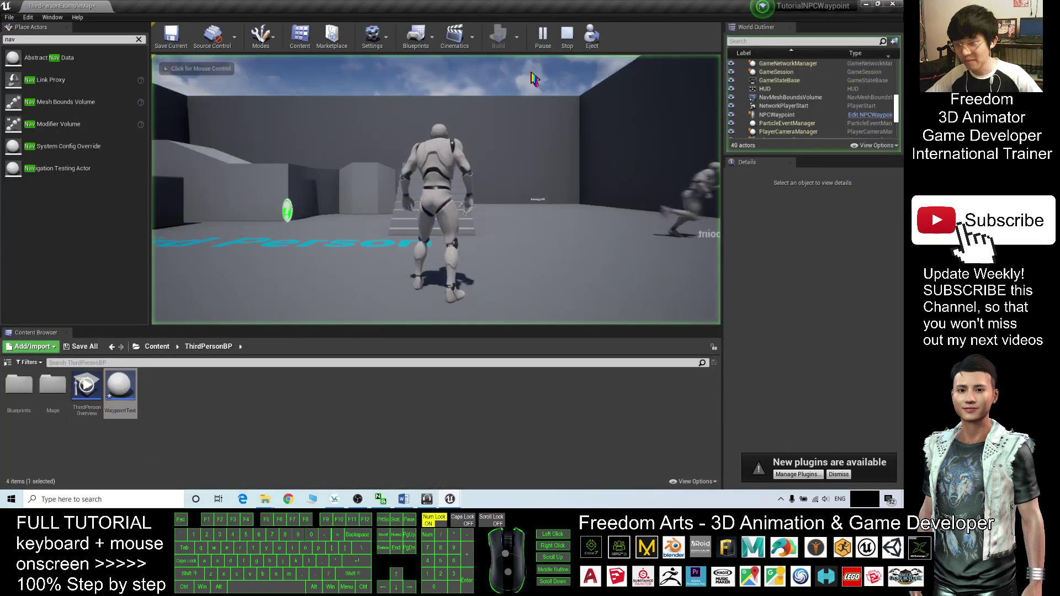
key("w")
key("d")
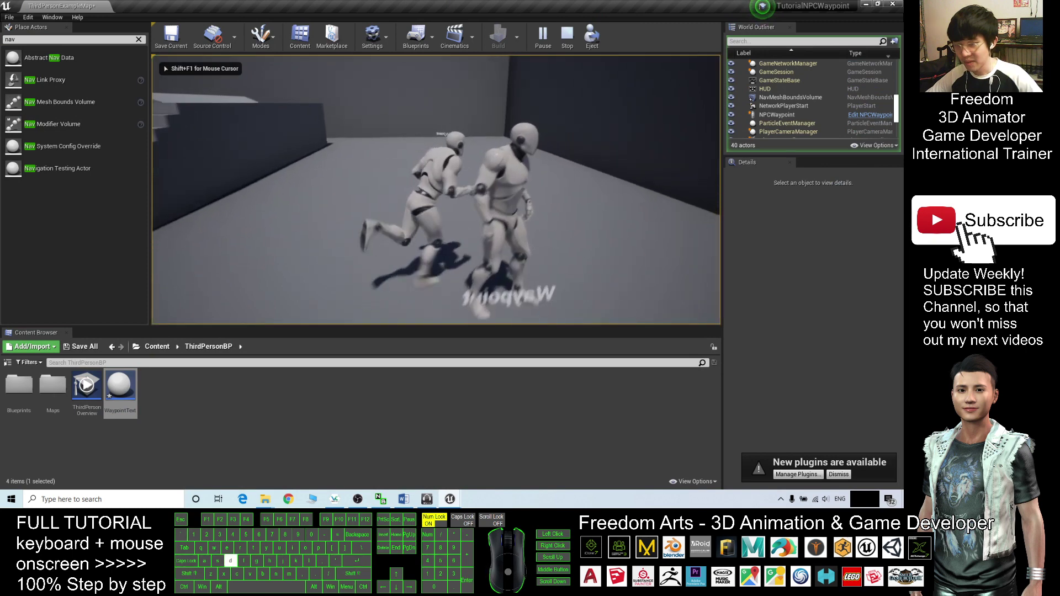
key("s")
key("d")
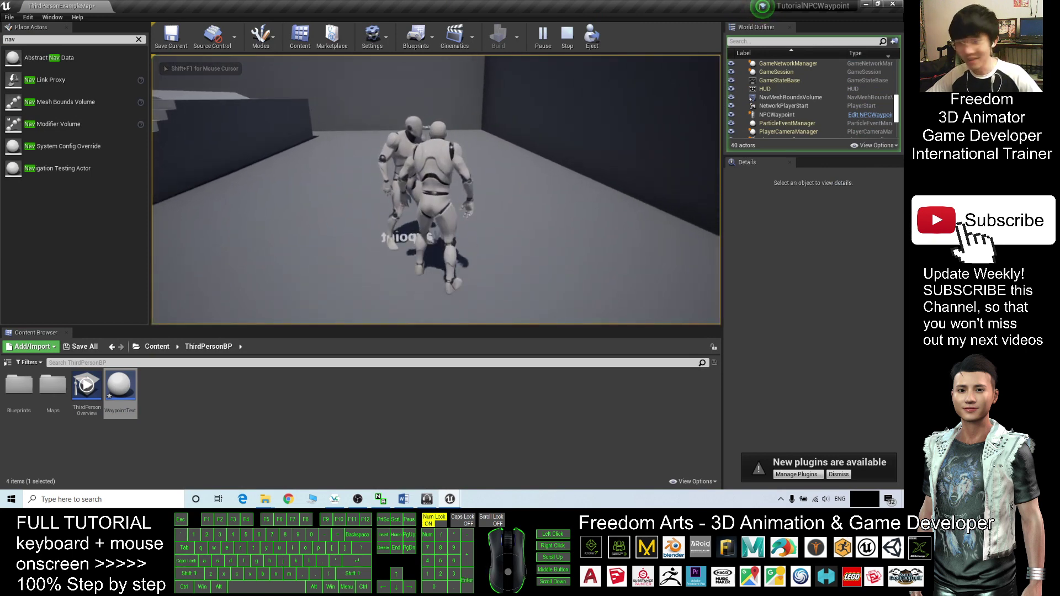
key("s")
key("w")
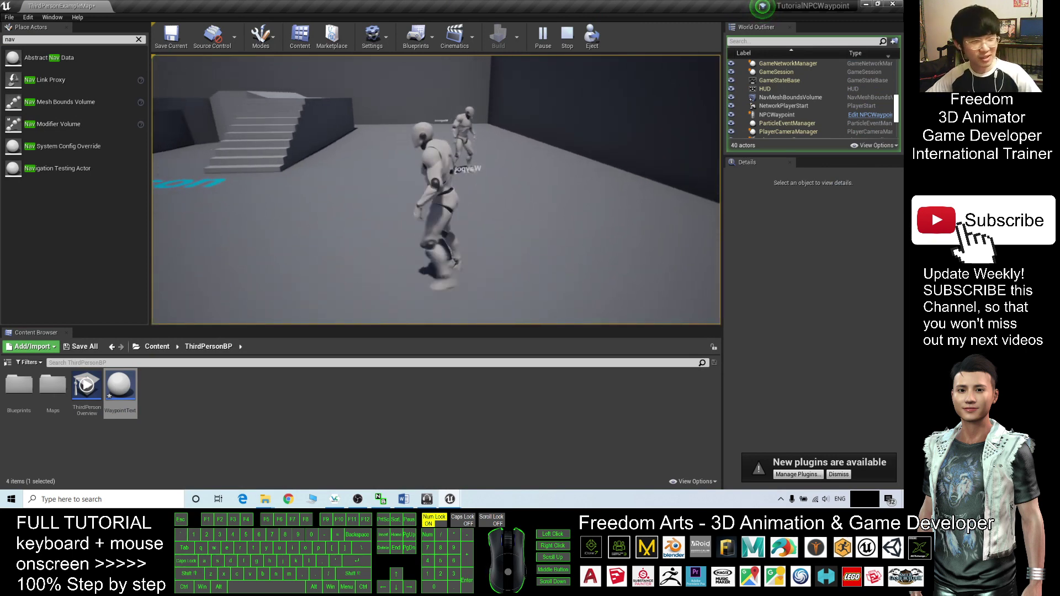
key("d")
key("a")
key("s")
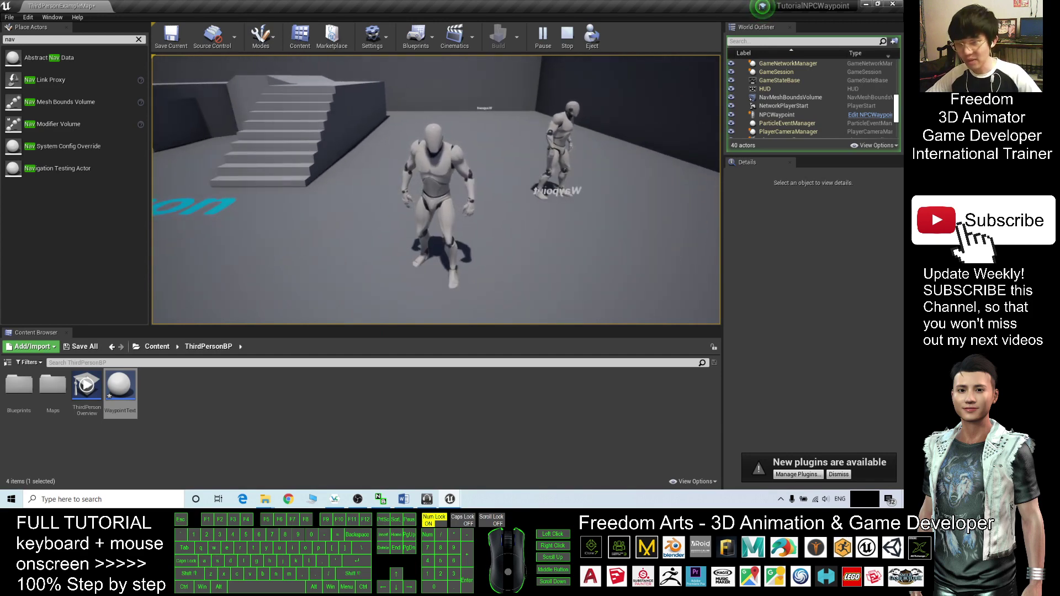
key("Escape")
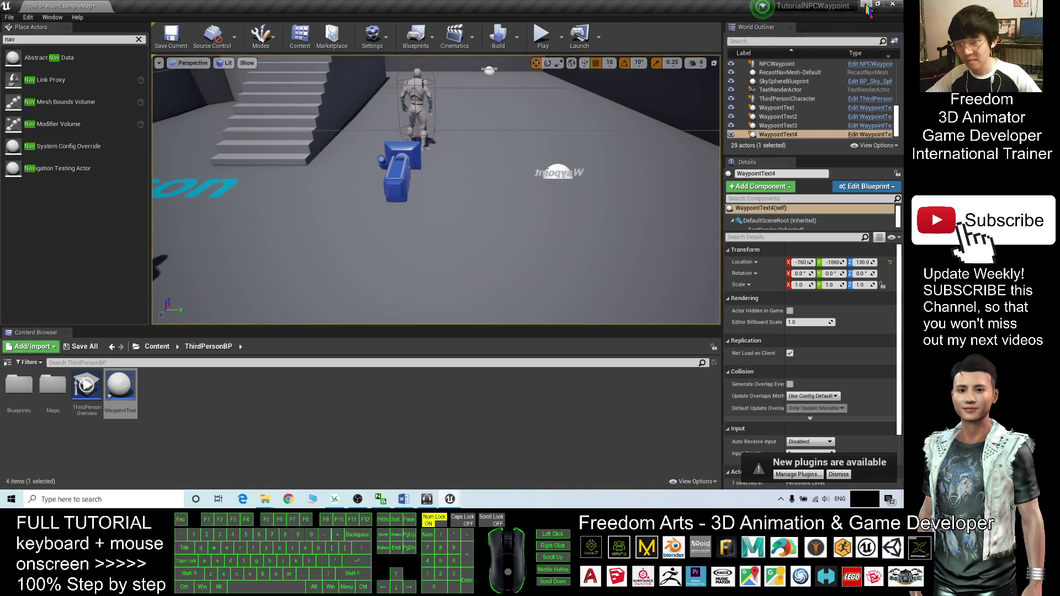
- Compare the locations of WaypointText2 and WaypointText in the level with the destinations of the first and second AI MoveTo
left_click(563, 169)
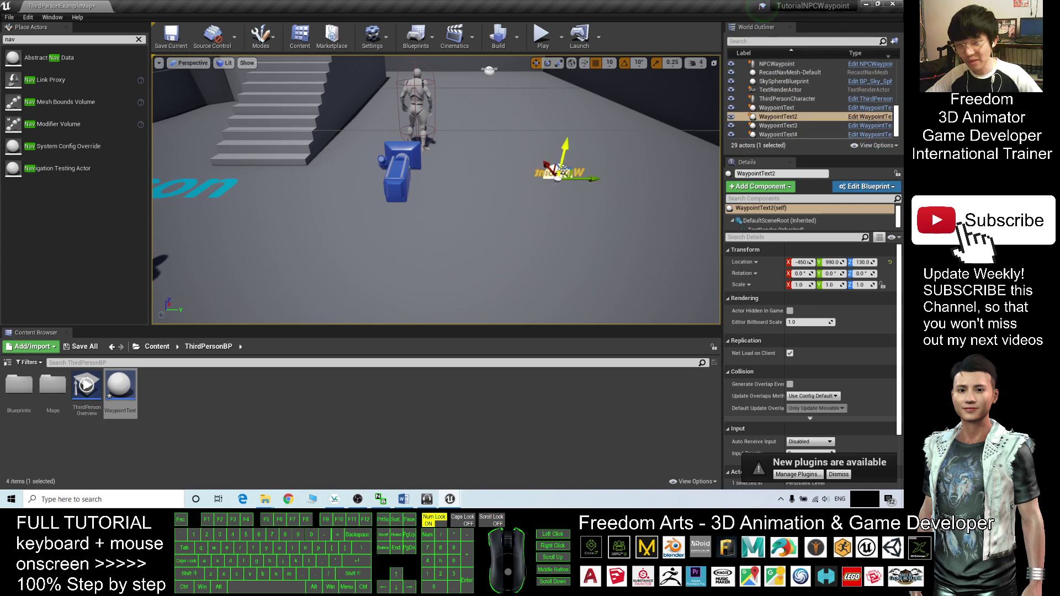
left_click(449, 500)
left_click(503, 465)
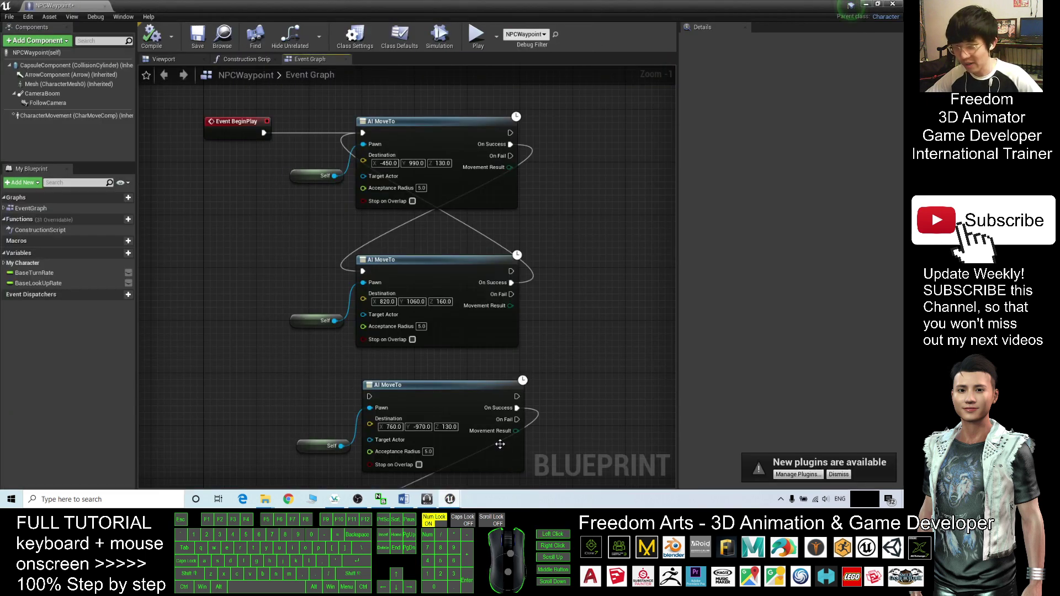
left_click_drag(606, 9, 282, 210)
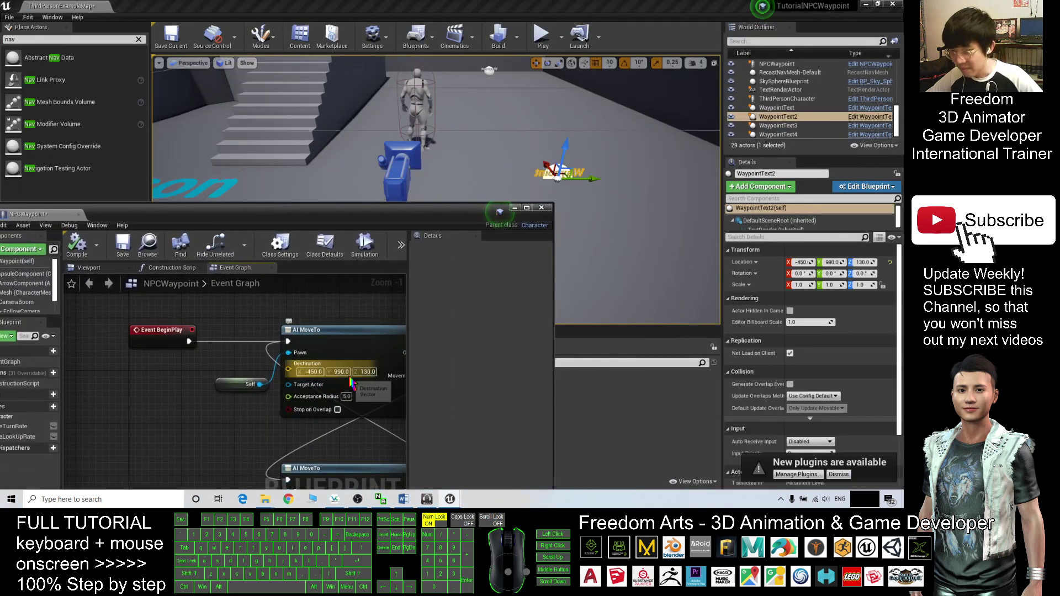
left_click(488, 70)
left_click_drag(390, 209, 368, 139)
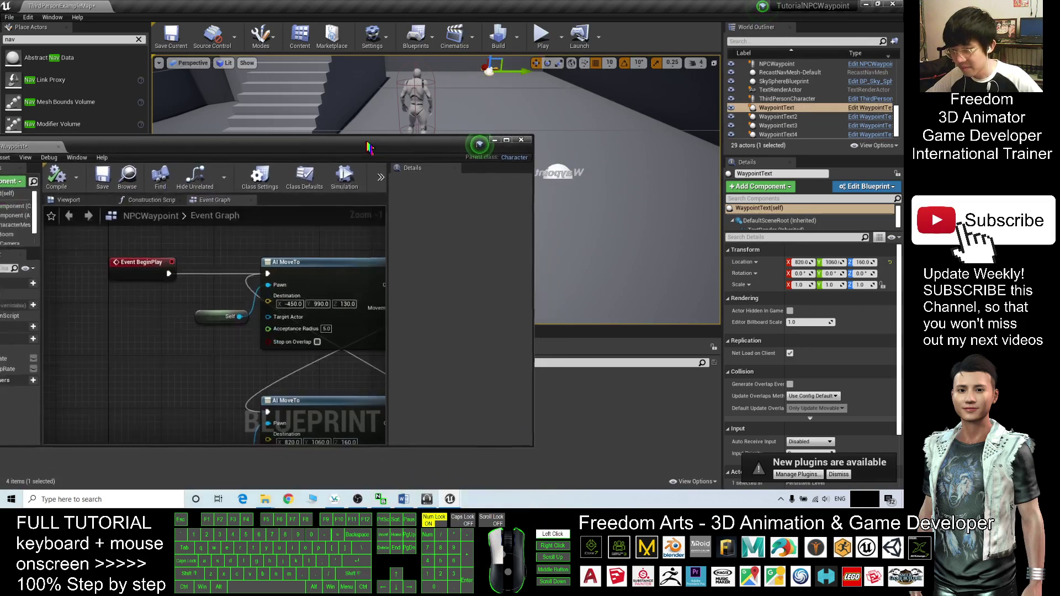
- Set Max Walk Speed to 200 on the NPCWaypoint blueprint's CharacterMovement component and compile
right_click_drag(246, 383, 203, 307)
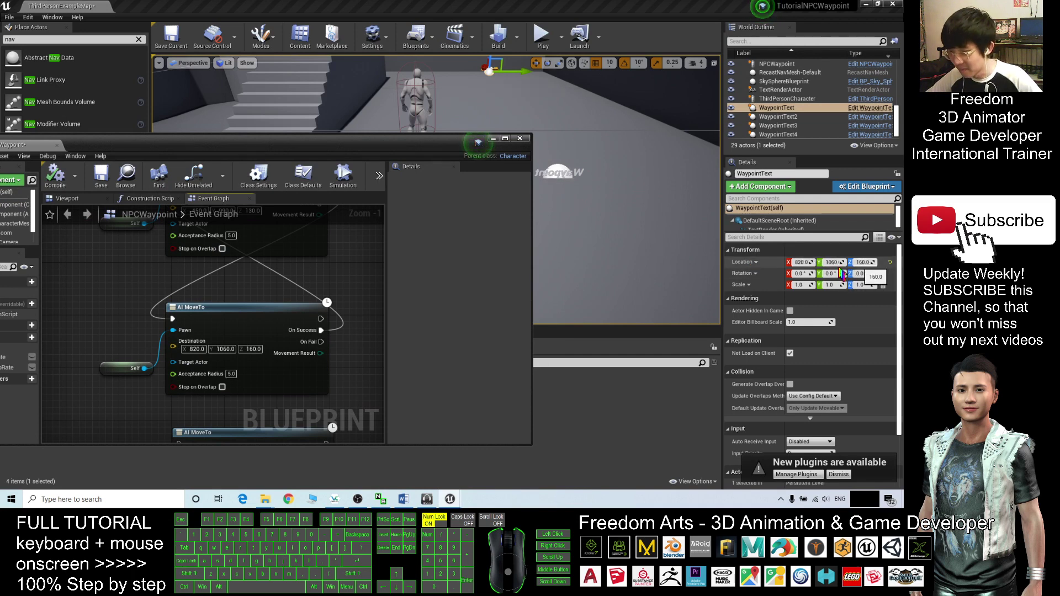
right_click_drag(333, 282, 353, 298)
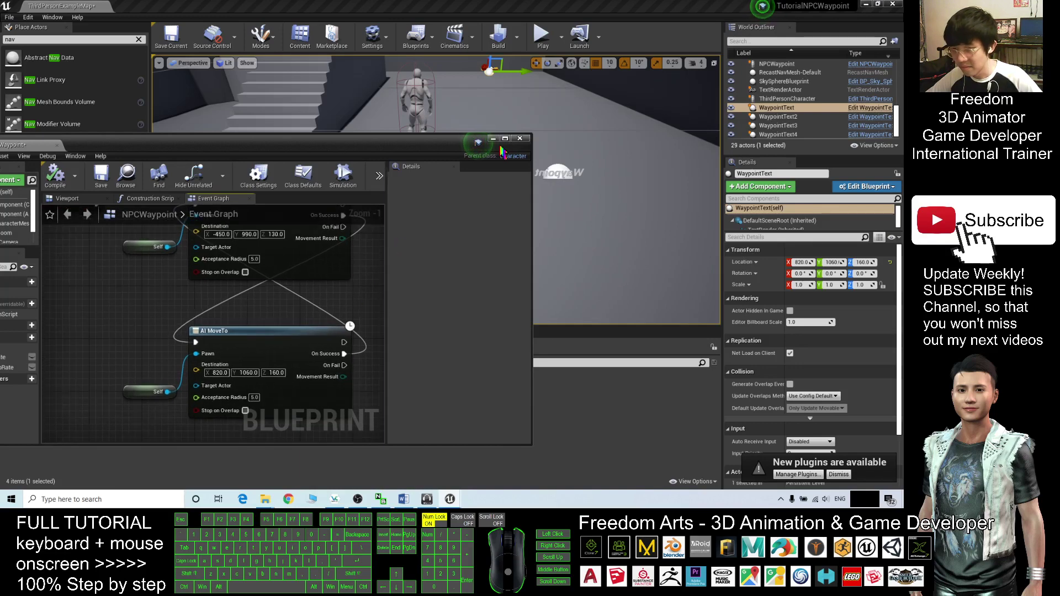
double_click(458, 149)
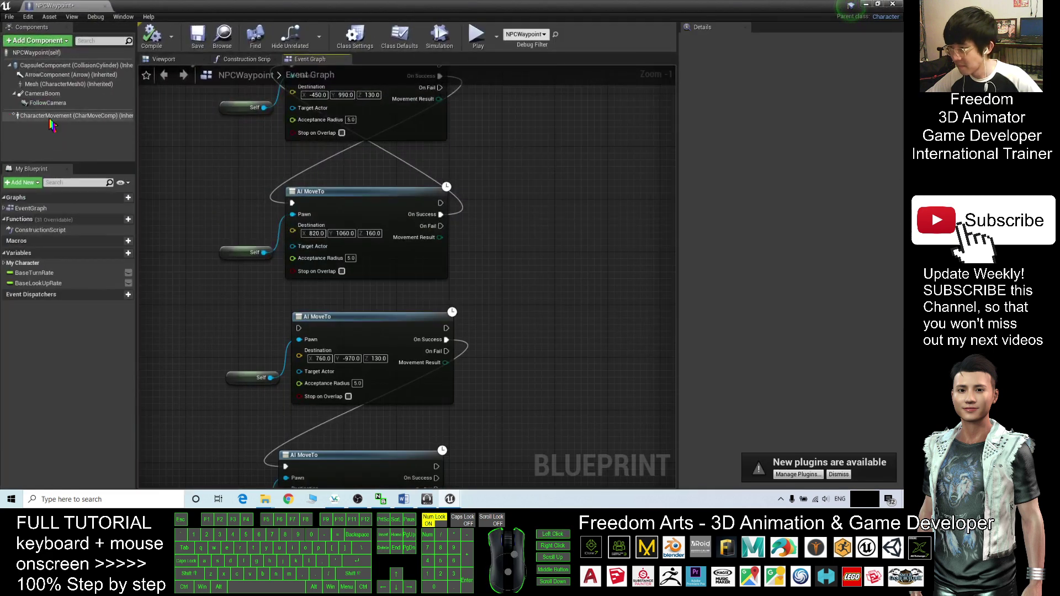
left_click(49, 117)
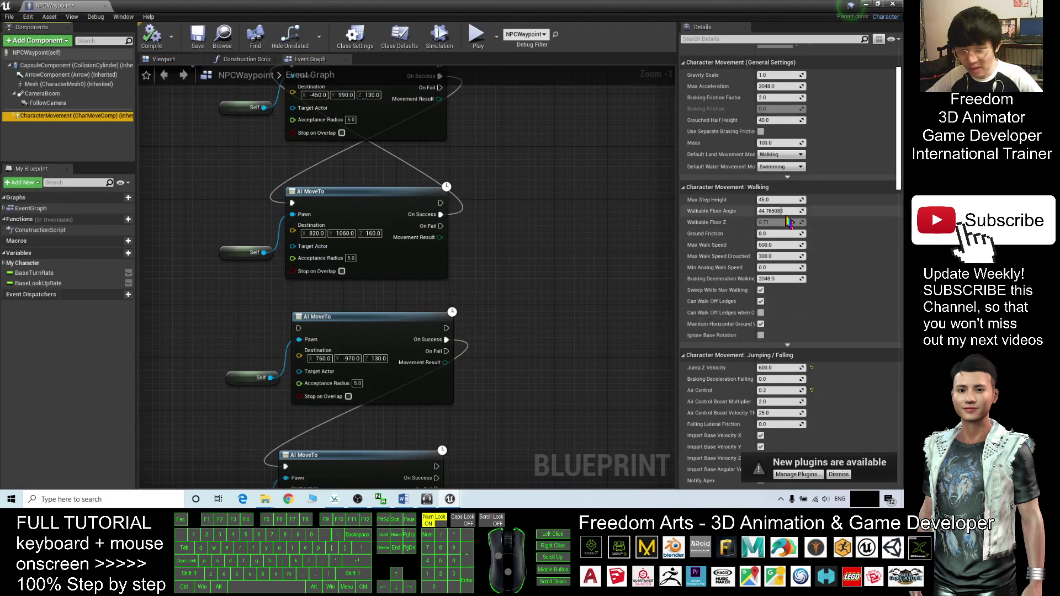
scroll(840, 316, "down", 8)
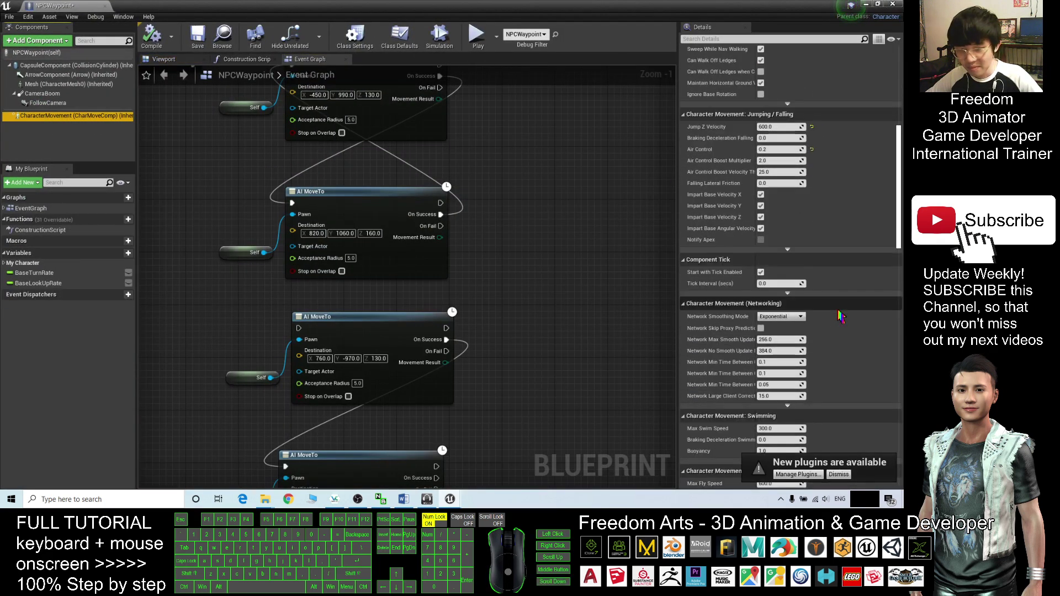
scroll(840, 316, "down", 2)
scroll(823, 329, "down", 2)
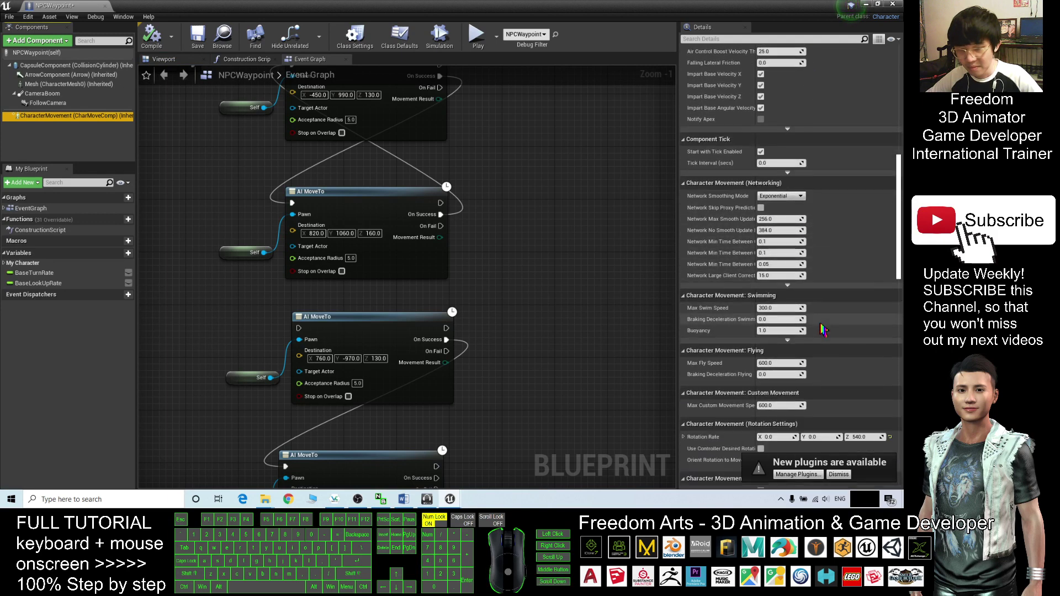
scroll(823, 330, "up", 6)
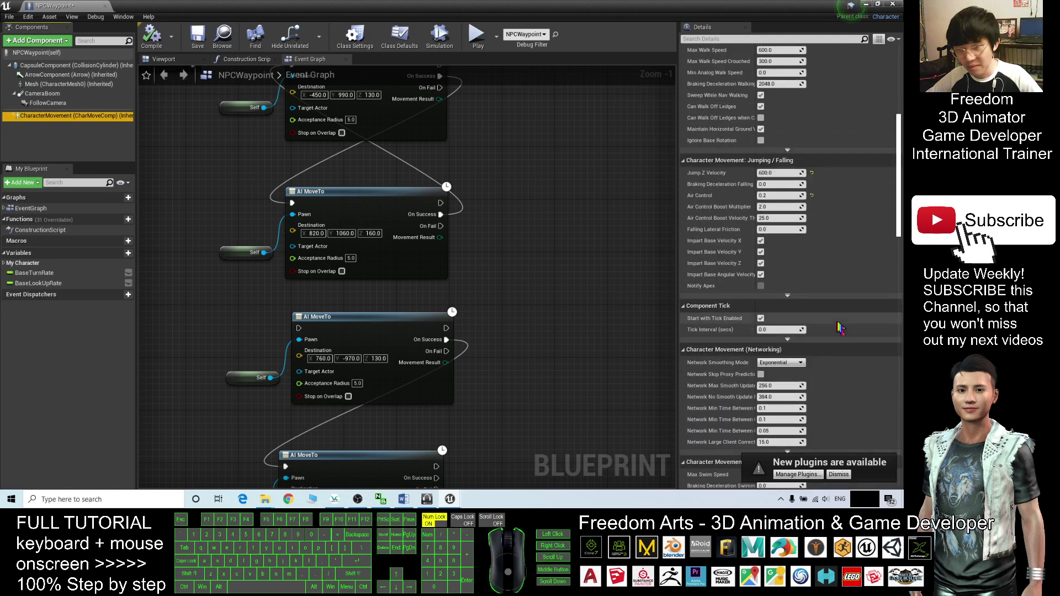
scroll(839, 328, "up", 6)
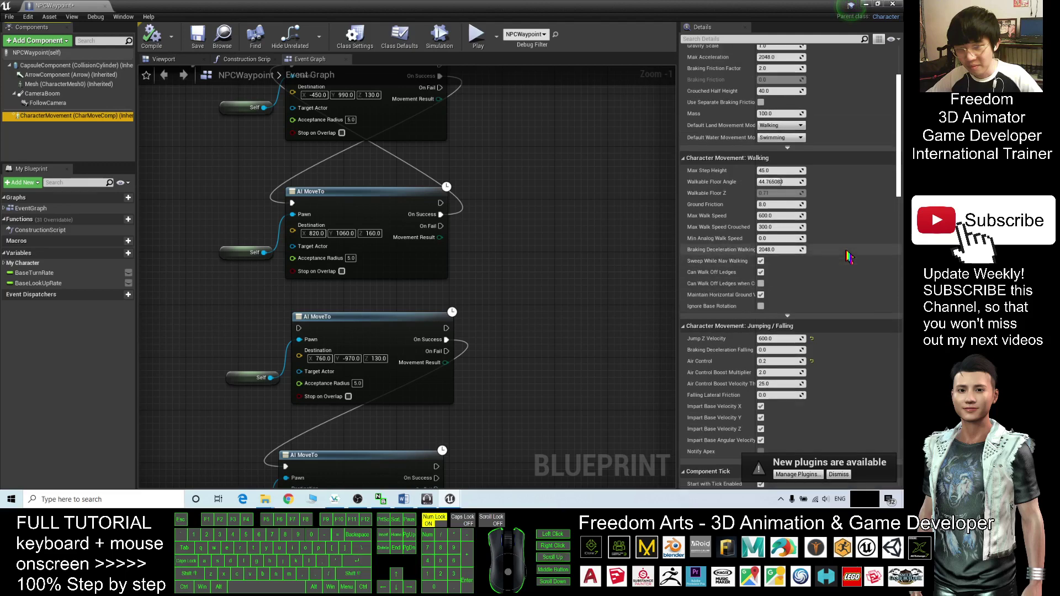
scroll(849, 257, "up", 1)
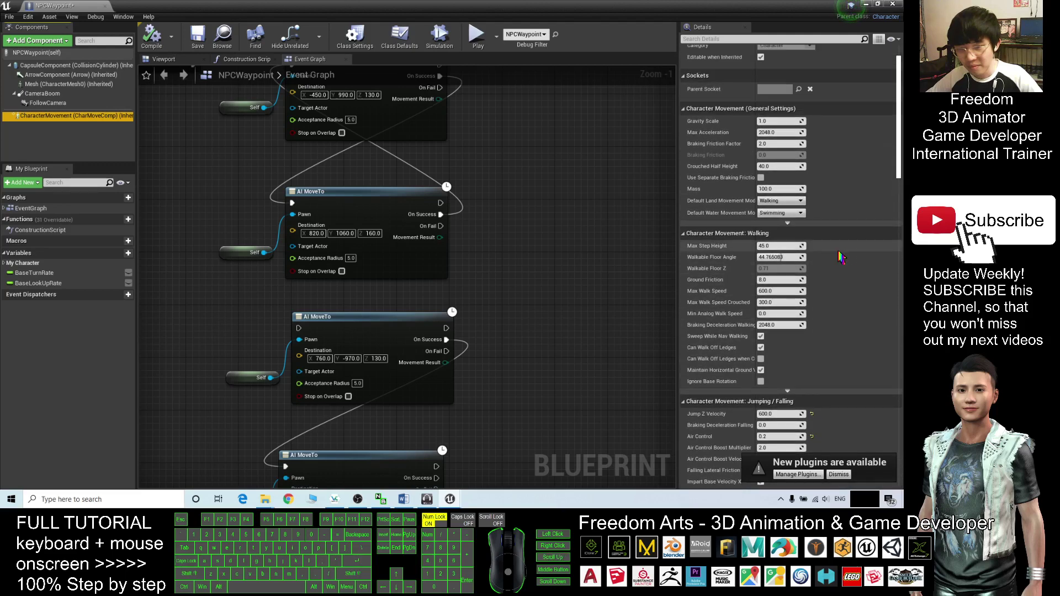
left_click(770, 291)
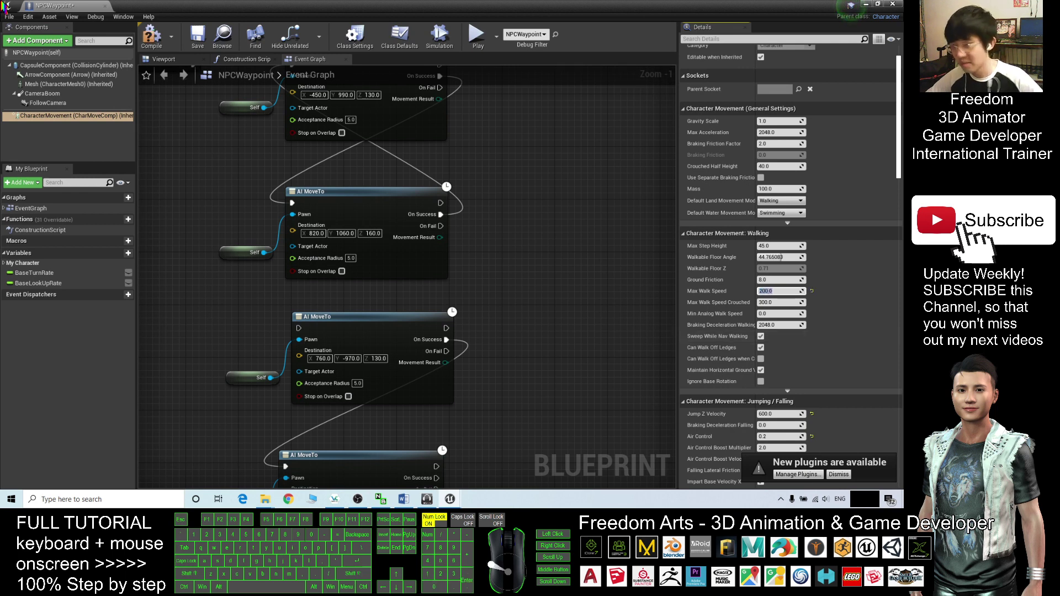
left_click(151, 36)
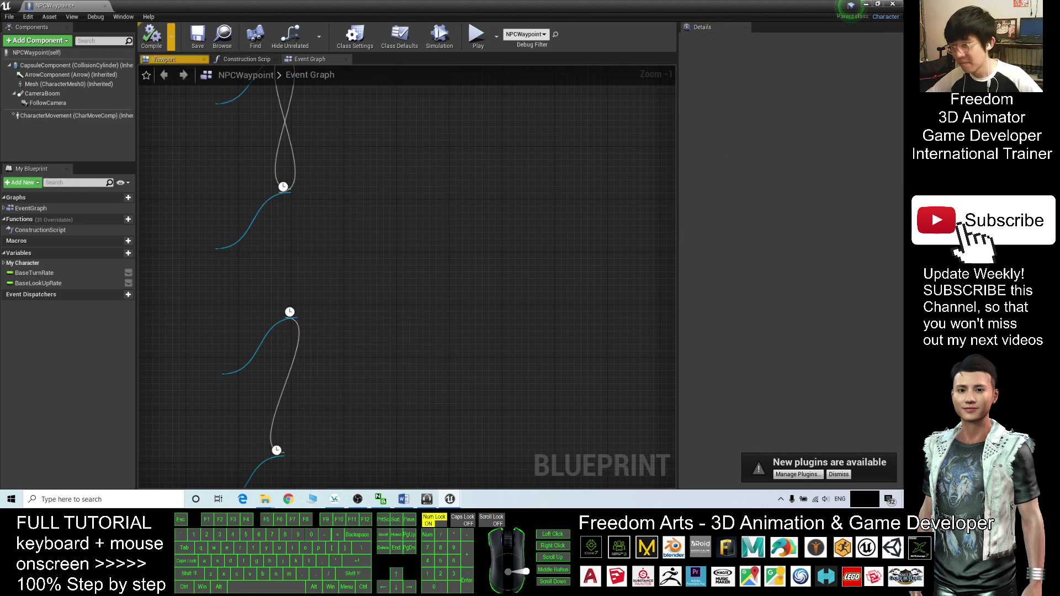
- Play-test the level at the slower walk speed, following the NPC around the waypoints to watch its movement, and stop
left_click(865, 5)
left_click(542, 36)
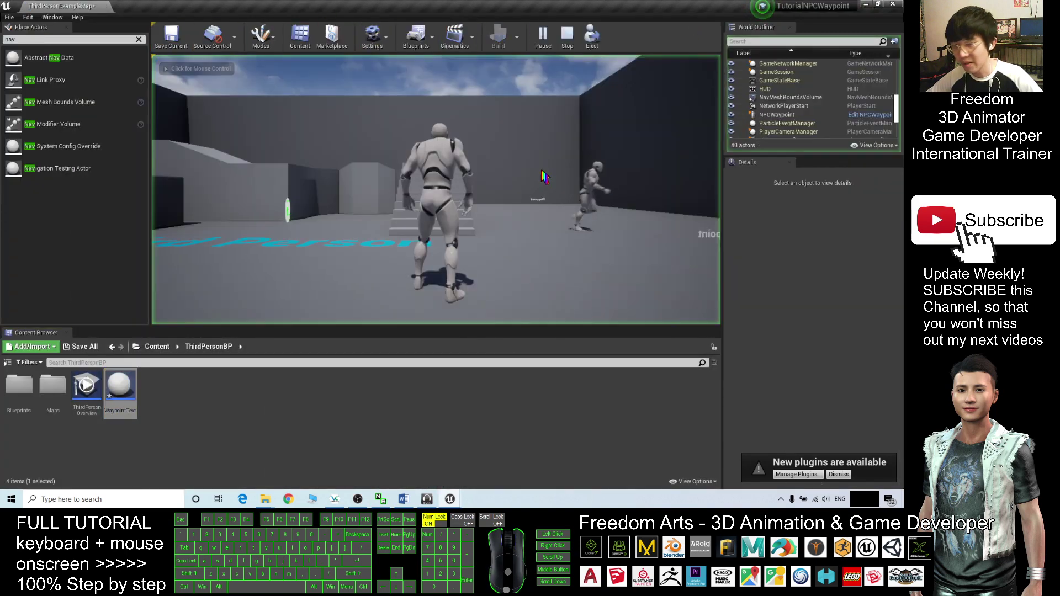
key("w")
key("d")
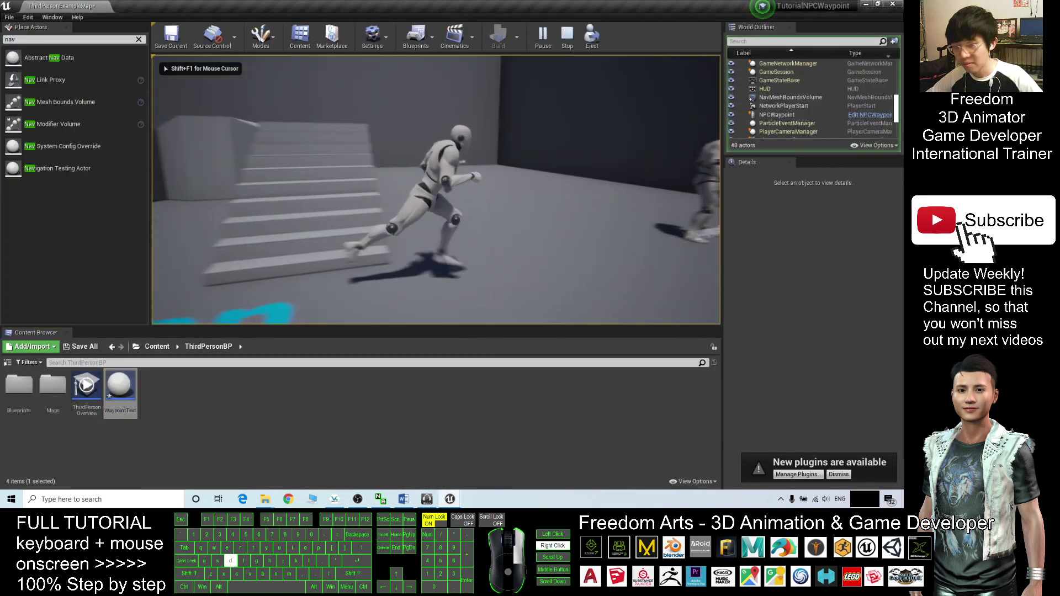
key("w")
key("d")
key("a")
key("d")
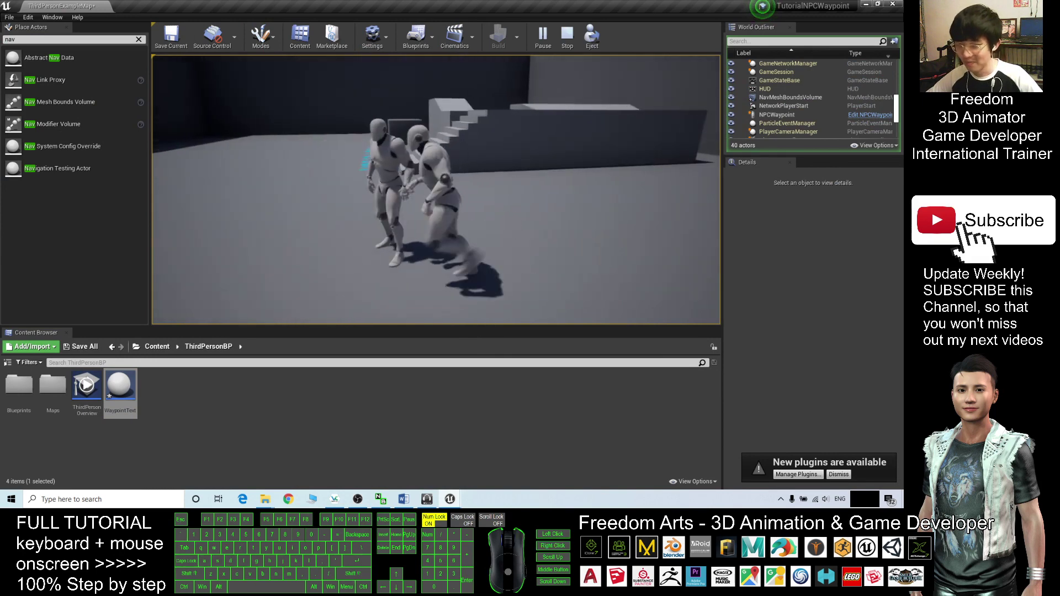
key("a")
key("w")
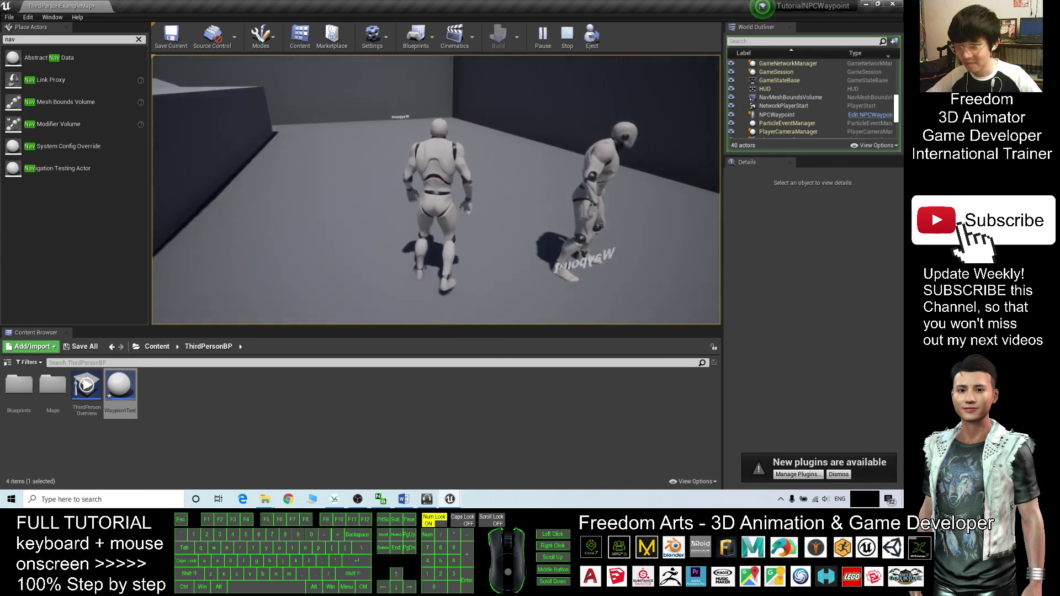
key("s")
key("d")
key("w")
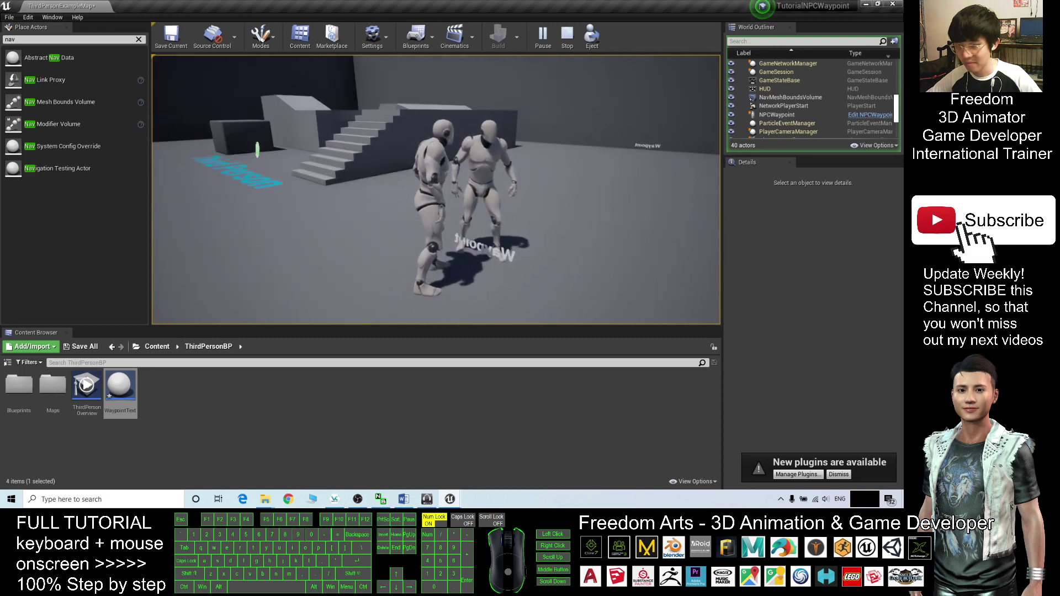
key("a")
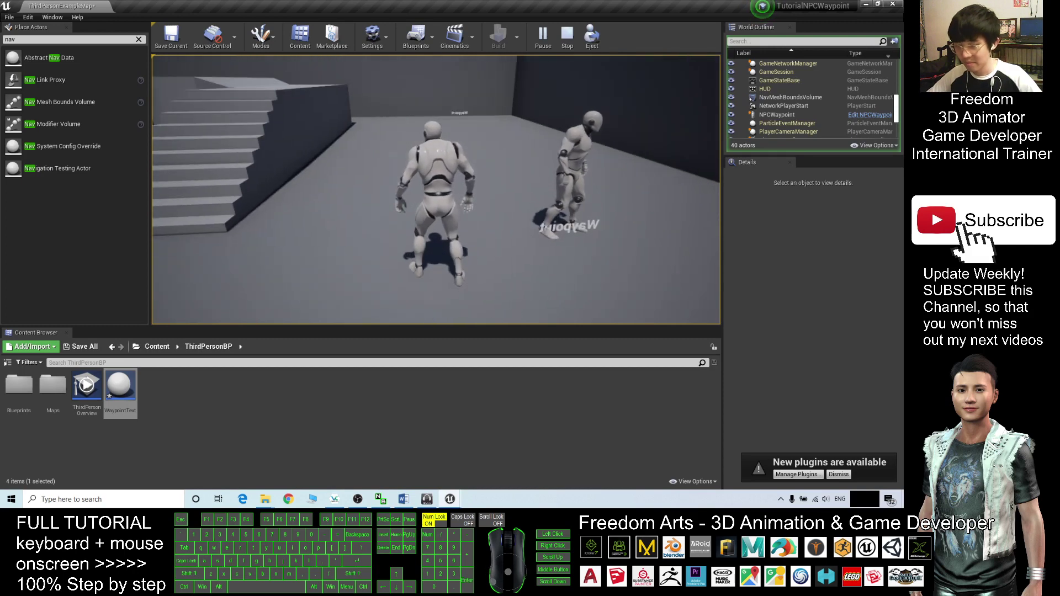
key("Escape")
- Break the second AI MoveTo's On Success link back to the first AI MoveTo in the NPCWaypoint graph, and compile
mouse_move(450, 499)
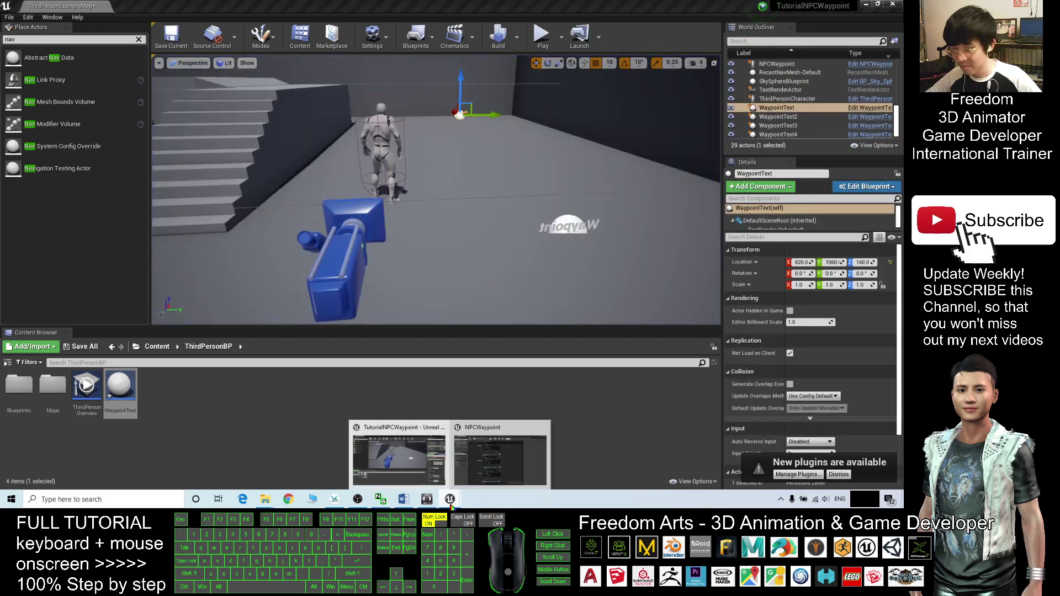
left_click(510, 453)
scroll(519, 263, "down", 2)
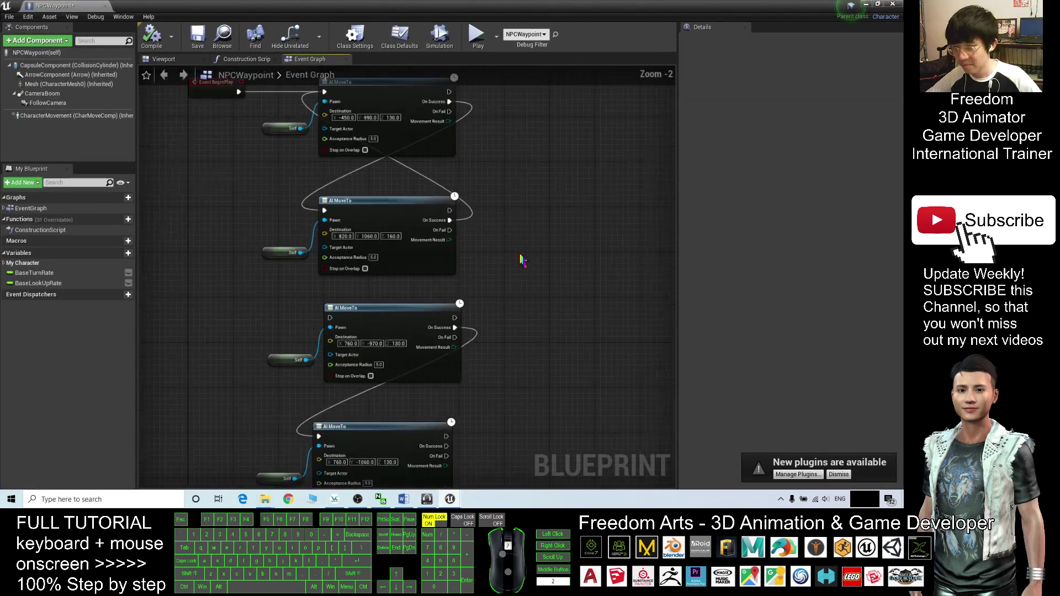
right_click_drag(515, 262, 538, 261)
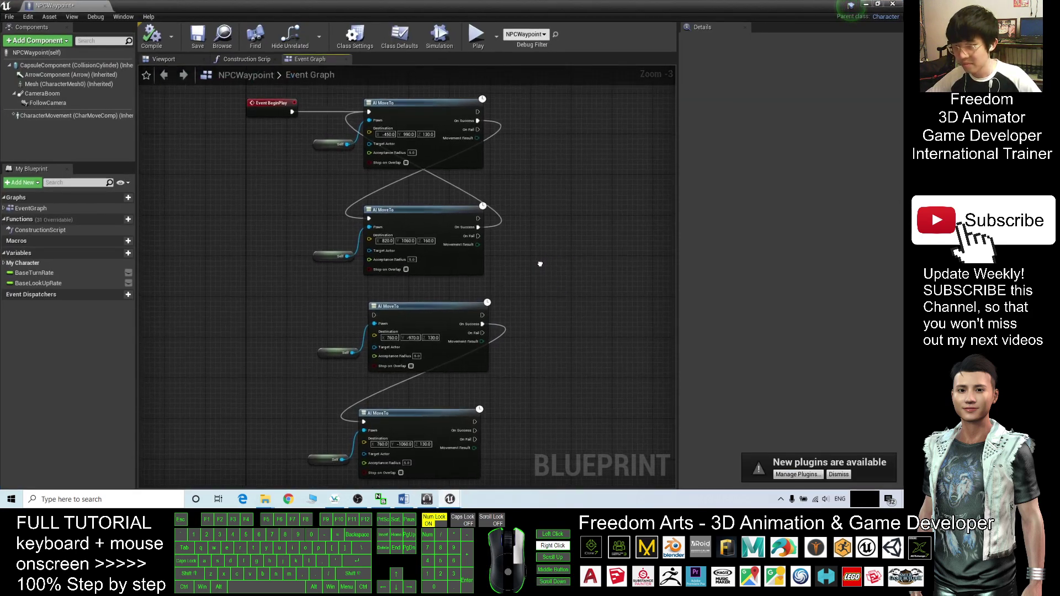
scroll(541, 259, "up", 1)
scroll(550, 228, "up", 2)
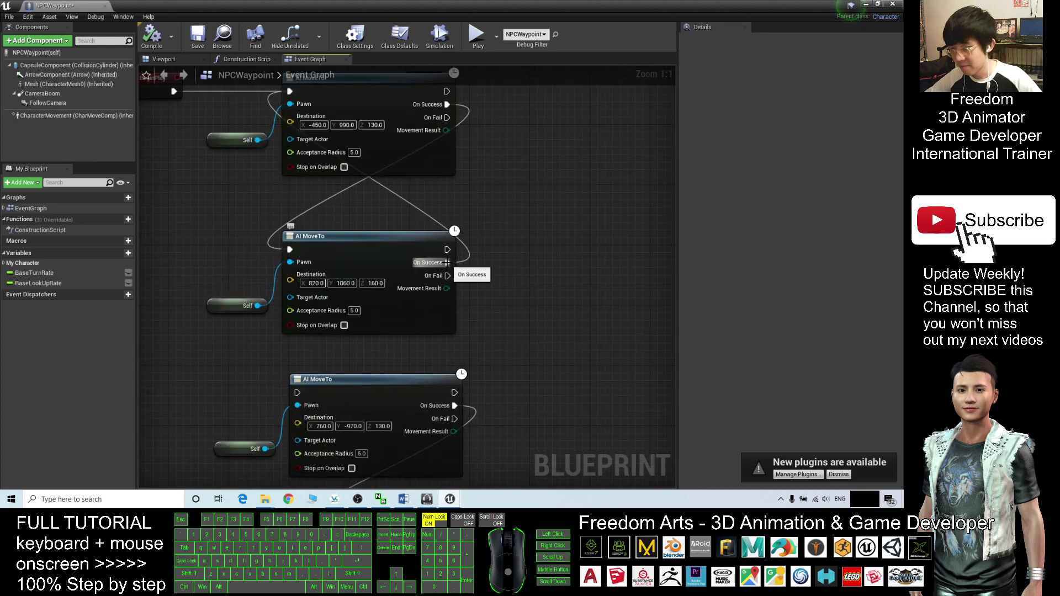
right_click_drag(501, 267, 553, 285)
right_click_drag(562, 246, 538, 206)
left_click_drag(475, 239, 507, 223)
left_click(569, 168)
right_click(568, 164)
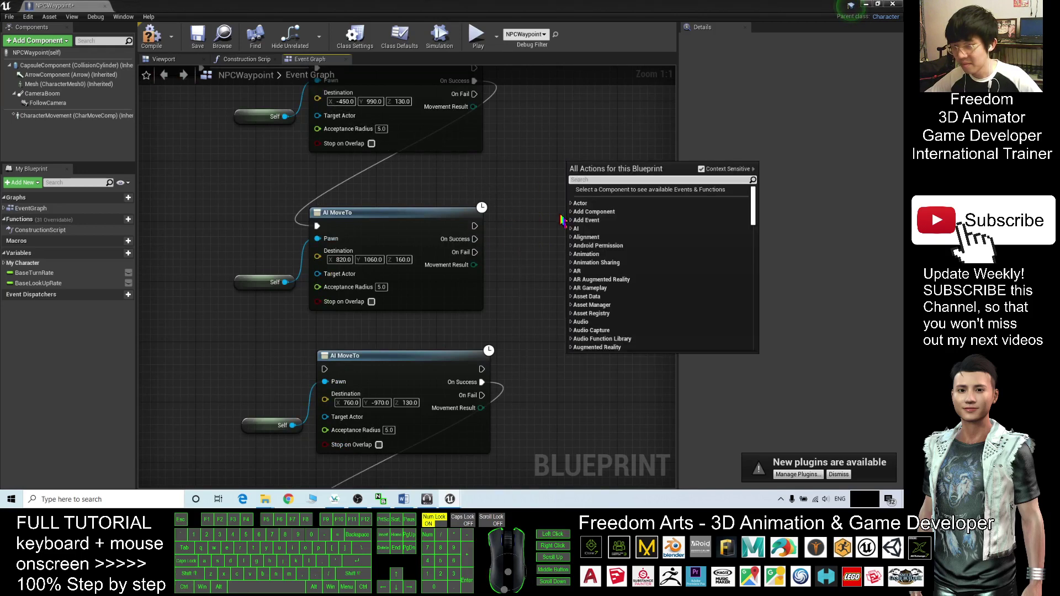
left_click(150, 38)
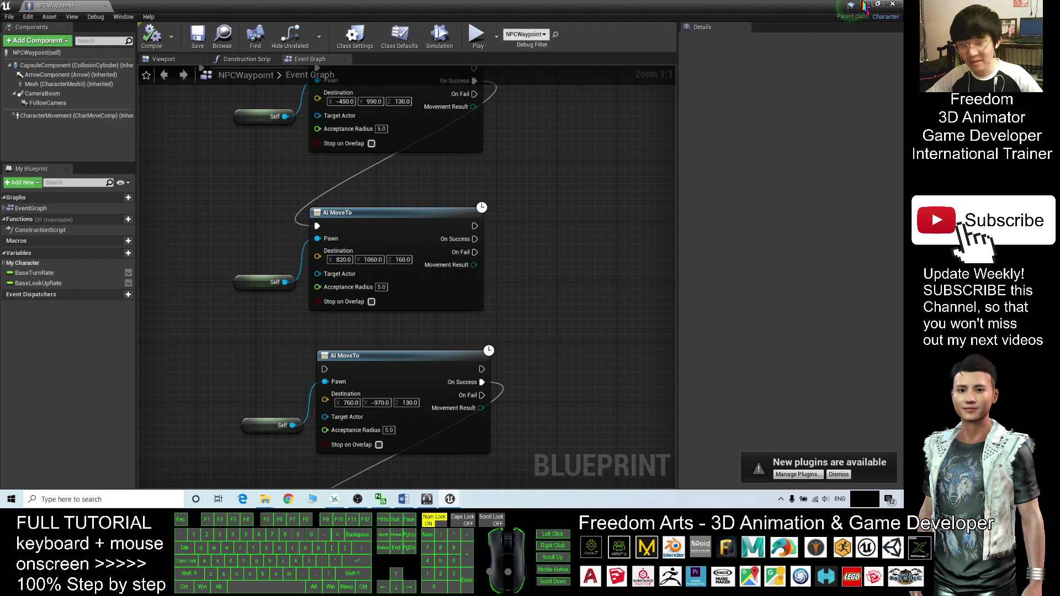
- Play-test without the loop link, following the NPC to see where it walks and stops, and end the session
left_click(865, 6)
left_click(543, 36)
left_click(504, 139)
key("w")
key("d")
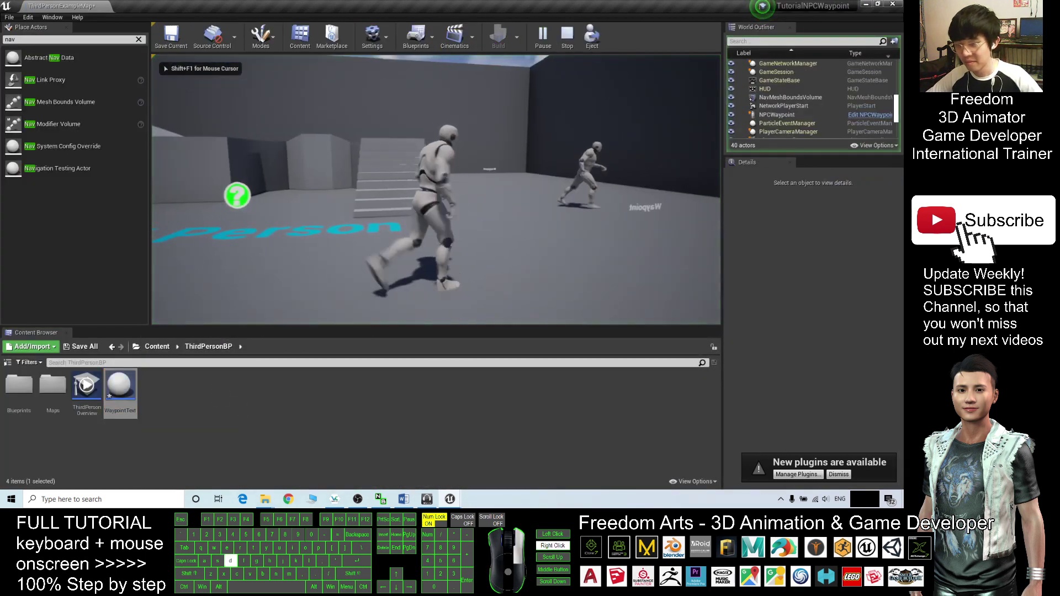
key("w")
key("d")
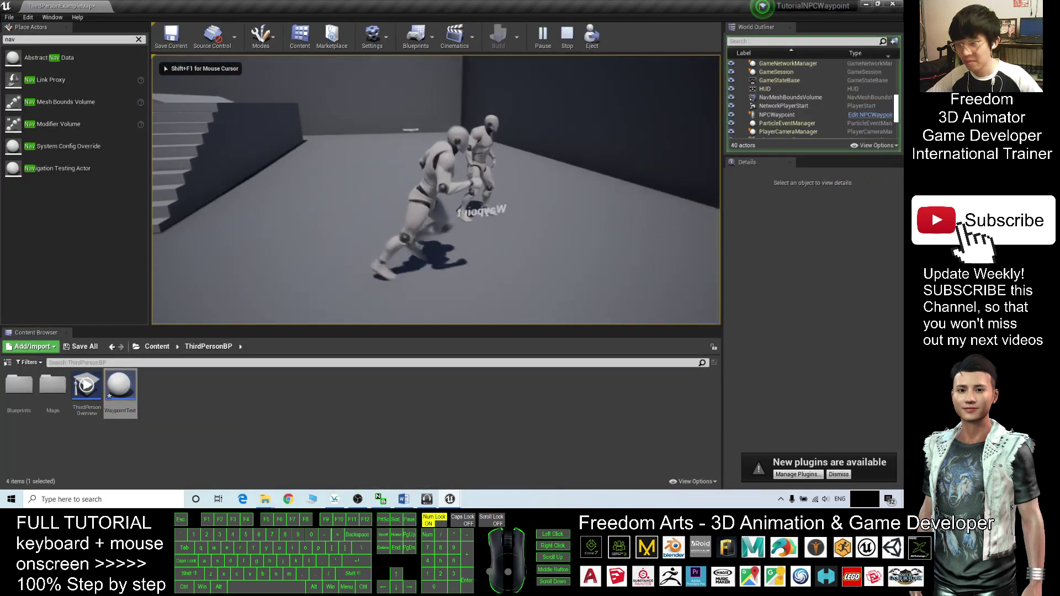
key("w")
key("a")
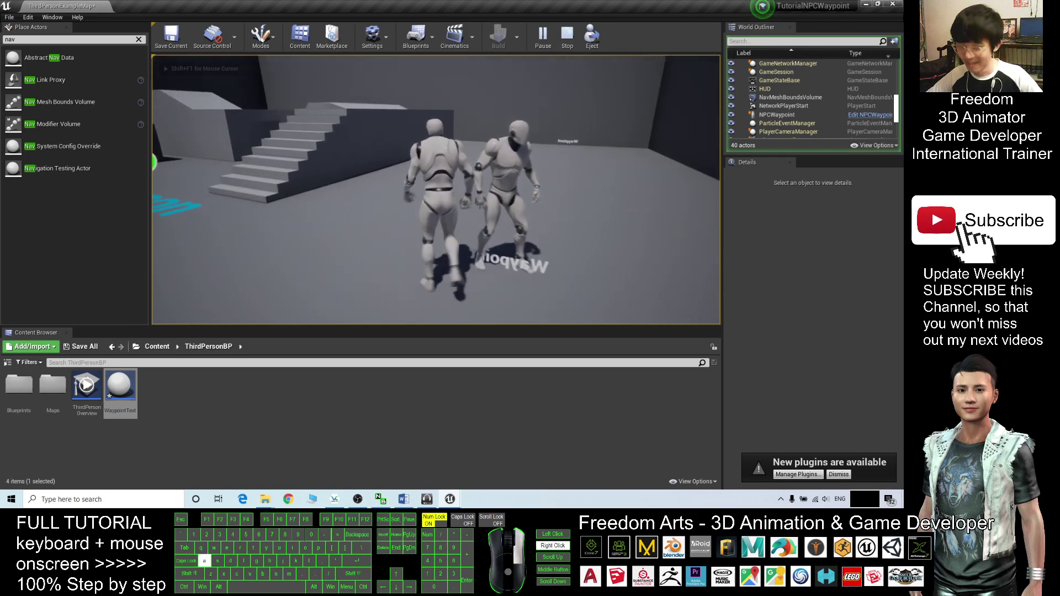
key("a")
key("w")
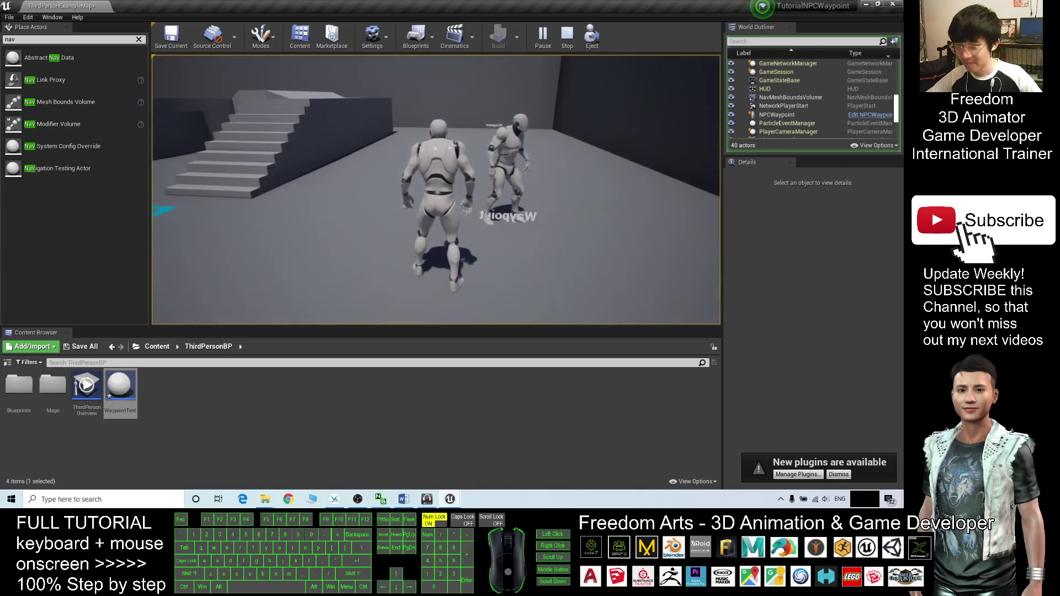
key("Escape")
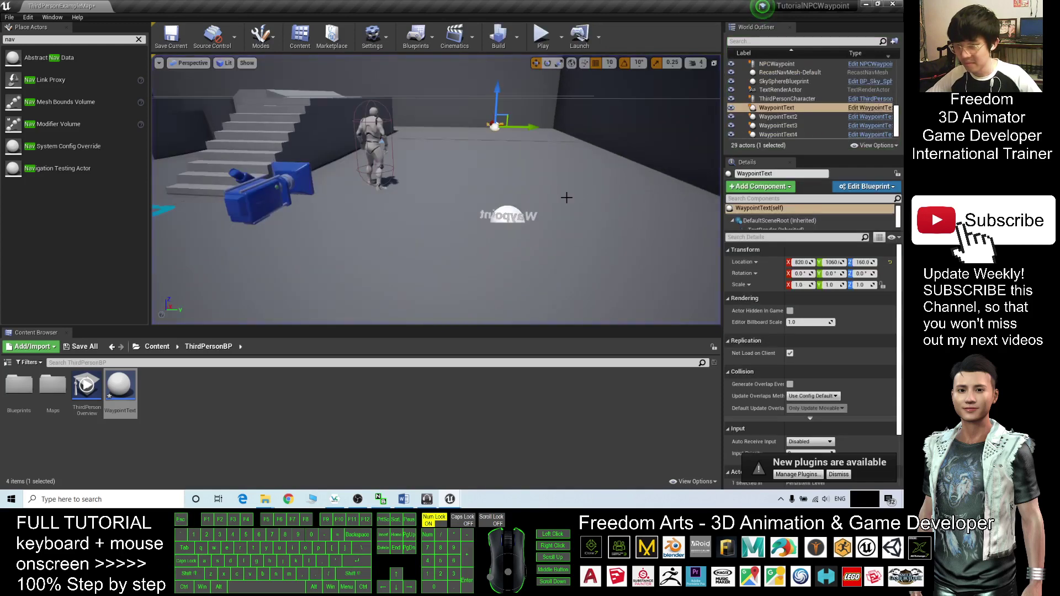
- Delete the unused third and fourth AI MoveTo nodes with their Self references from the NPCWaypoint event graph
right_click(489, 159, "alt")
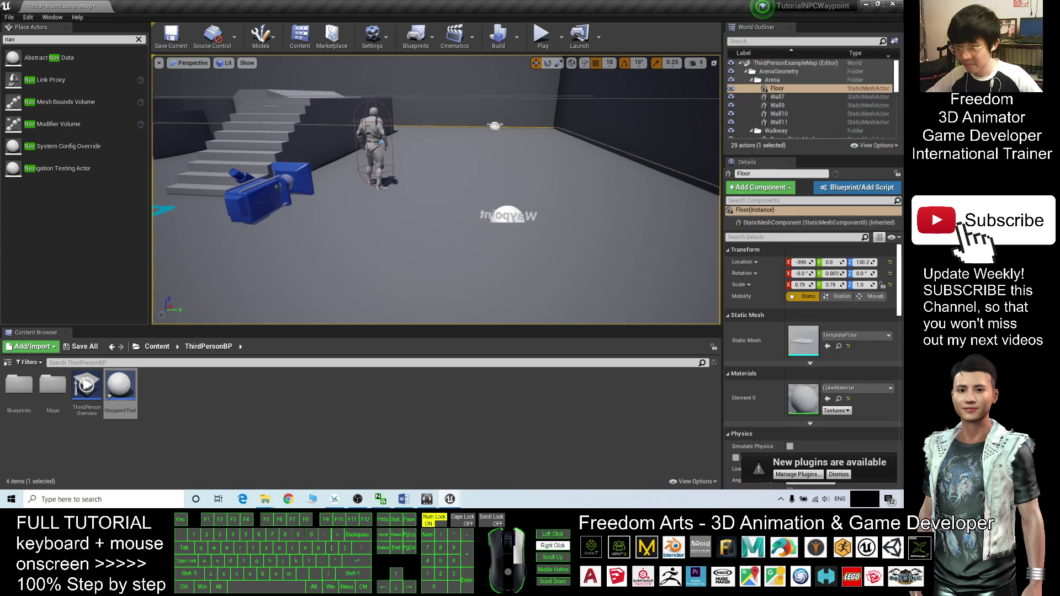
left_click(421, 216)
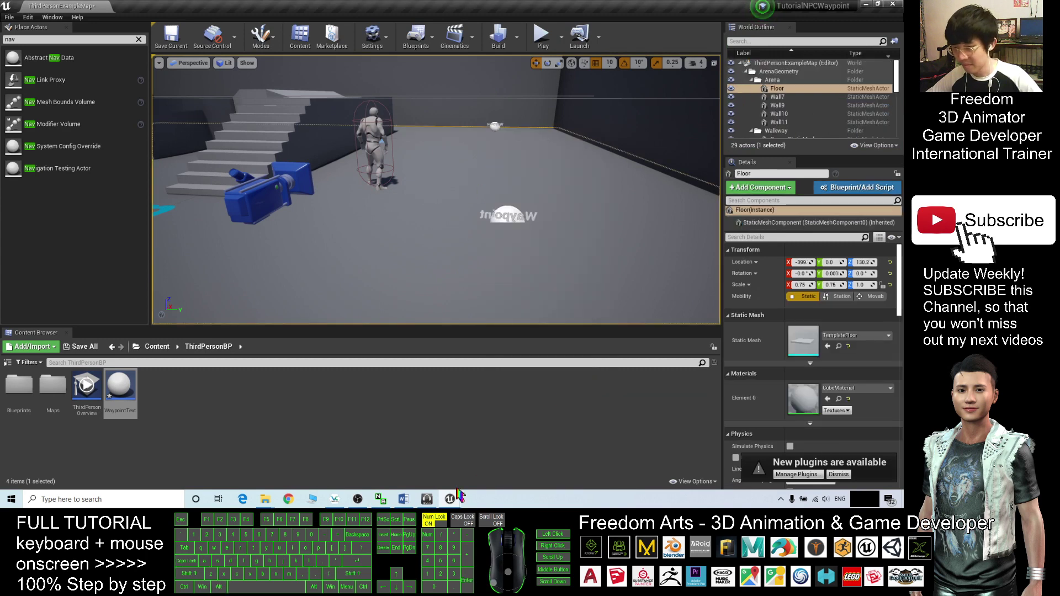
mouse_move(451, 500)
left_click(497, 452)
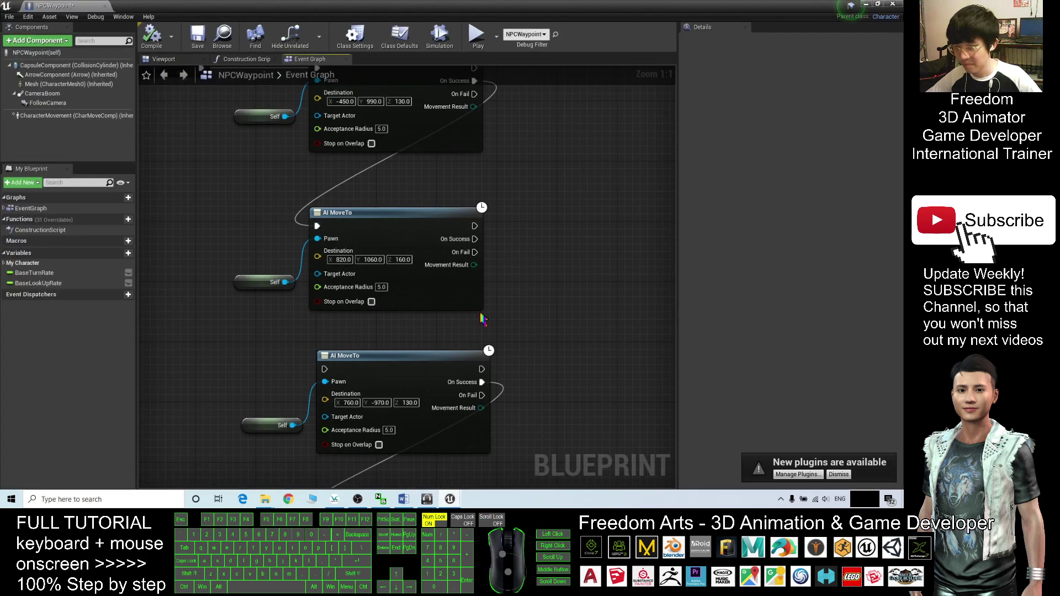
right_click_drag(560, 353, 583, 235)
right_click_drag(587, 366, 549, 222)
scroll(586, 315, "down", 2)
left_click_drag(540, 167, 256, 425)
key("Delete")
right_click_drag(507, 191, 521, 411)
scroll(512, 314, "up", 2)
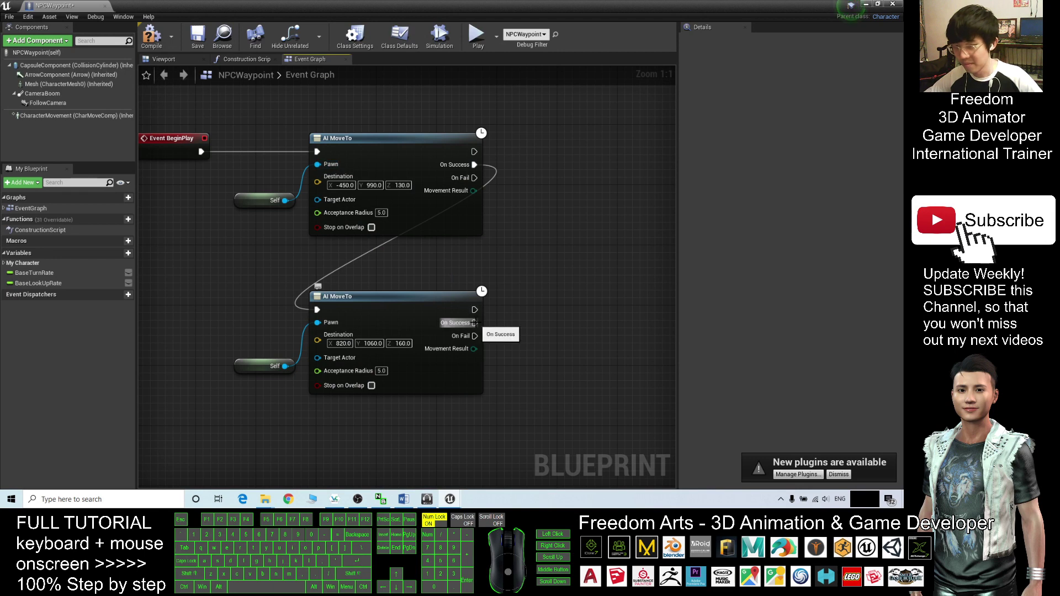
- Connect the second AI MoveTo's On Success back to the first AI MoveTo's execution input, and compile
left_click_drag(473, 322, 337, 150)
left_click(566, 238)
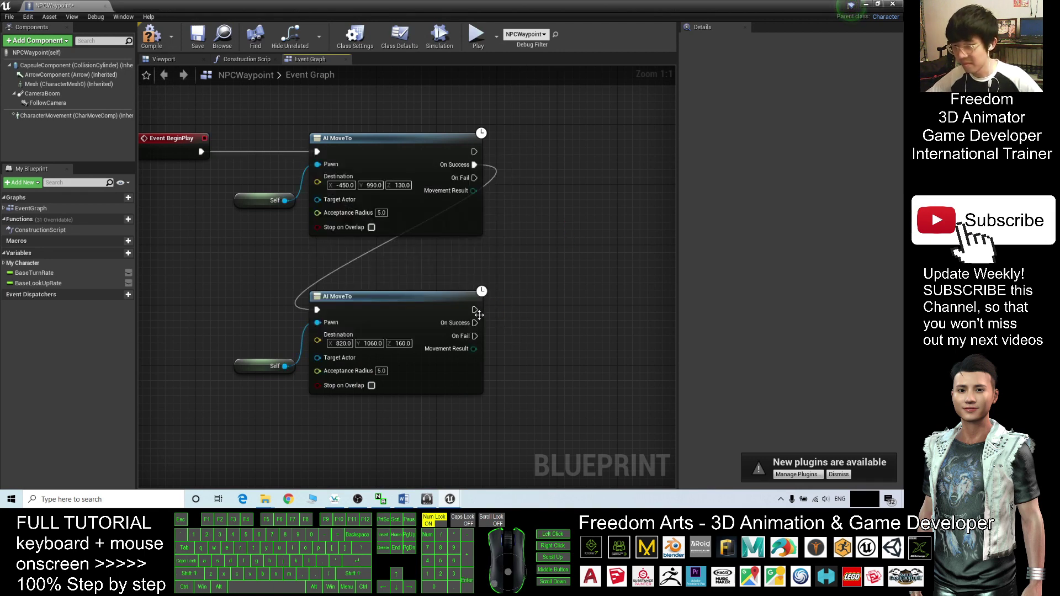
left_click_drag(475, 322, 317, 151)
left_click(151, 36)
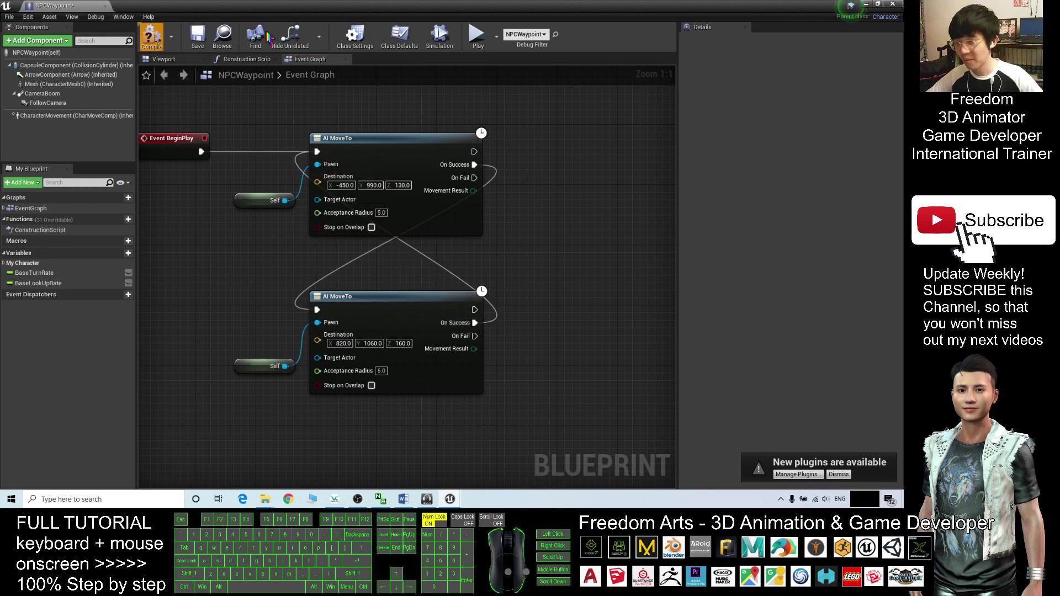
- Play-test the two-waypoint loop, running after the NPC to watch its route, and end the session
left_click(865, 5)
left_click(539, 34)
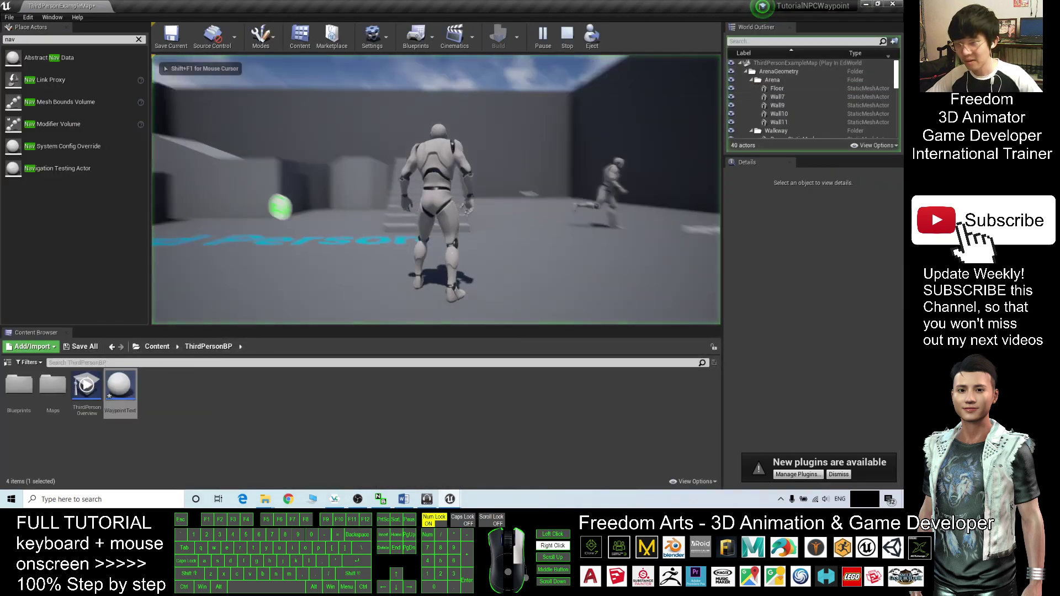
key("w")
key("d")
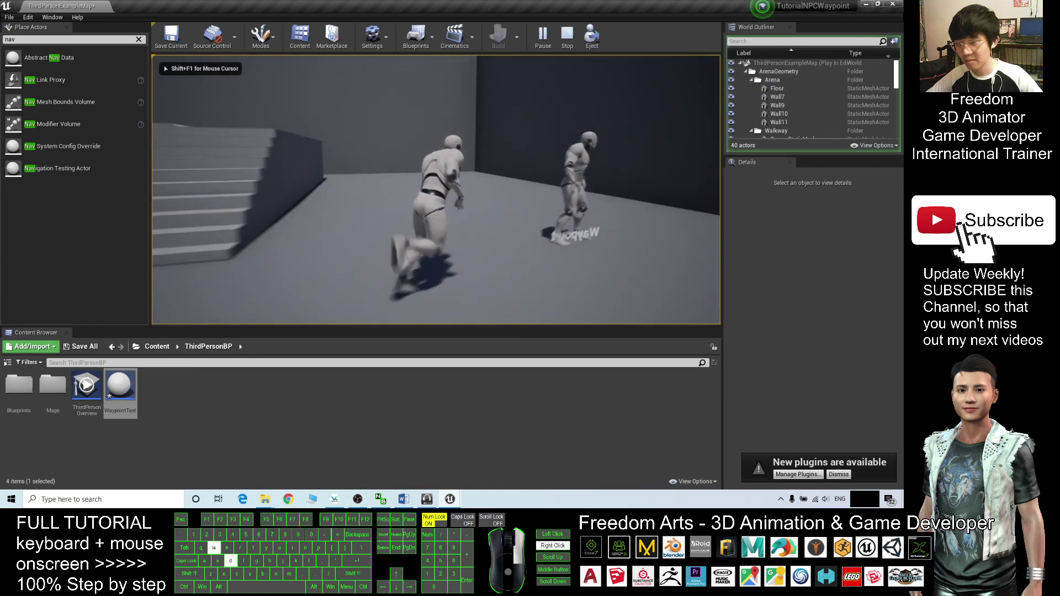
key("Escape")
left_click(471, 213)
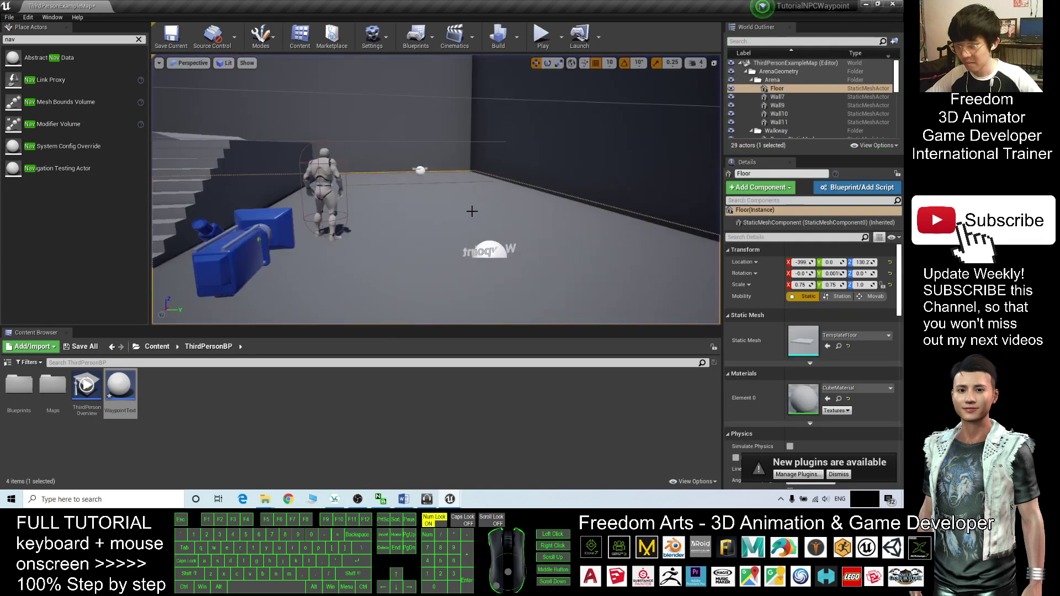
scroll(472, 214, "down", 8)
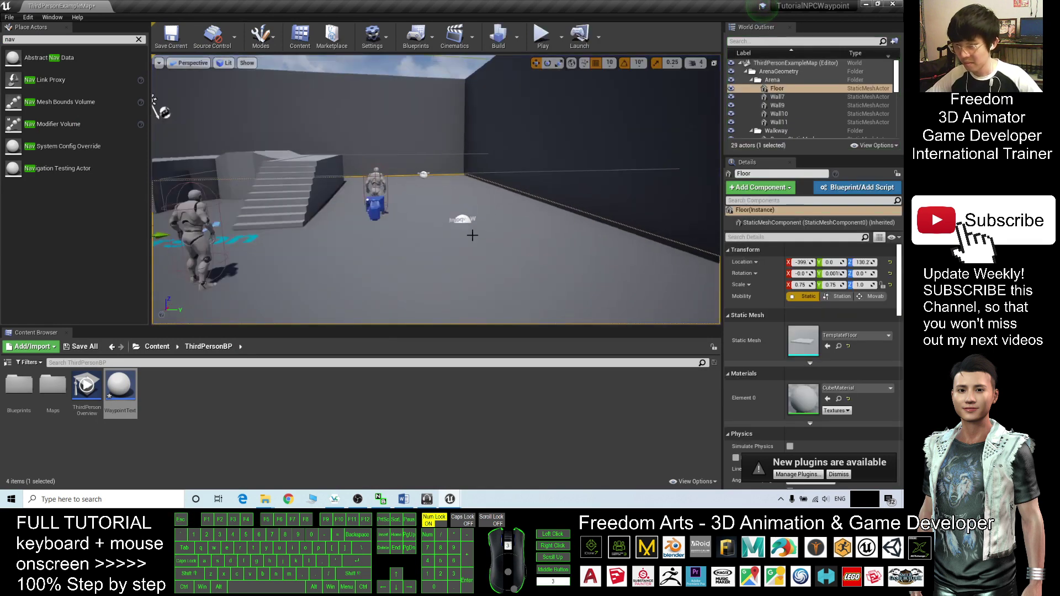
left_click(382, 179)
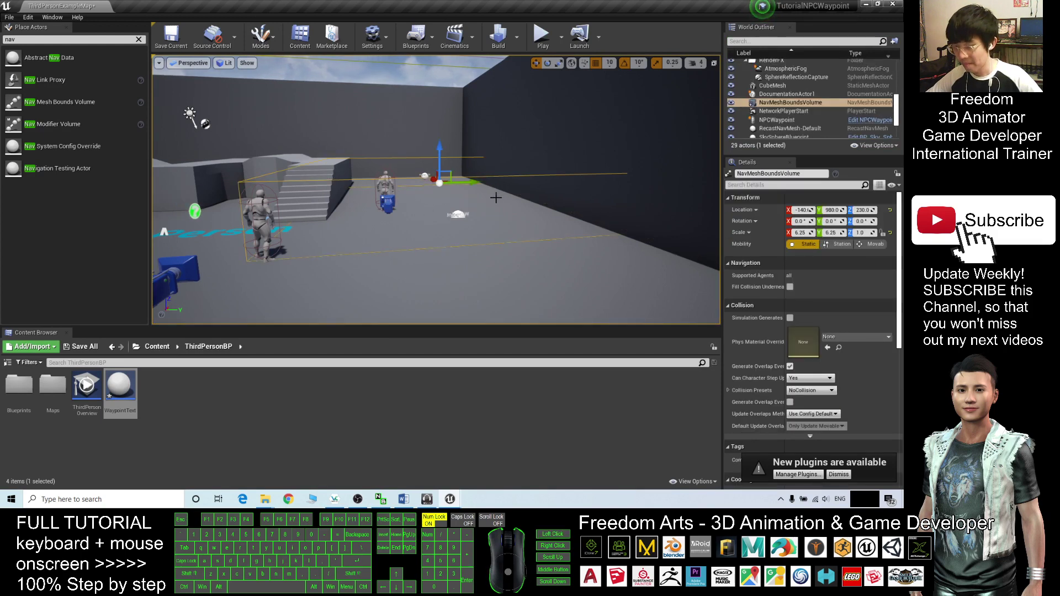
- Undo the loop link and the node deletion in the NPCWaypoint event graph to restore the third and fourth AI MoveTo nodes
mouse_move(450, 498)
left_click(500, 455)
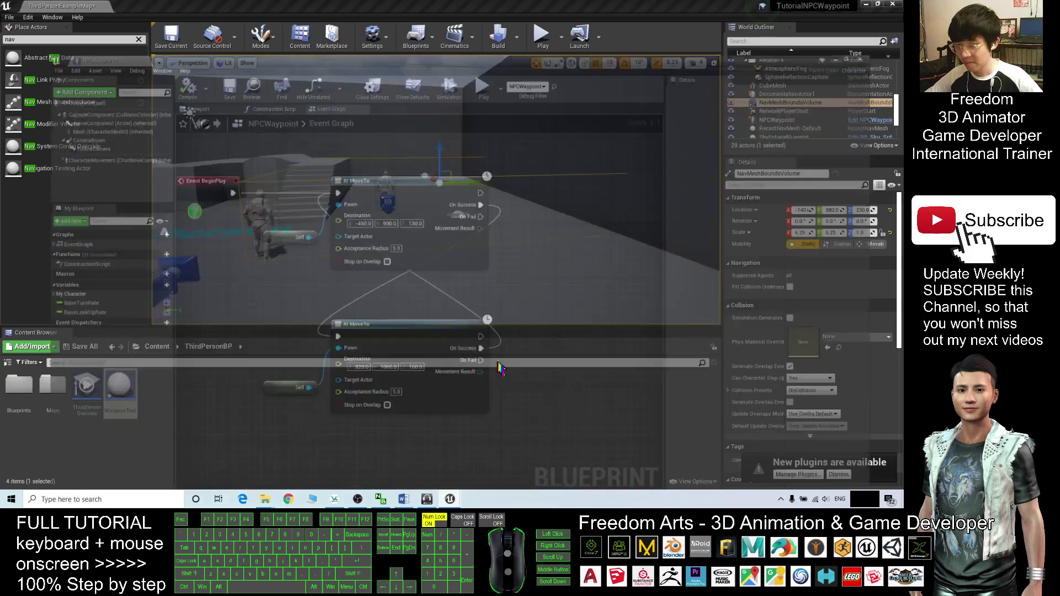
left_click(557, 283)
key("ctrl+z")
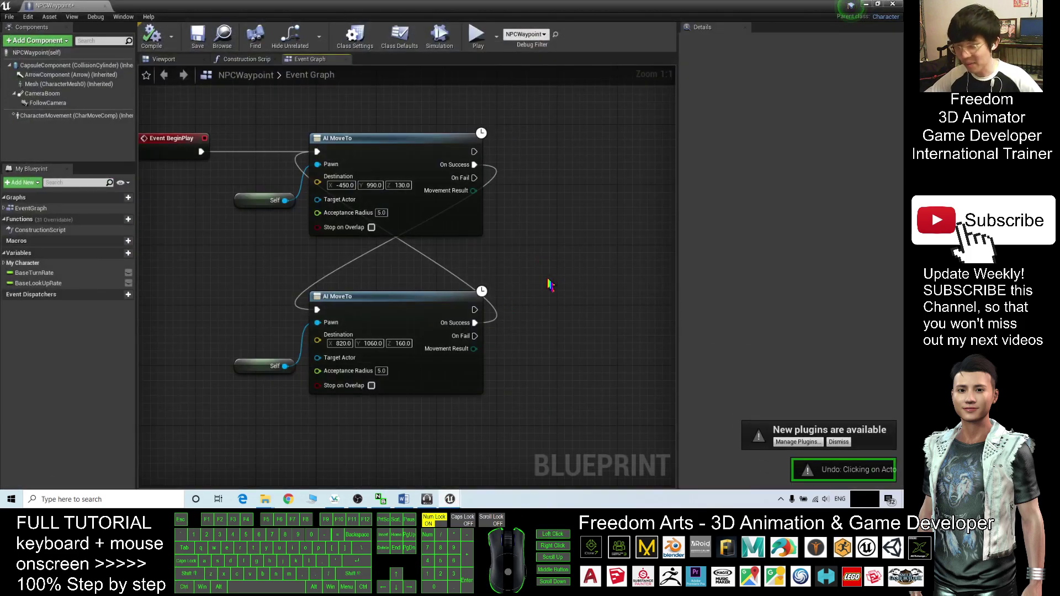
right_click_drag(543, 287, 561, 227)
key("ctrl+z")
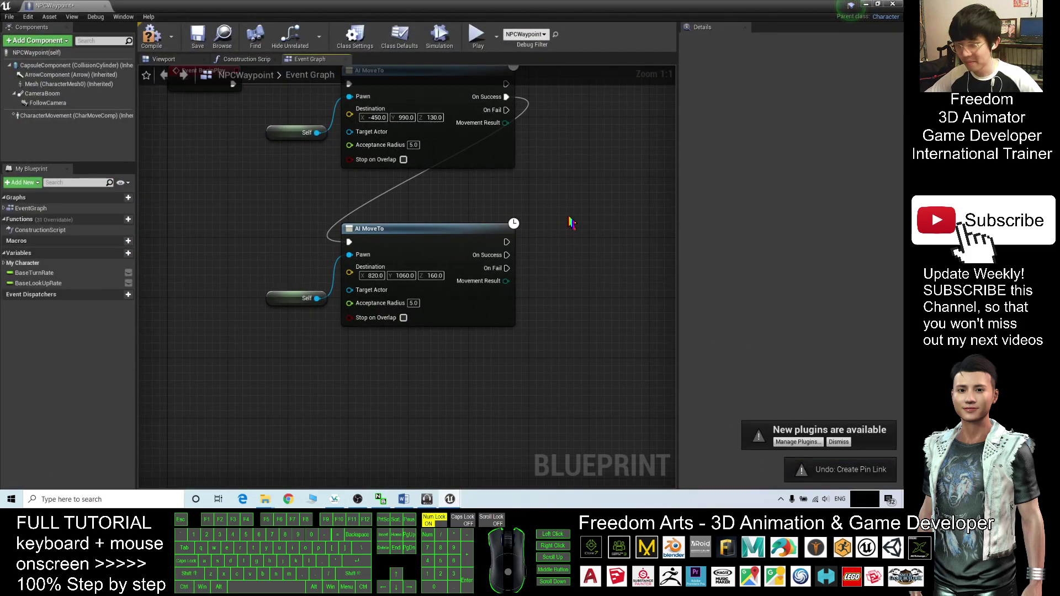
scroll(533, 275, "down", 2)
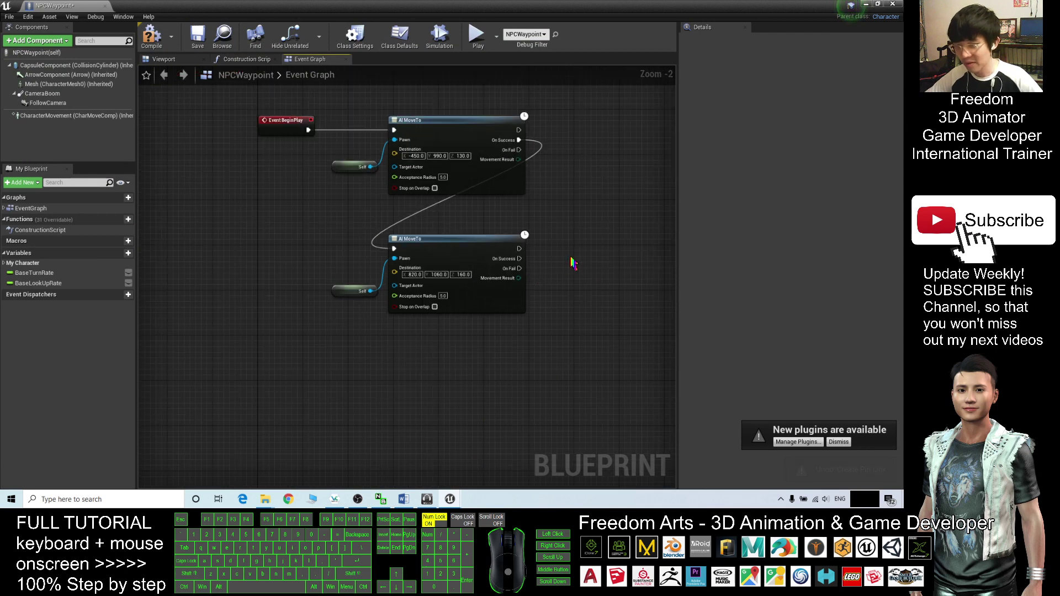
key("ctrl+z")
right_click_drag(580, 270, 574, 189)
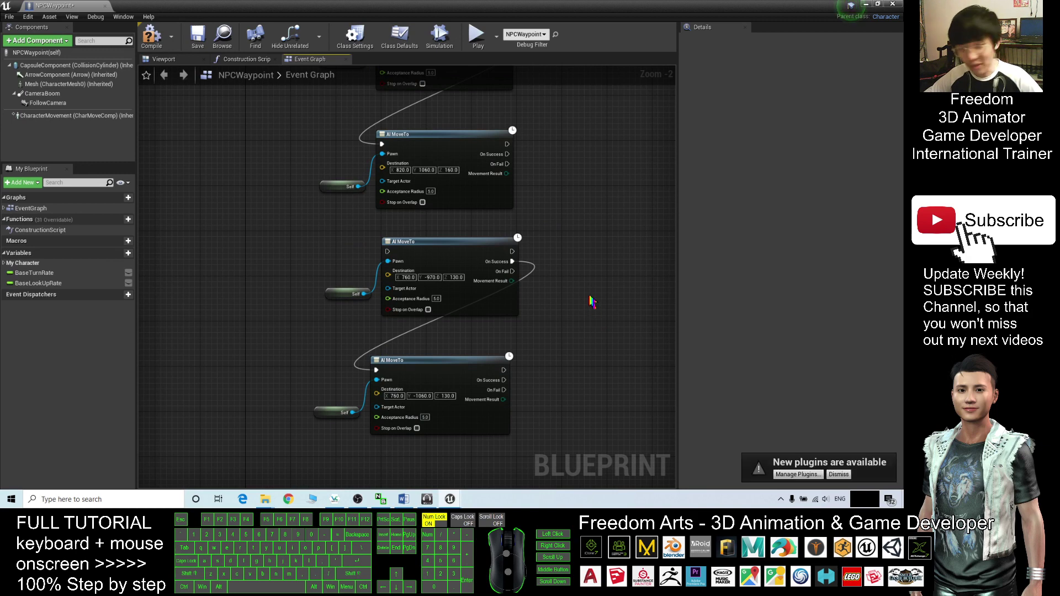
- Link the second AI MoveTo's On Success to the third node, and the fourth node's On Success back to the first
right_click_drag(578, 315, 577, 346)
left_click_drag(508, 184, 388, 291)
right_click_drag(574, 193, 577, 270)
left_click_drag(510, 454, 389, 105)
right_click_drag(585, 305, 586, 235)
- Enlarge the NavMeshBoundsVolume in the level to a scale of 15.0 in X and 20.5 in Y
left_click(868, 5)
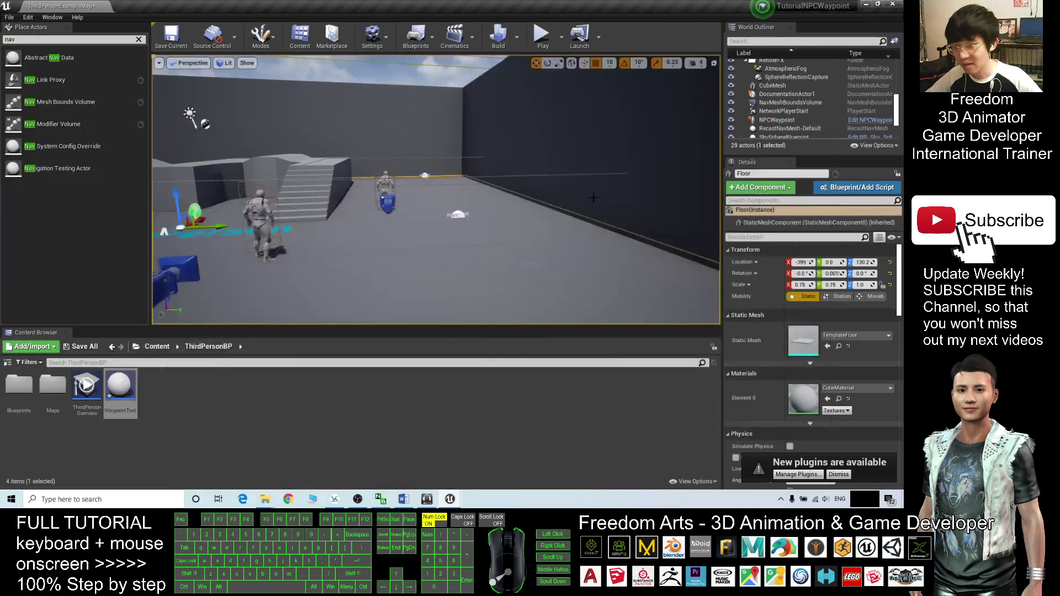
scroll(487, 199, "down", 3)
left_click_drag(518, 182, 536, 246)
left_click(541, 224)
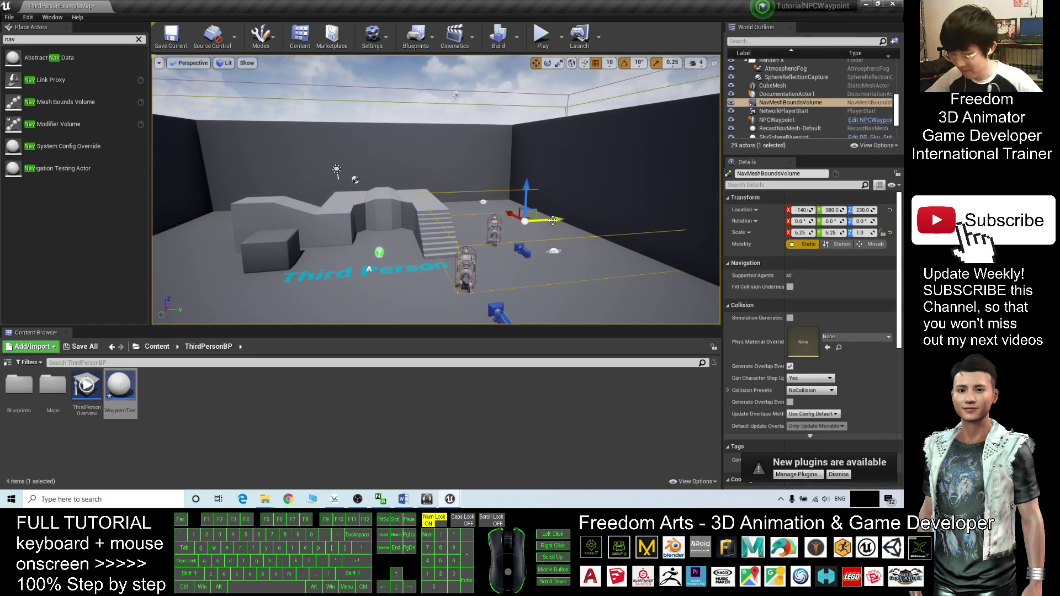
key("r")
key("r")
left_click_drag(556, 222, 558, 221)
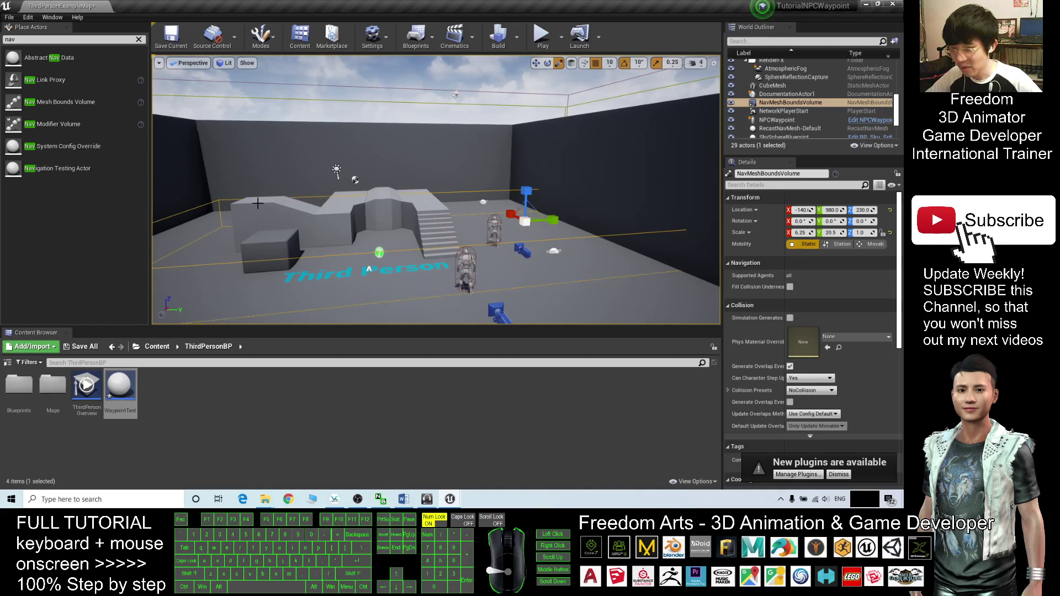
mouse_move(518, 214)
left_mouse_down()
mouse_move(496, 215)
mouse_move(508, 215)
left_mouse_up()
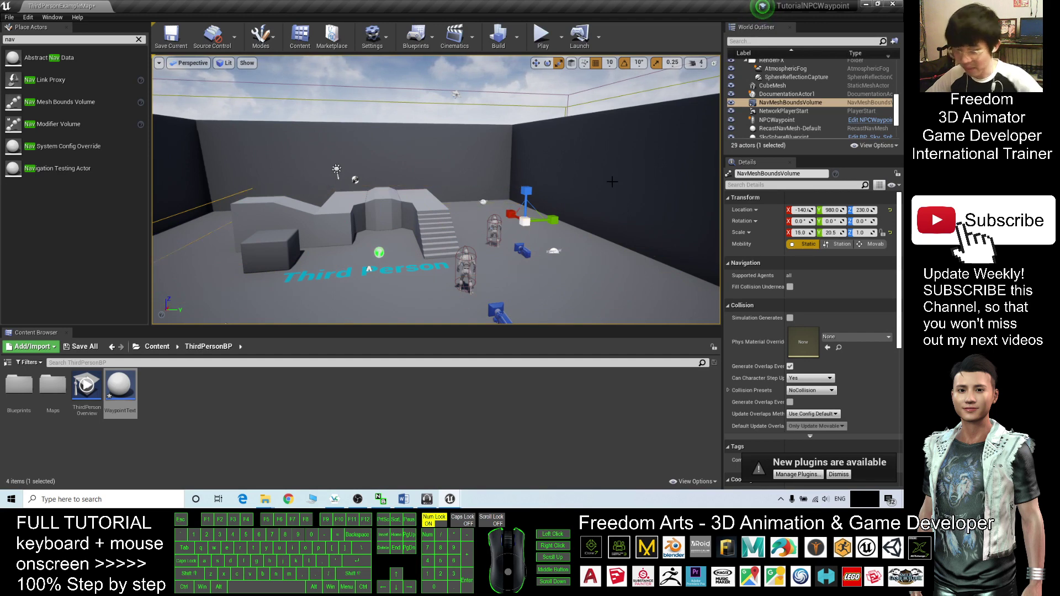
- Show the navigation mesh in the viewport and stretch the NavMeshBoundsVolume to a Y scale of 26.75
key("p")
key("e")
key("r")
left_click_drag(553, 220, 509, 223)
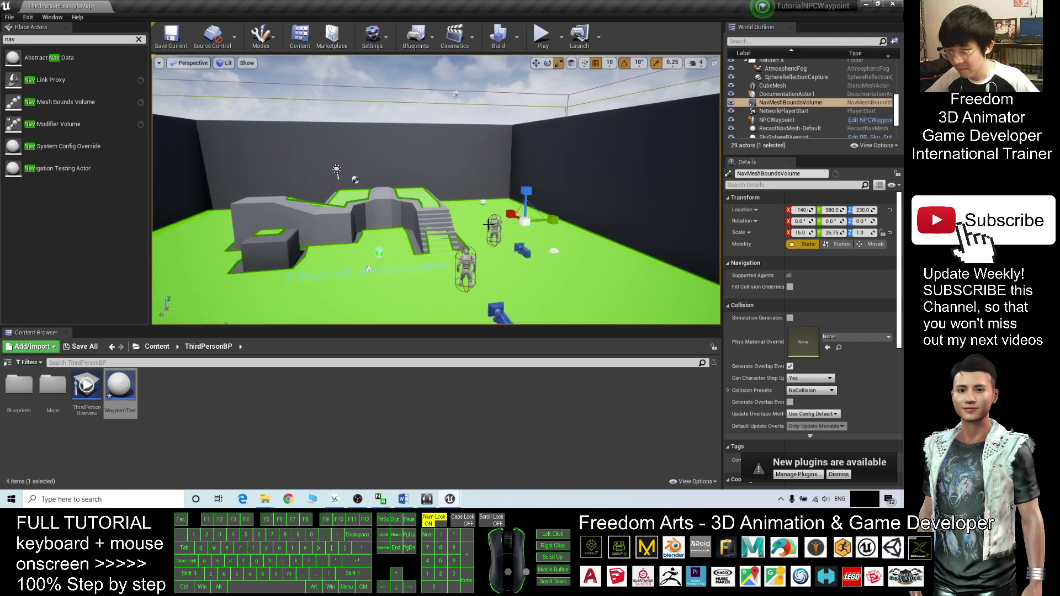
scroll(397, 240, "down", 3)
scroll(398, 260, "up", 4)
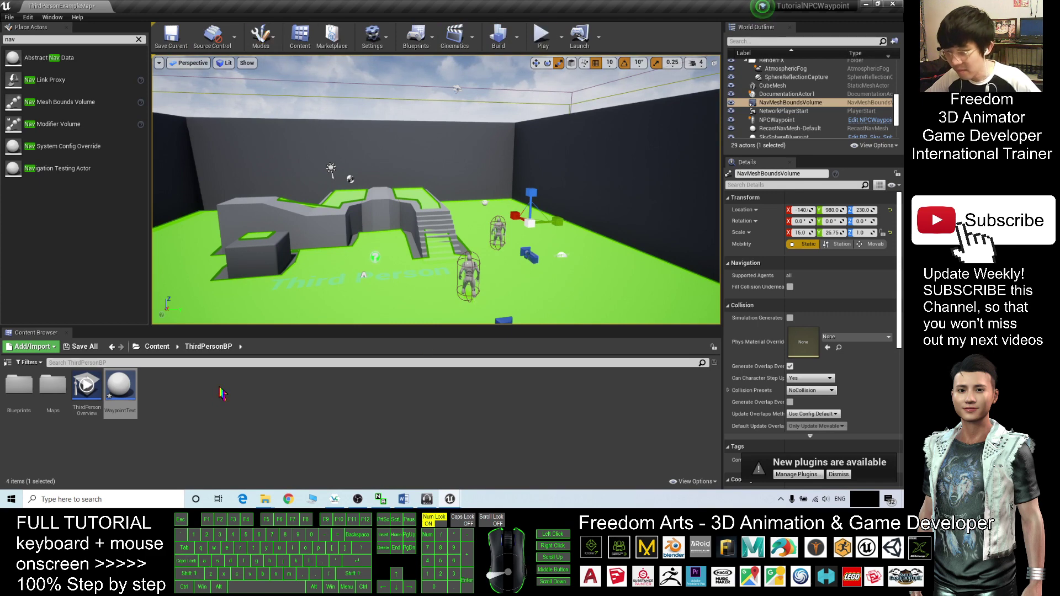
- Set the NPCWaypoint CharacterMovement component's Max Walk Speed to 600 and compile the blueprint
mouse_move(461, 502)
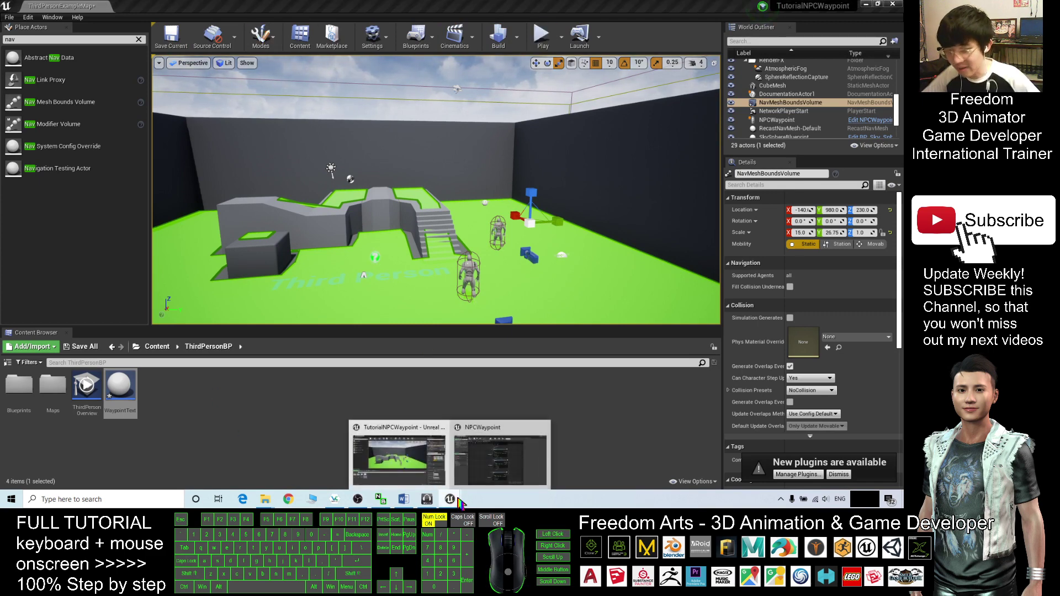
left_click(505, 461)
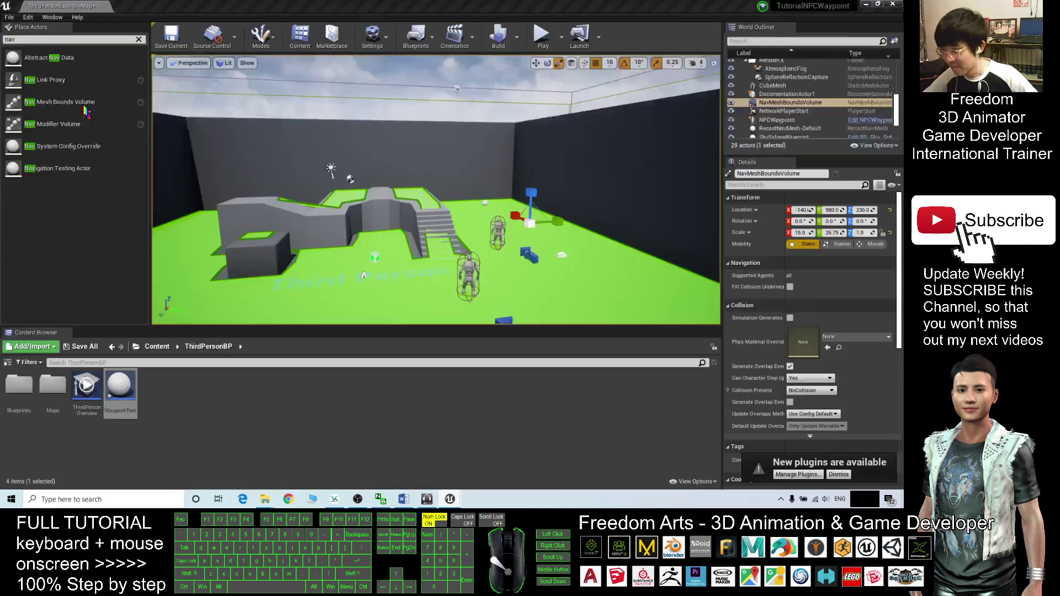
left_click(60, 119)
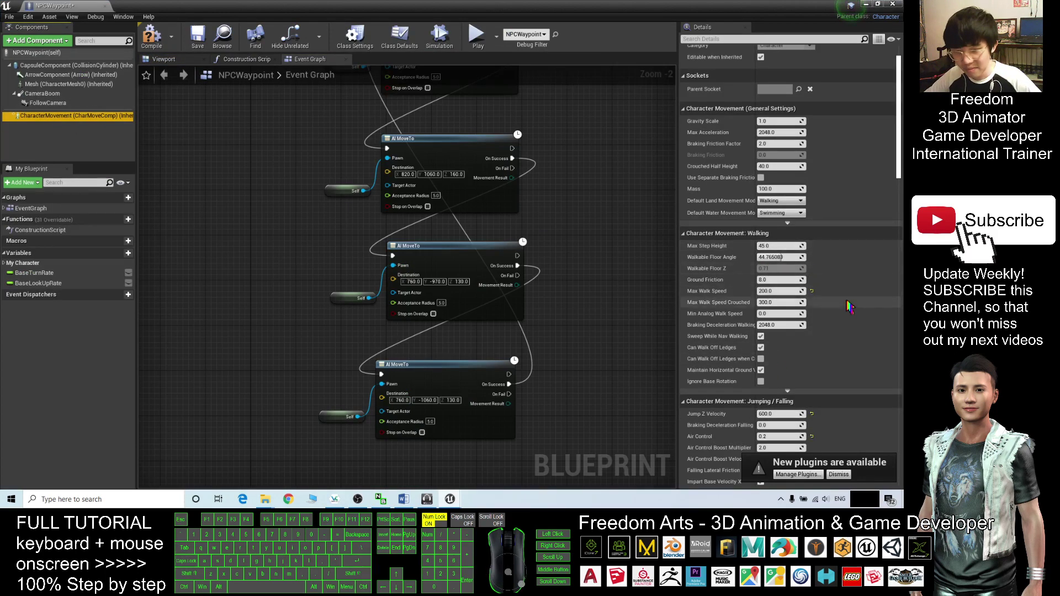
left_click(777, 291)
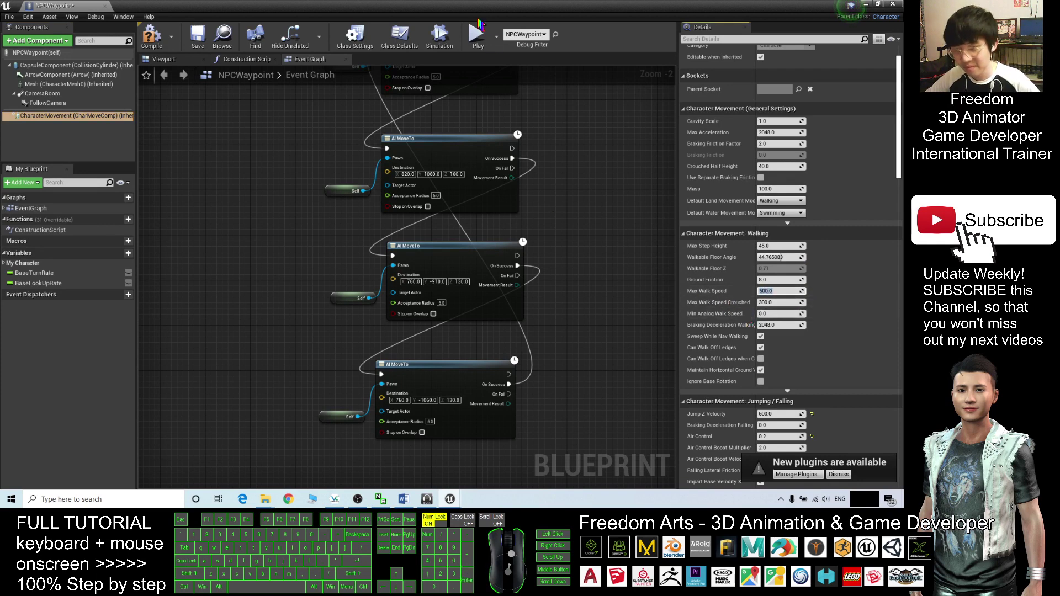
left_click(151, 36)
- Play-test the full four-waypoint loop, following the NPC around the whole arena, and end the session
left_click(865, 5)
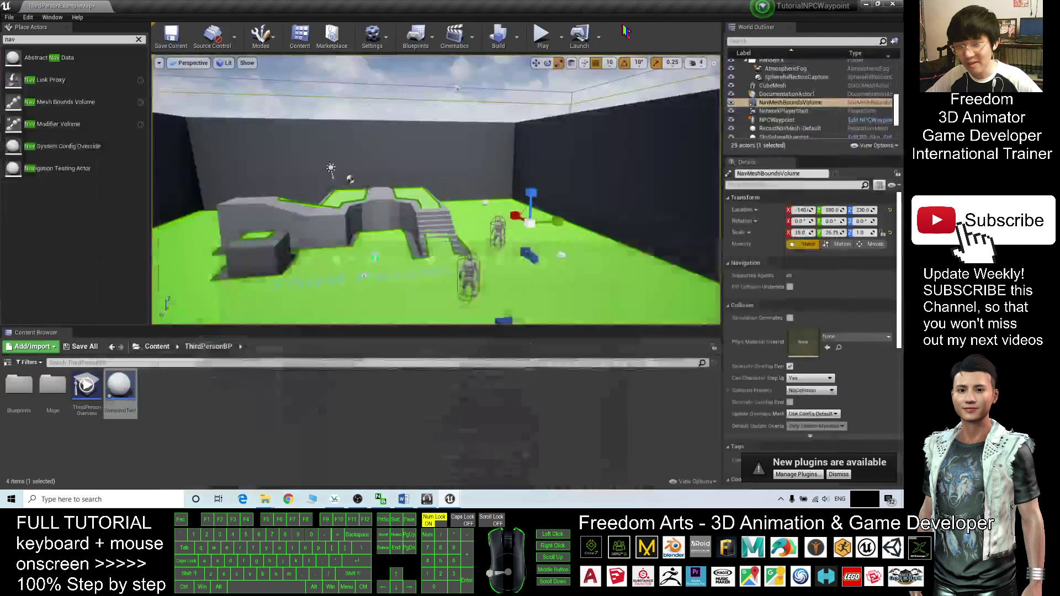
left_click(543, 37)
key("w")
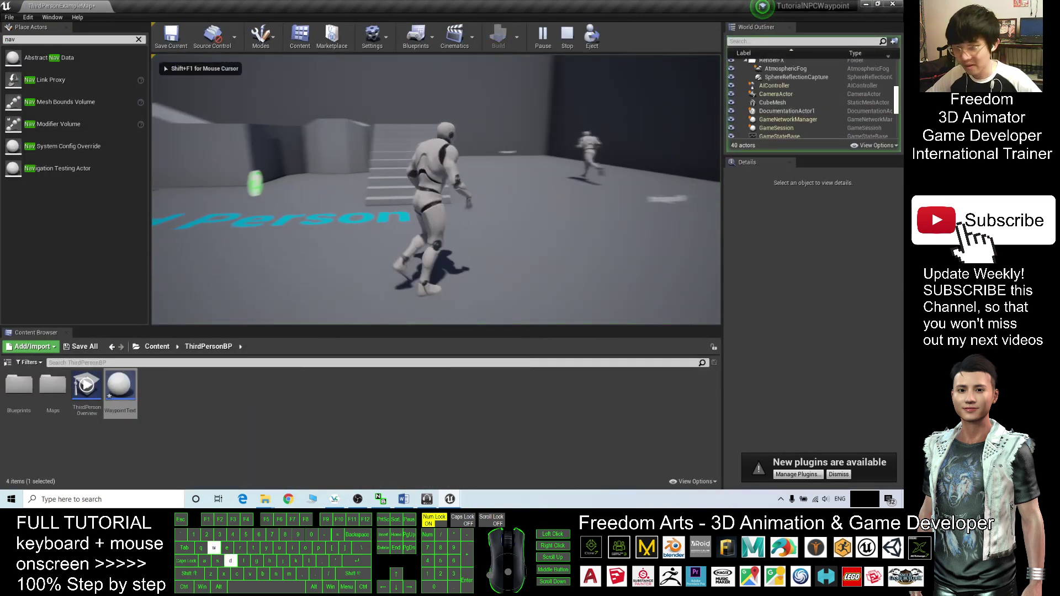
key("d")
key("w")
key("space")
key("d")
key("space")
key("d")
key("a")
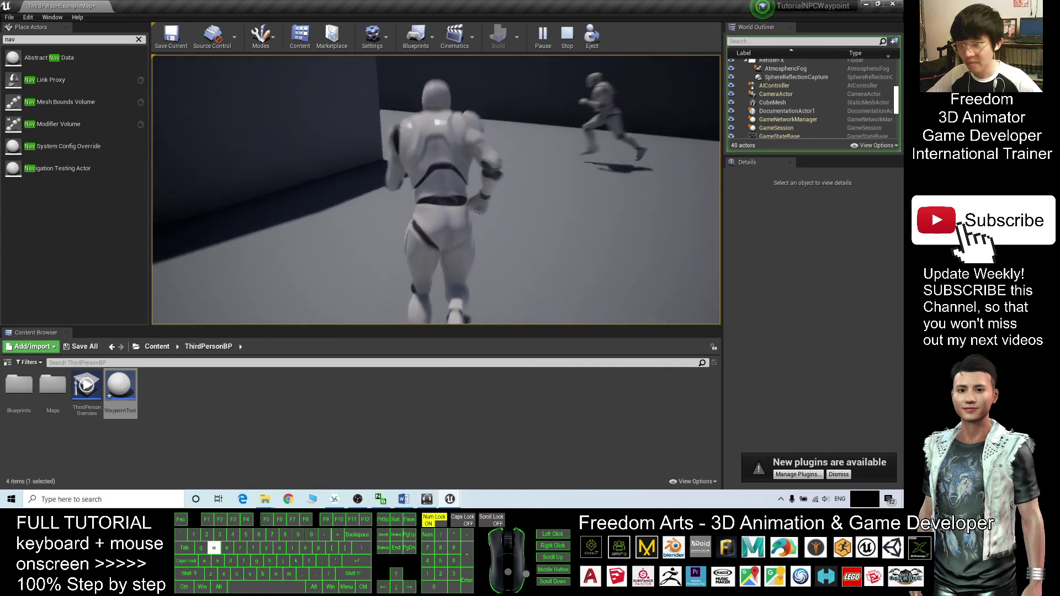
key("space")
key("d")
key("w")
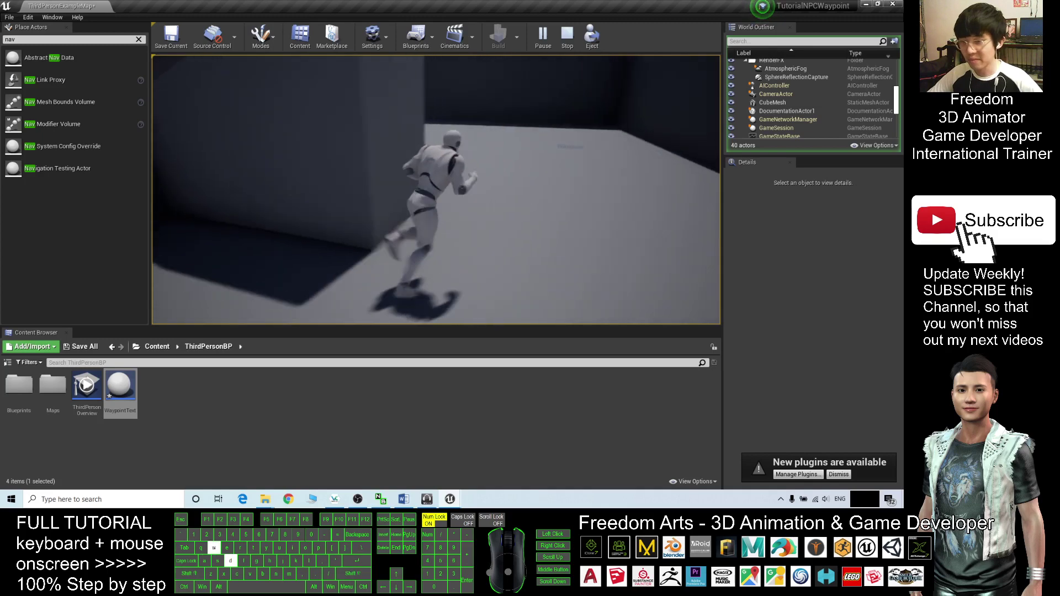
key("space")
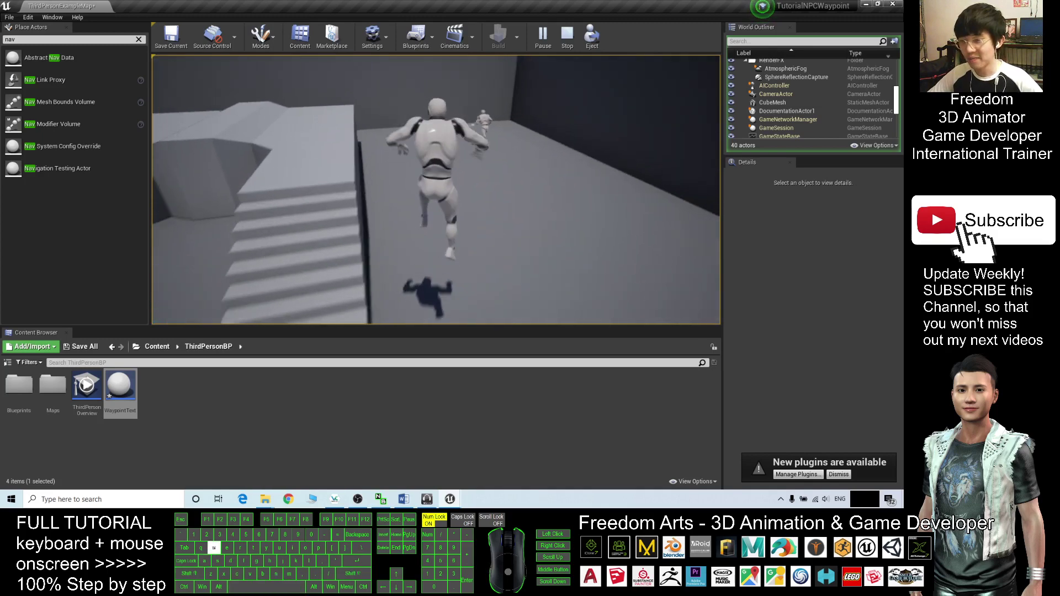
key("d")
key("a")
key("space")
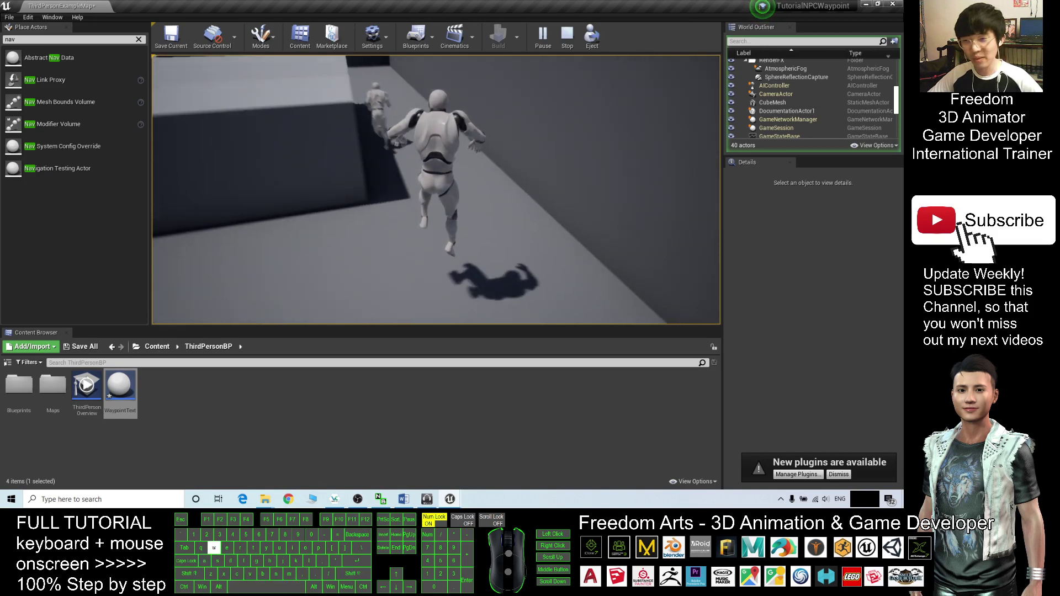
key("space")
key("a")
key("w")
key("space")
key("w")
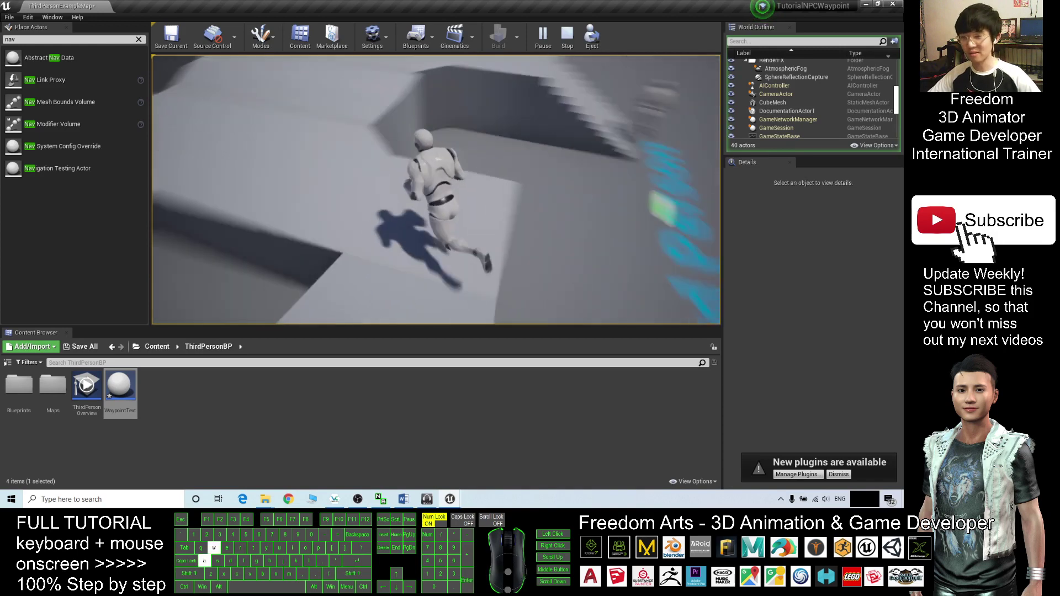
key("space")
key("d")
key("w")
key("w")
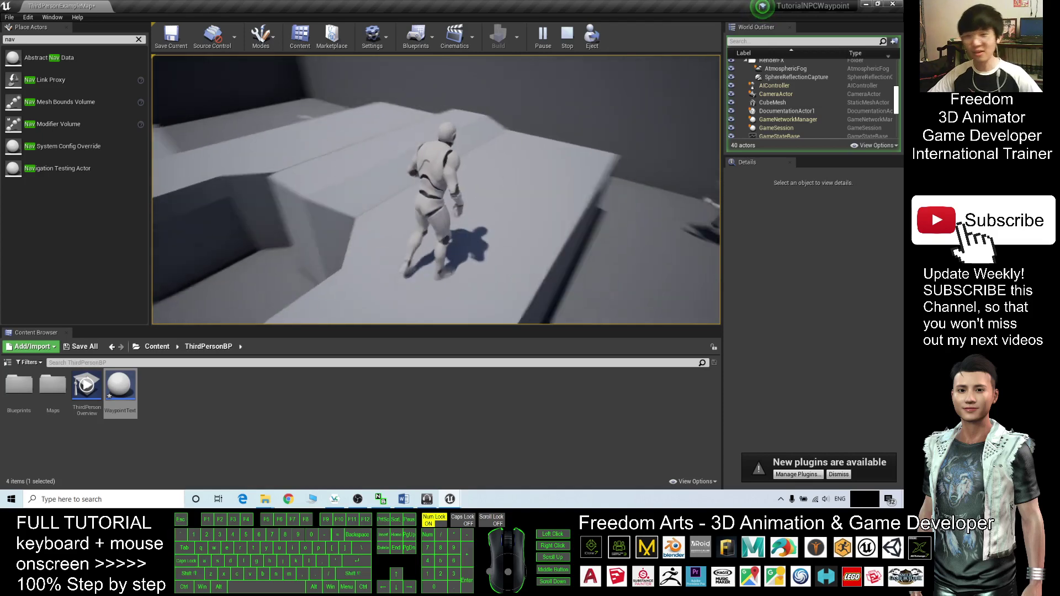
key("w")
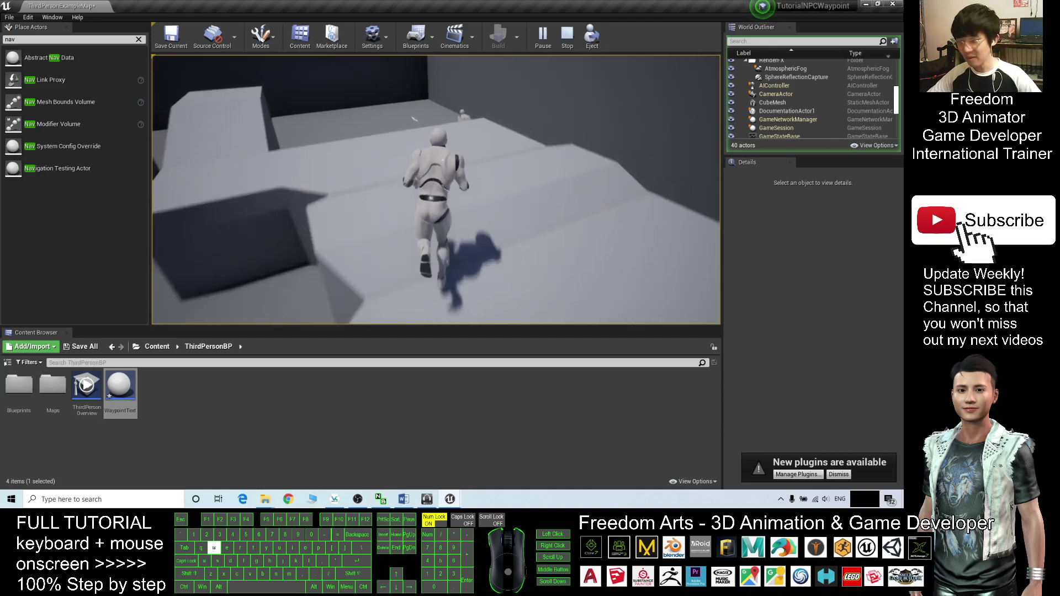
key("a")
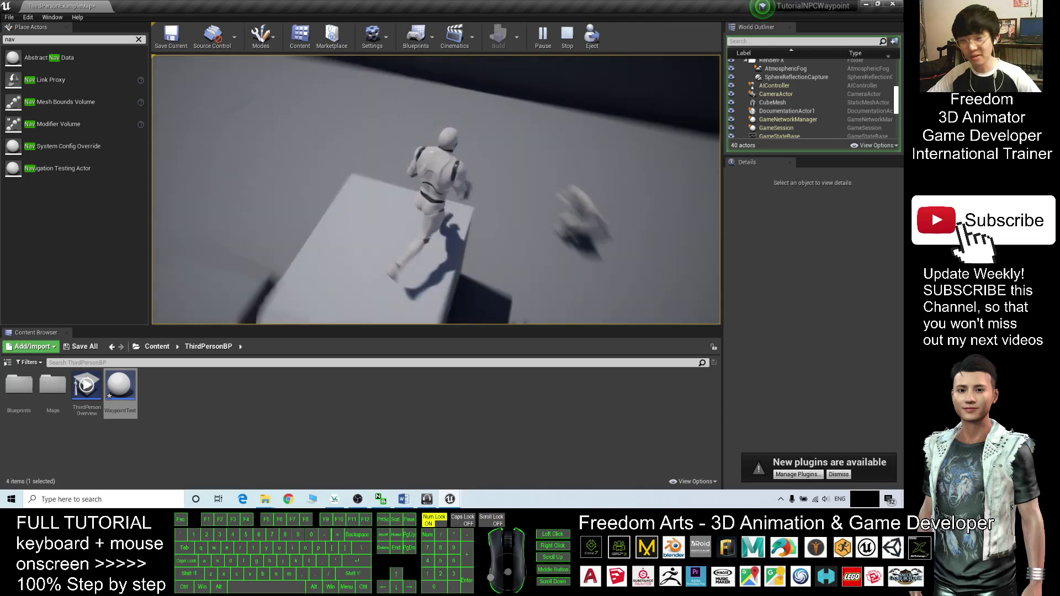
key("w")
key("a")
key("w")
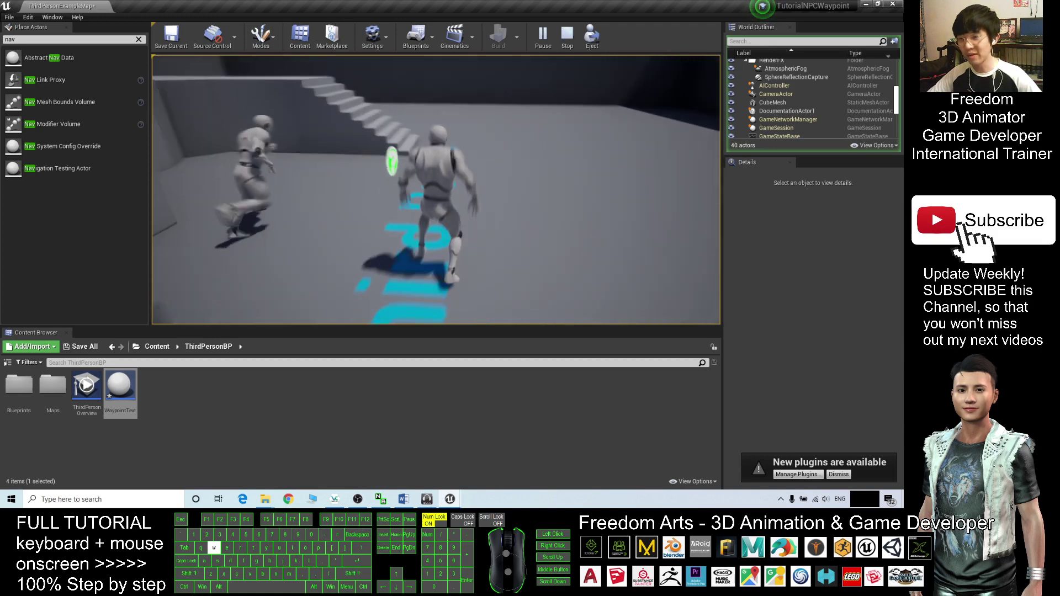
key("d")
key("w")
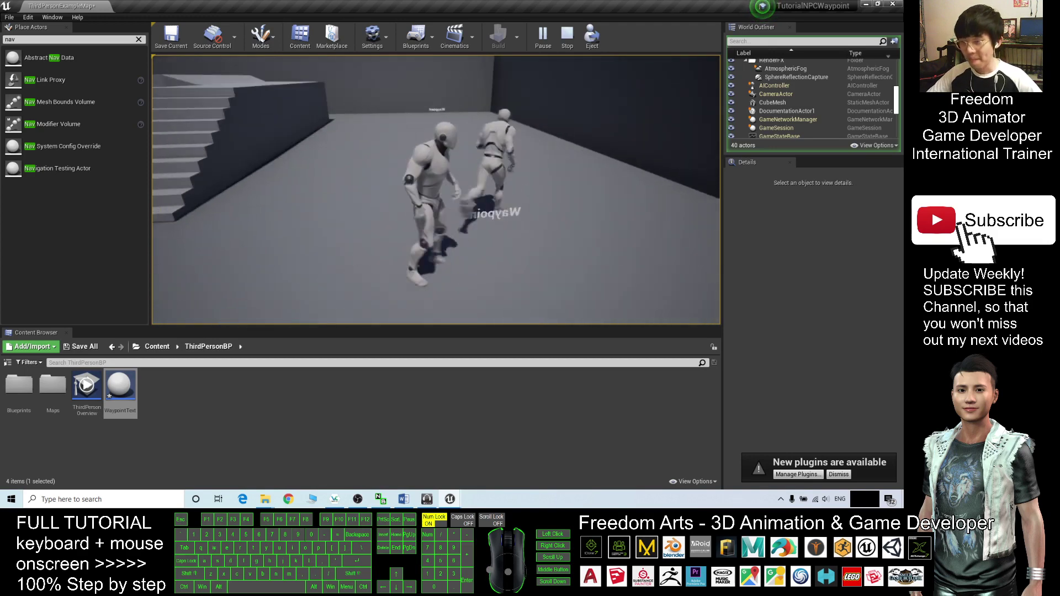
key("Escape")
- Select WaypointText2 on the floor near the NPC to inspect its placement, and deselect it
scroll(472, 154, "up", 2)
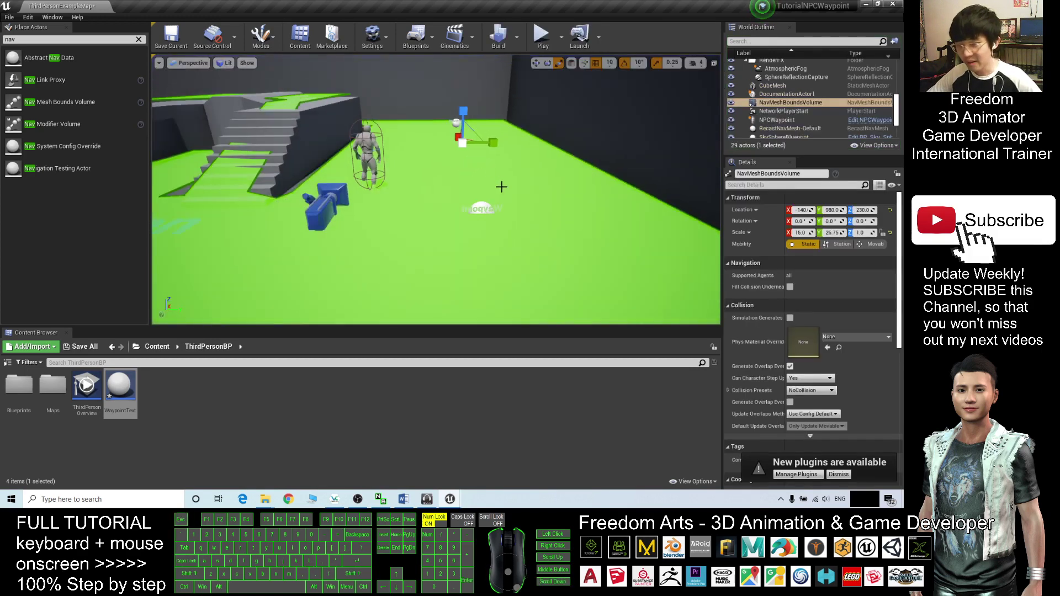
left_click(518, 225)
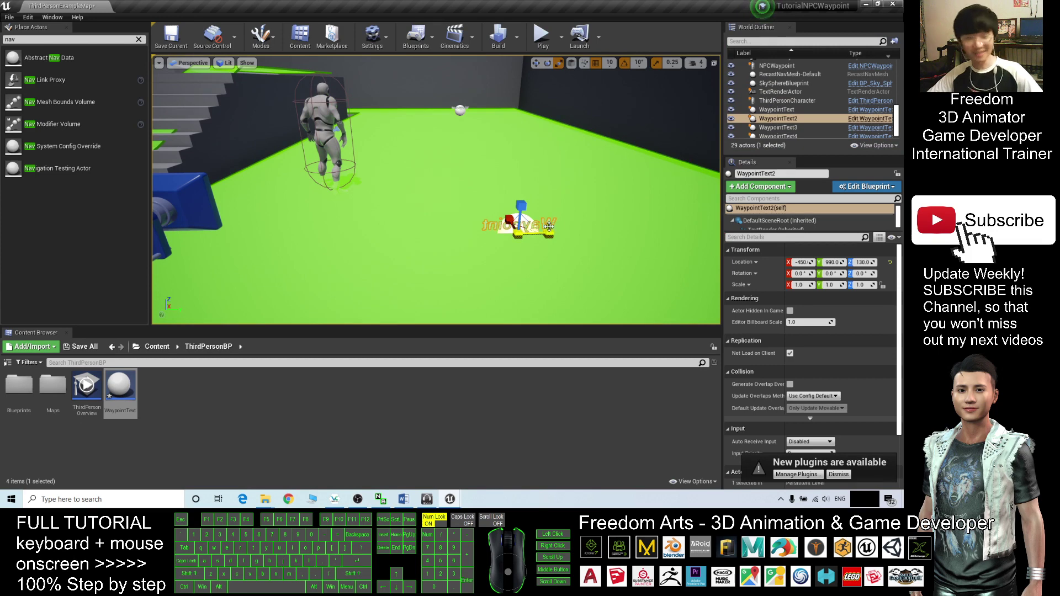
left_click(534, 212)
left_click(519, 221)
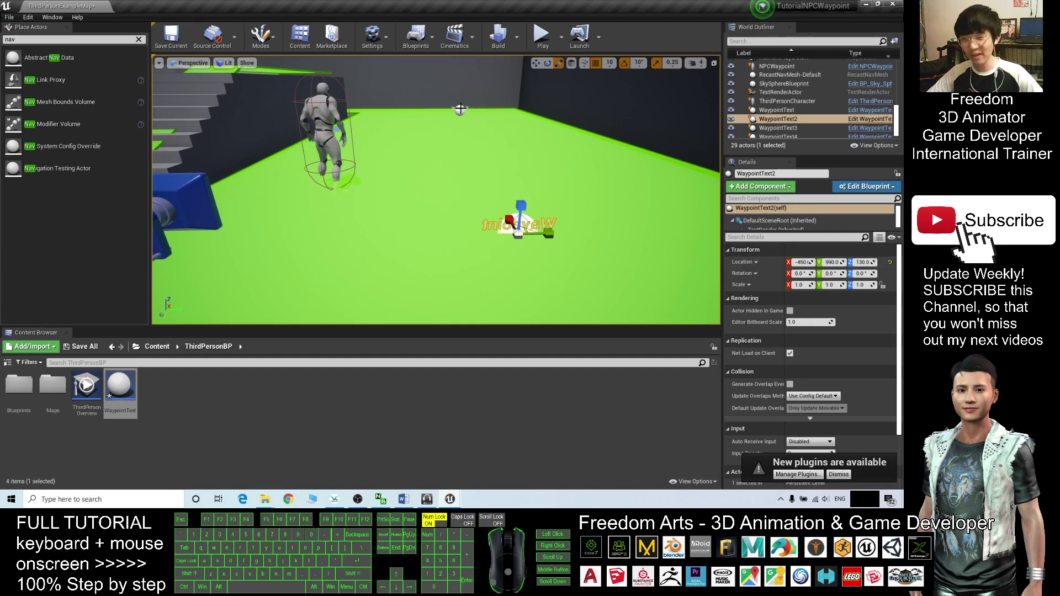
left_click(568, 184)
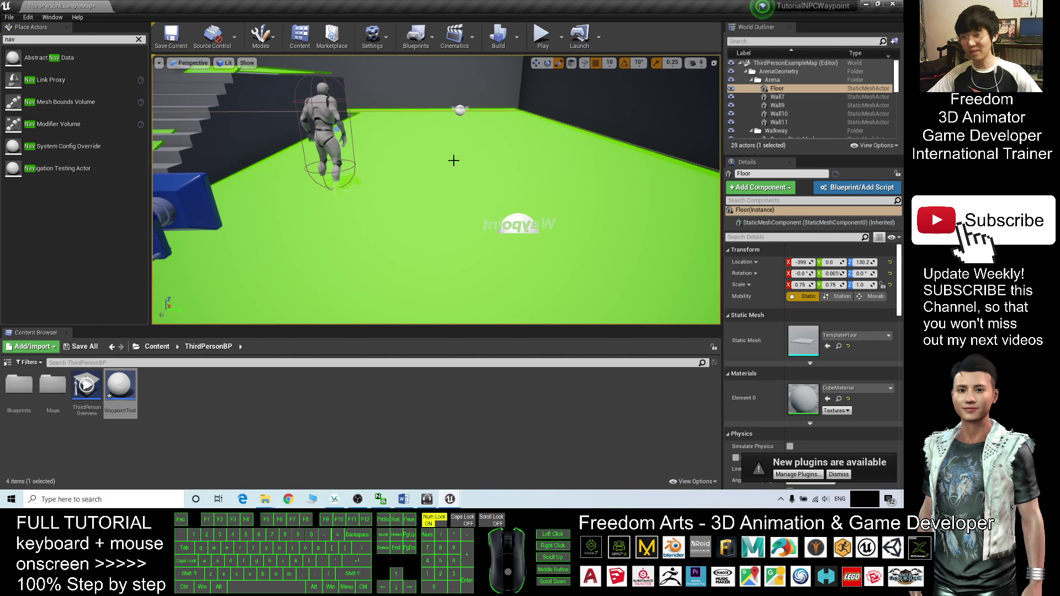
- Hide the navigation mesh overlay in the viewport and look over the whole arena
key("p")
scroll(475, 180, "down", 5)
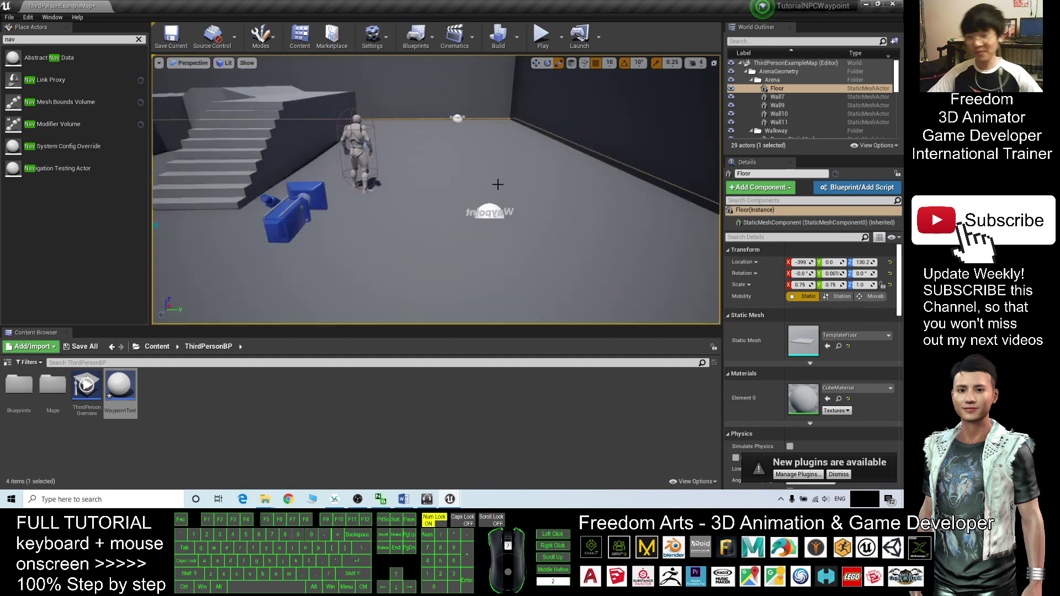
right_click_drag(458, 232, 442, 232, "alt")
right_click_drag(535, 245, 557, 210, "alt")
scroll(541, 251, "up", 5)
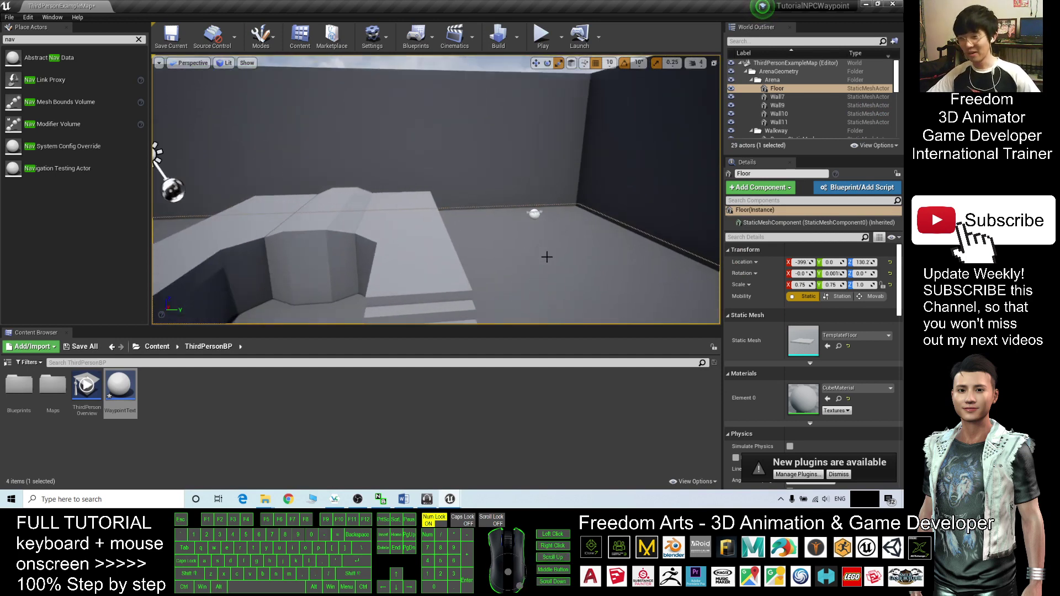
scroll(538, 259, "down", 6)
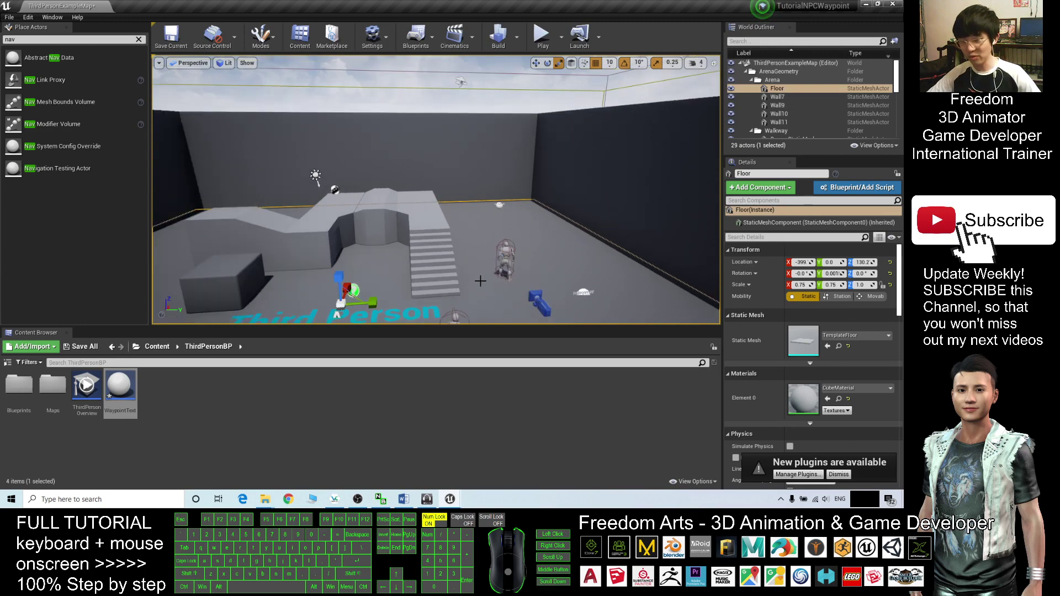